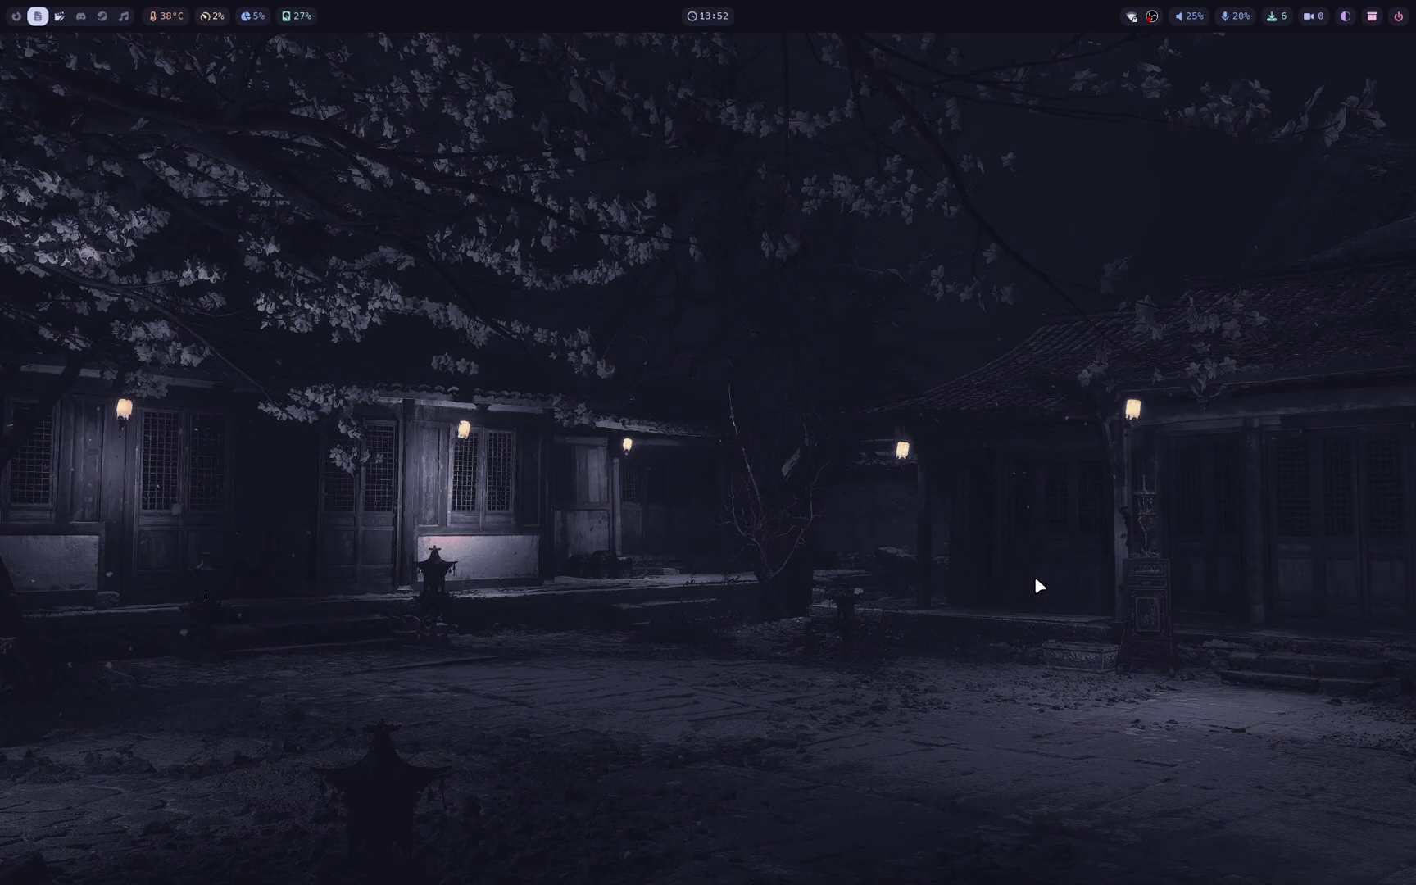
Launch Thunar and bring up Custom Actions via Edit > Configure custom actions.
key(super+e)
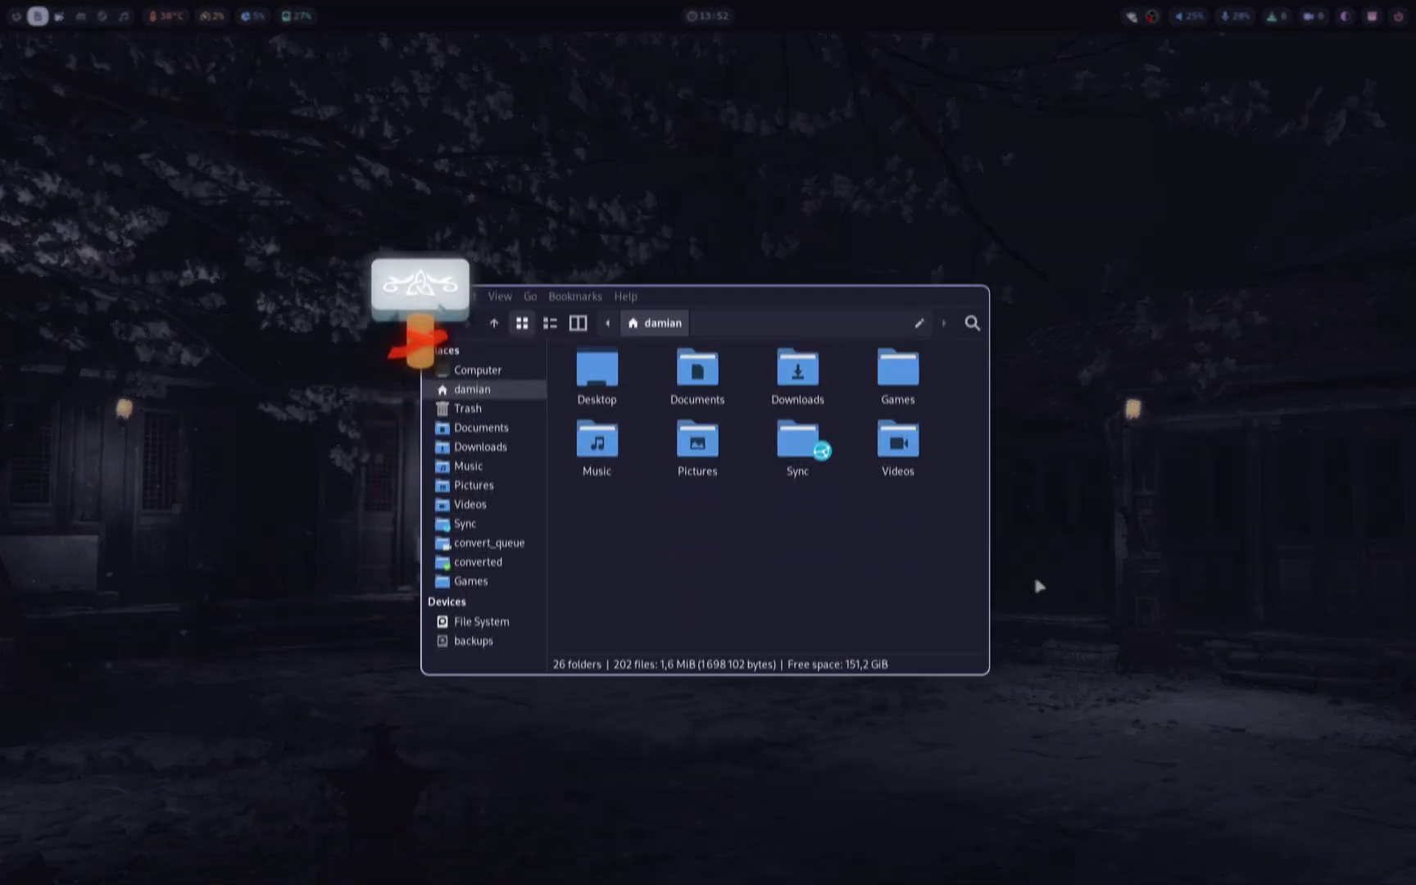
key(alt+e)
key(c)
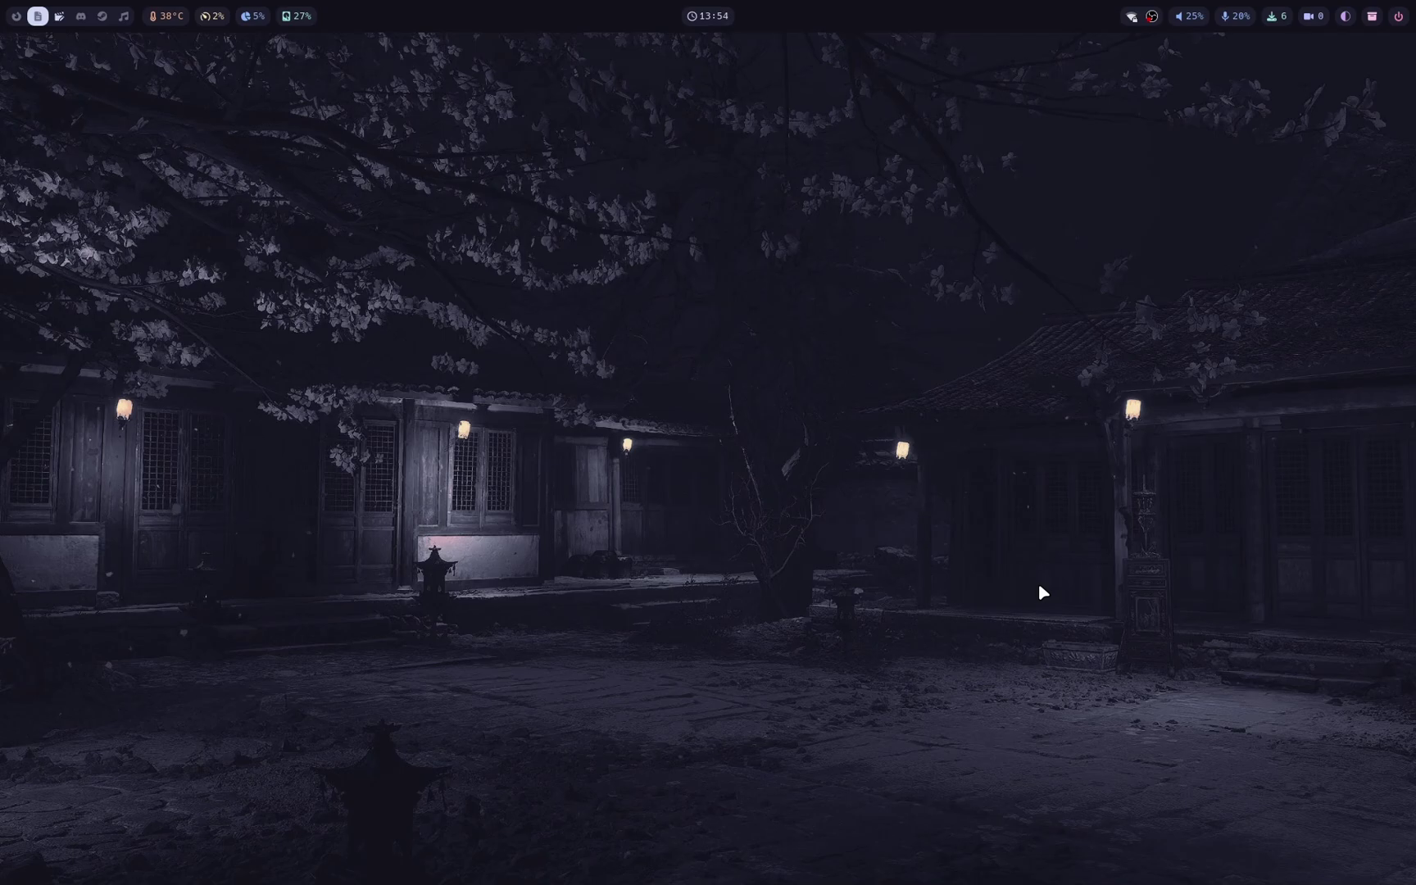
key(super+e)
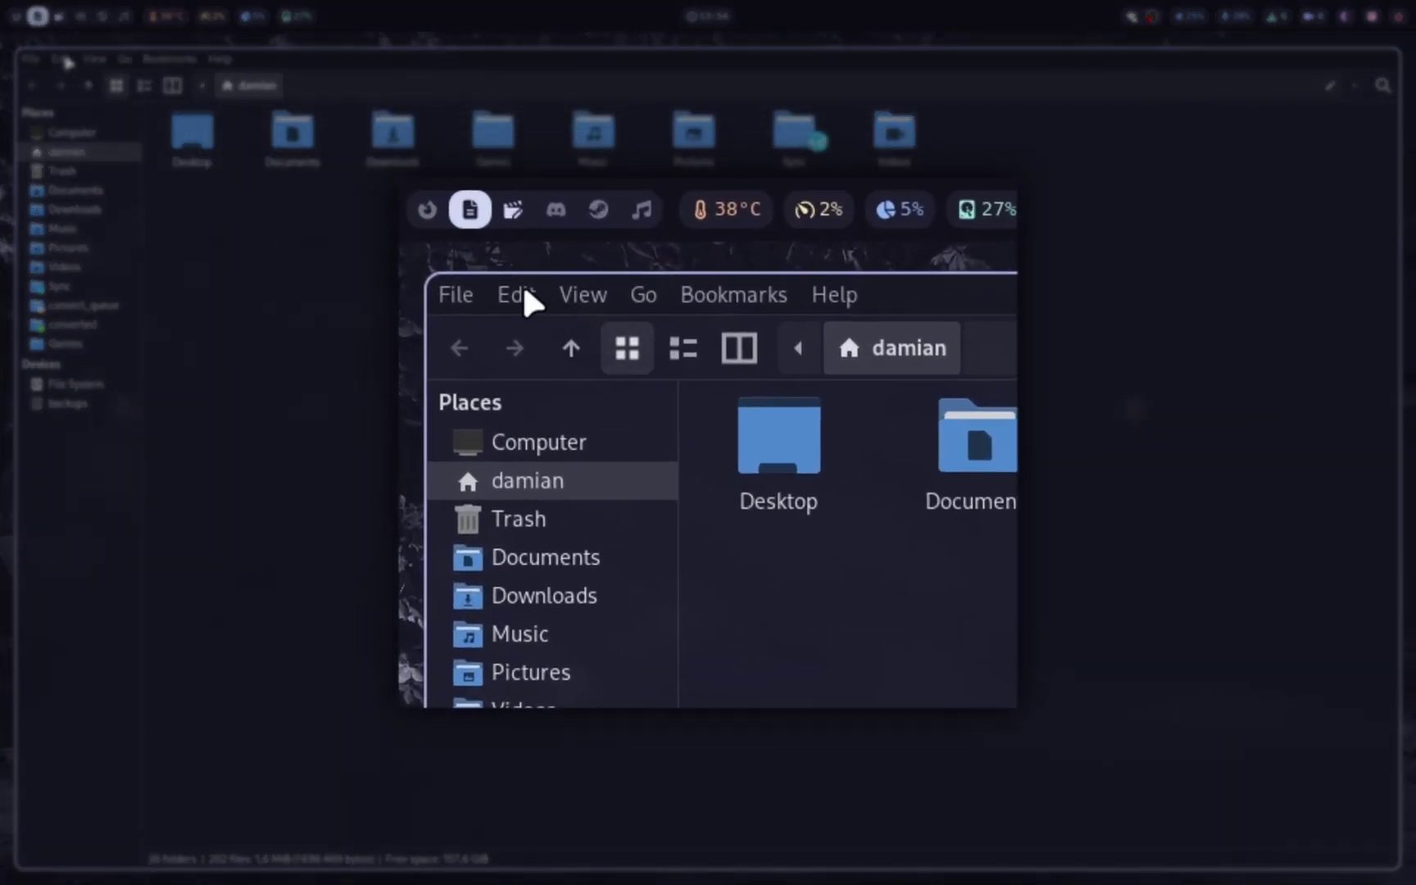
click(60, 59)
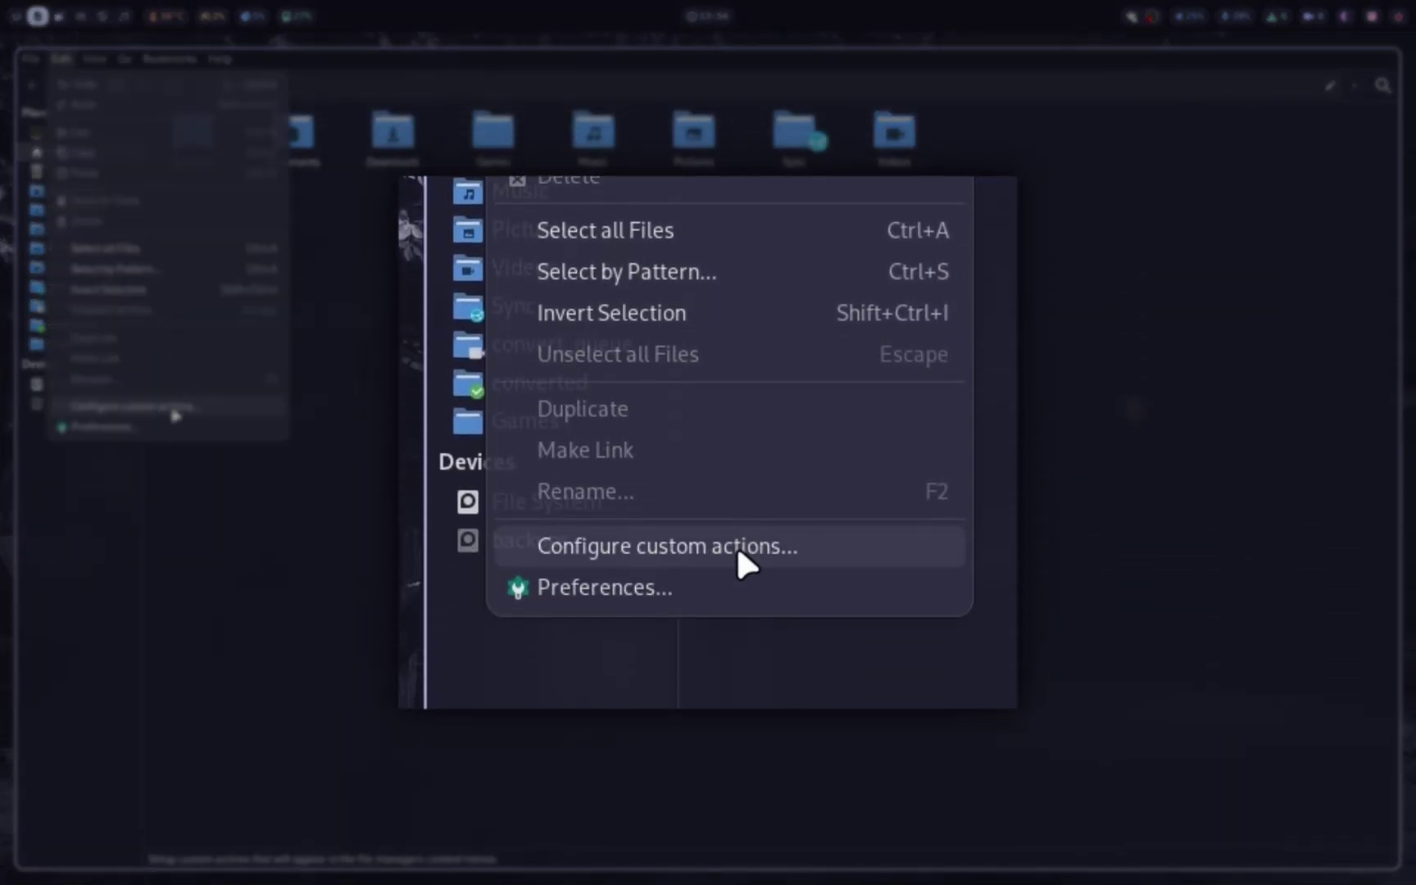
click(175, 414)
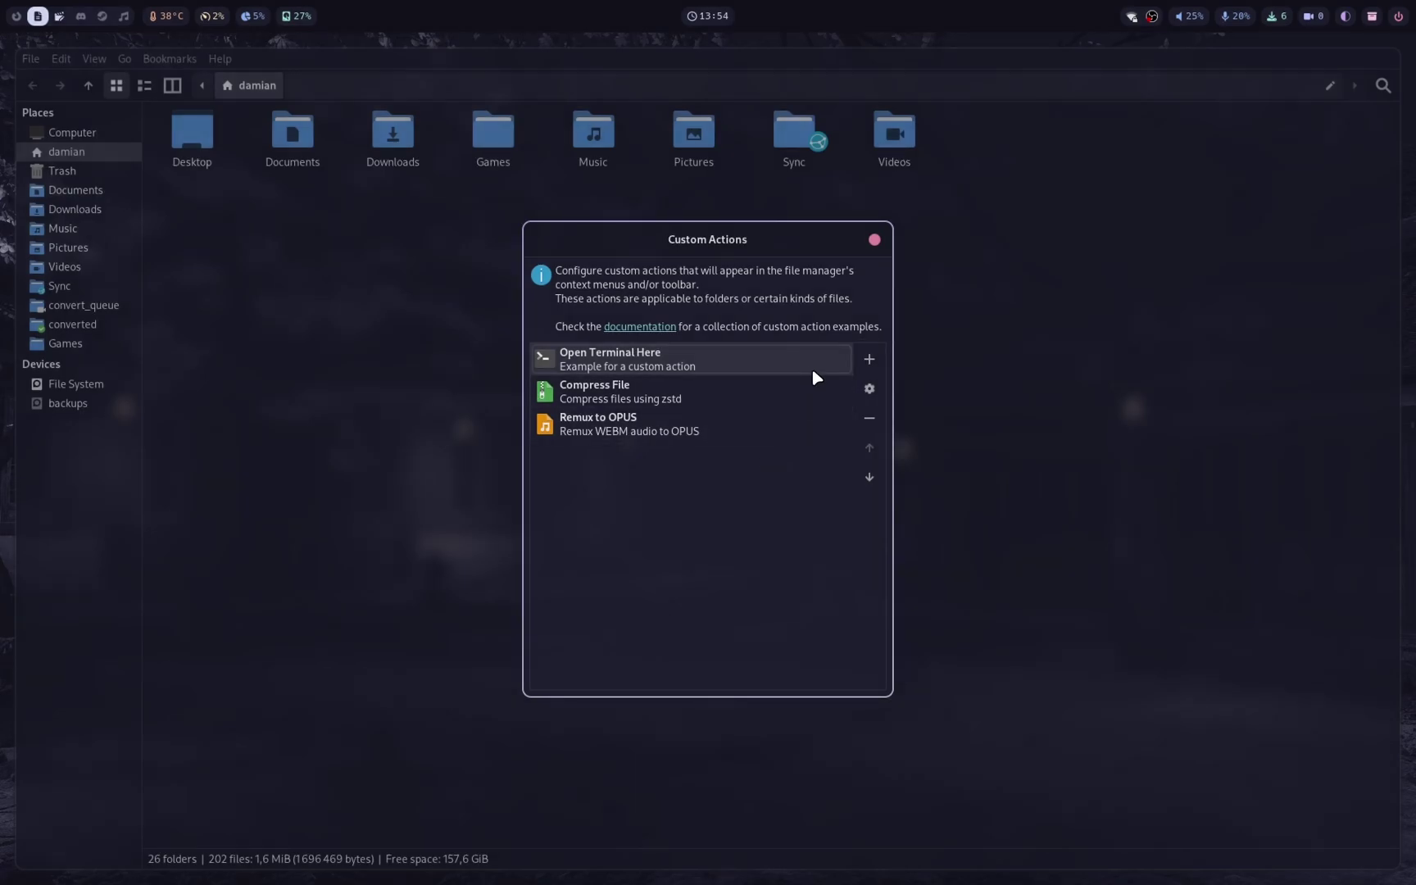
Edit Open Terminal Here, dismiss the shortcut prompt leaving it None, and start choosing an icon.
click(870, 390)
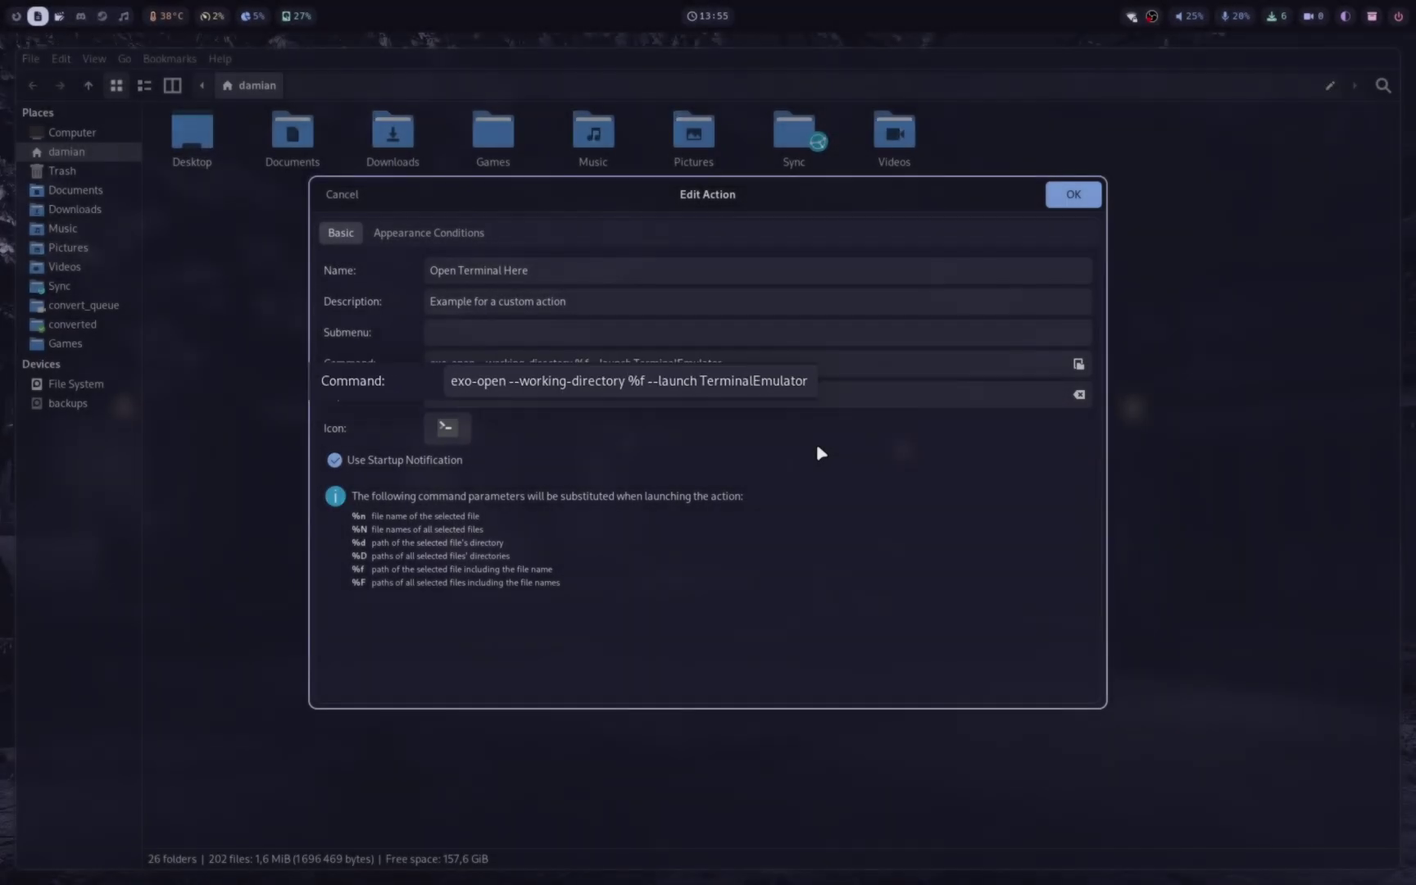
click(784, 407)
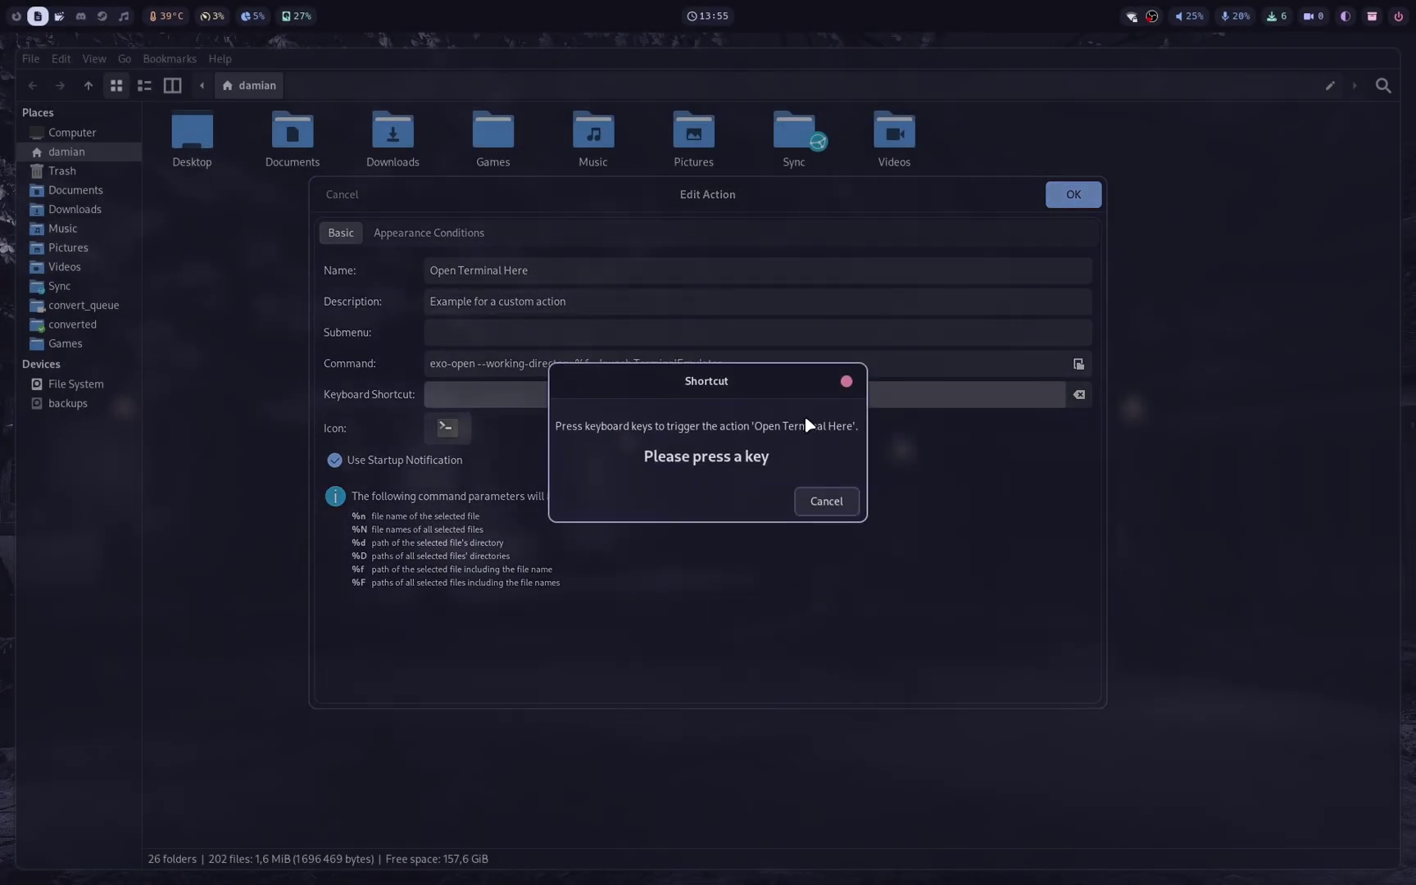
click(848, 381)
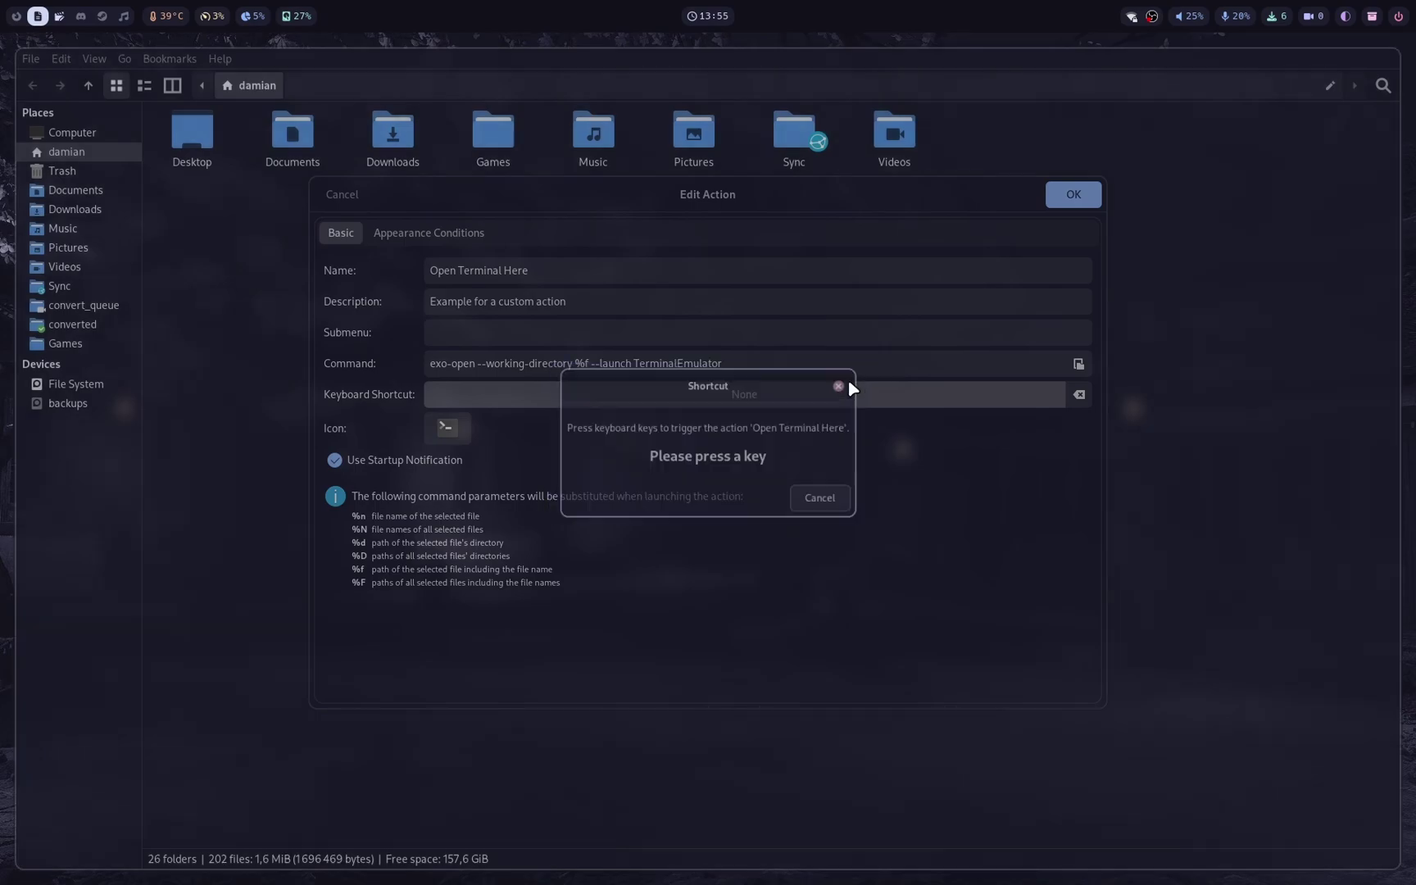
click(449, 429)
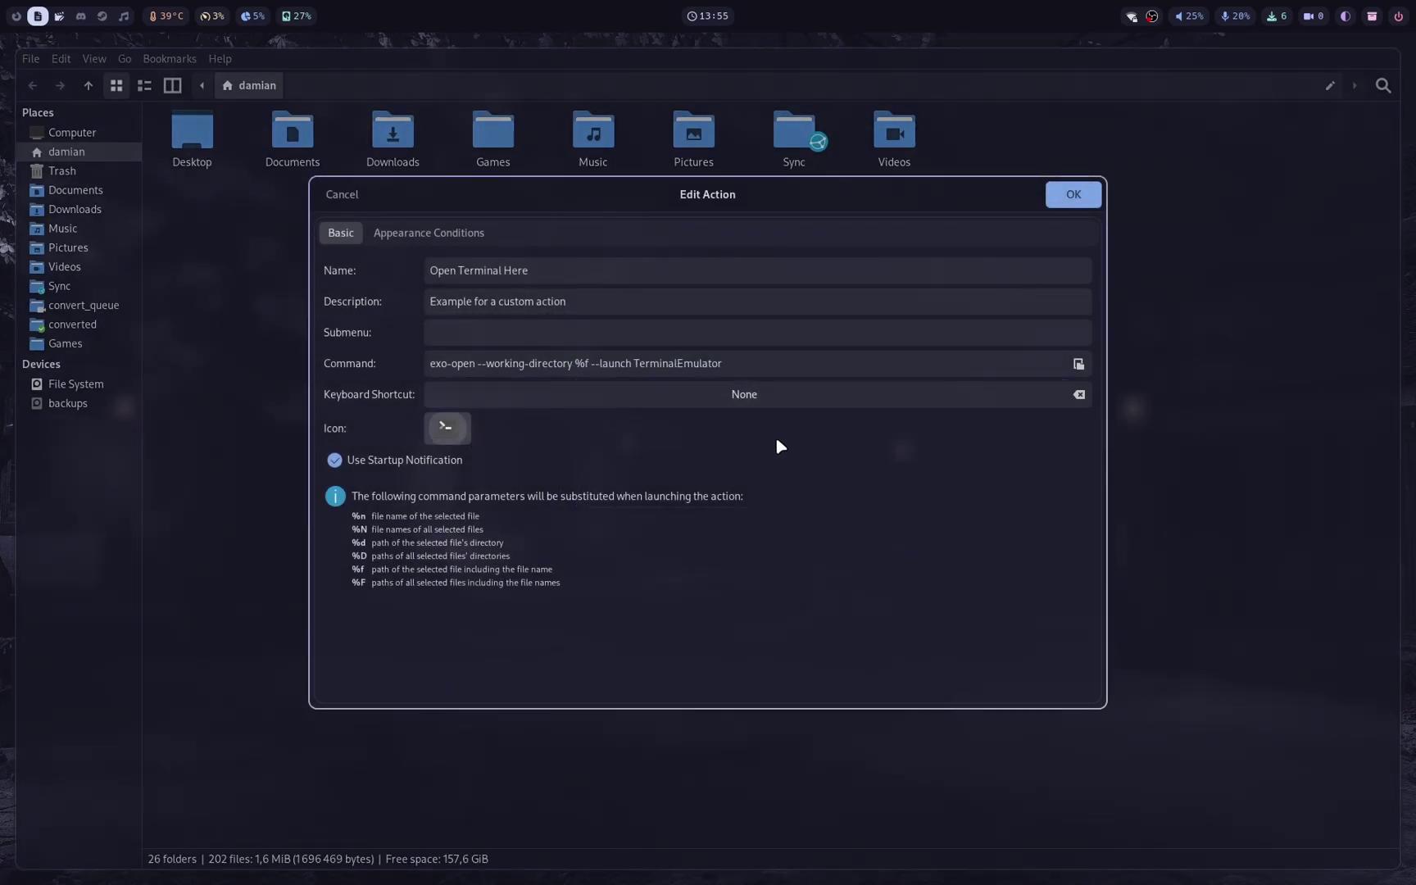
scroll(885, 474, up, 2)
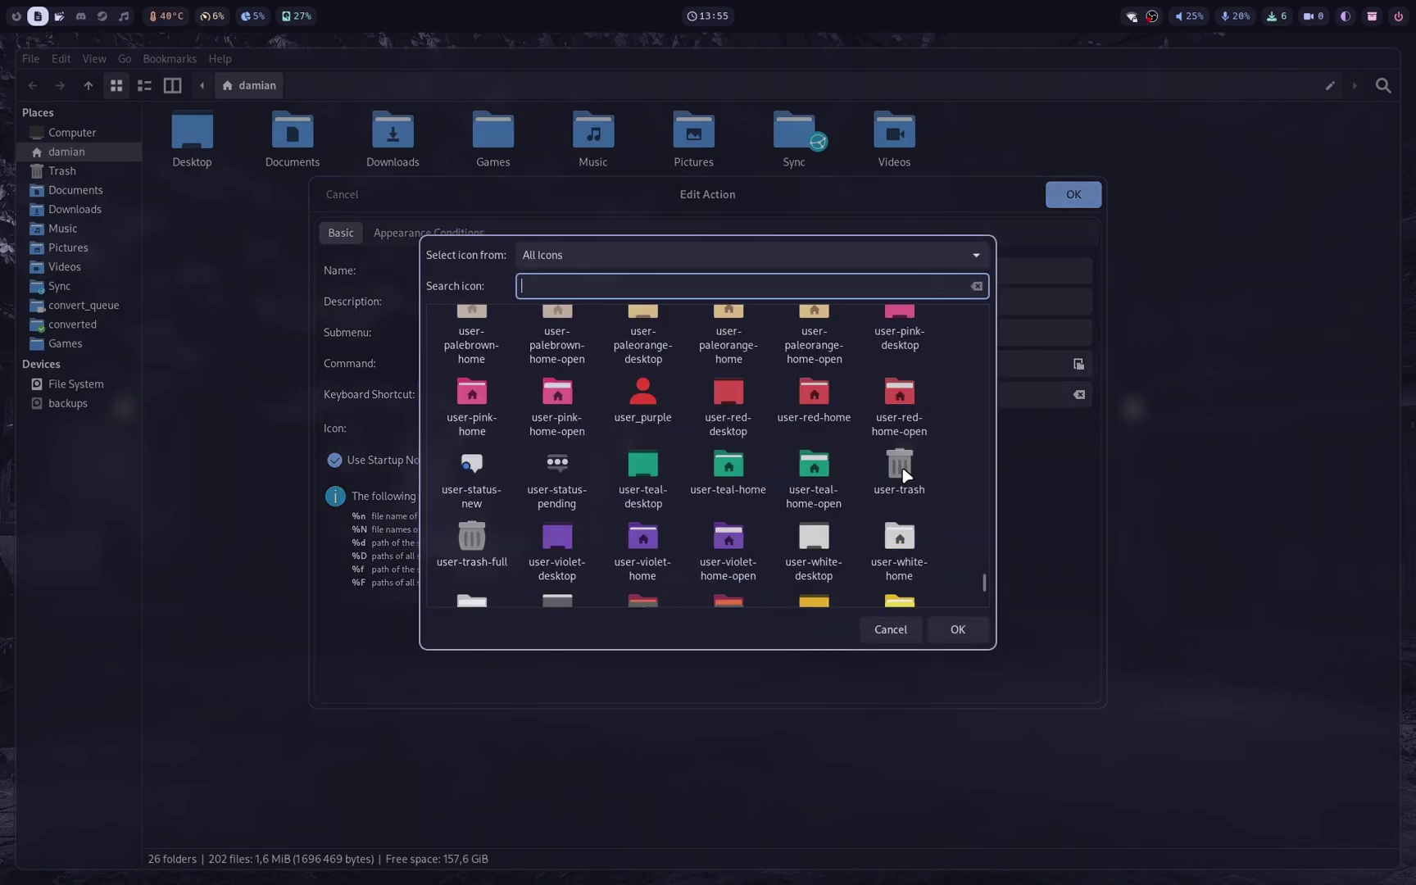
scroll(901, 473, up, 2)
scroll(901, 474, up, 2)
scroll(902, 474, up, 2)
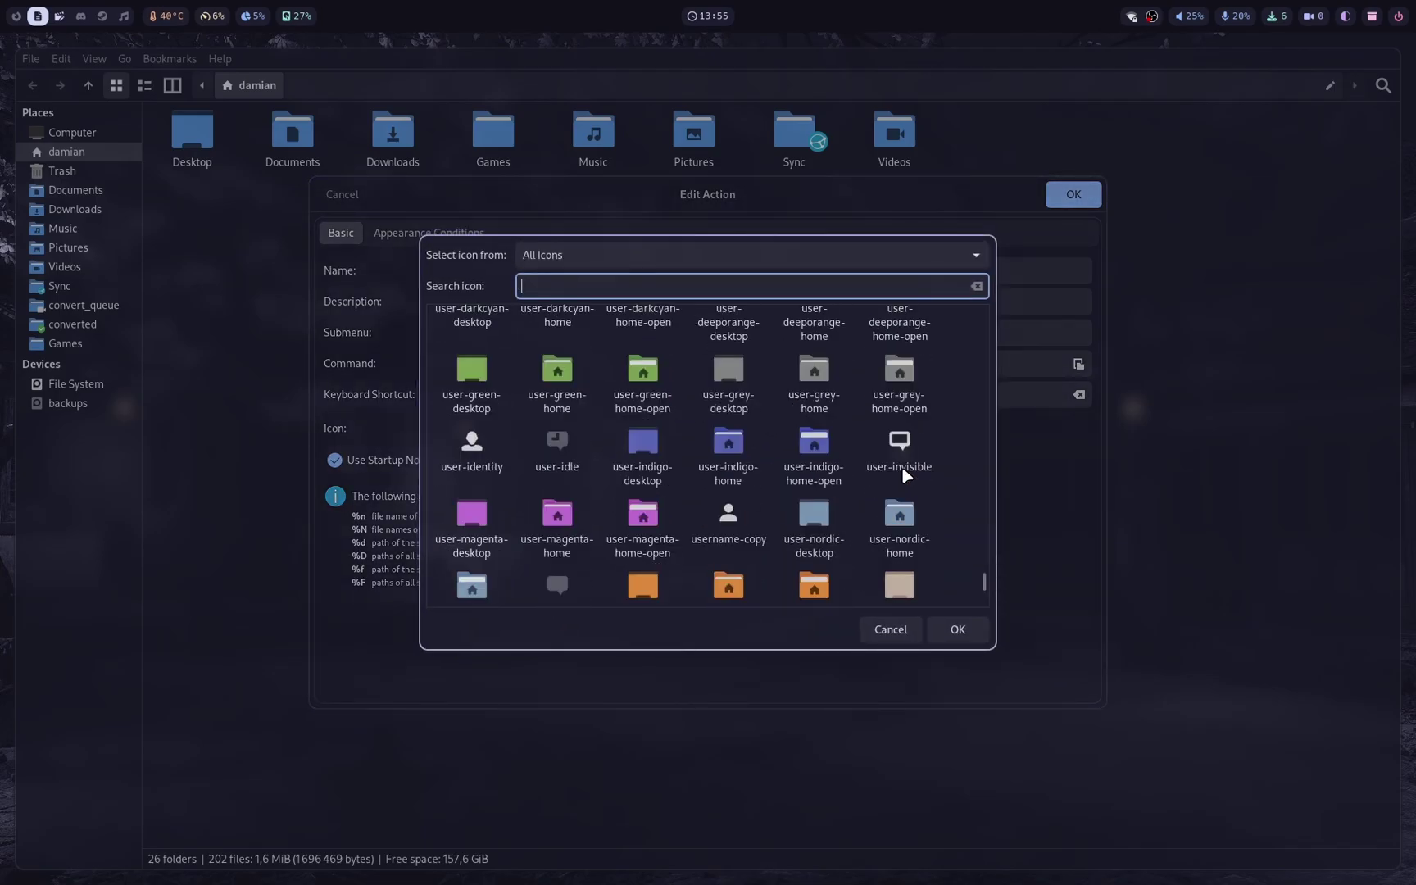
scroll(903, 474, up, 1)
scroll(901, 473, up, 2)
scroll(902, 473, up, 2)
scroll(902, 474, up, 2)
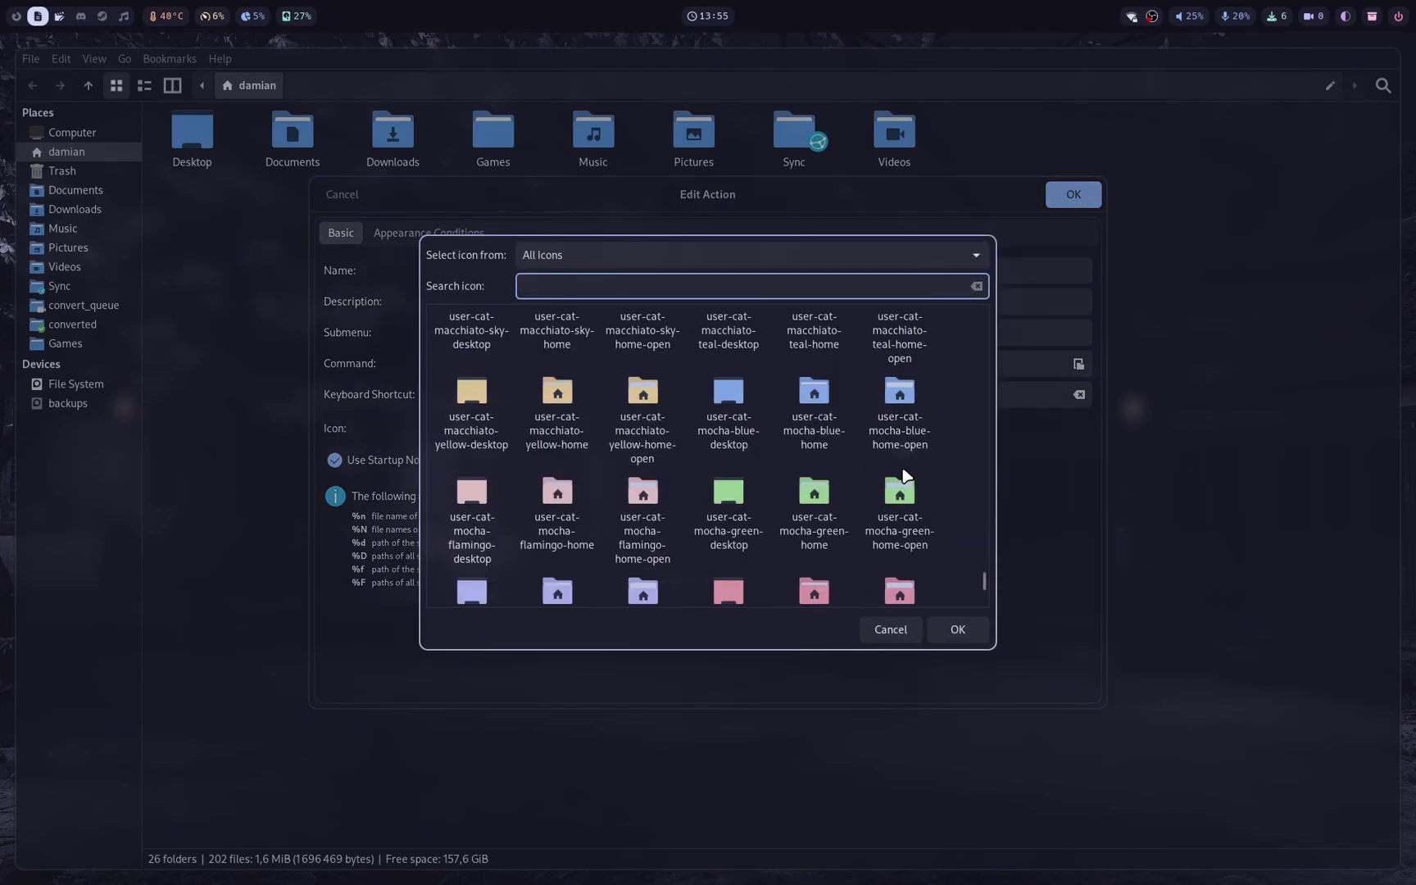
scroll(903, 474, up, 2)
scroll(902, 473, up, 3)
scroll(901, 474, up, 3)
scroll(902, 473, up, 3)
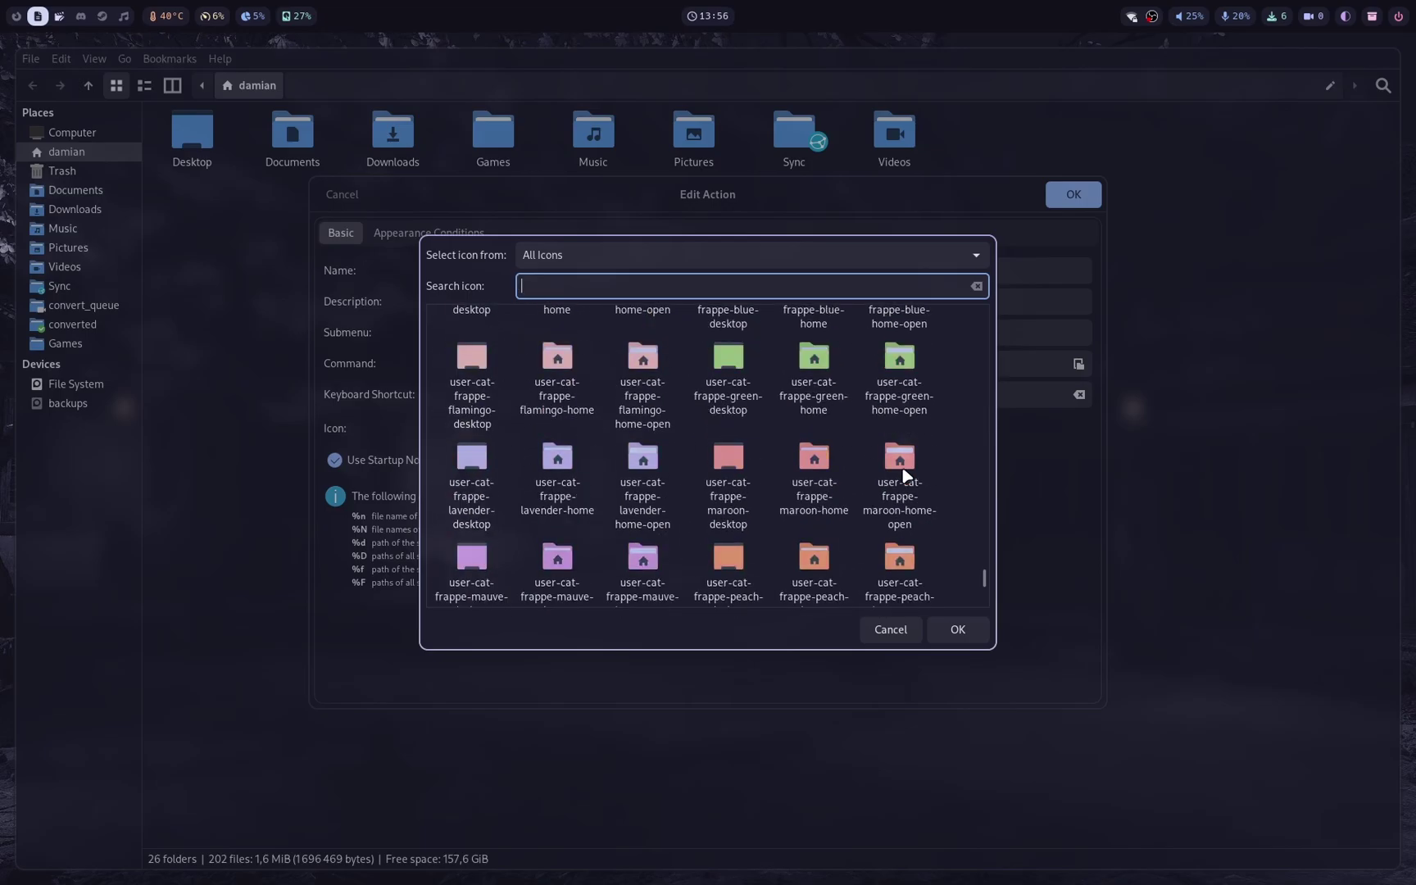
scroll(902, 474, up, 3)
scroll(906, 474, up, 3)
scroll(905, 473, up, 3)
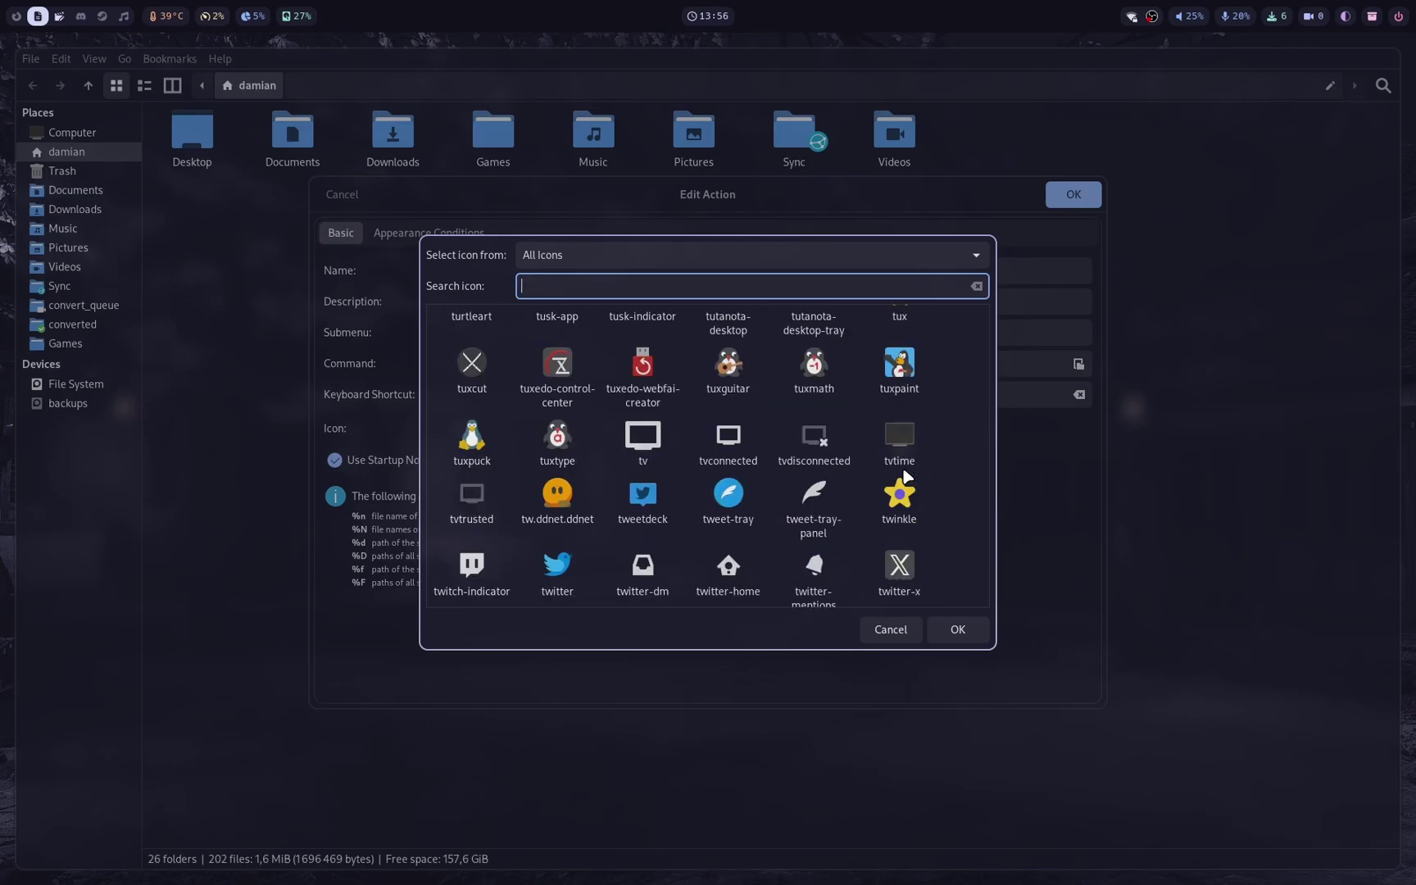
Confirm the icon chooser, keeping the original terminal icon.
click(958, 629)
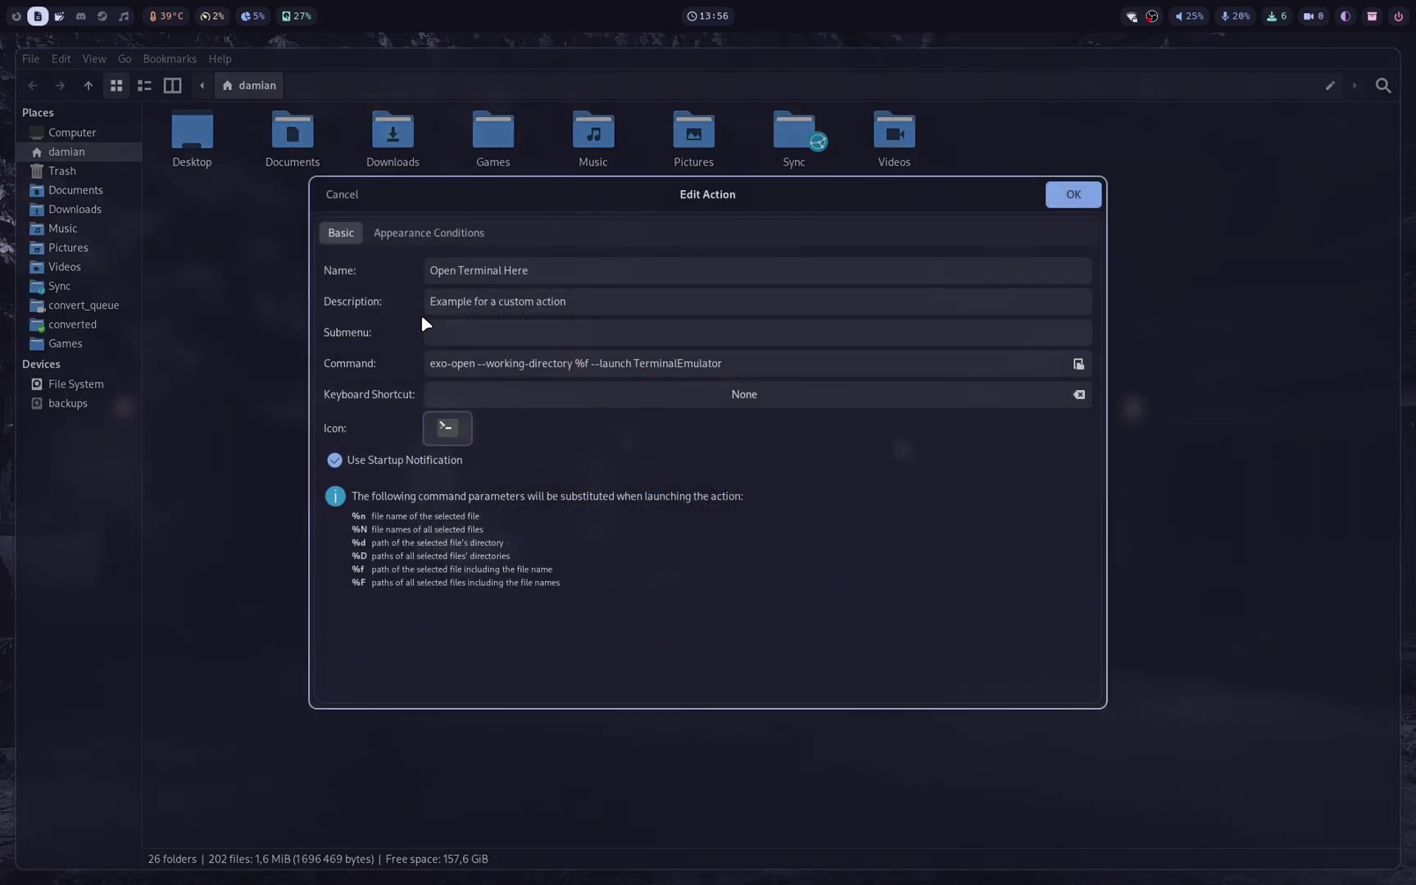
Under Appearance Conditions, tick Audio Files and set the file pattern to *.mp3;*.wav.
click(432, 235)
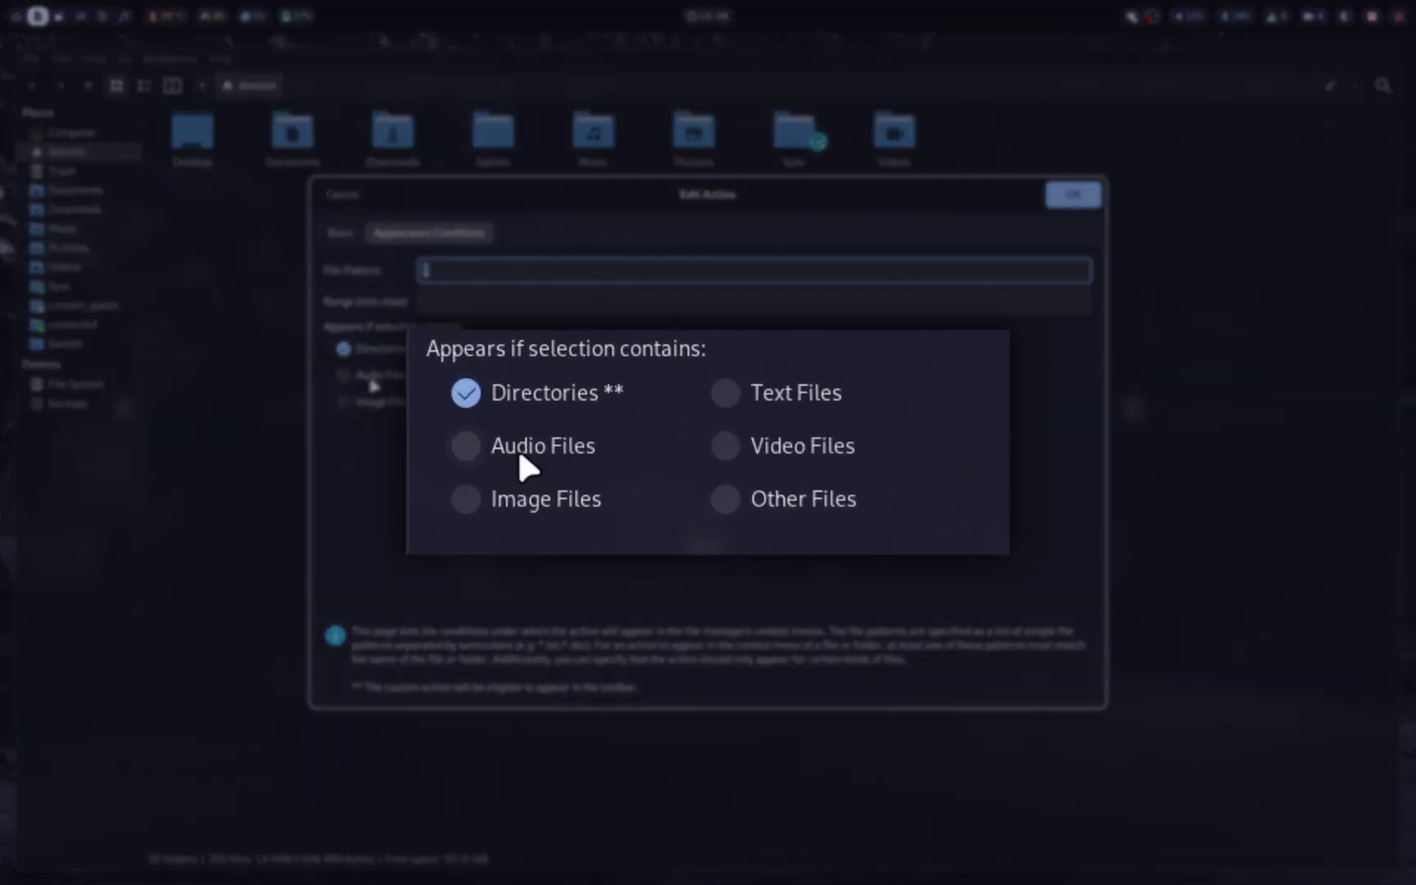
click(384, 387)
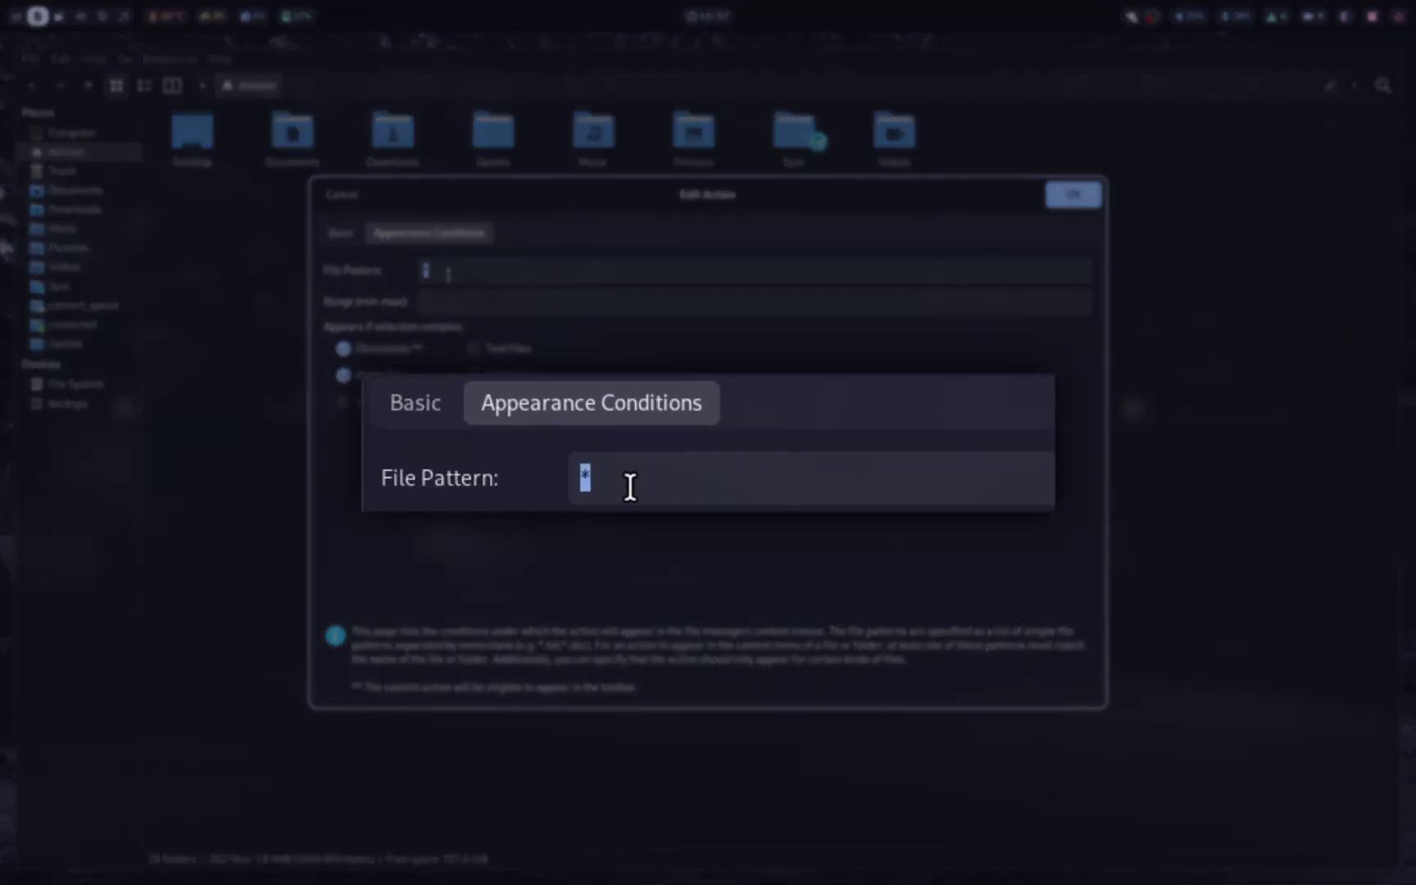
click(630, 487)
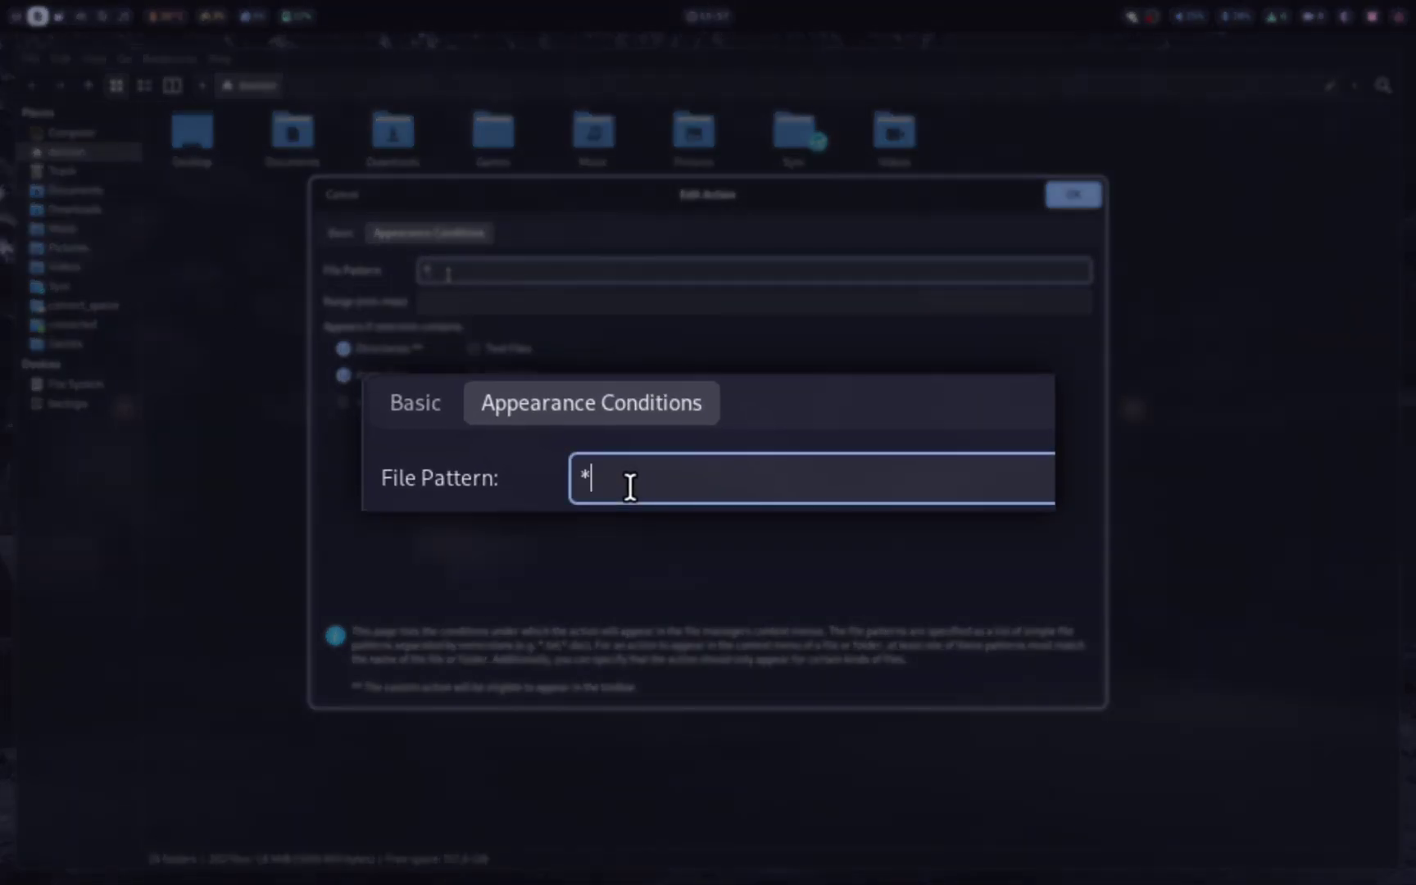
text(.mp3)
text(;*.)
text(wav)
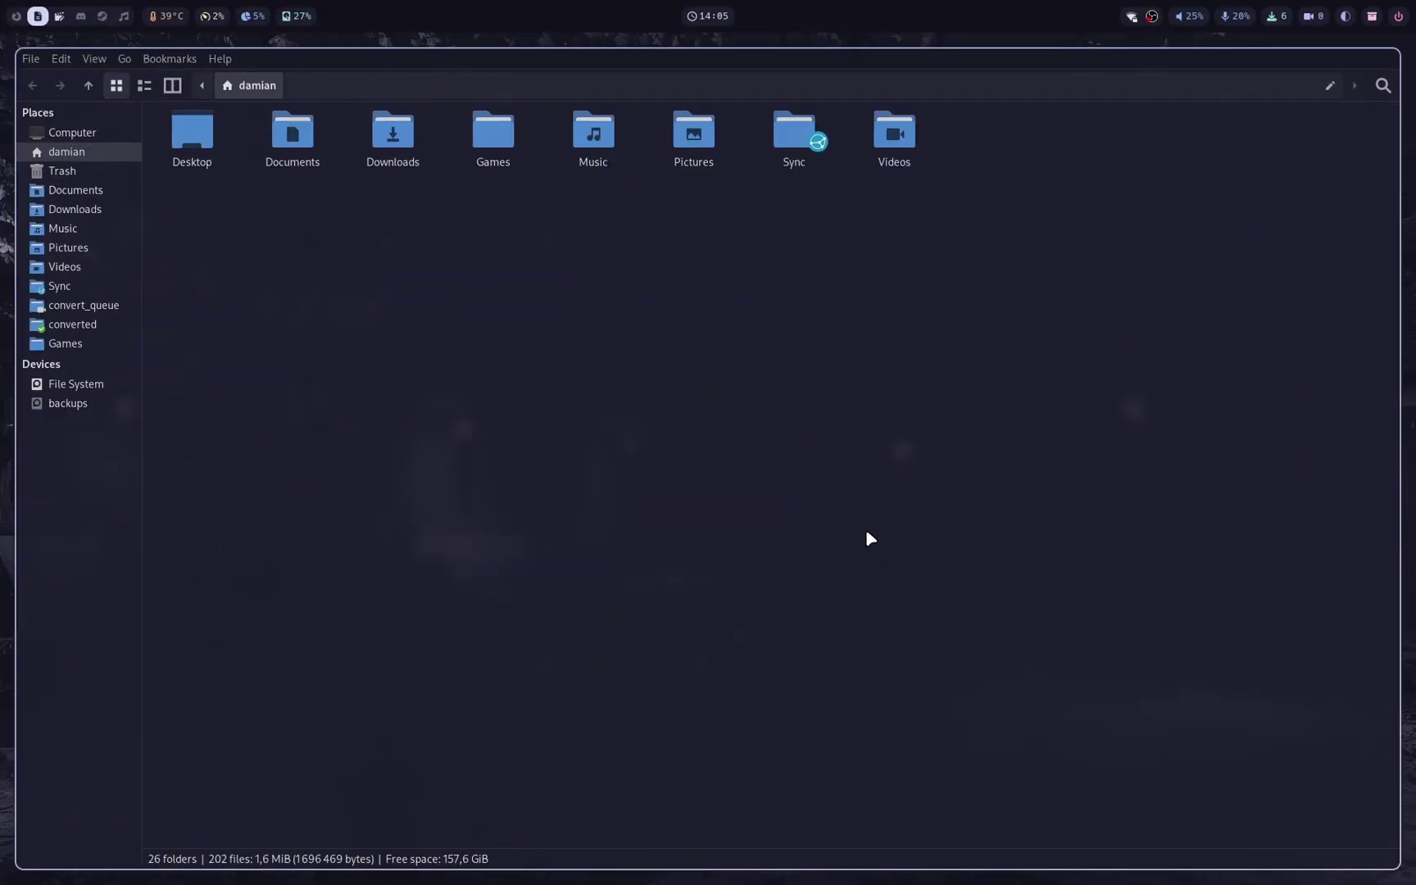
Reopen Custom Actions and add a new action, naming it Convert to PDF.
click(62, 59)
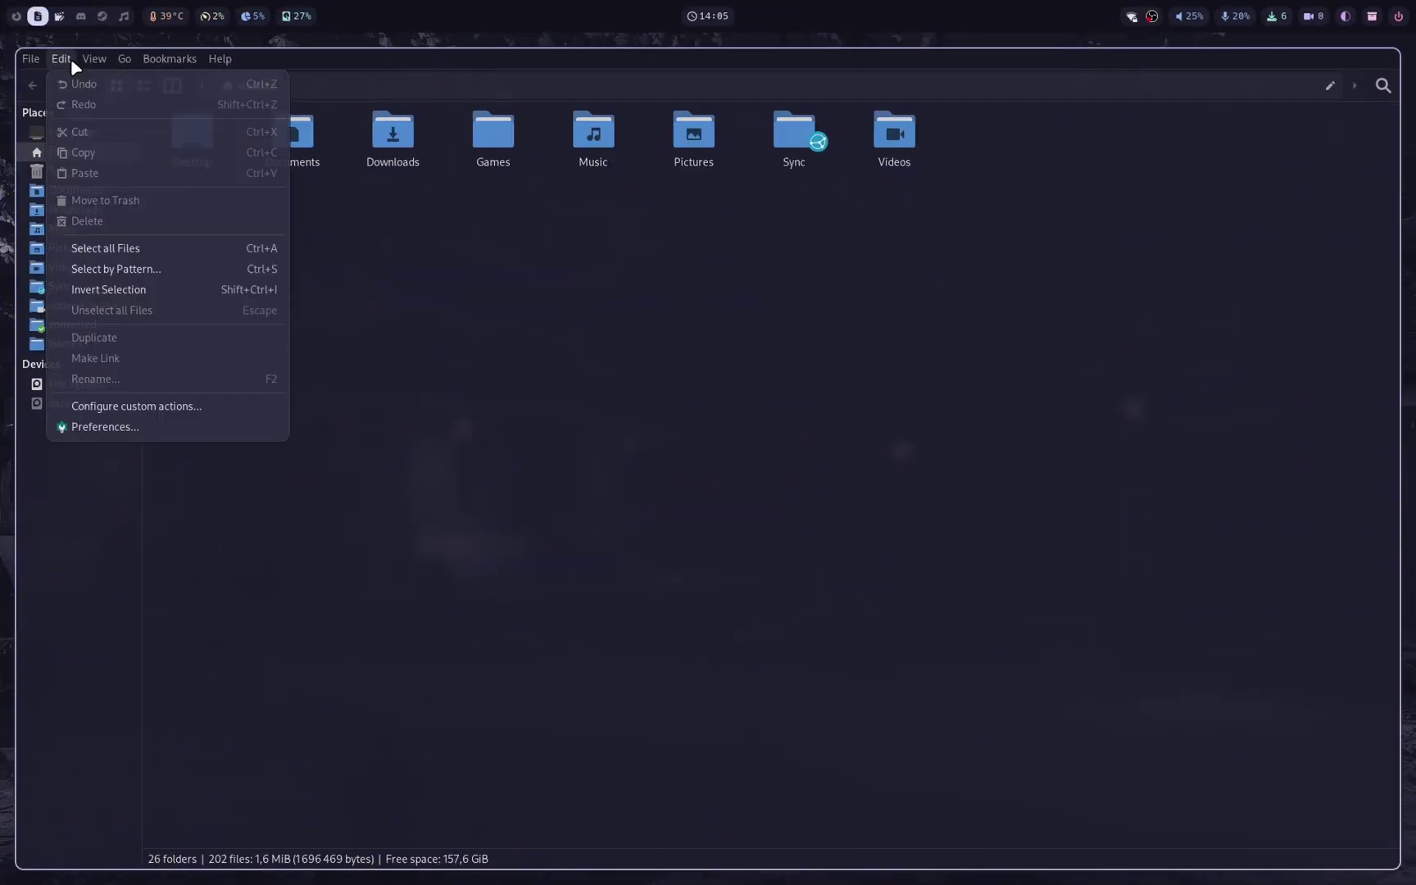
click(161, 406)
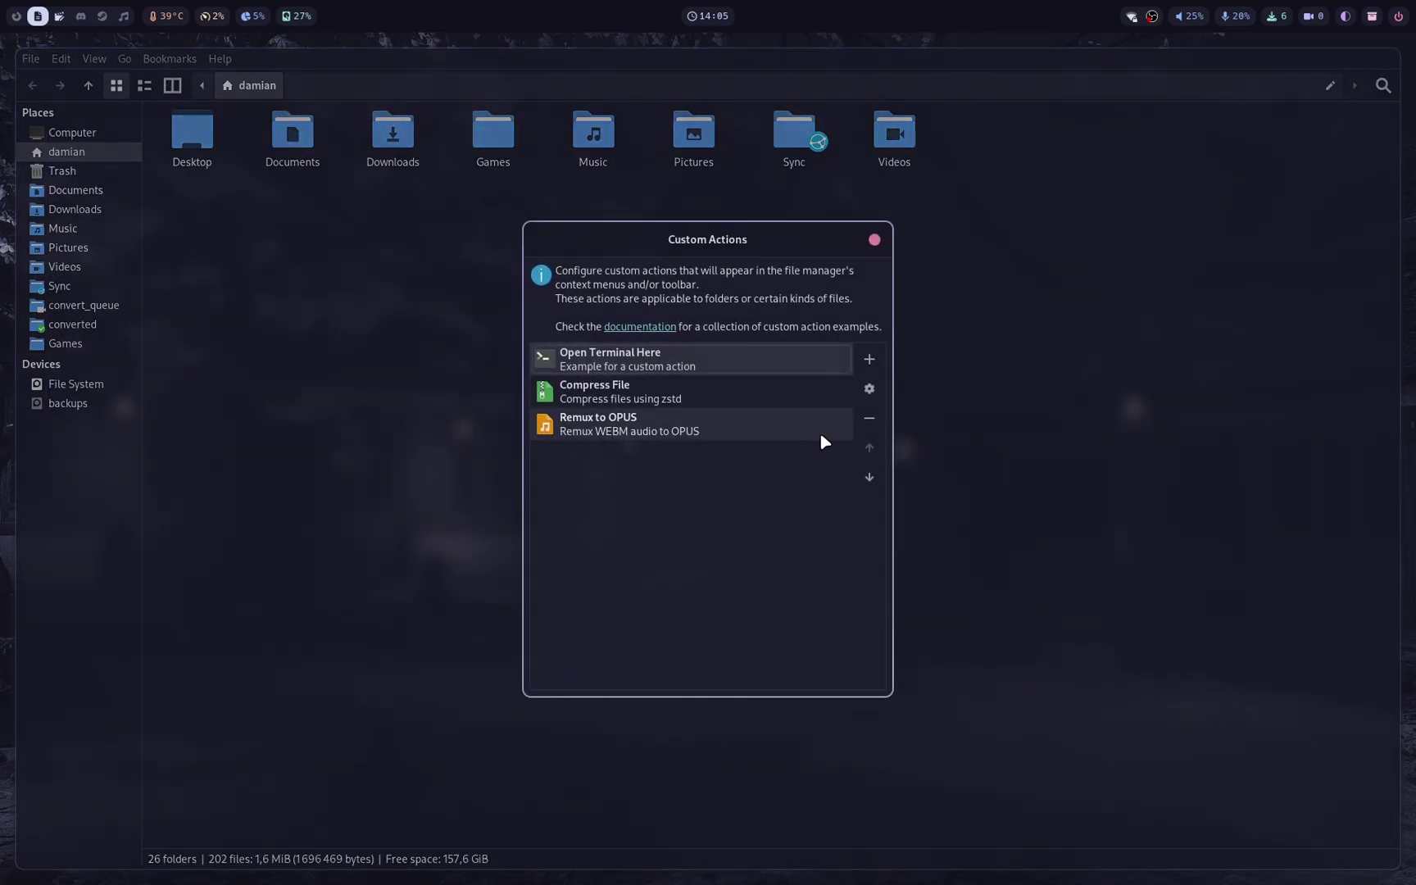
click(872, 361)
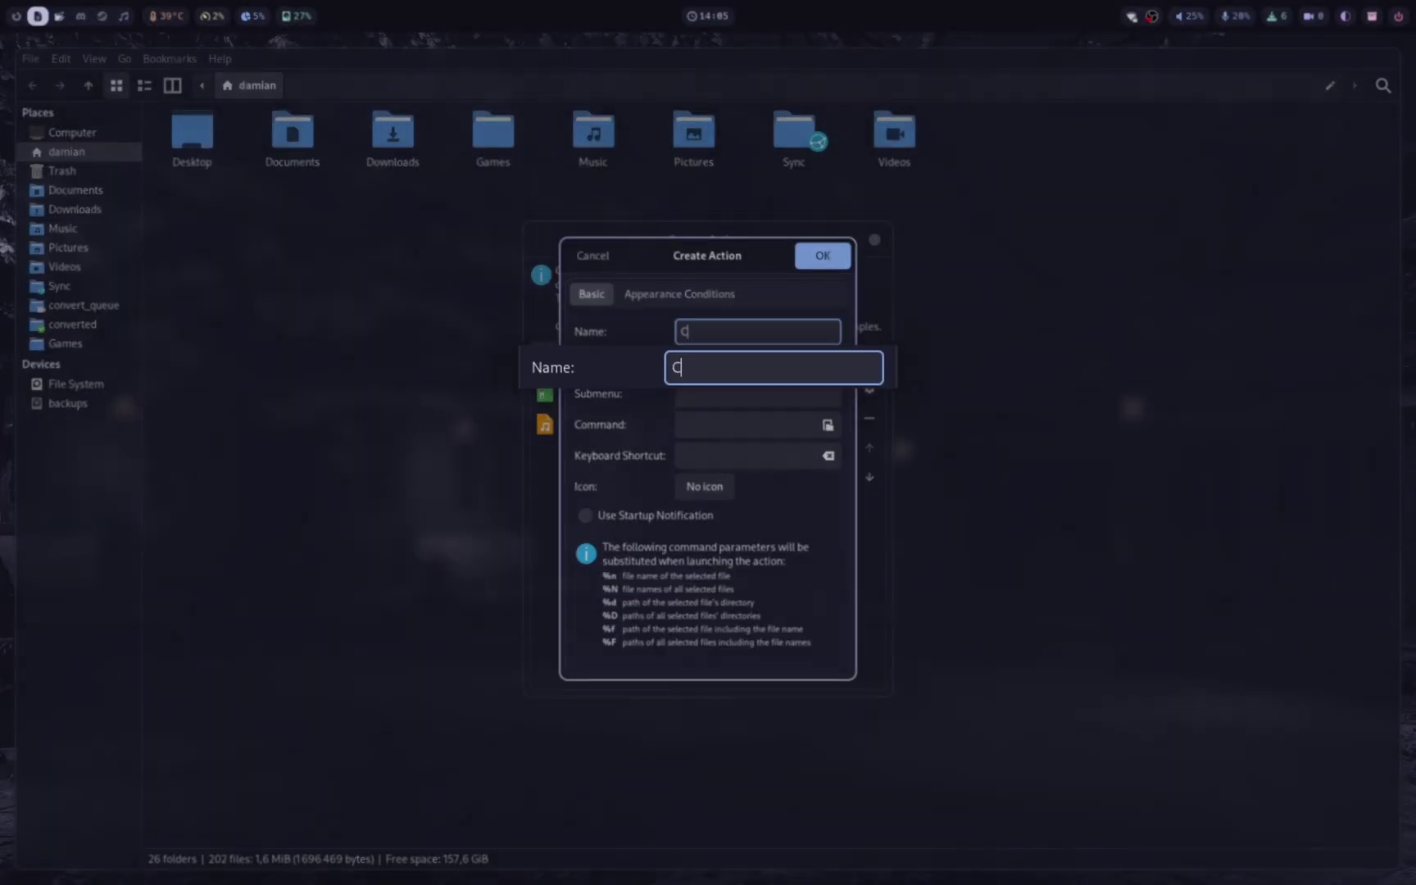
text(Convert to PDF)
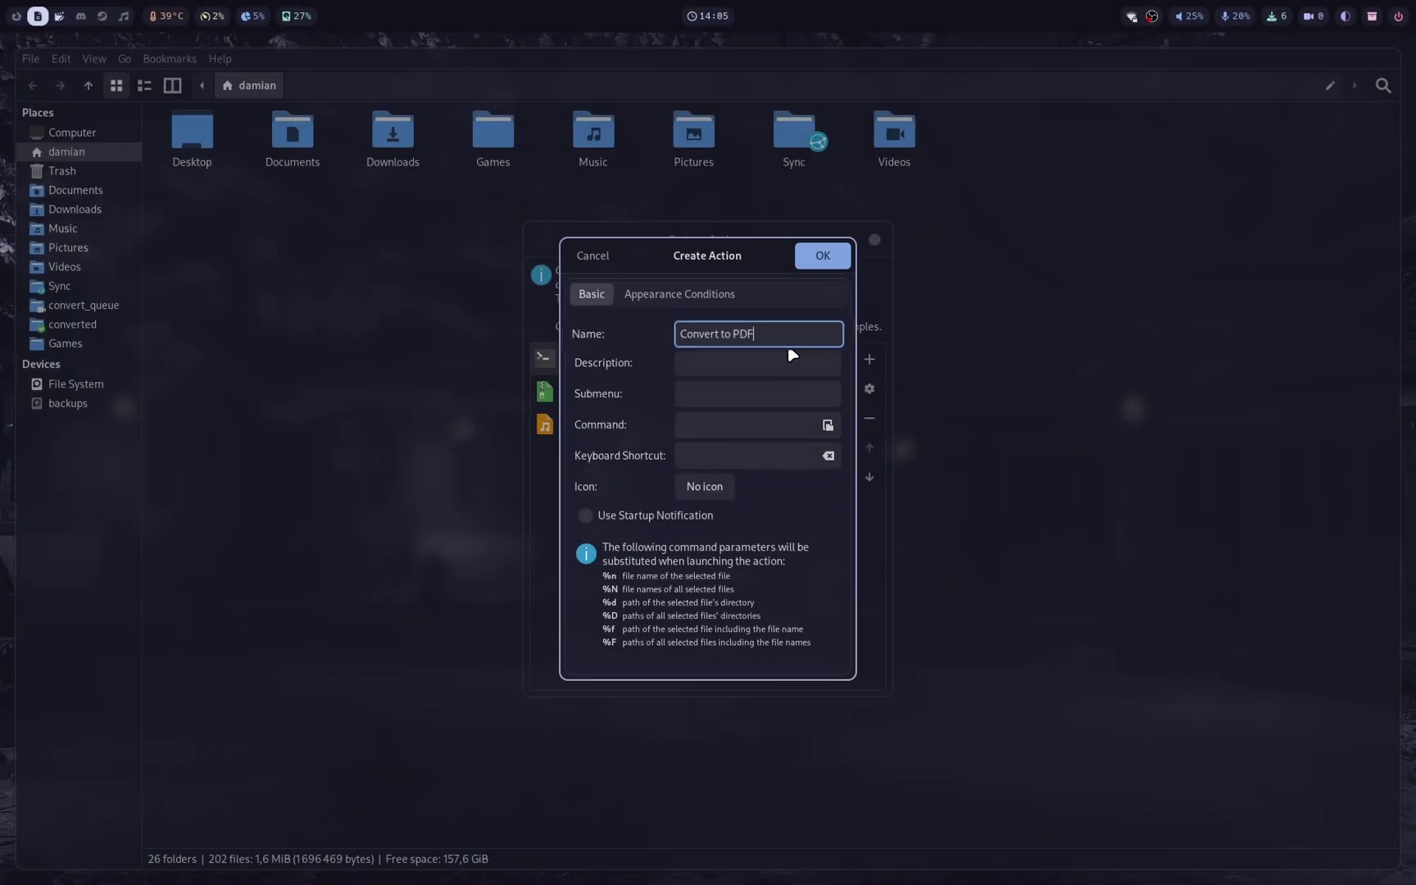
Give Convert to PDF the command soffice --convert-to pdf %N and the application-pdf icon.
click(751, 428)
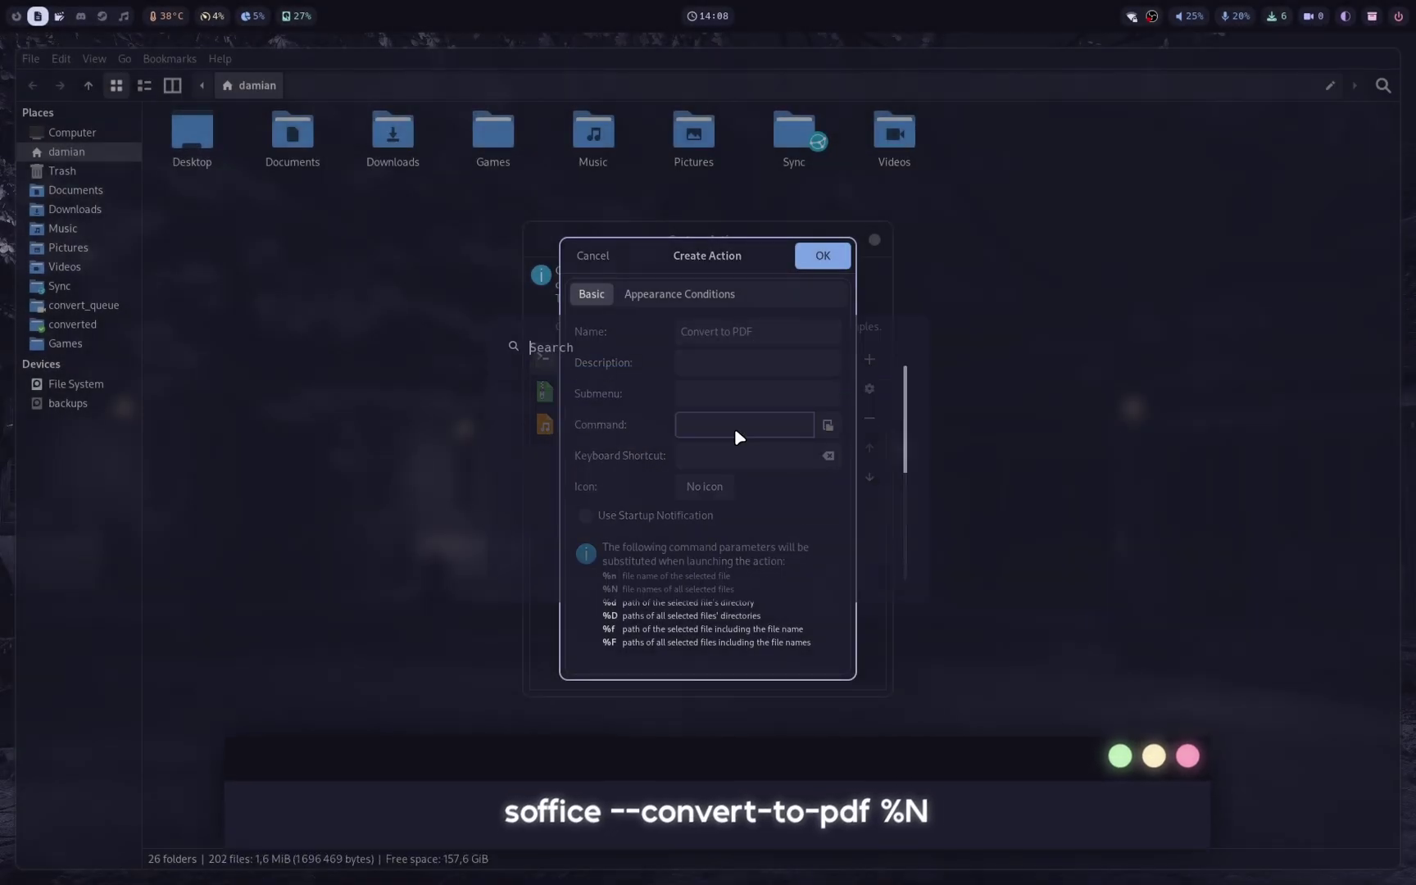
text(soffice --convert-to pdf %N)
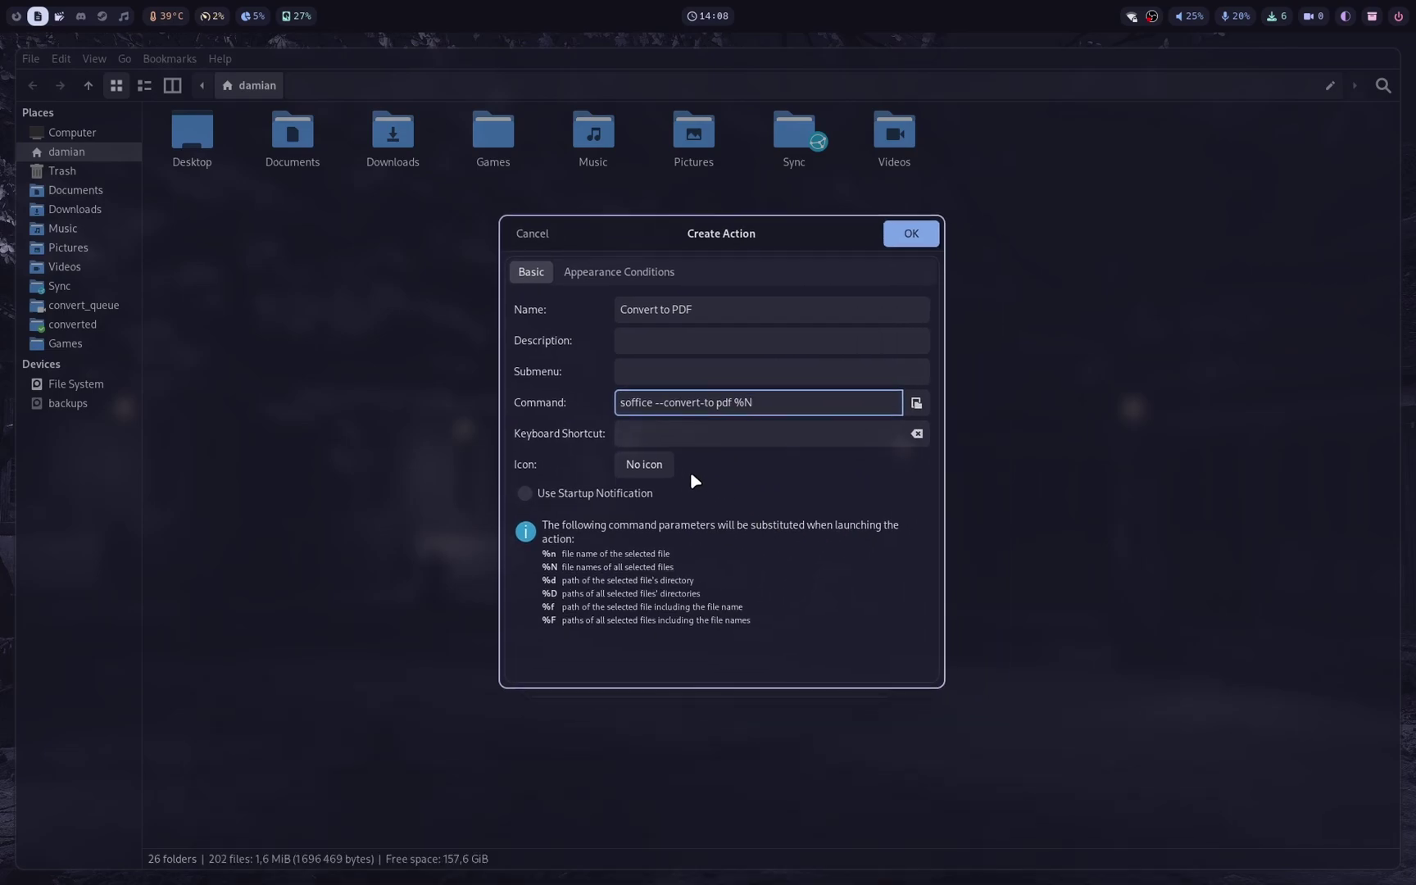
click(663, 467)
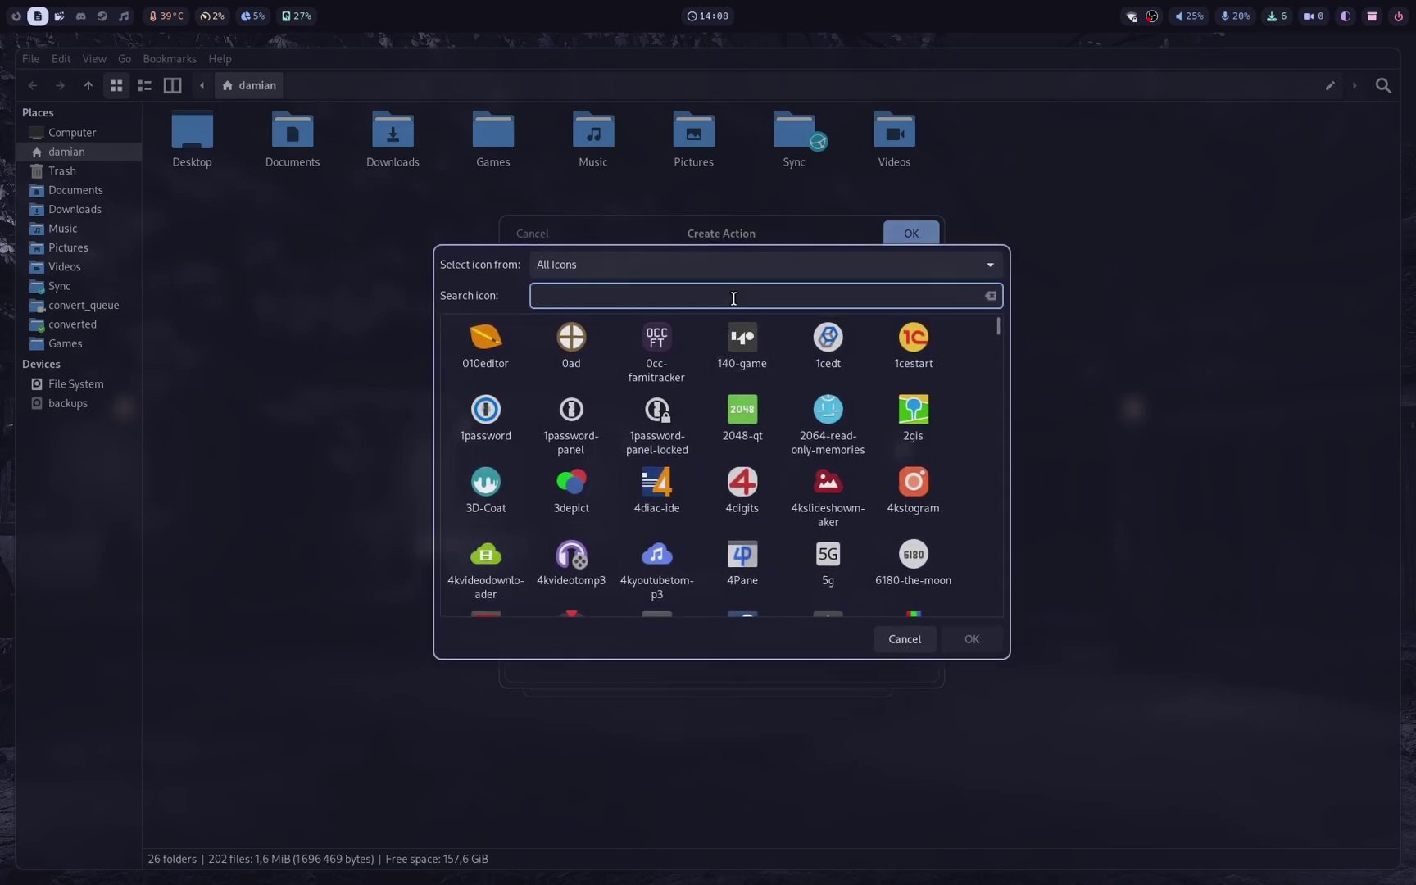
text(pdf)
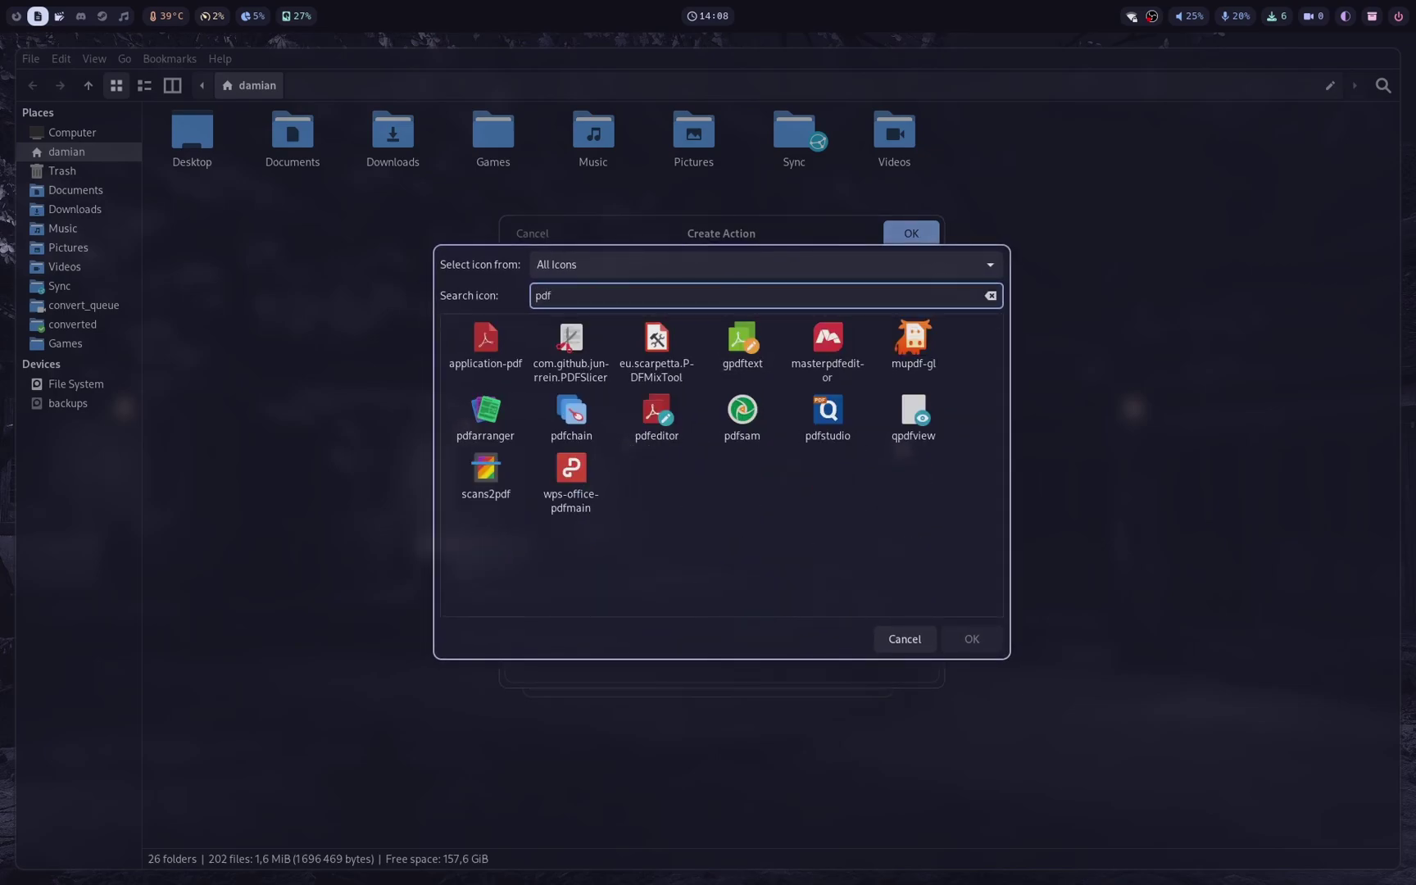
click(490, 352)
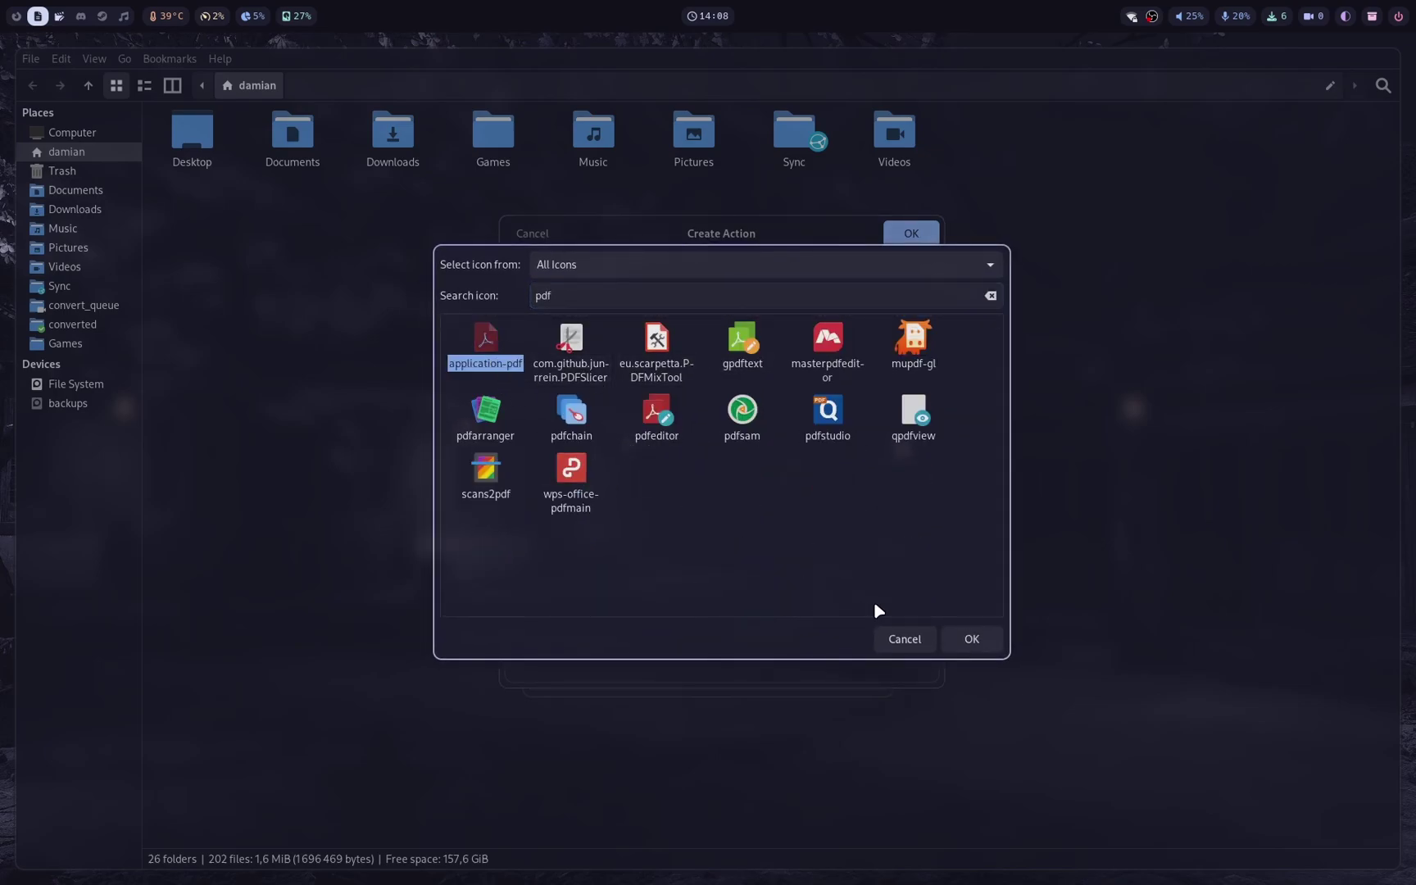
click(970, 641)
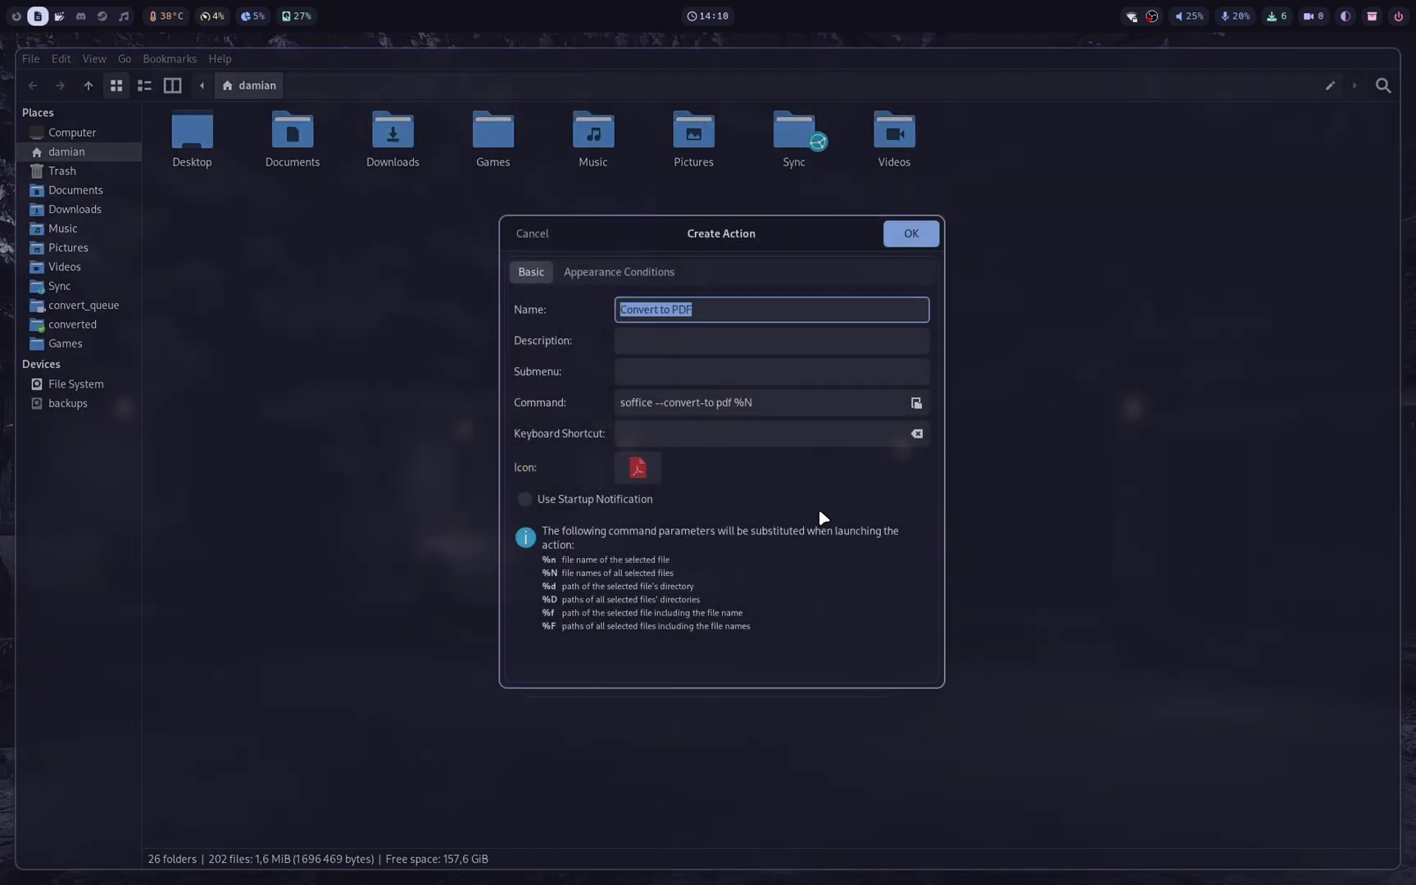
Tick Other Files and set the pattern to *.doc;*.docx;*.odt;*.pptx;*.ppt;*.odp.
click(647, 277)
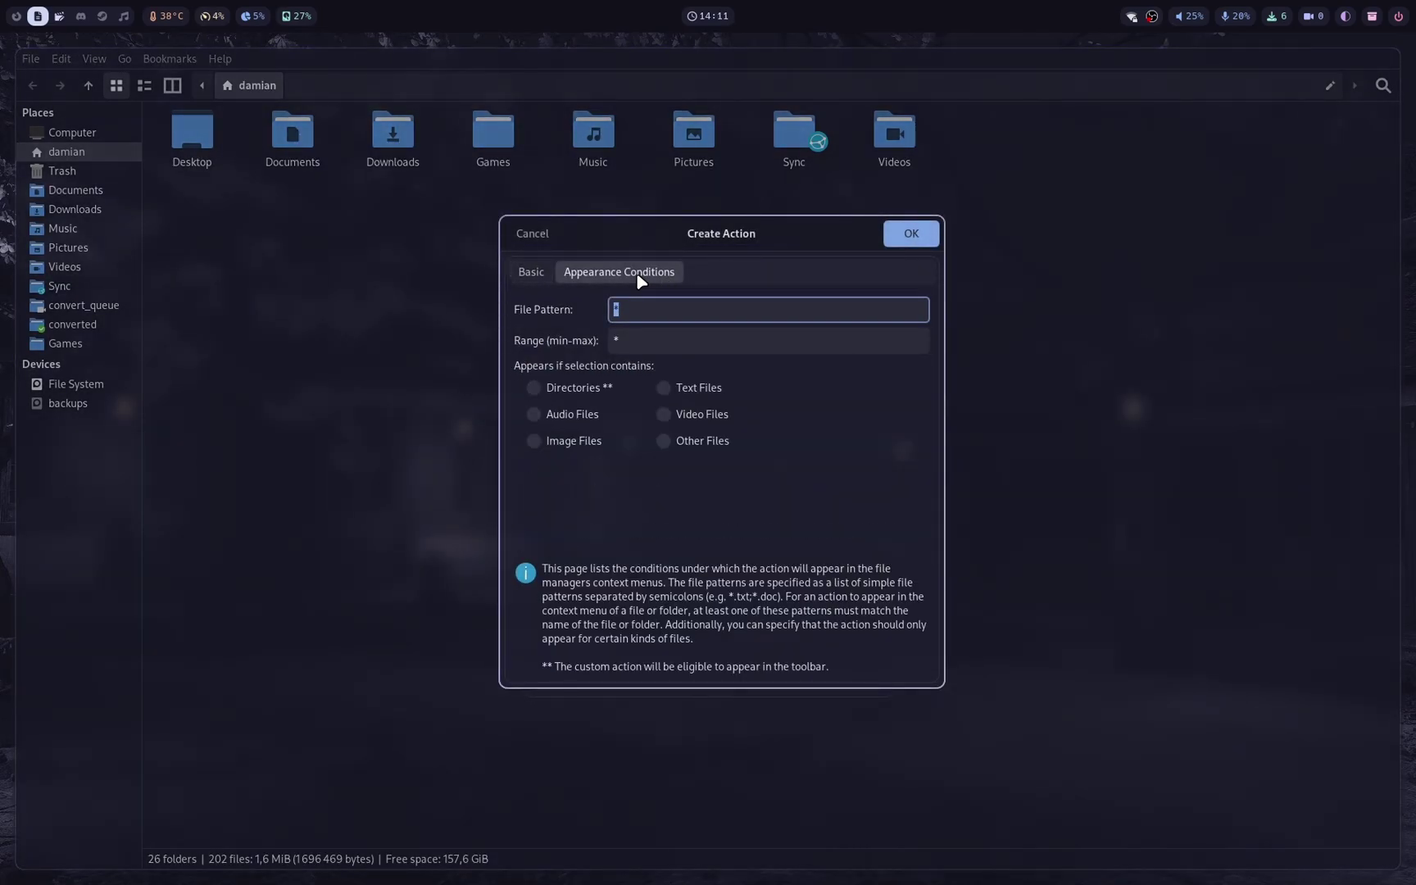
click(664, 441)
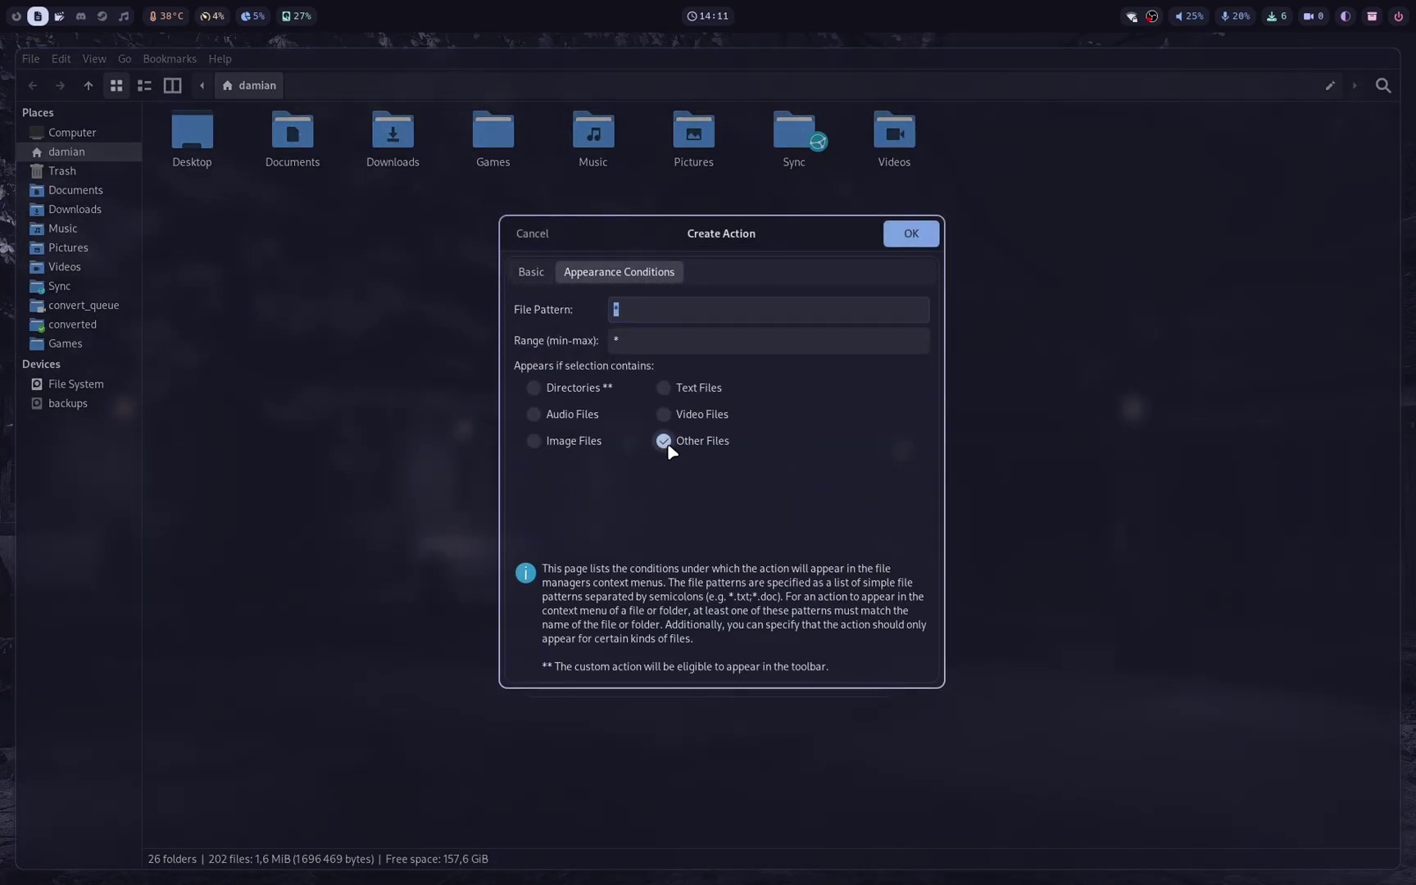
click(701, 318)
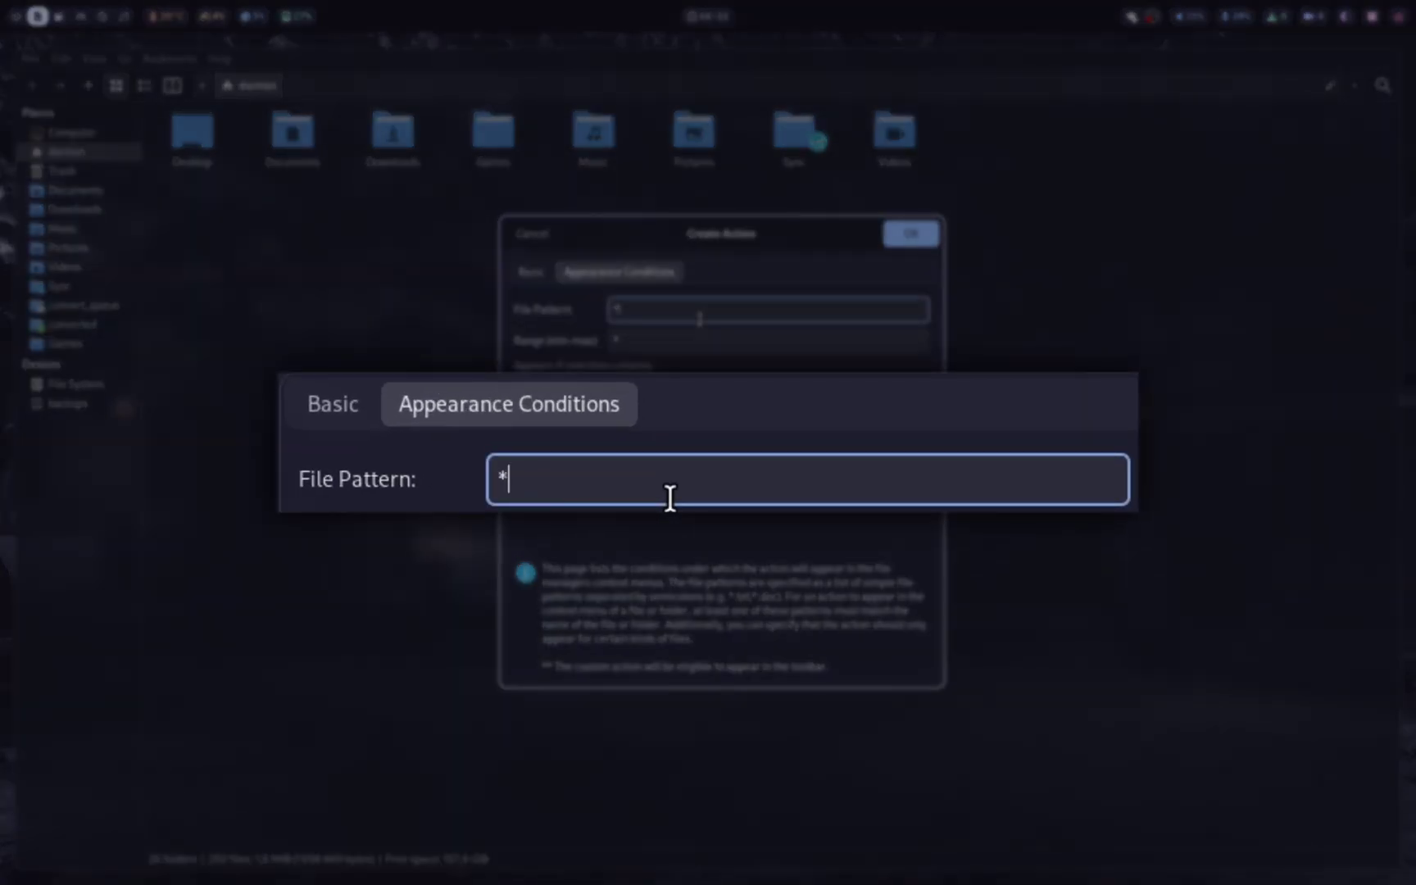
text(.)
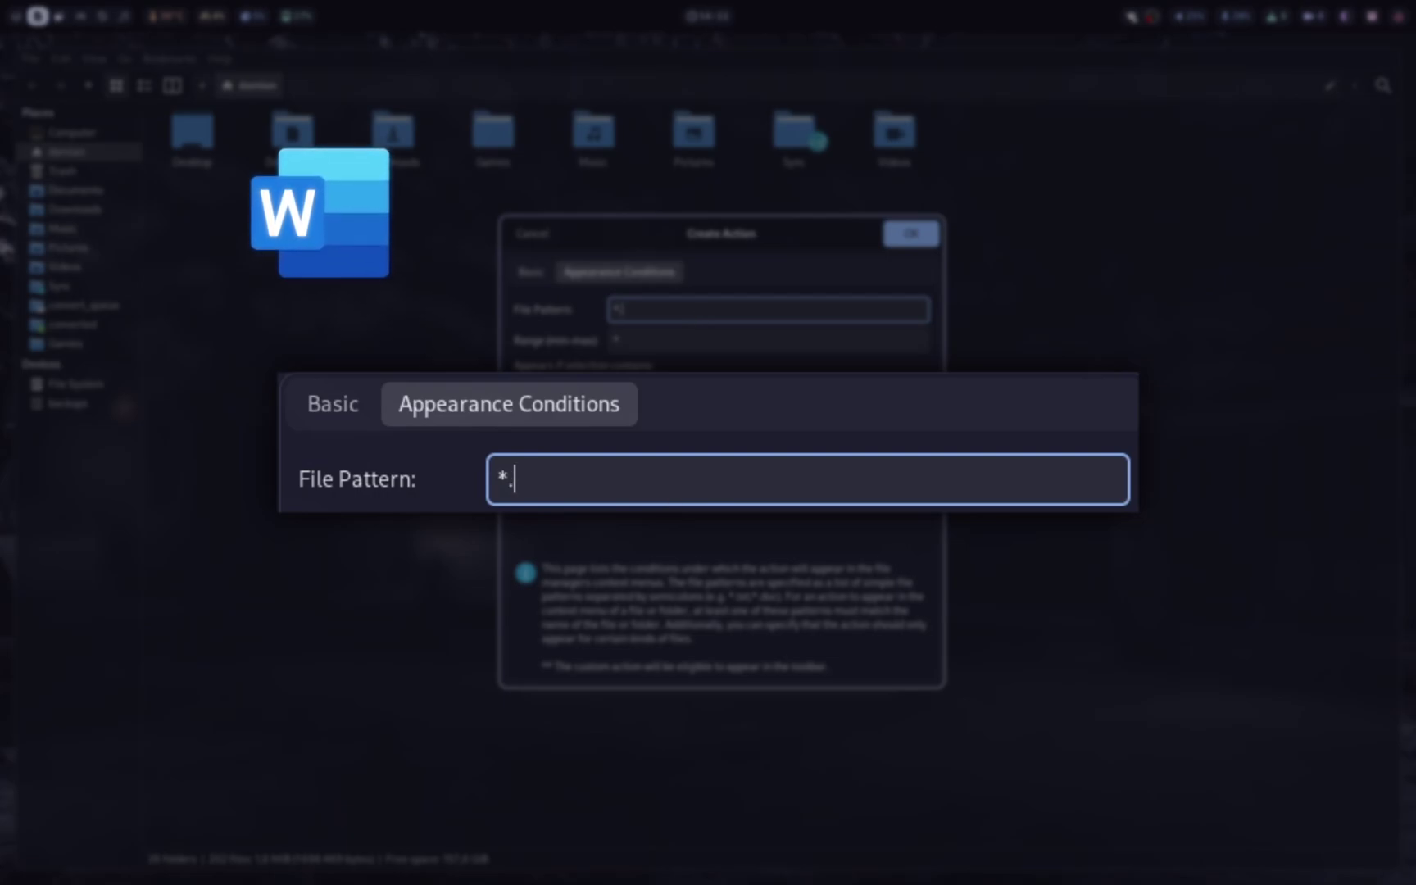
text(doc;)
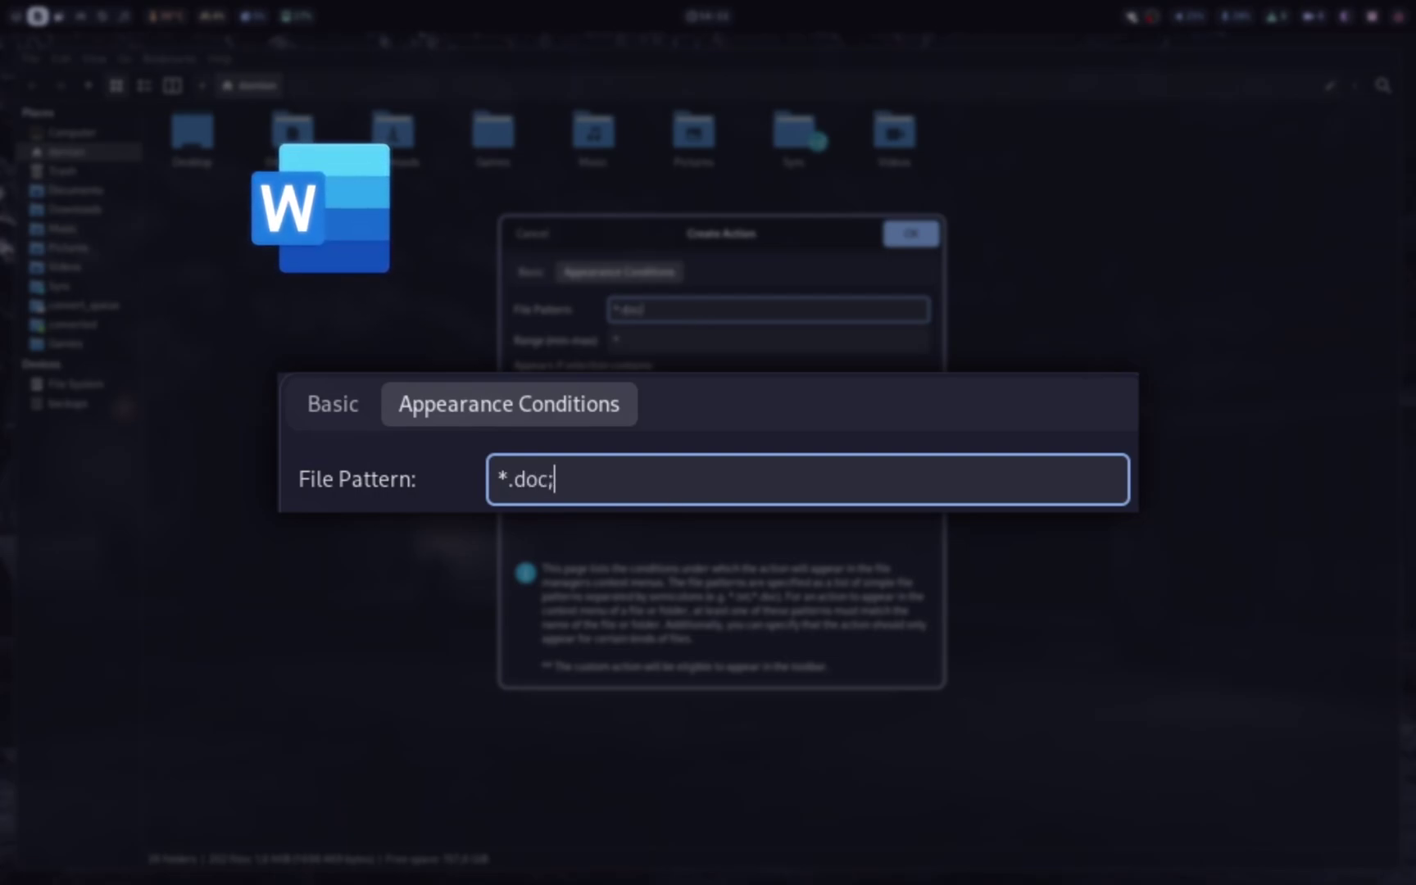
text(*.docx)
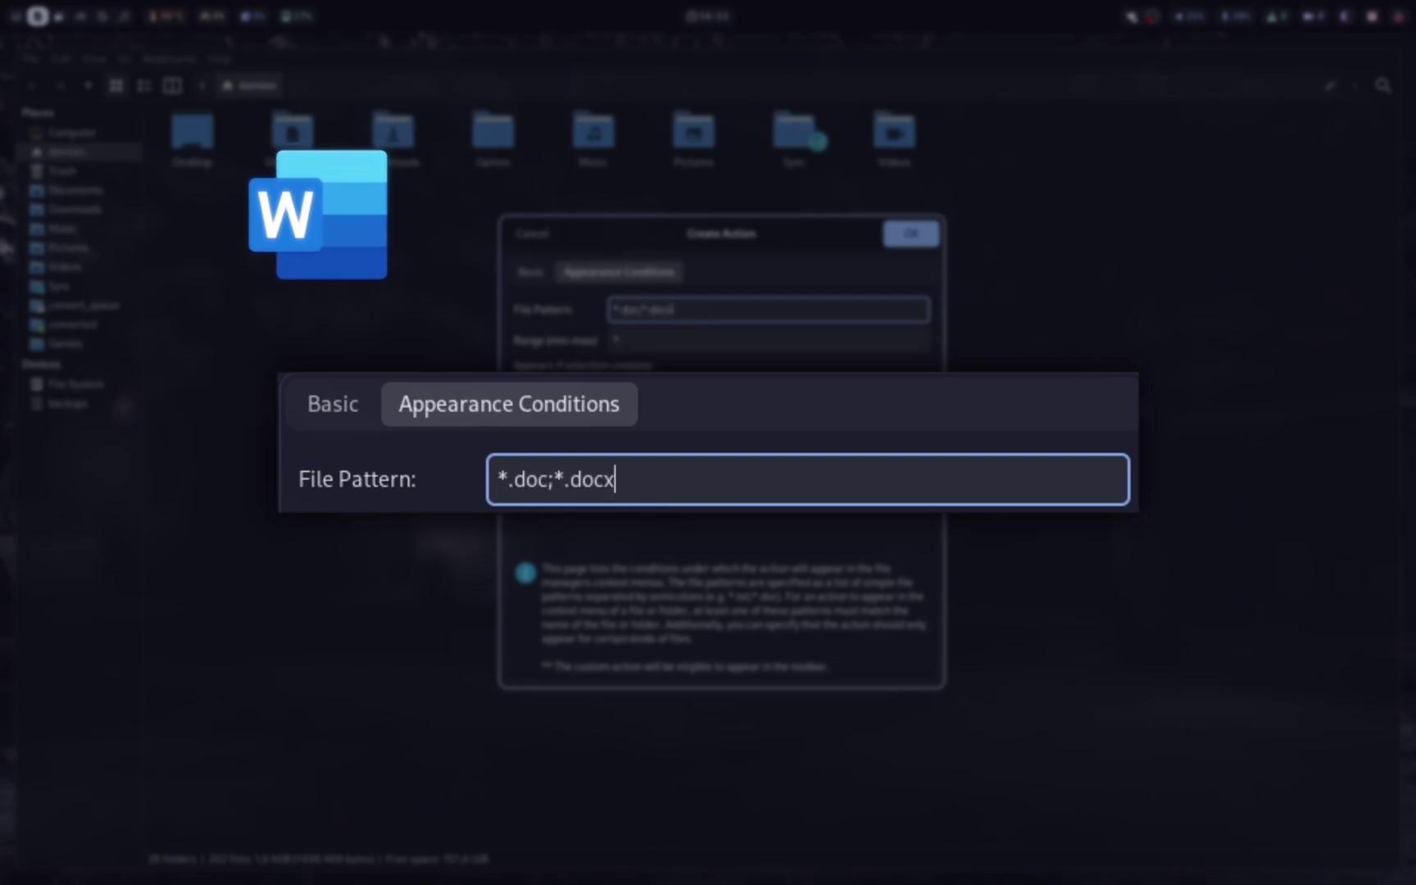
text(;)
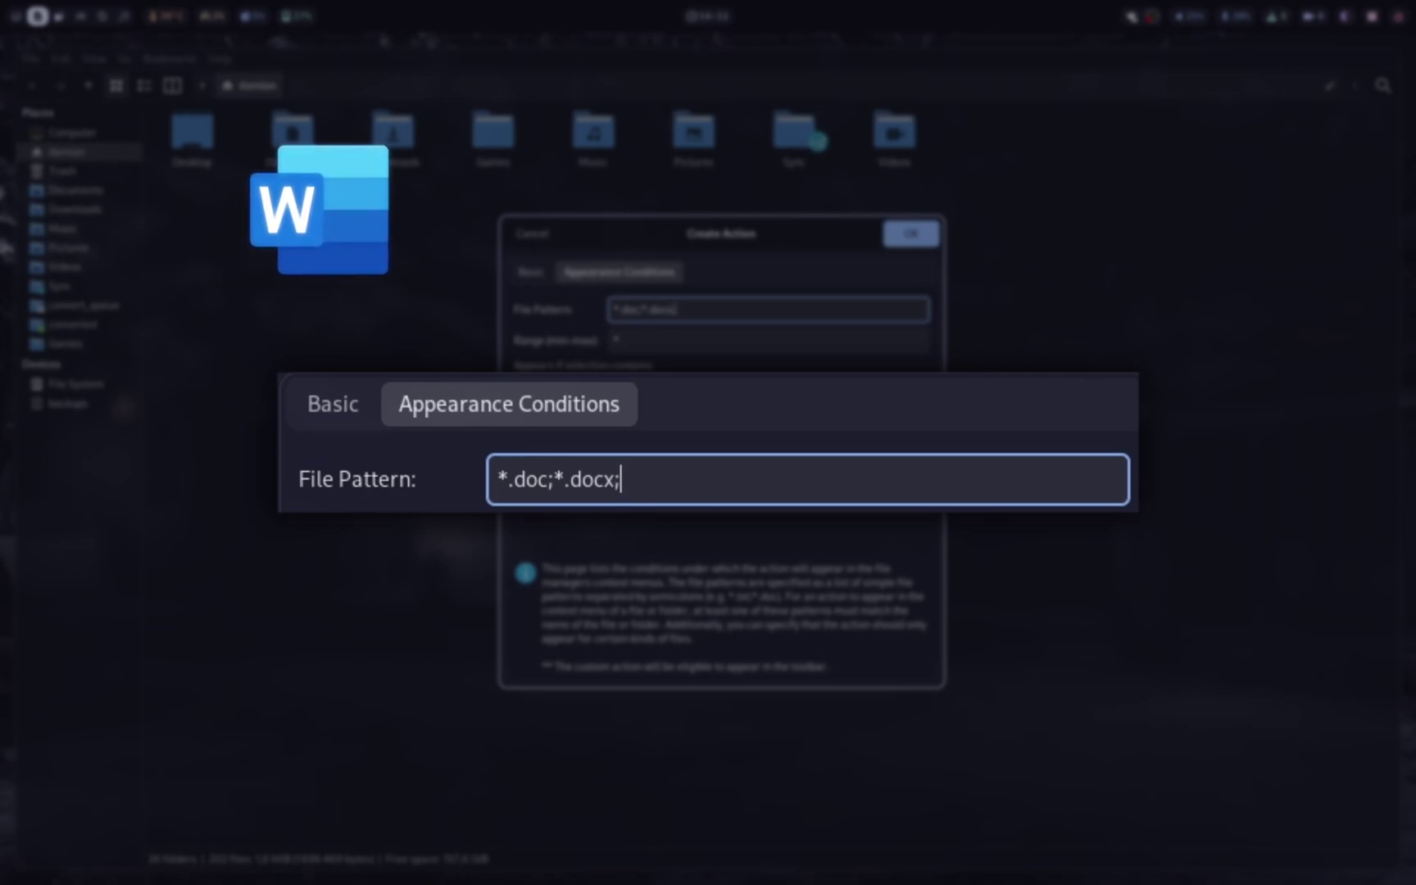
text(*.)
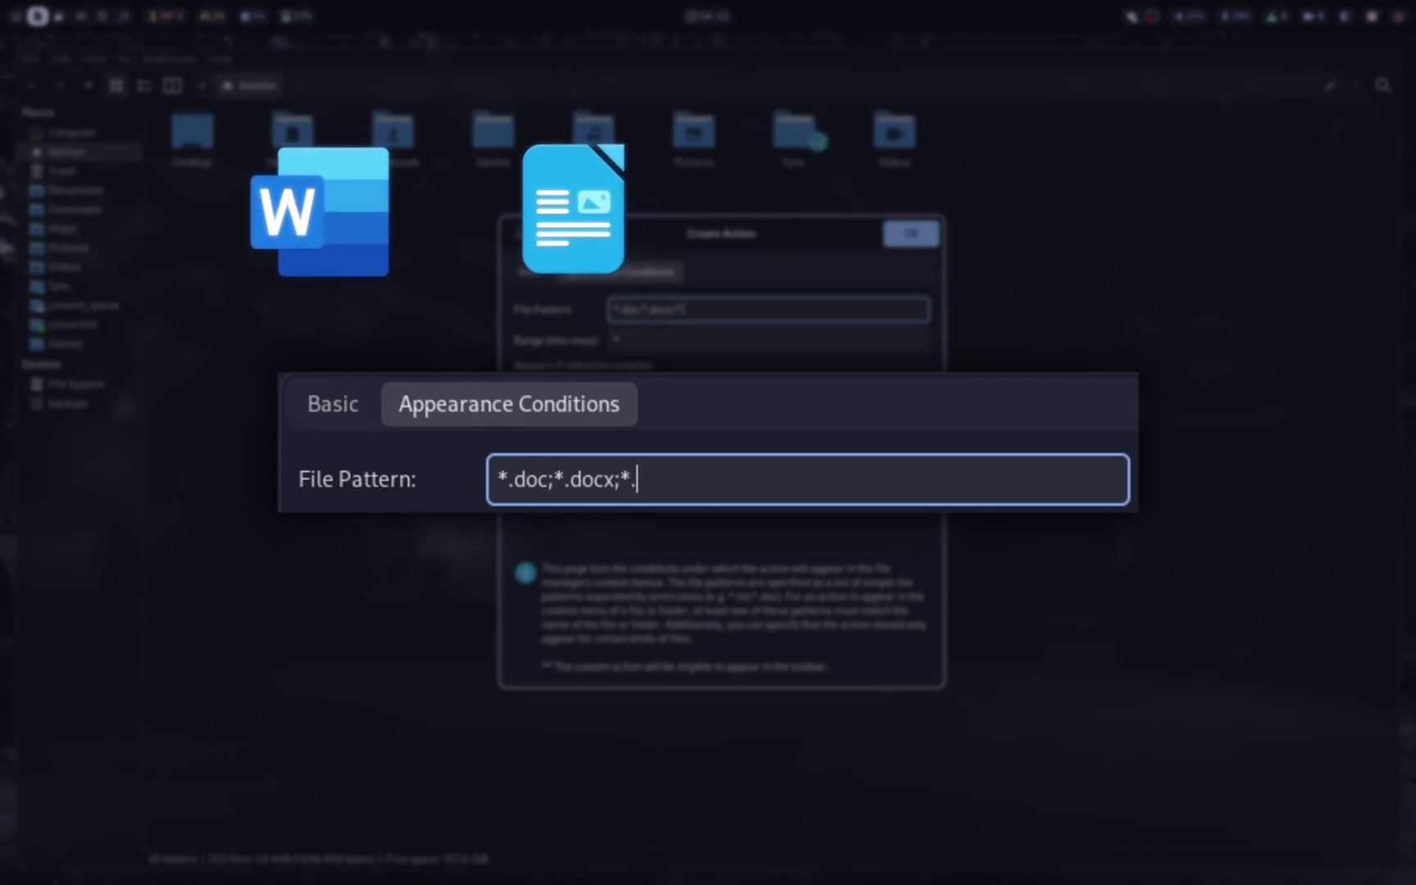
text(odt;)
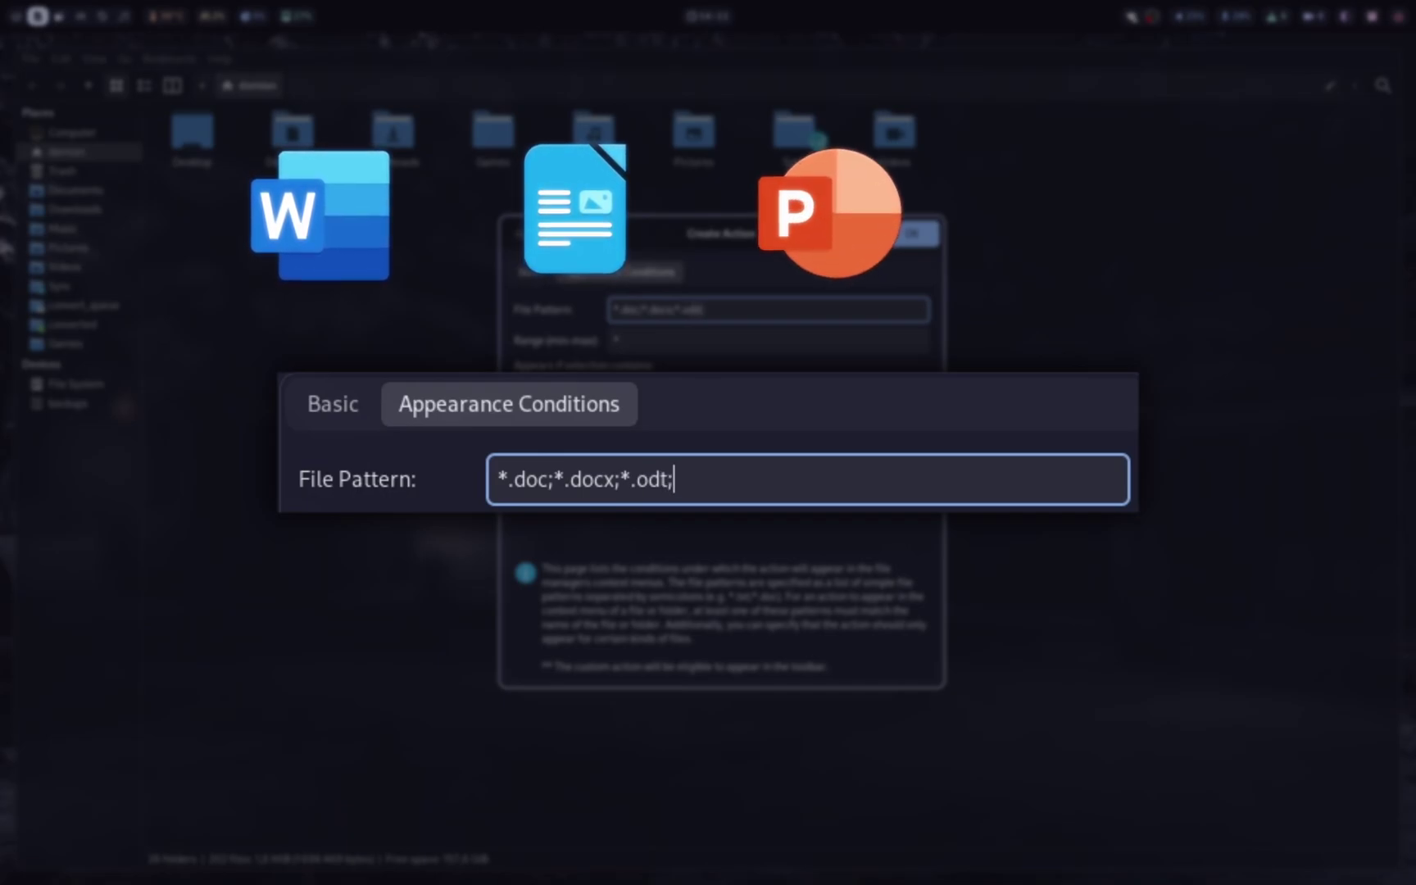
text(*.ppt)
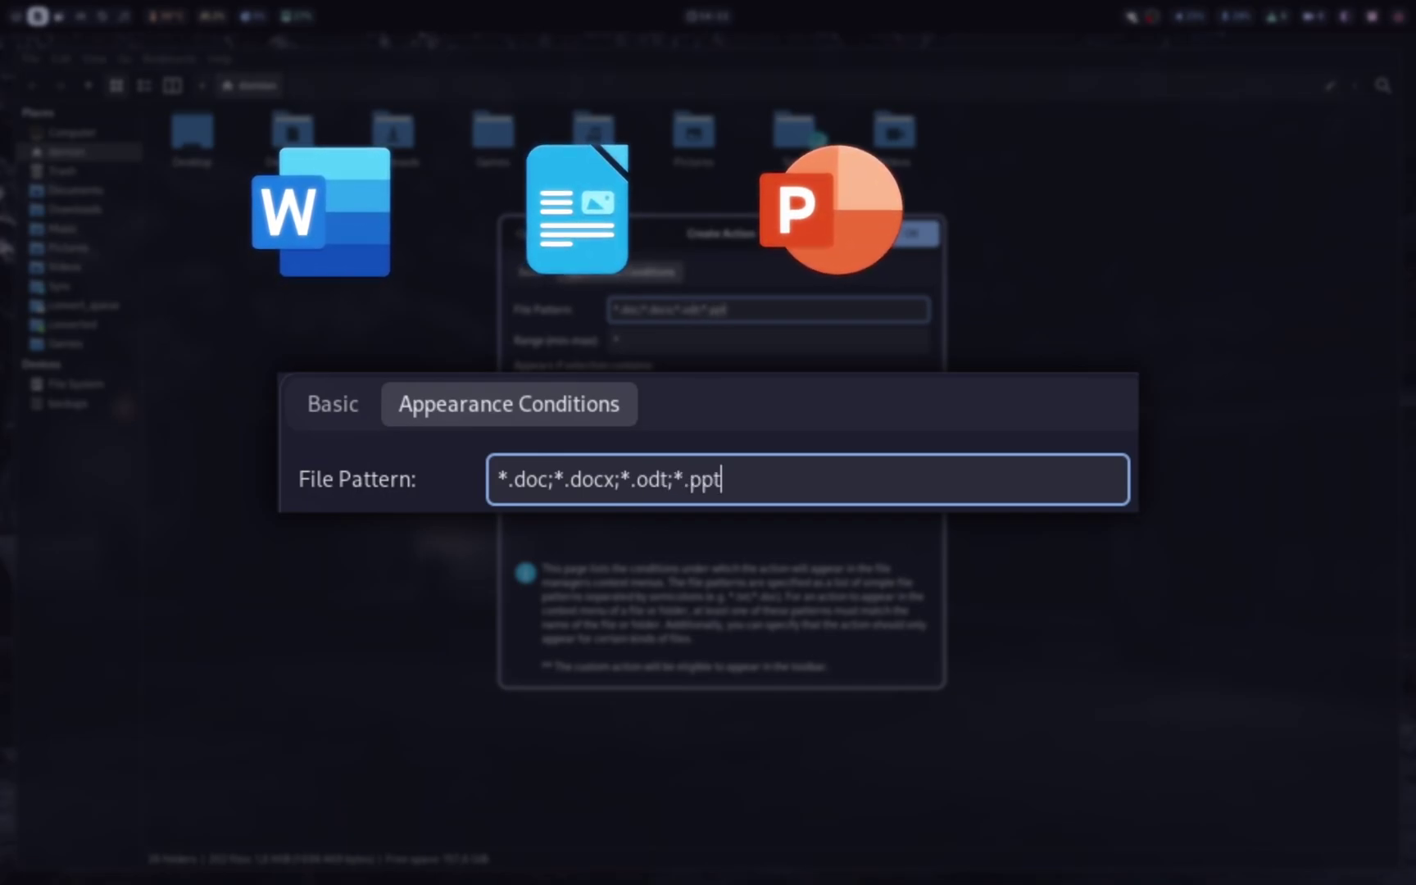
text(x)
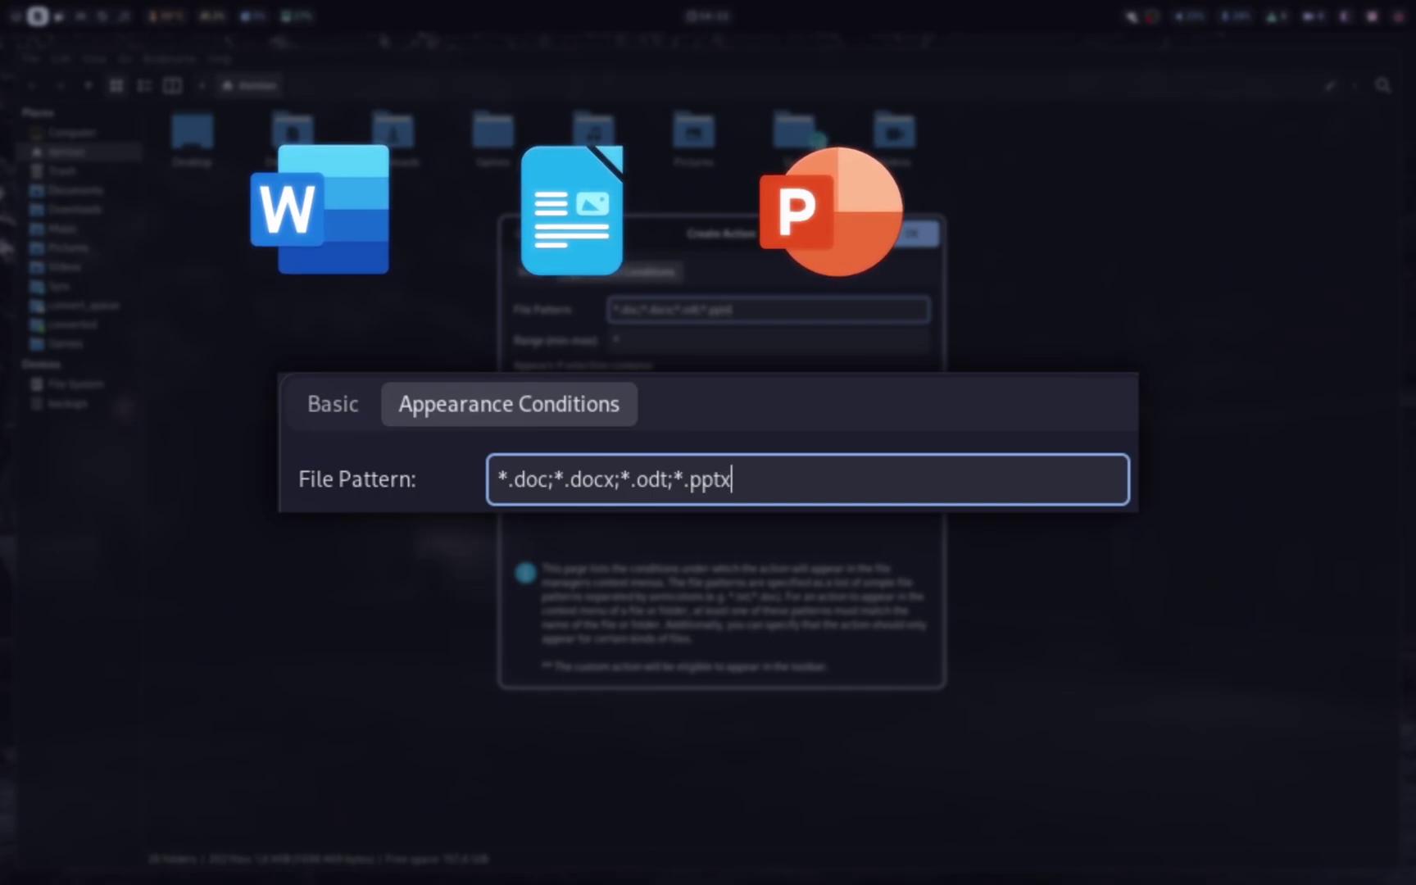
text(;*.ppt)
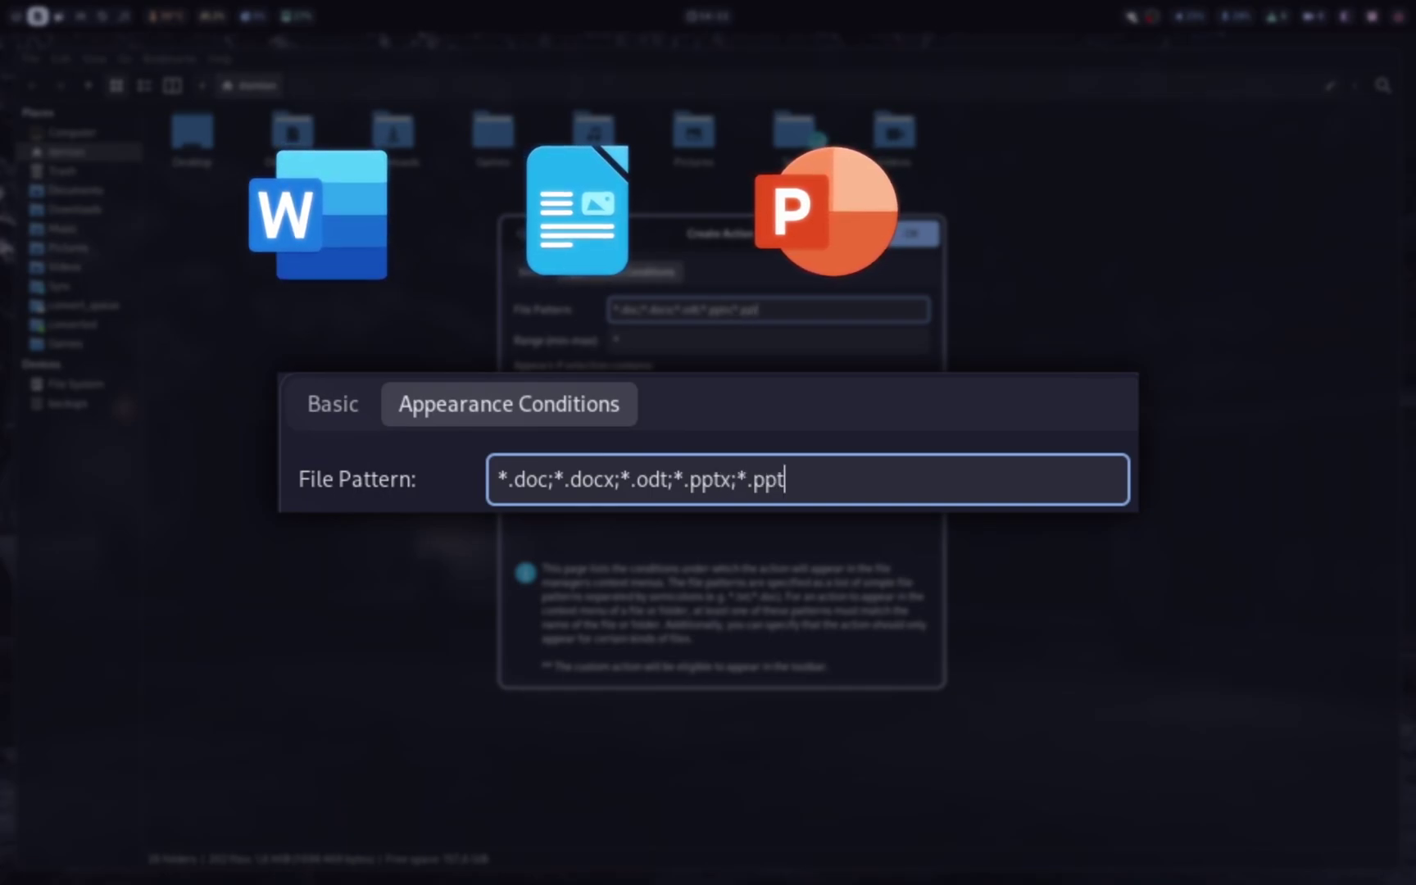
text(;*.)
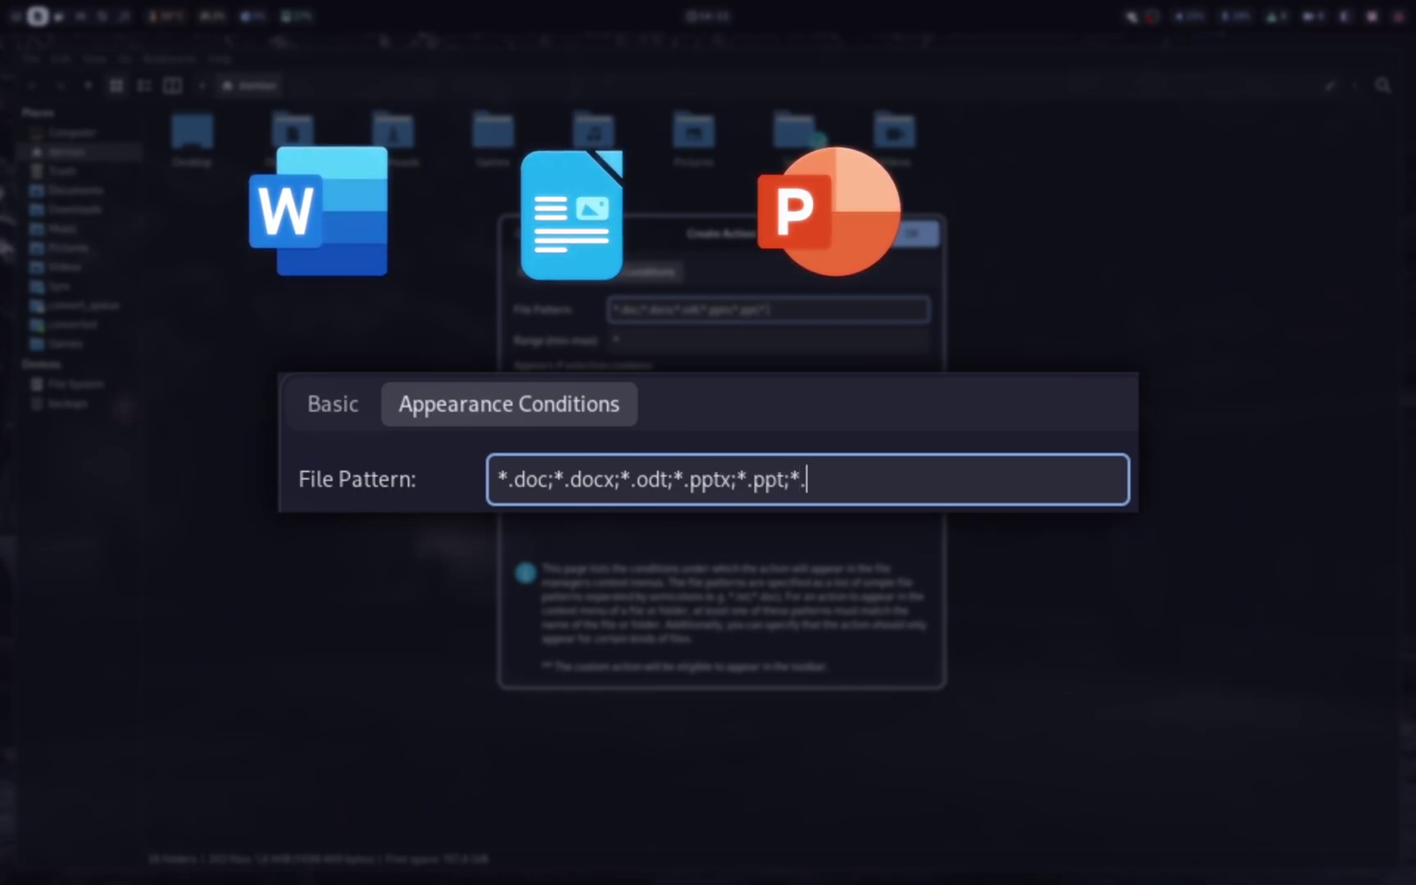
text(odp)
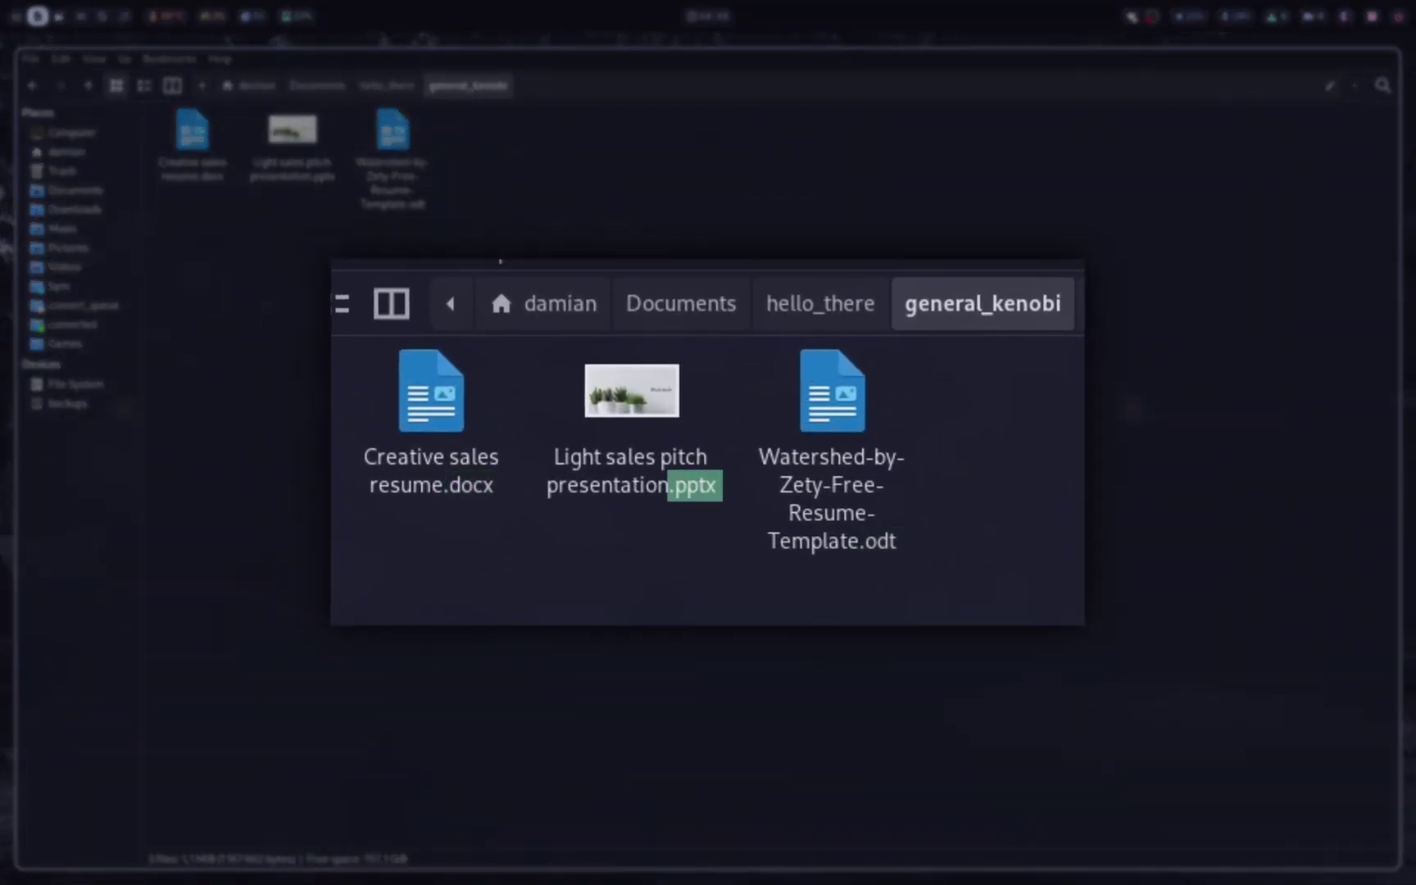
Select the three documents in general_kenobi and run Convert to PDF from the context menu.
drag(398, 604, 853, 465)
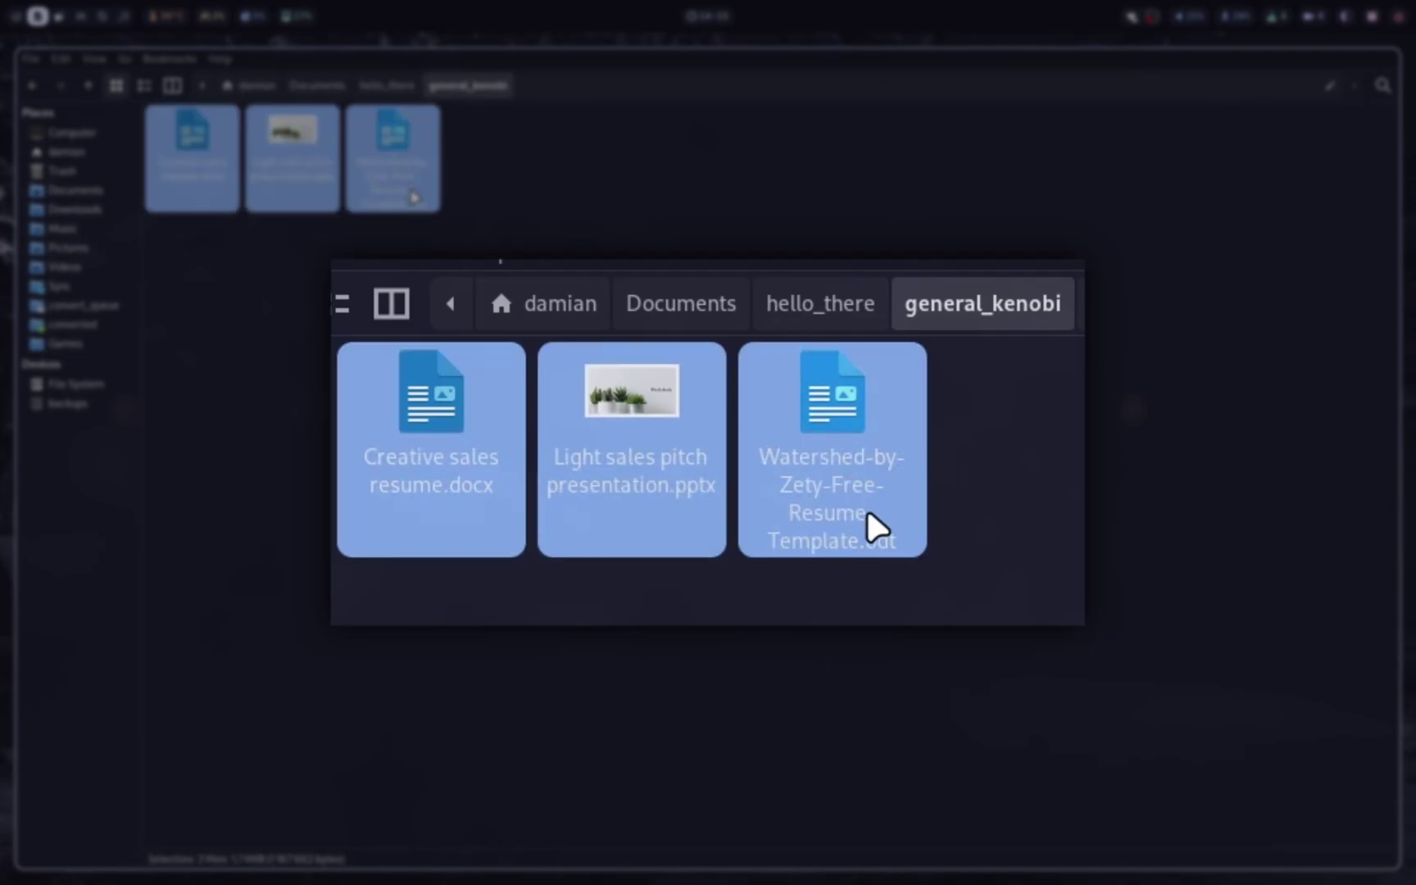
right_click(414, 196)
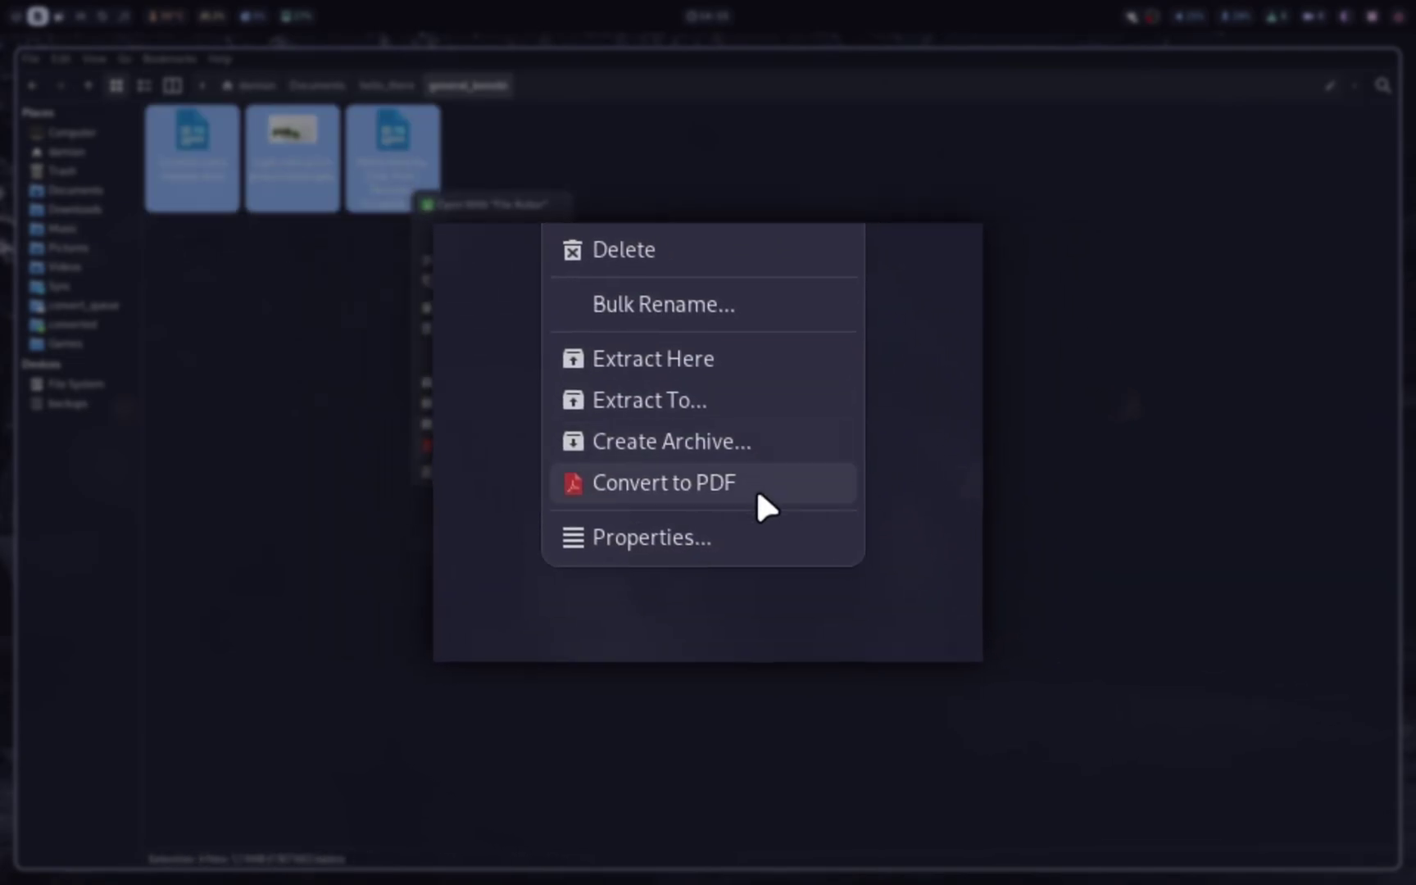
click(749, 485)
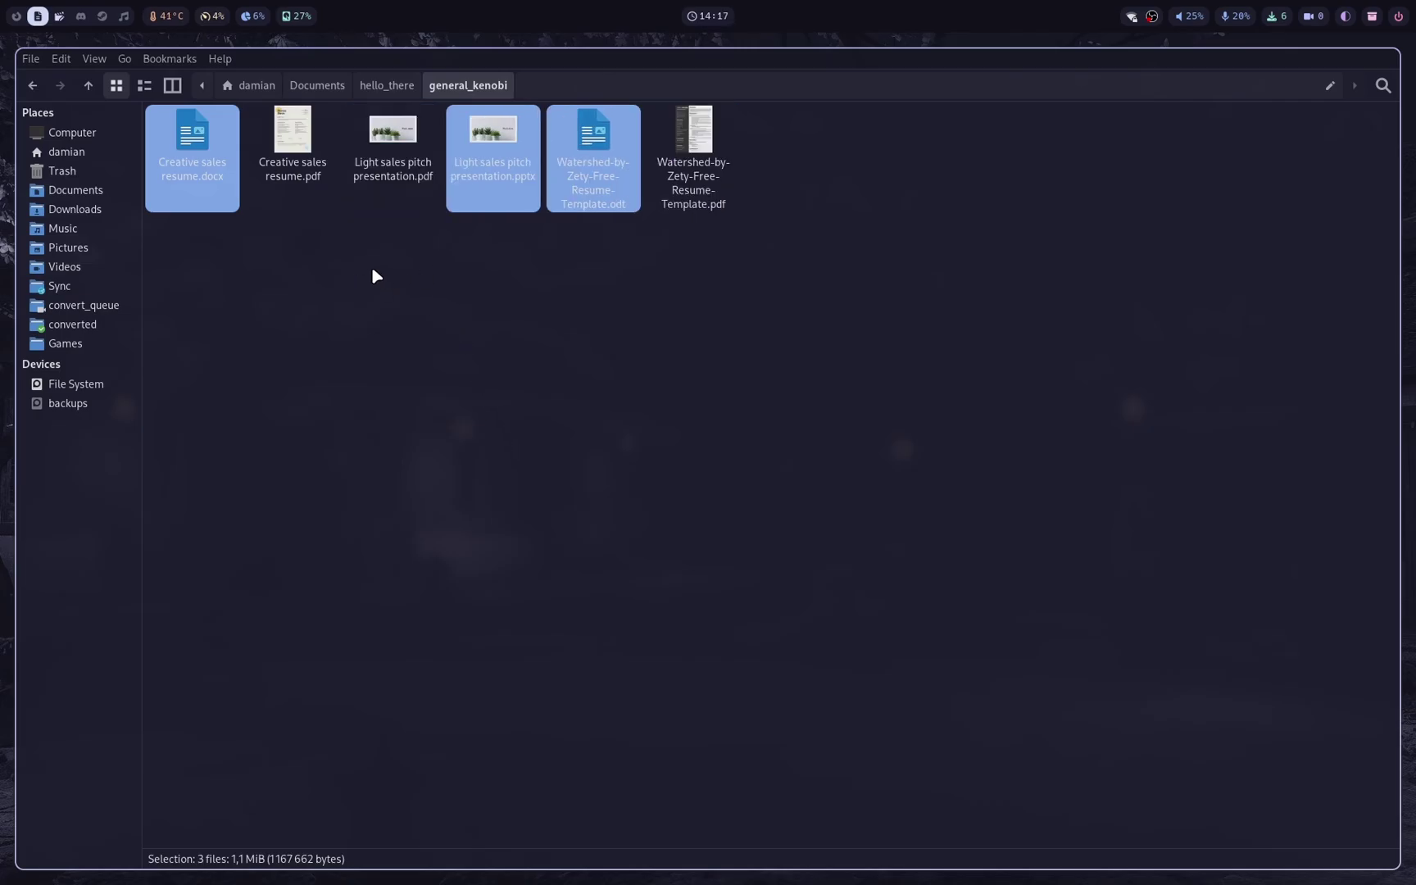
click(335, 225)
View Creative sales resume.pdf, its .docx original, the Watershed resume PDF, then the pitch presentation PDF.
double_click(297, 150)
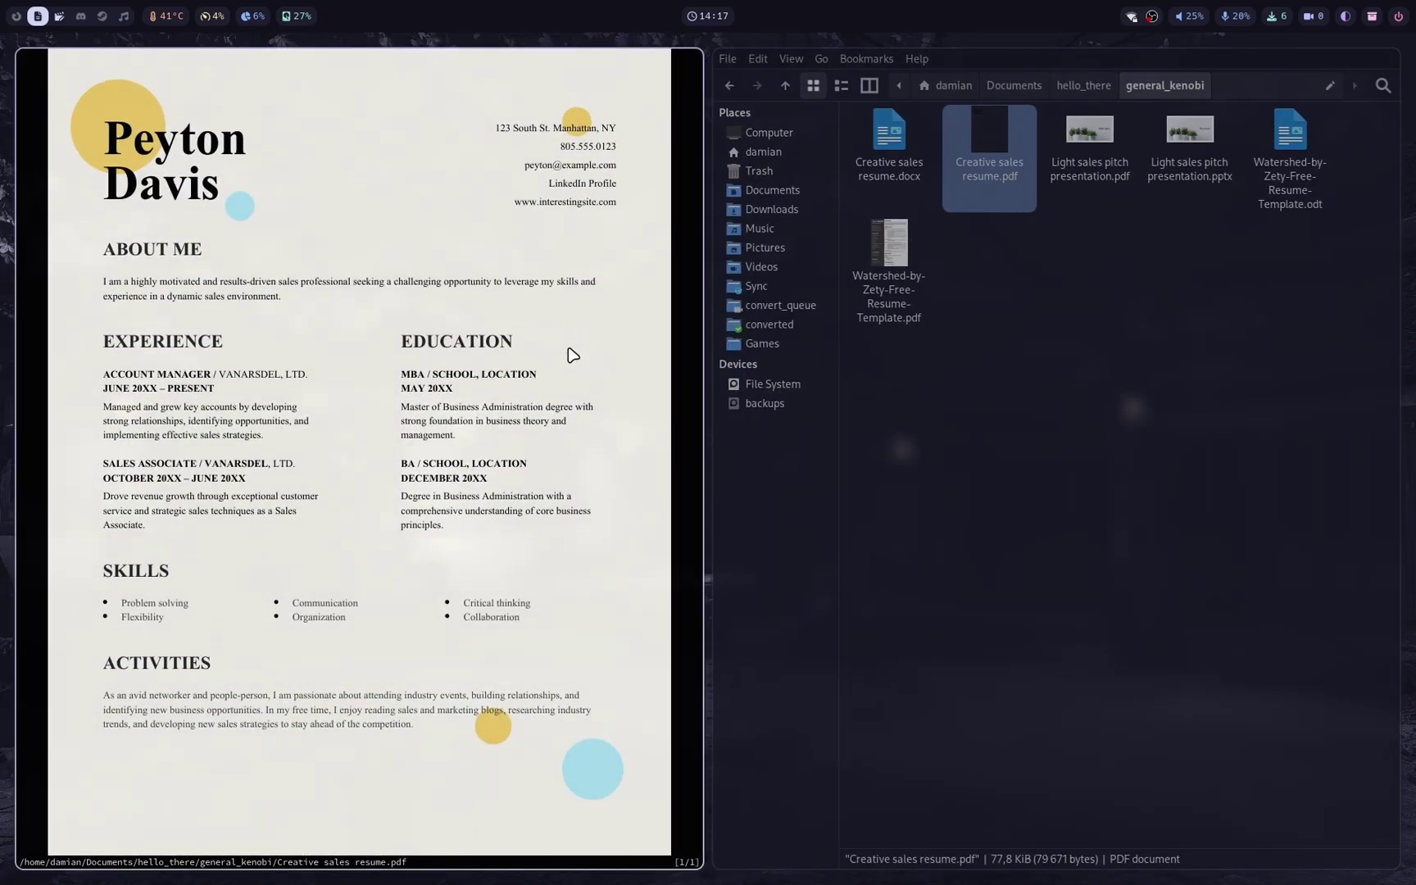
key(q)
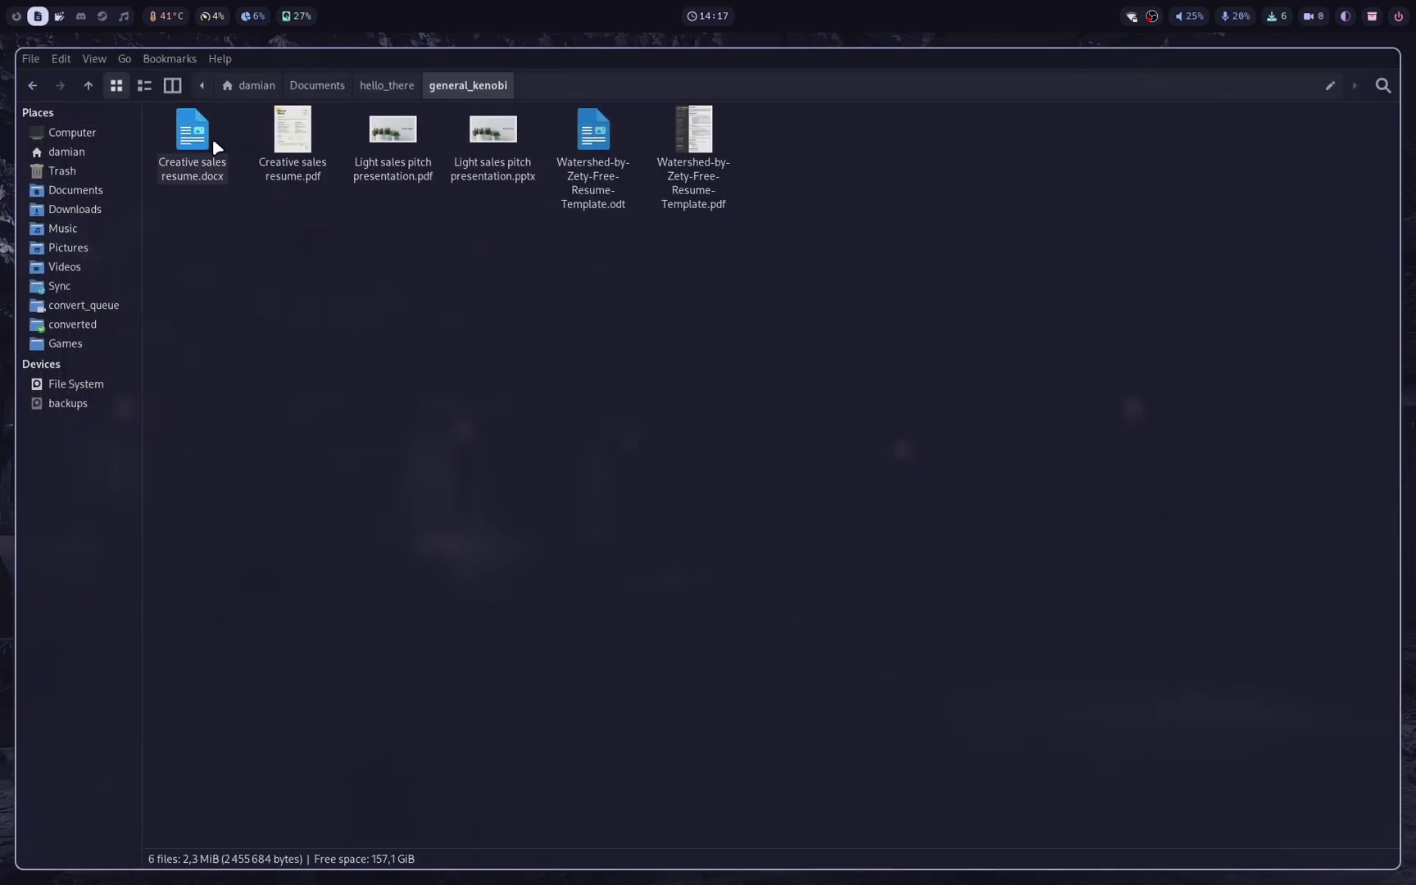
double_click(216, 139)
scroll(332, 432, down, 3)
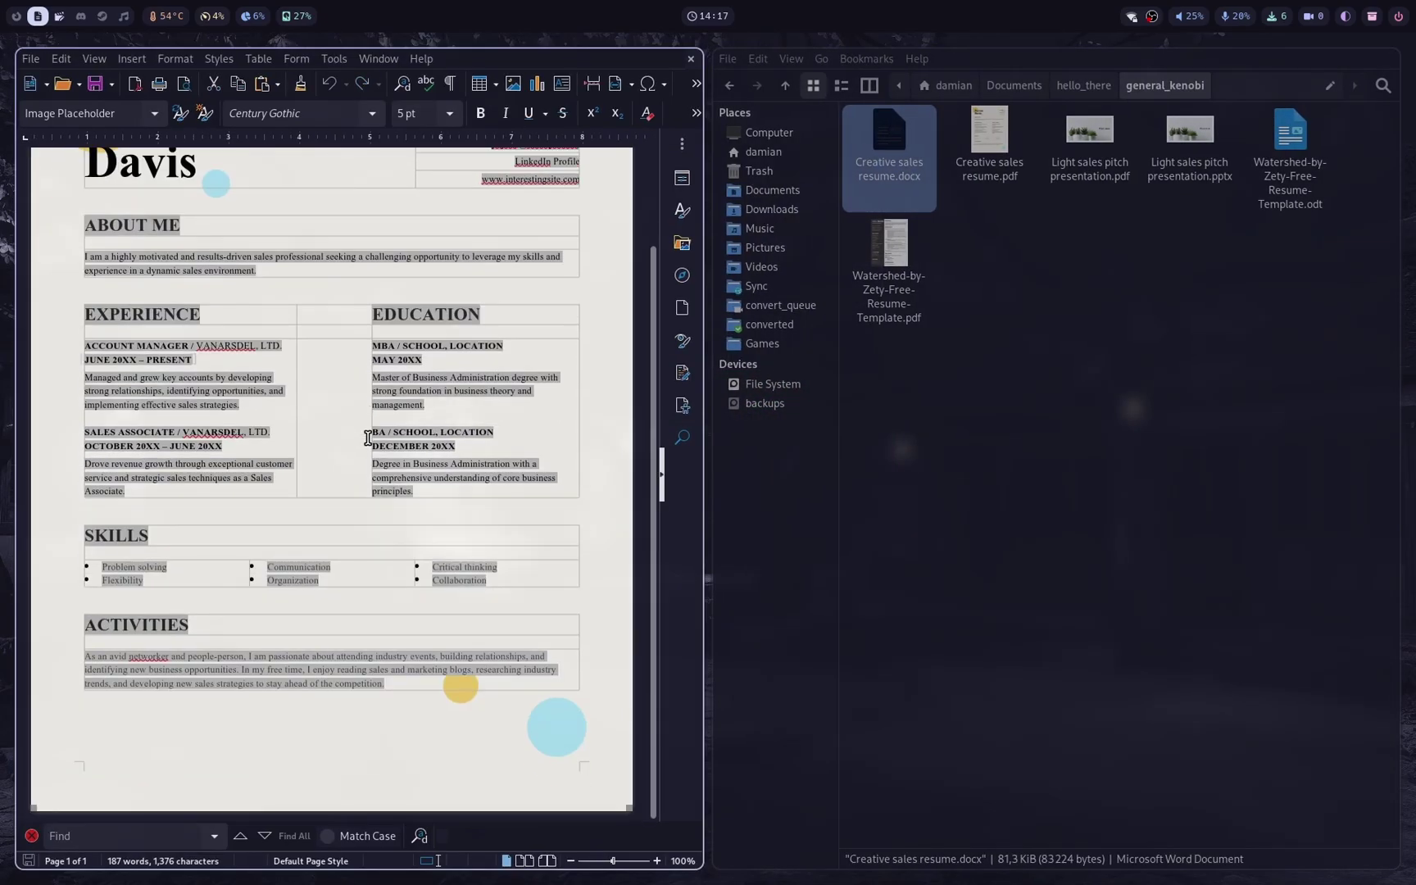
key(ctrl+q)
double_click(699, 164)
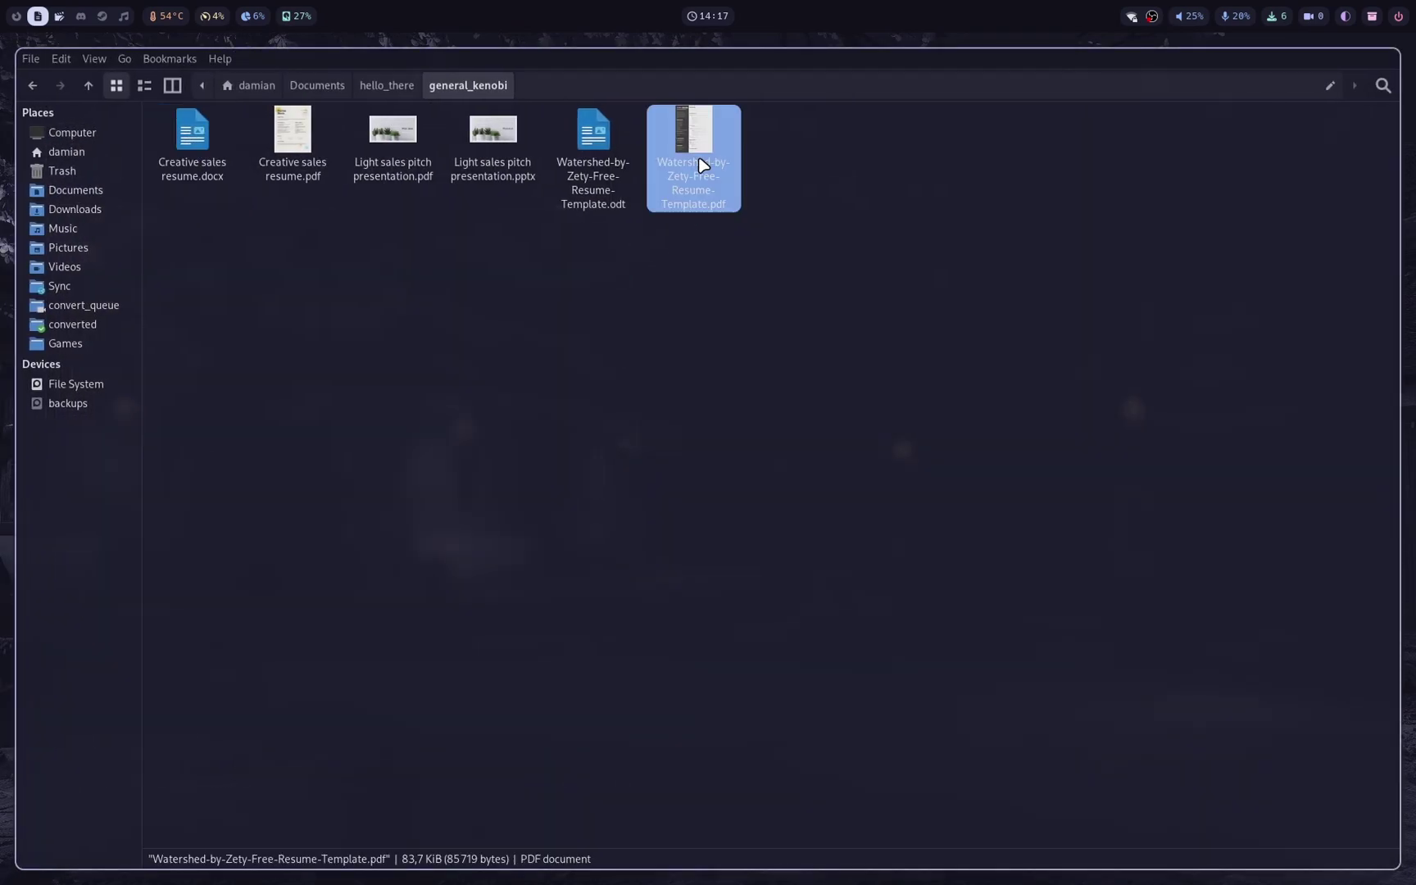
key(q)
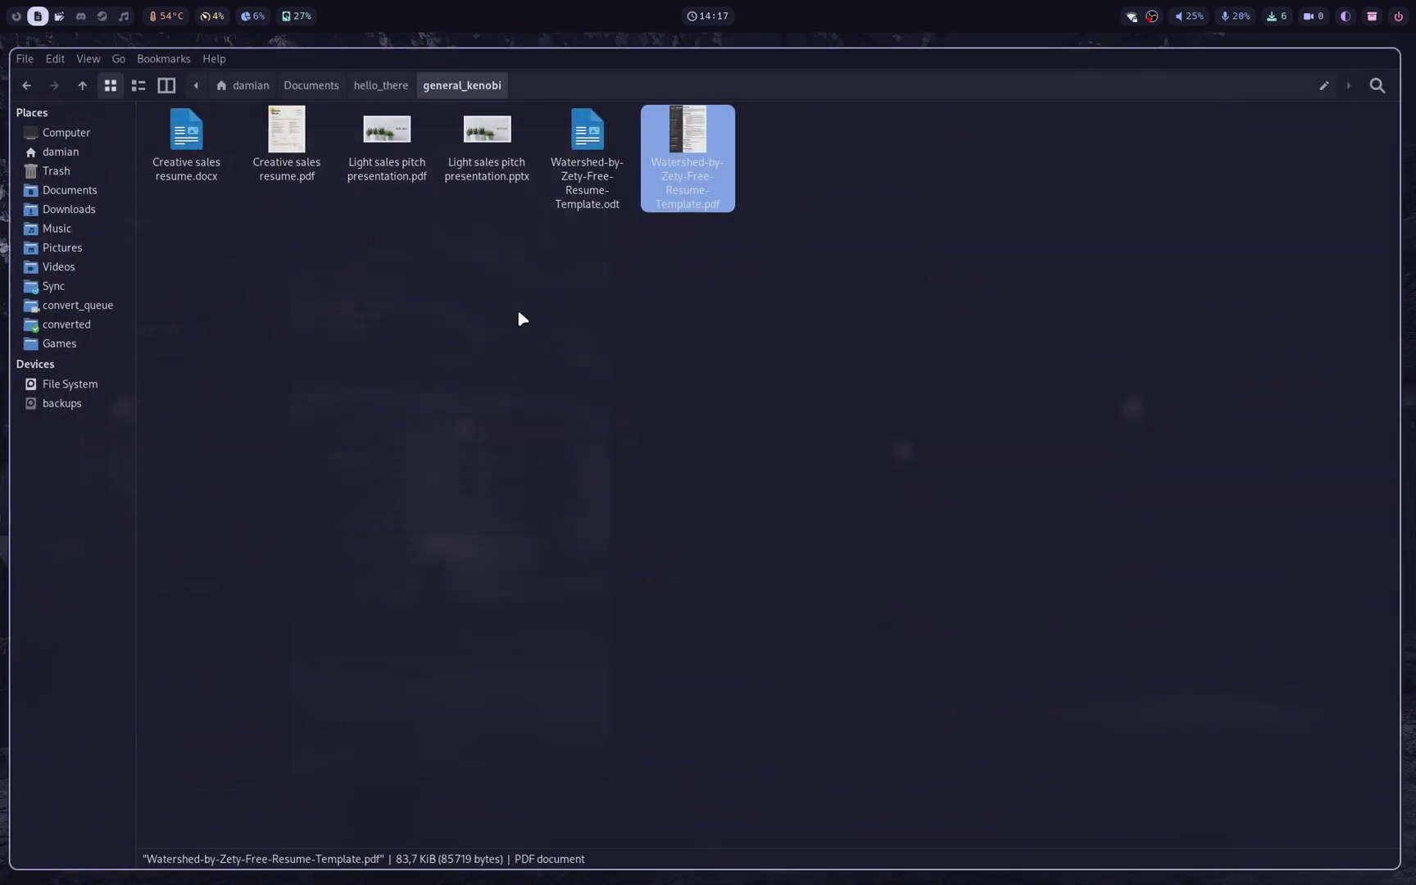
double_click(407, 163)
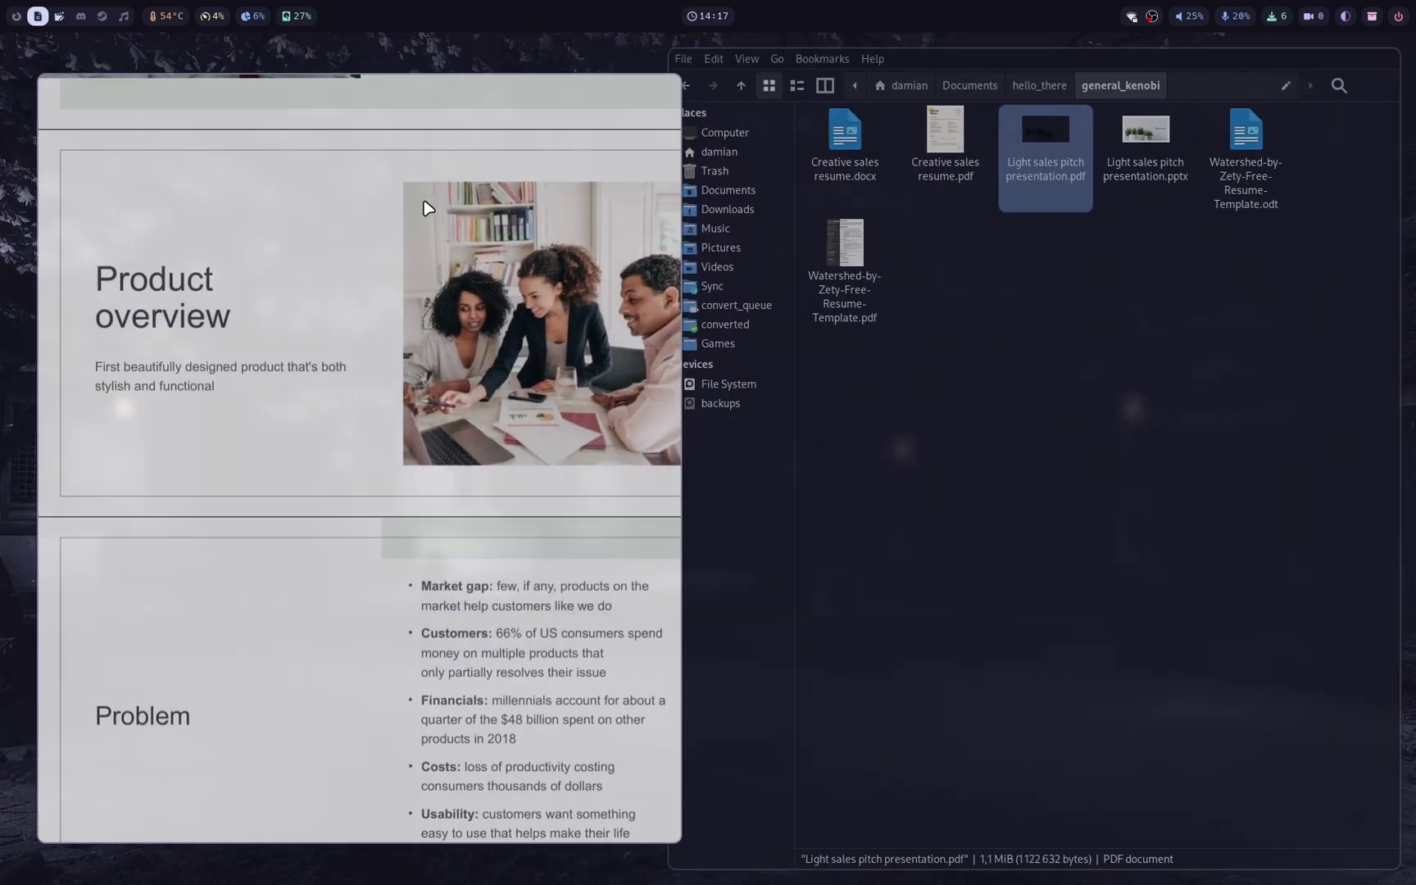
scroll(480, 386, down, 5)
scroll(484, 388, down, 5)
scroll(483, 388, down, 10)
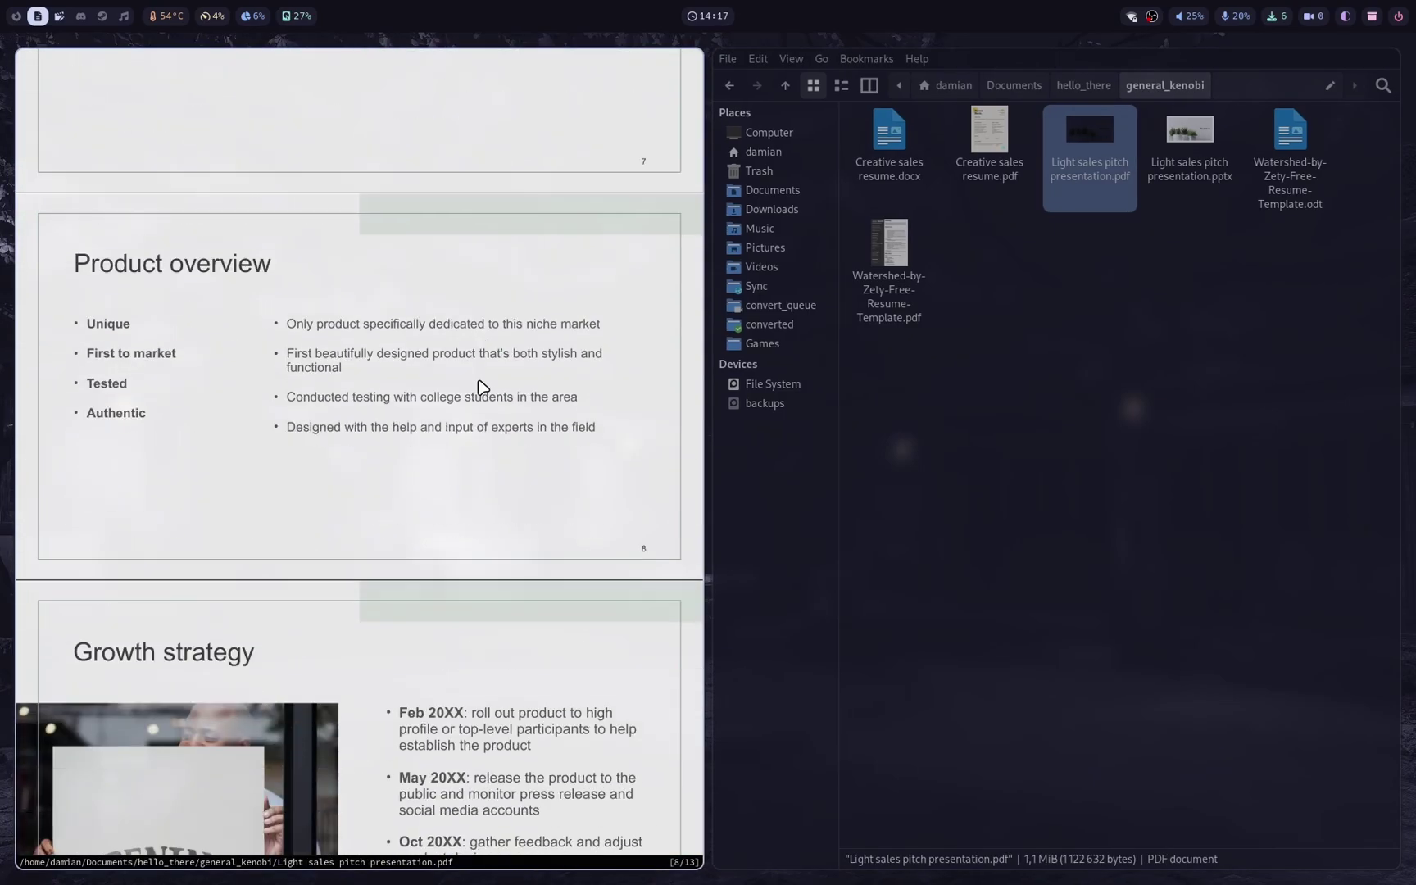
scroll(493, 394, down, 6)
scroll(503, 398, down, 10)
scroll(521, 406, down, 6)
scroll(521, 407, down, 5)
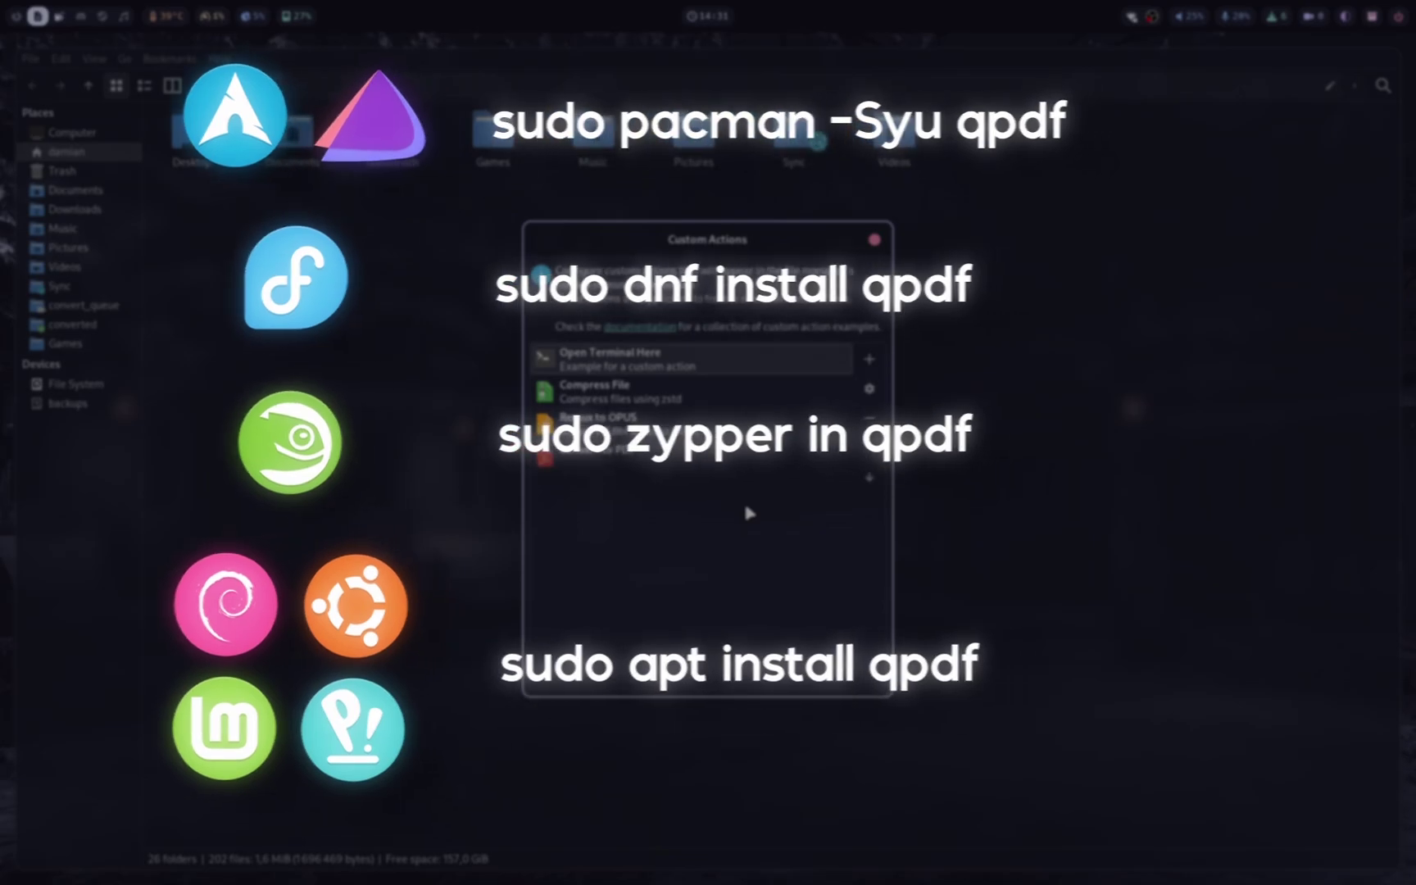
Create action … right under submenu Rotate with the qpdf rotate +90 command from clipboard history.
click(871, 359)
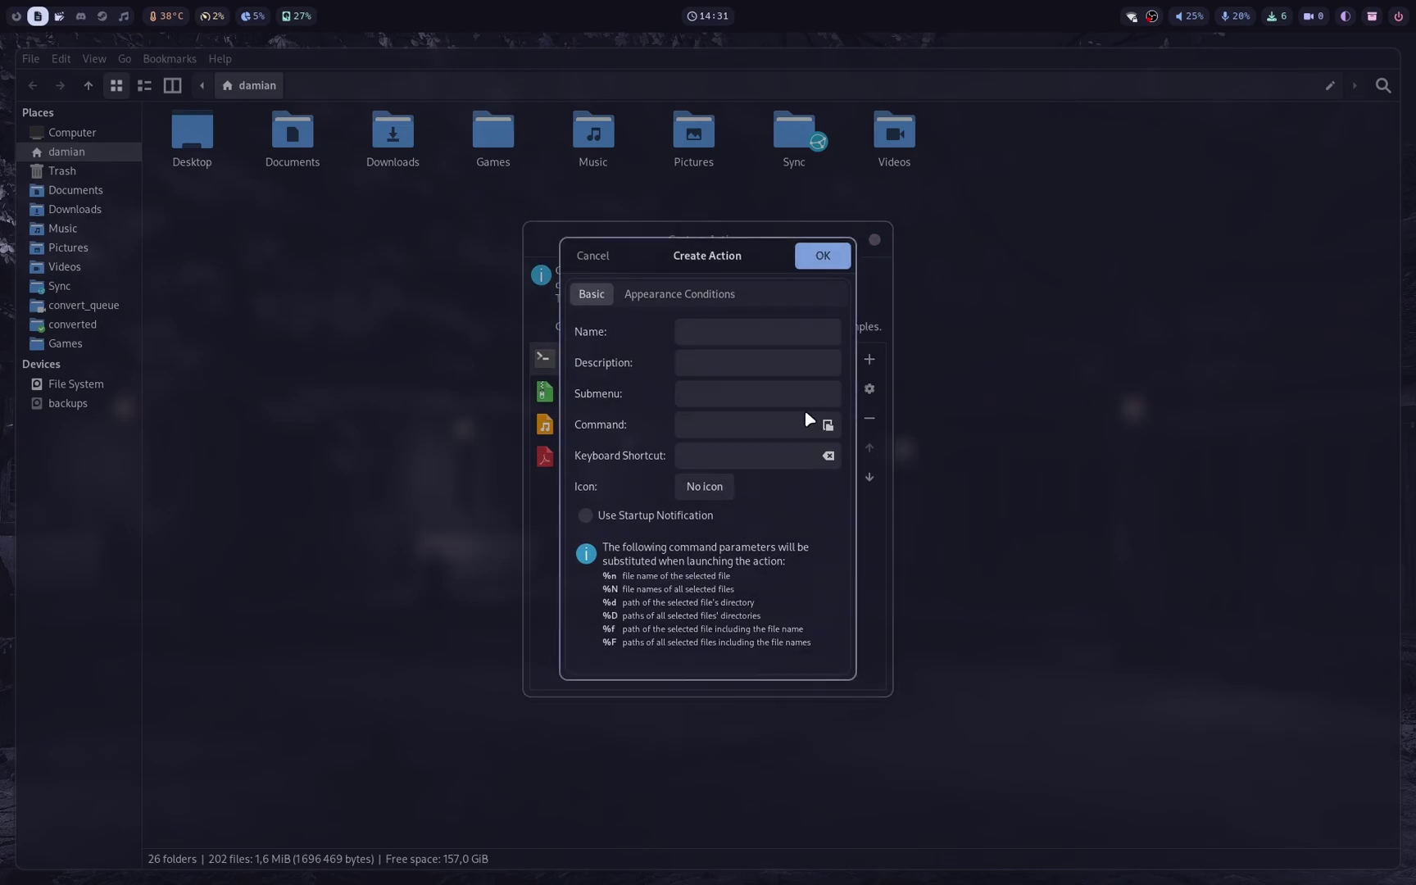
click(734, 395)
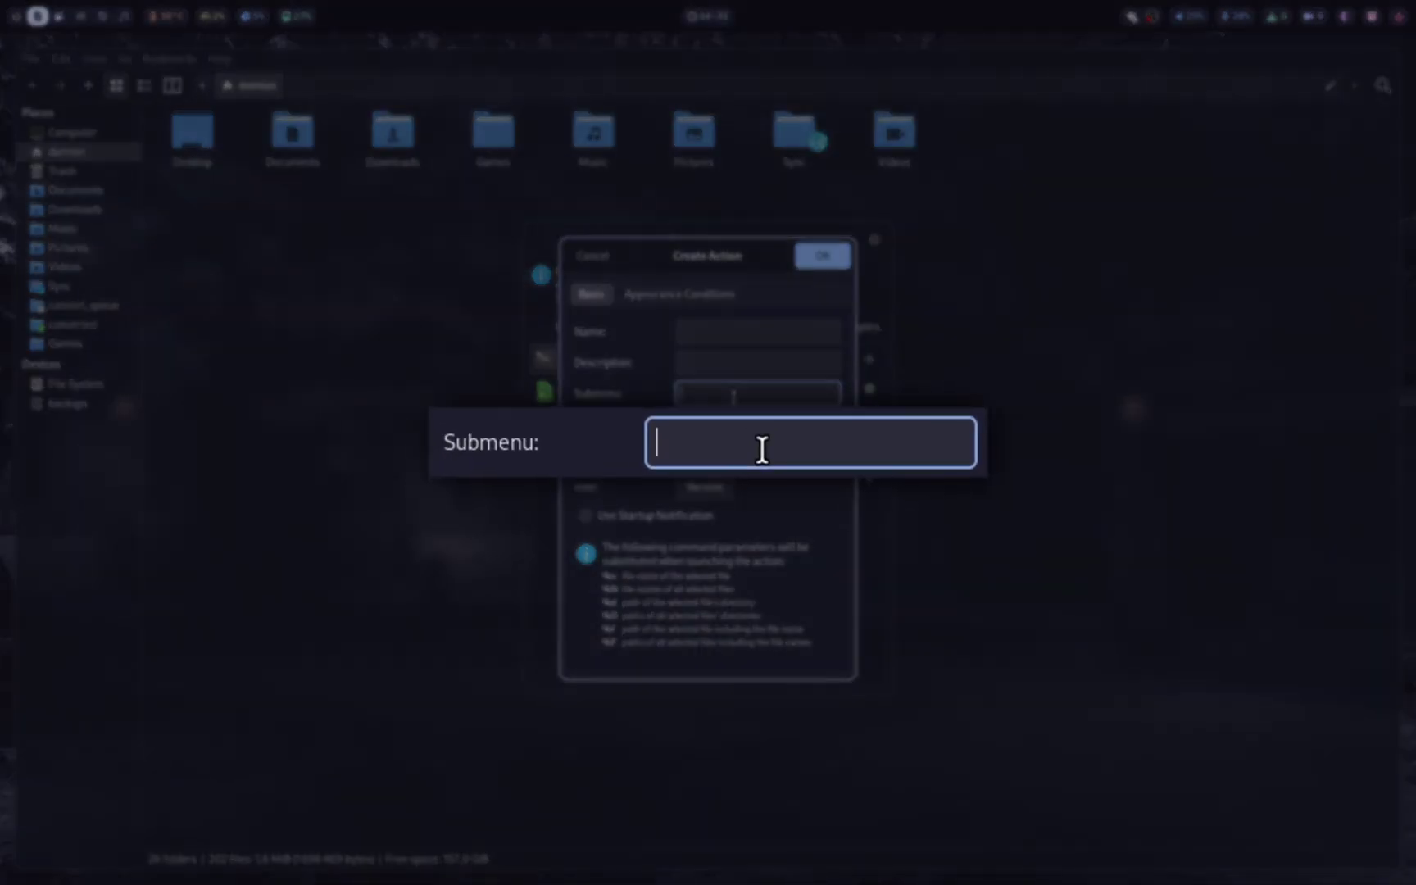
text(Rotate...)
click(703, 333)
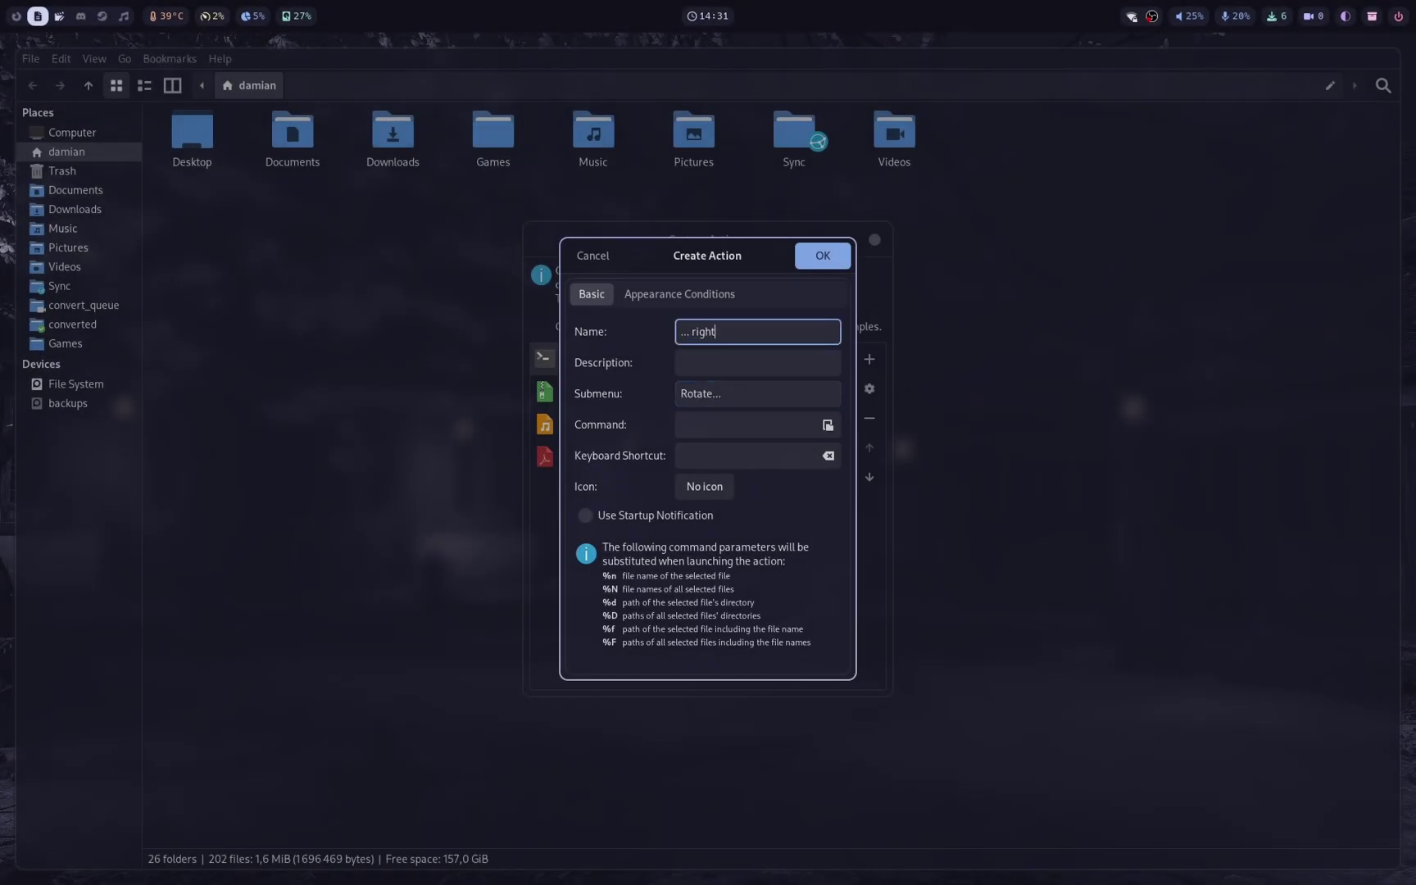
click(734, 423)
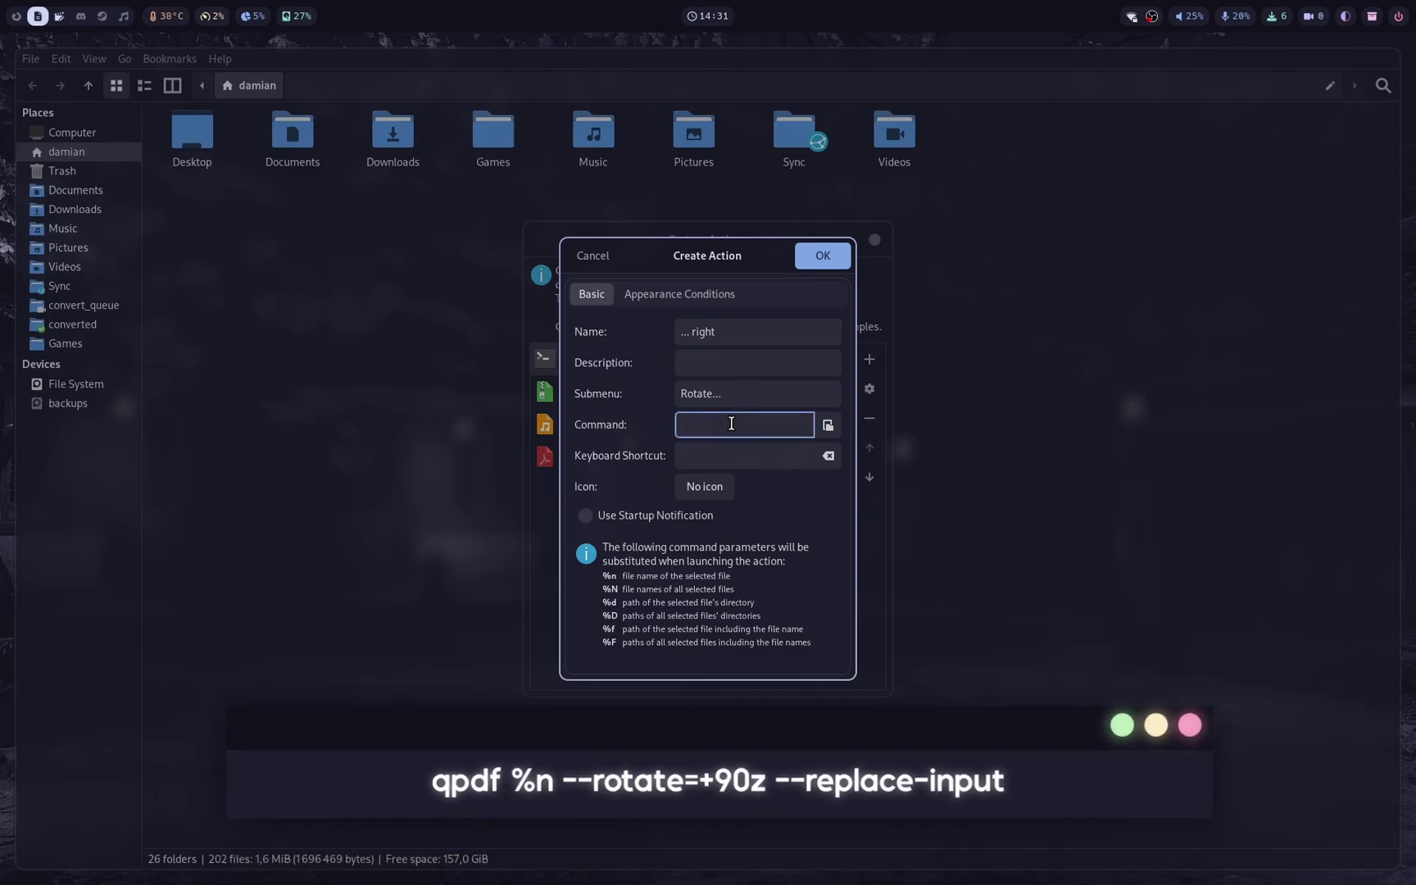
key(super+v)
key(Return)
key(ctrl+v)
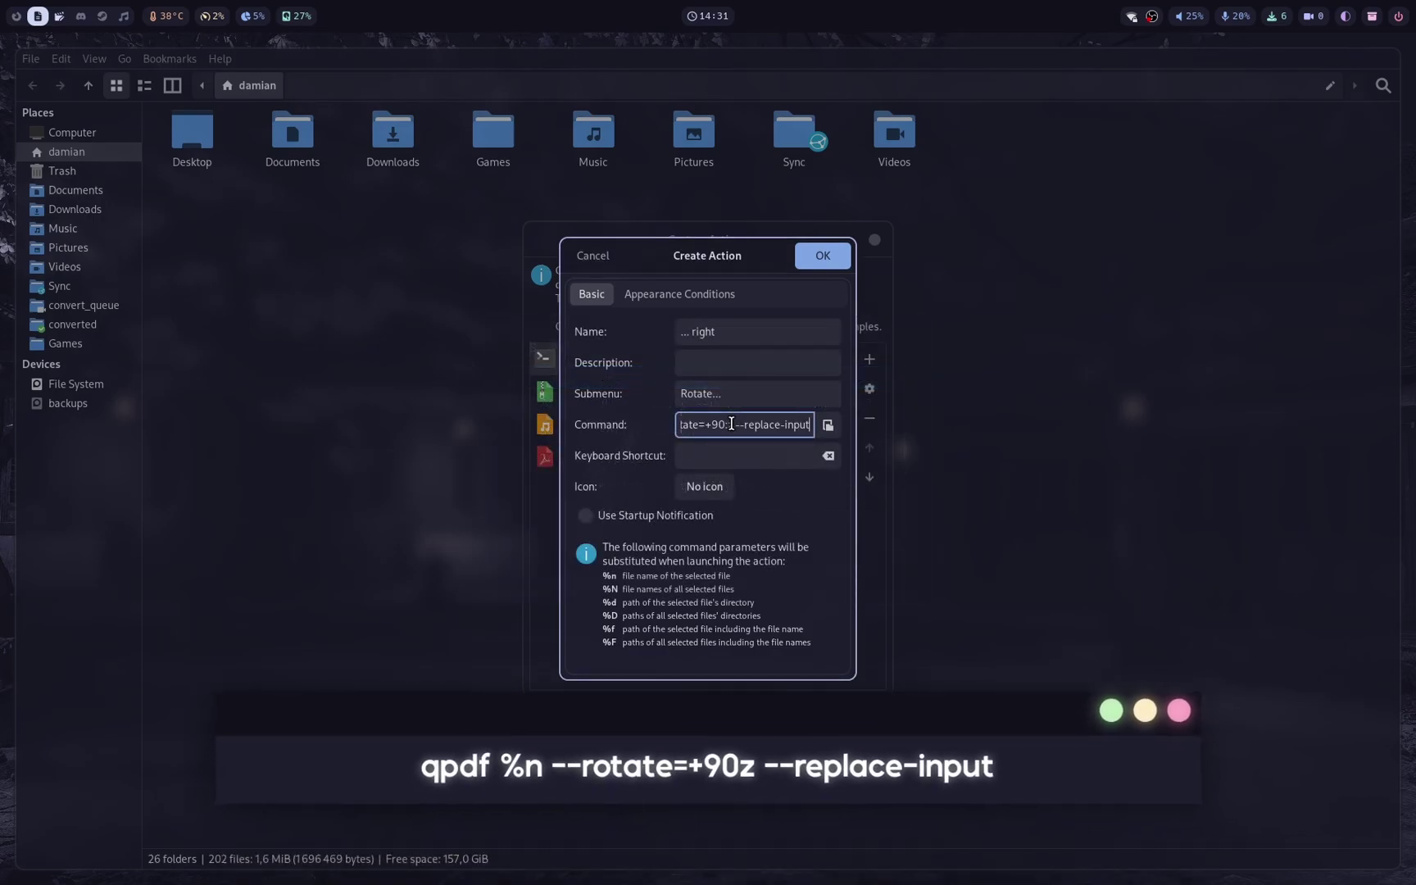
drag(738, 568, 798, 567)
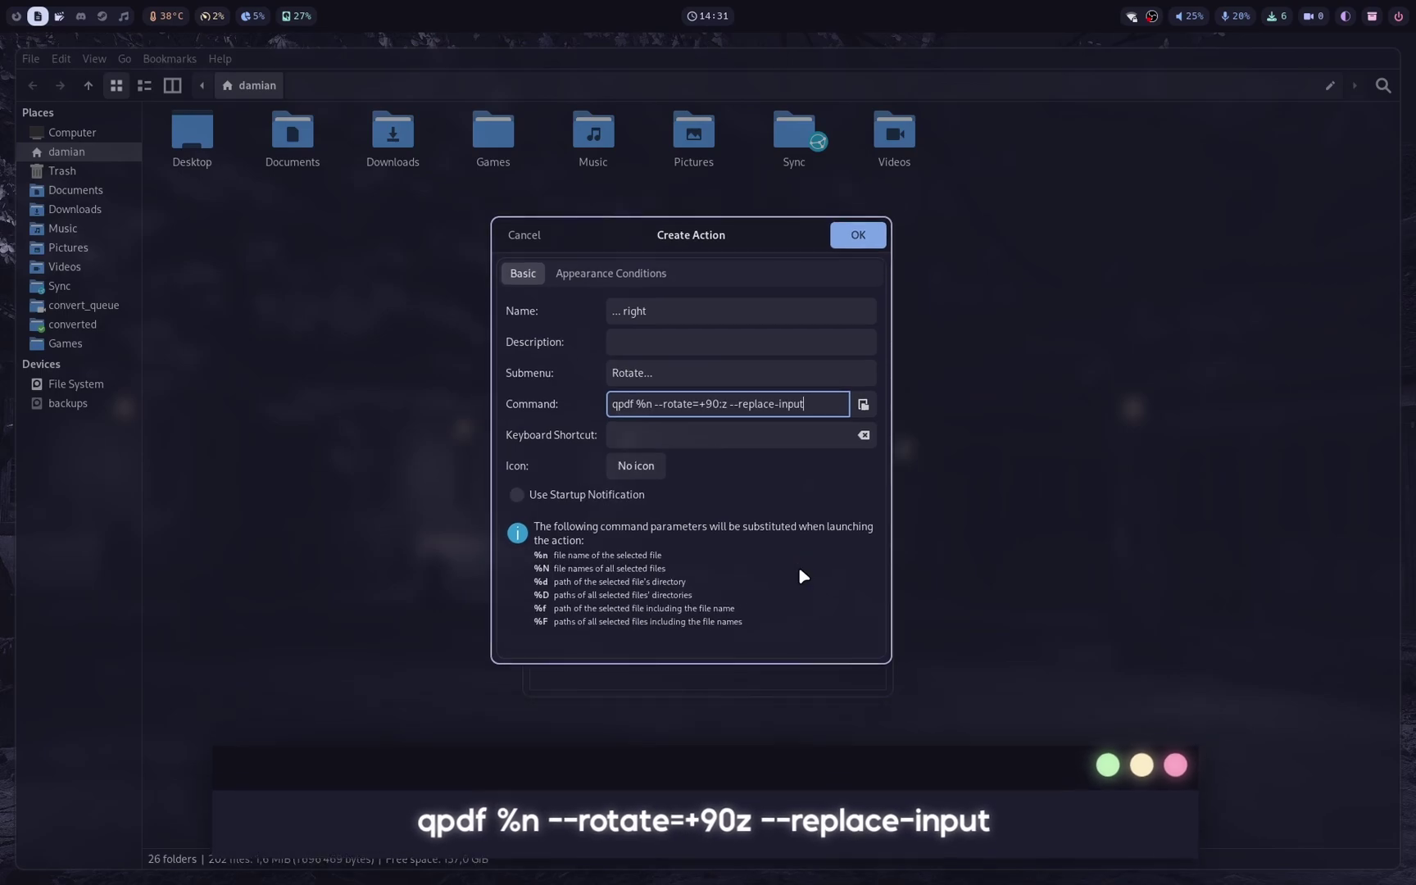
Give it the application-pdf icon, restrict it to Other Files matching *.pdf, and save it.
click(649, 461)
text(pdf)
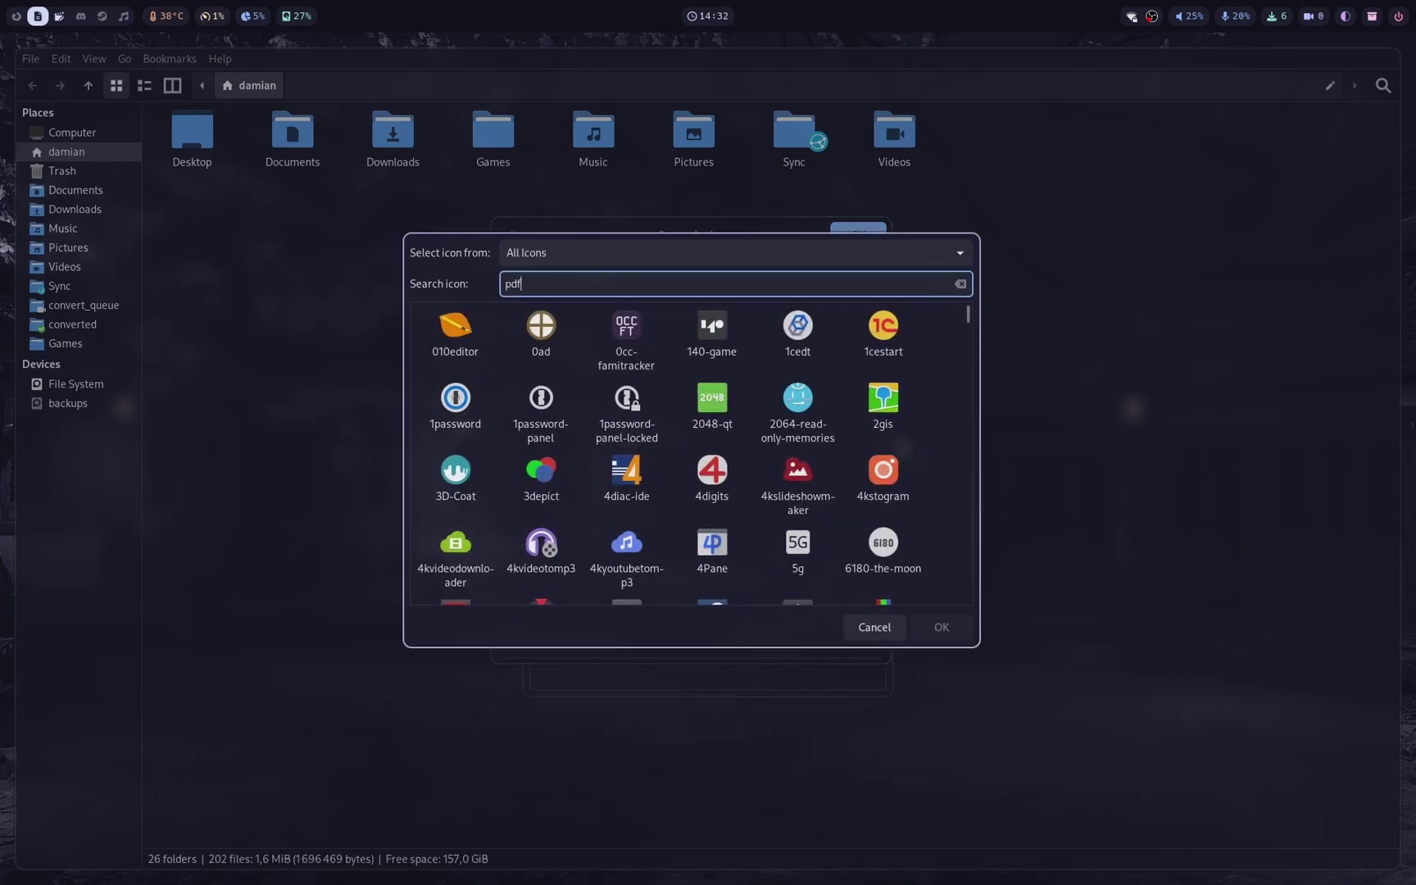
click(456, 338)
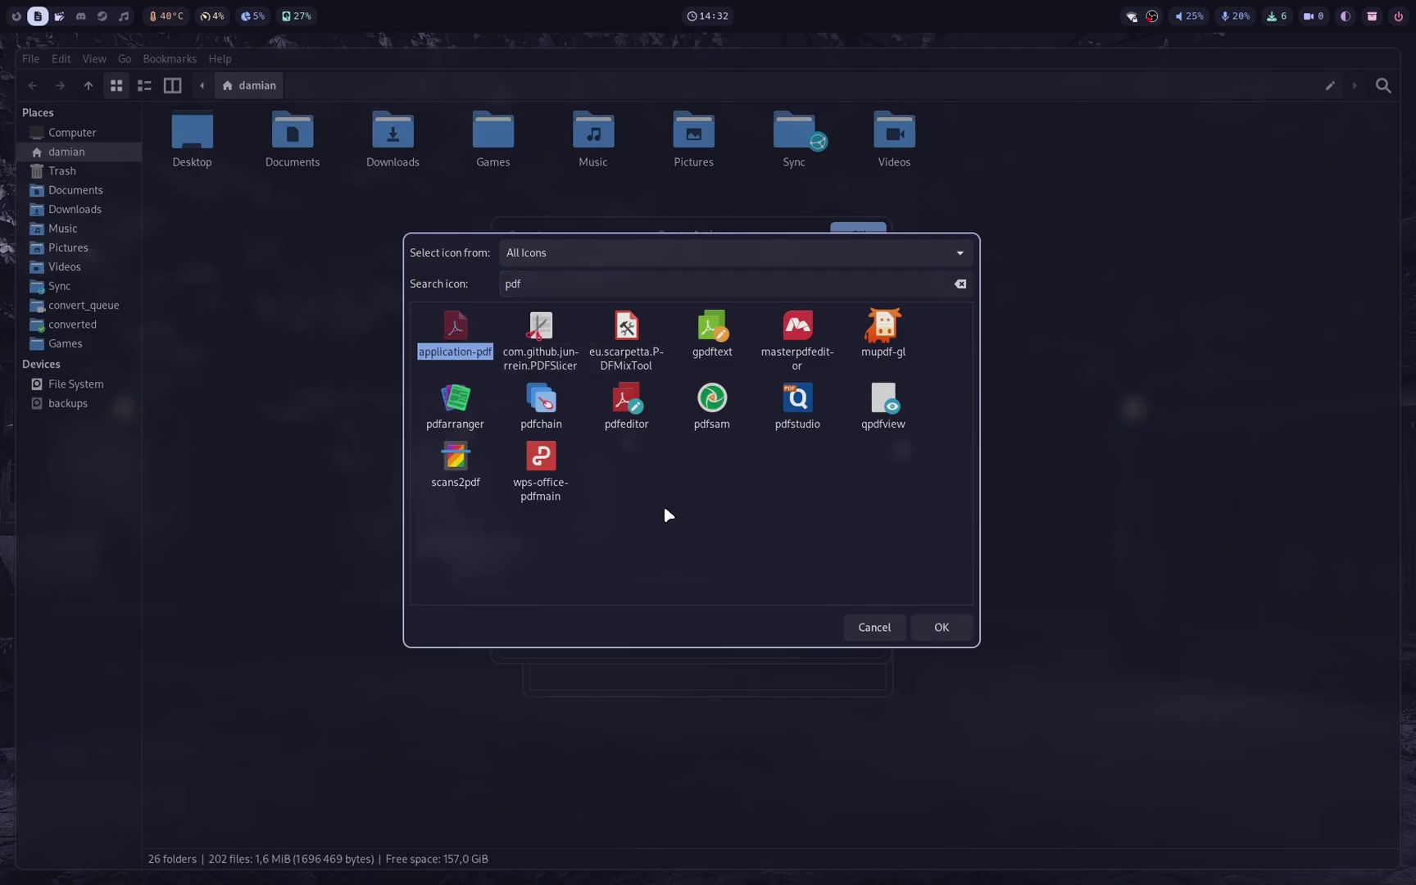
click(941, 627)
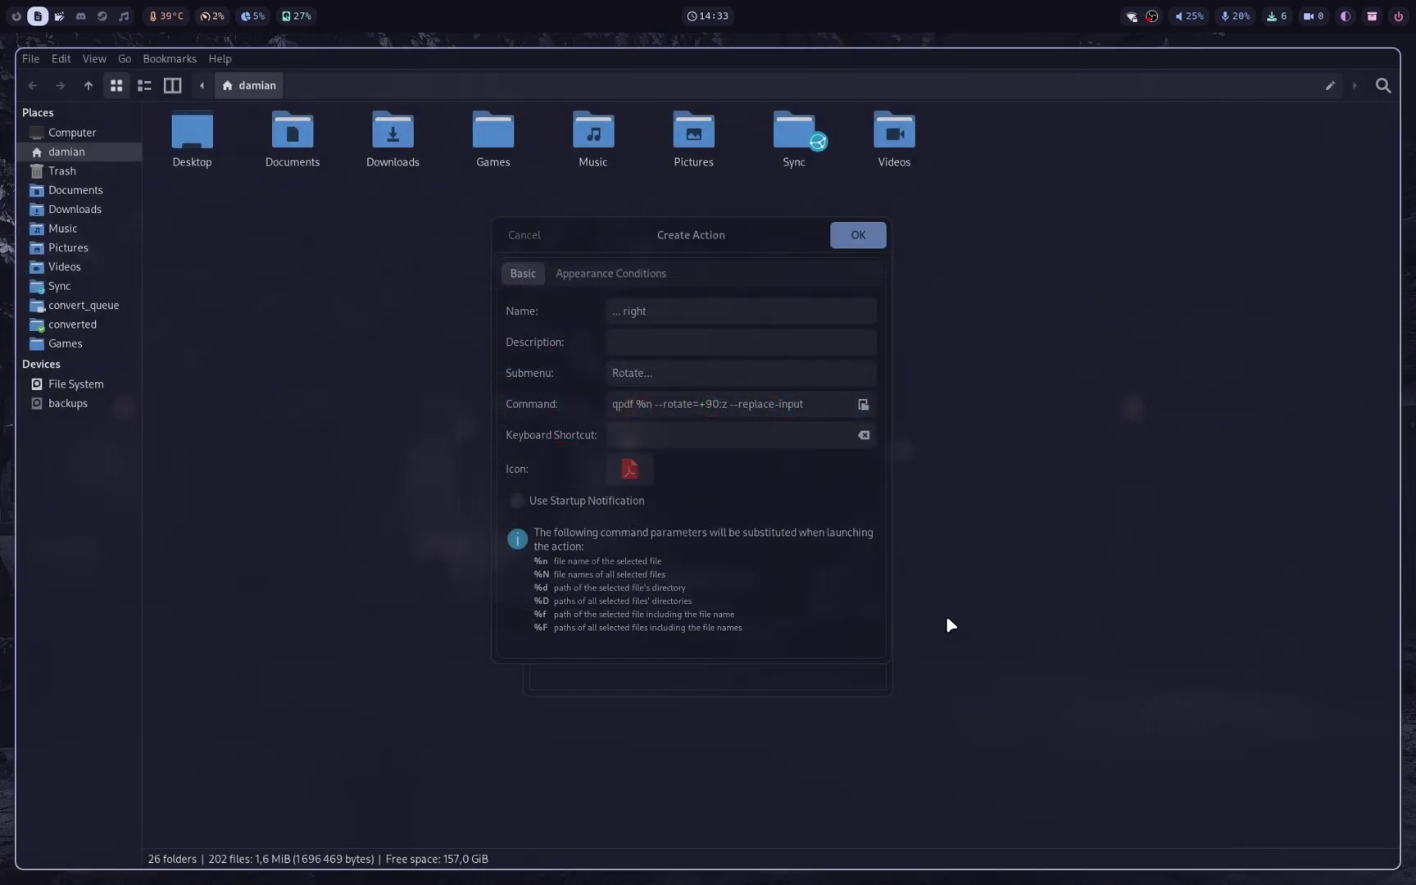
click(661, 278)
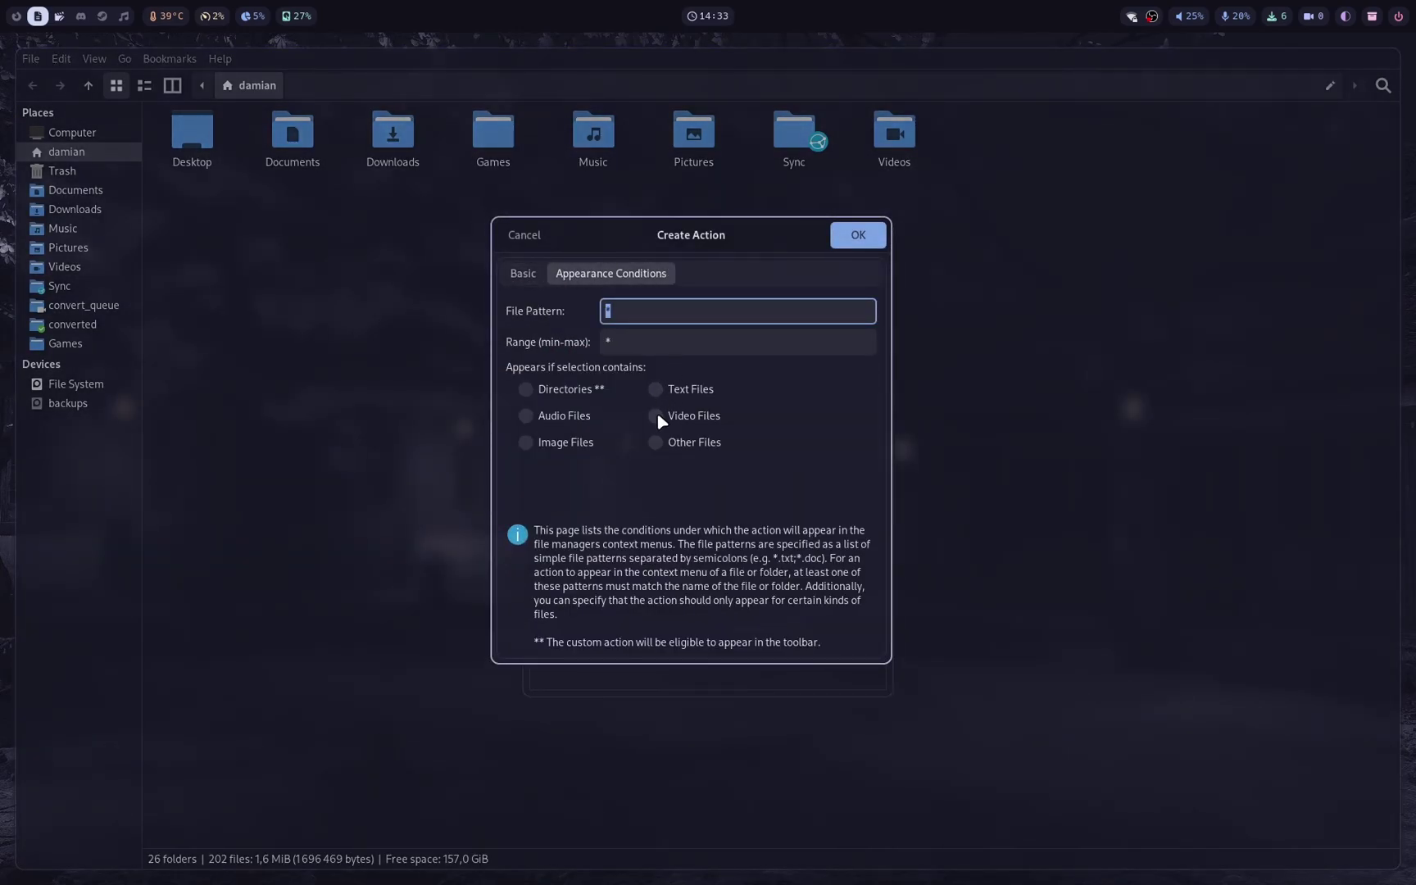
click(659, 443)
click(673, 313)
text(.)
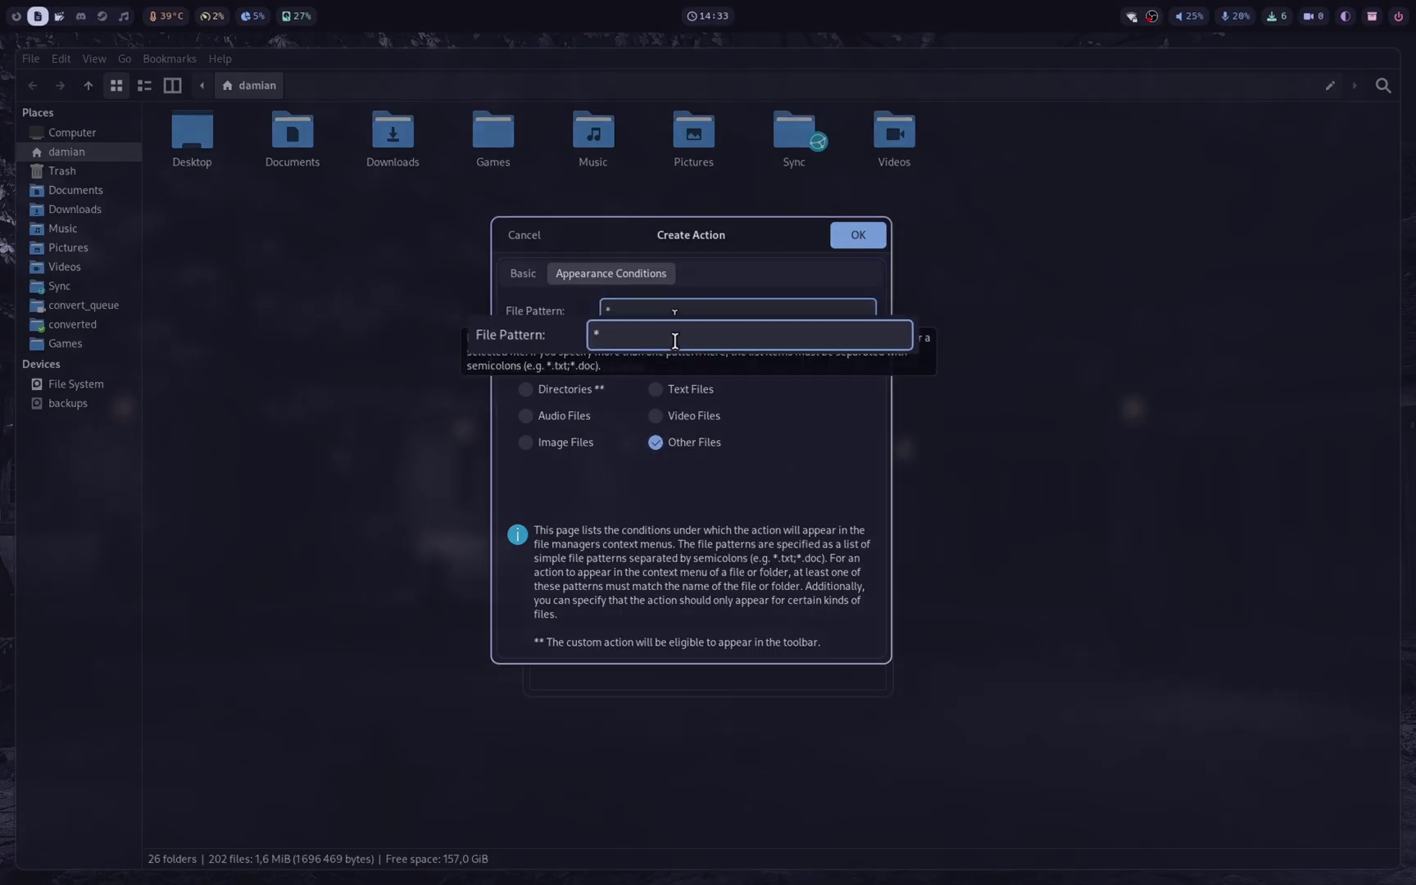
text(pdf;)
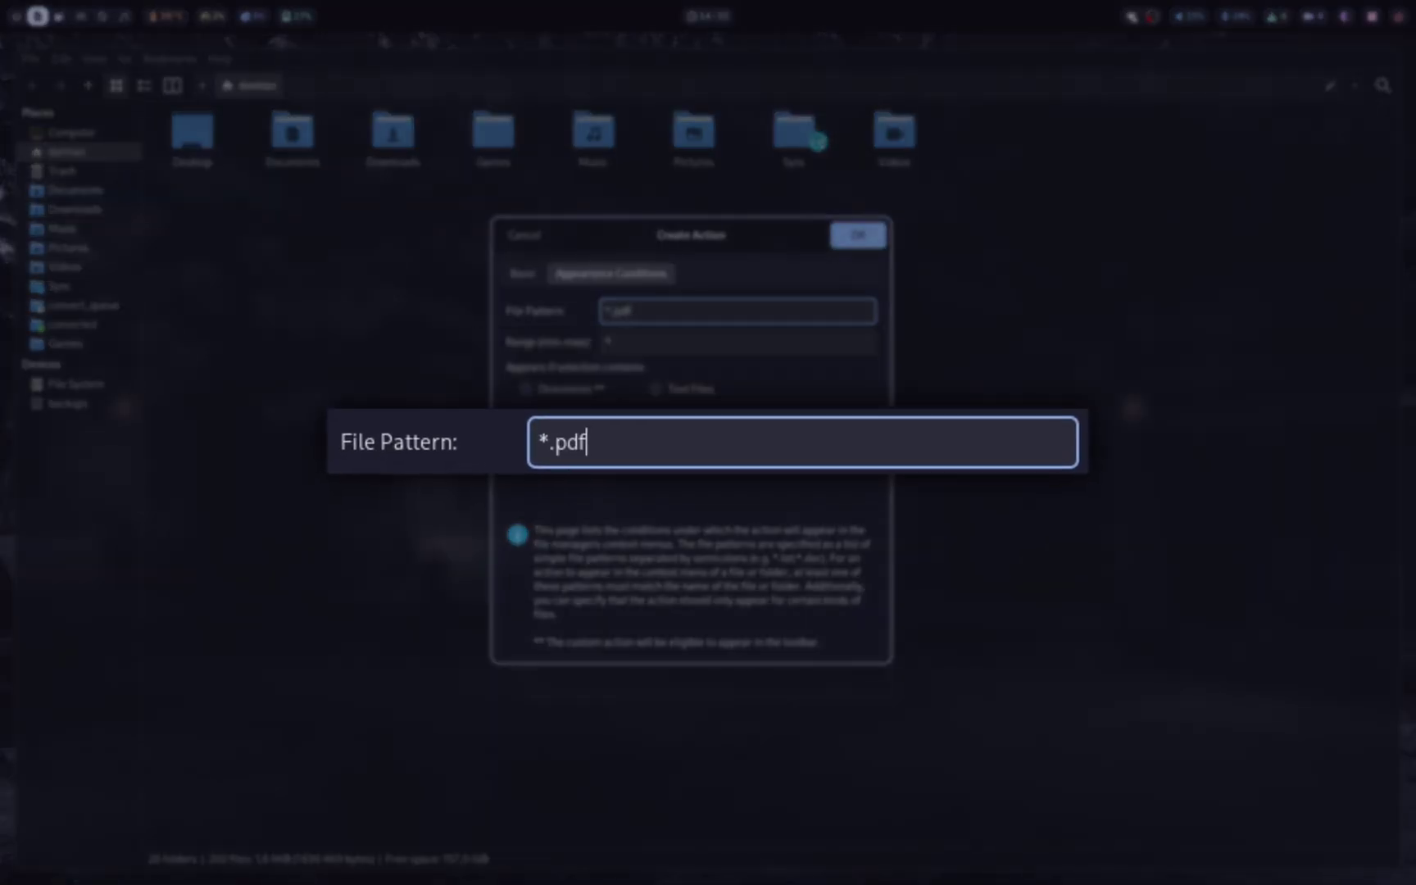
click(862, 237)
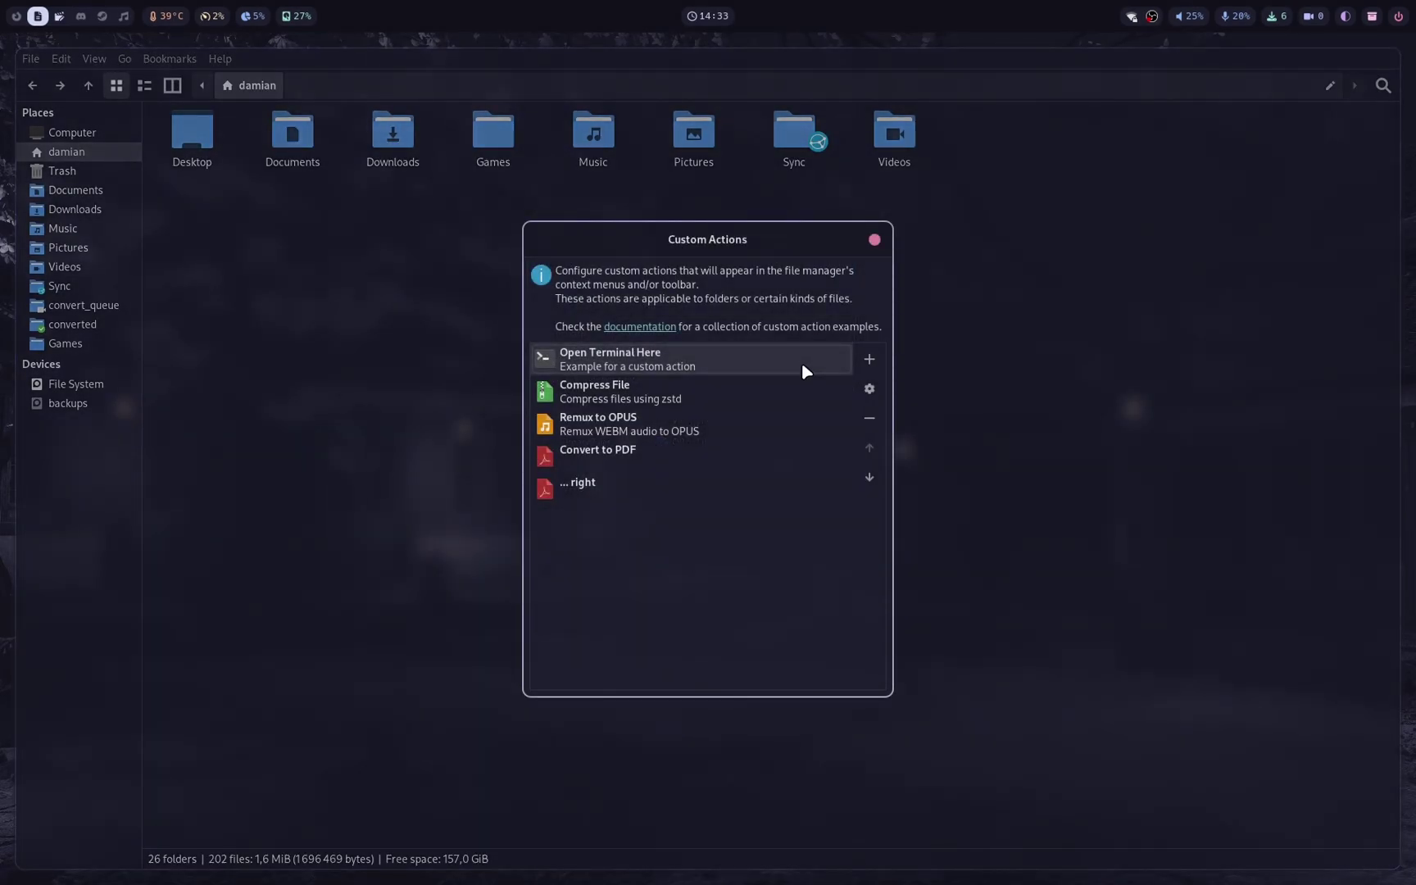
Start a new action with the qpdf --rotate=-90:z command, Submenu Rotate and name '… left'.
click(873, 360)
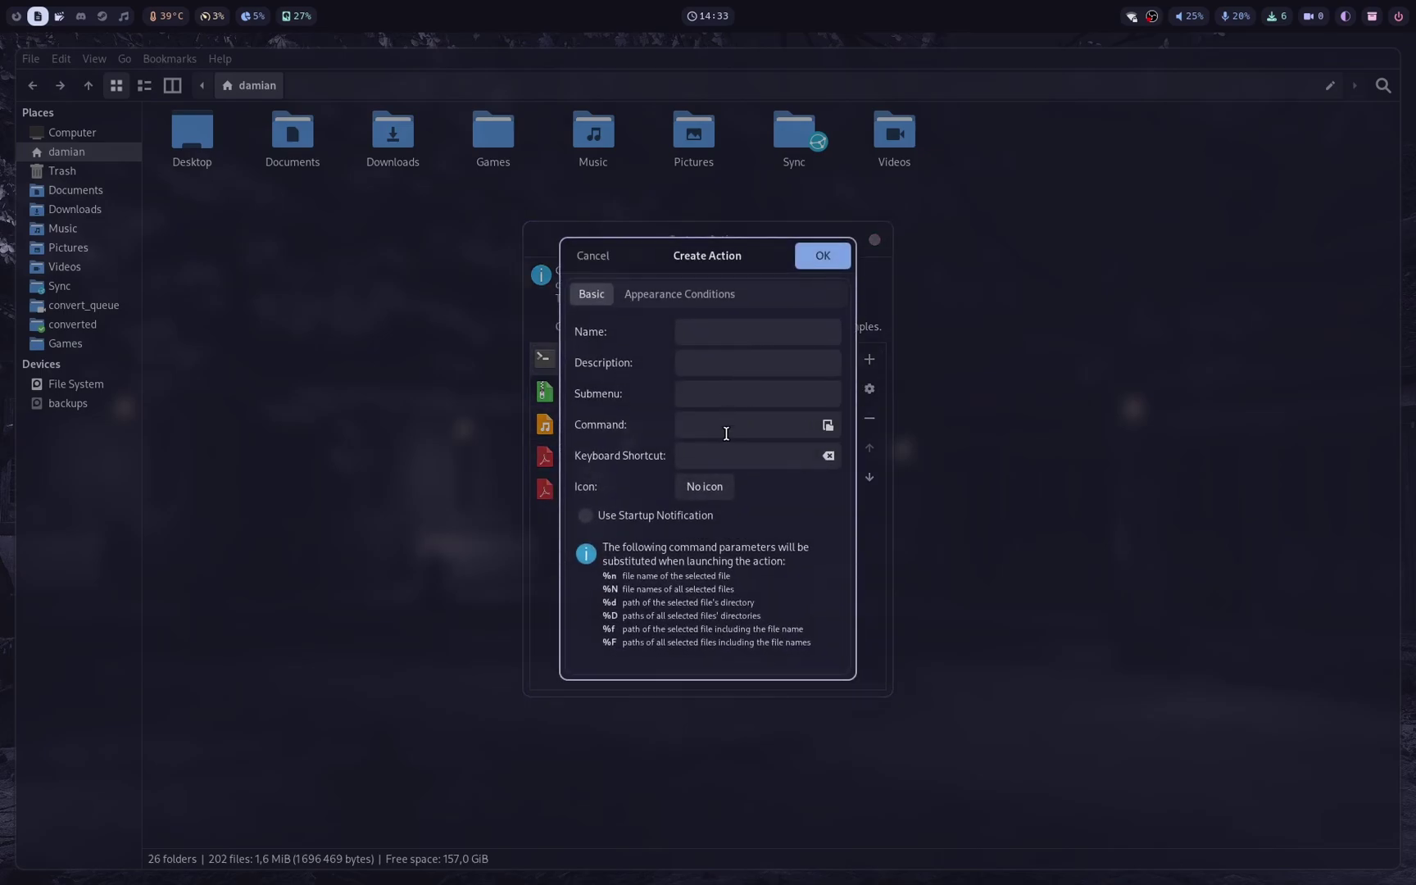
click(726, 433)
text(qpdf %n --rotate=+90:z --replace-input)
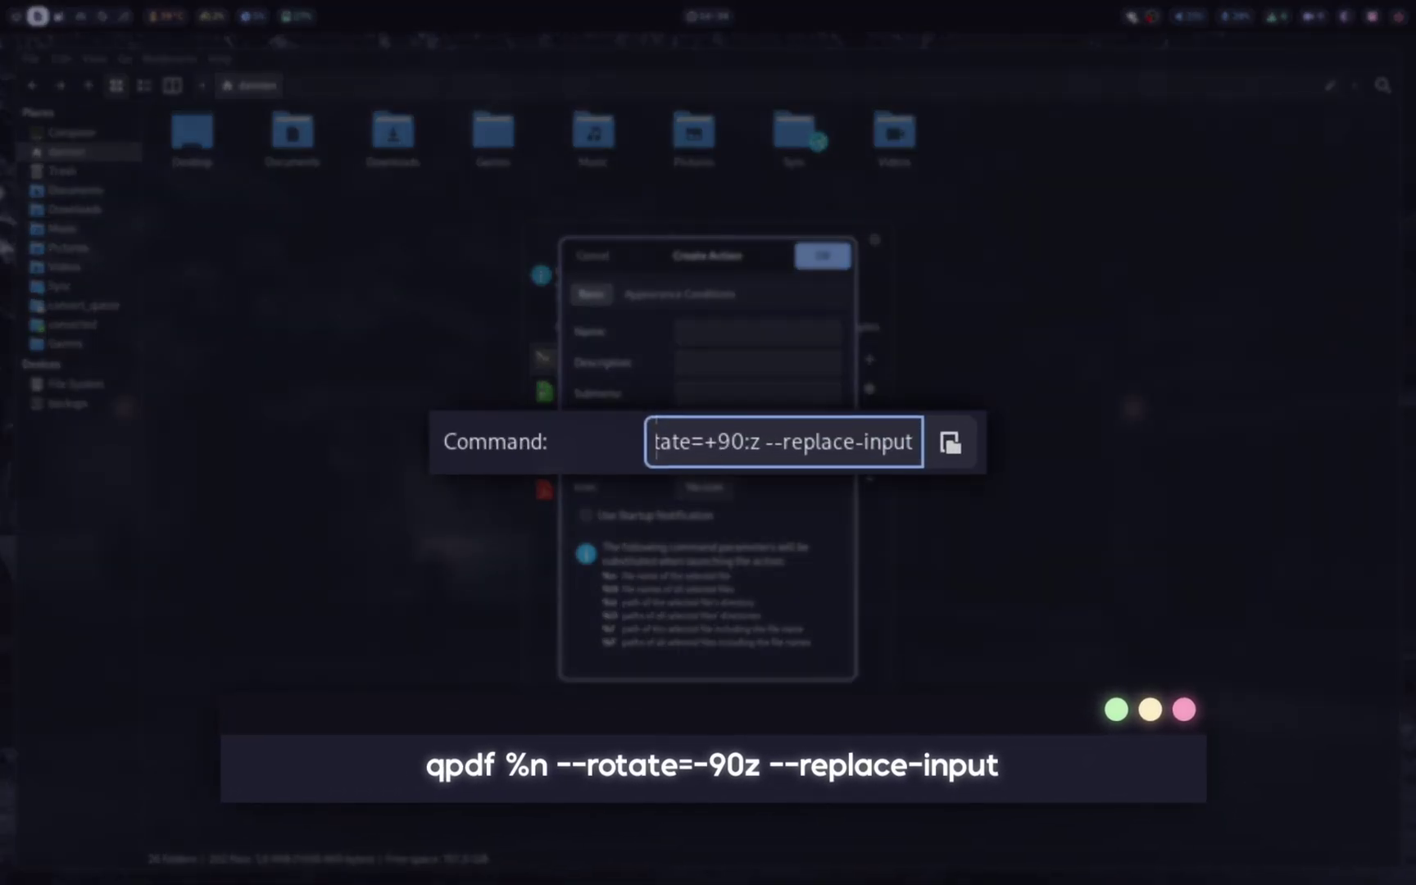
click(699, 441)
key(BackSpace)
text(-)
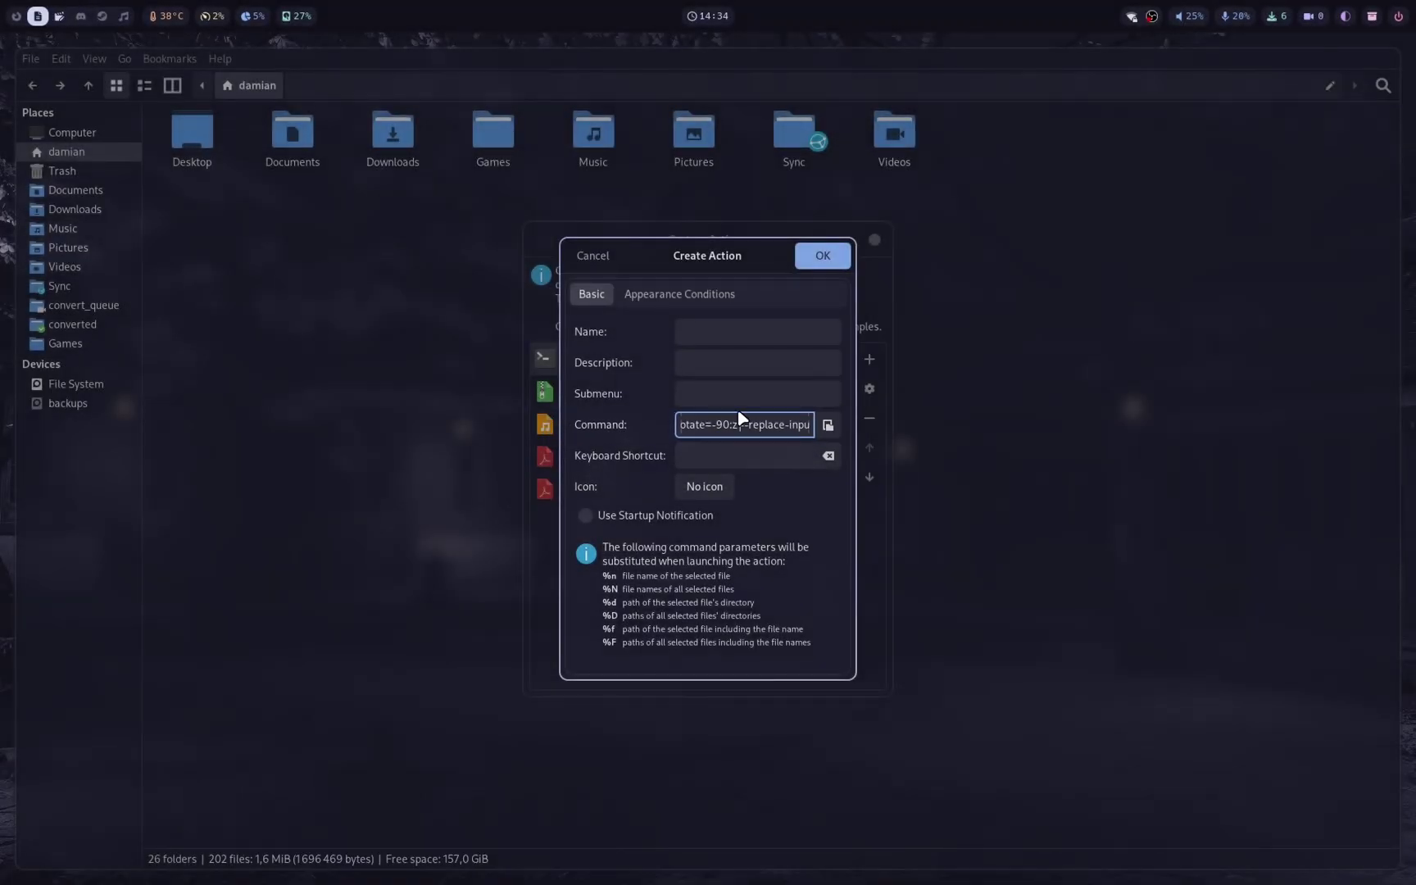
click(713, 390)
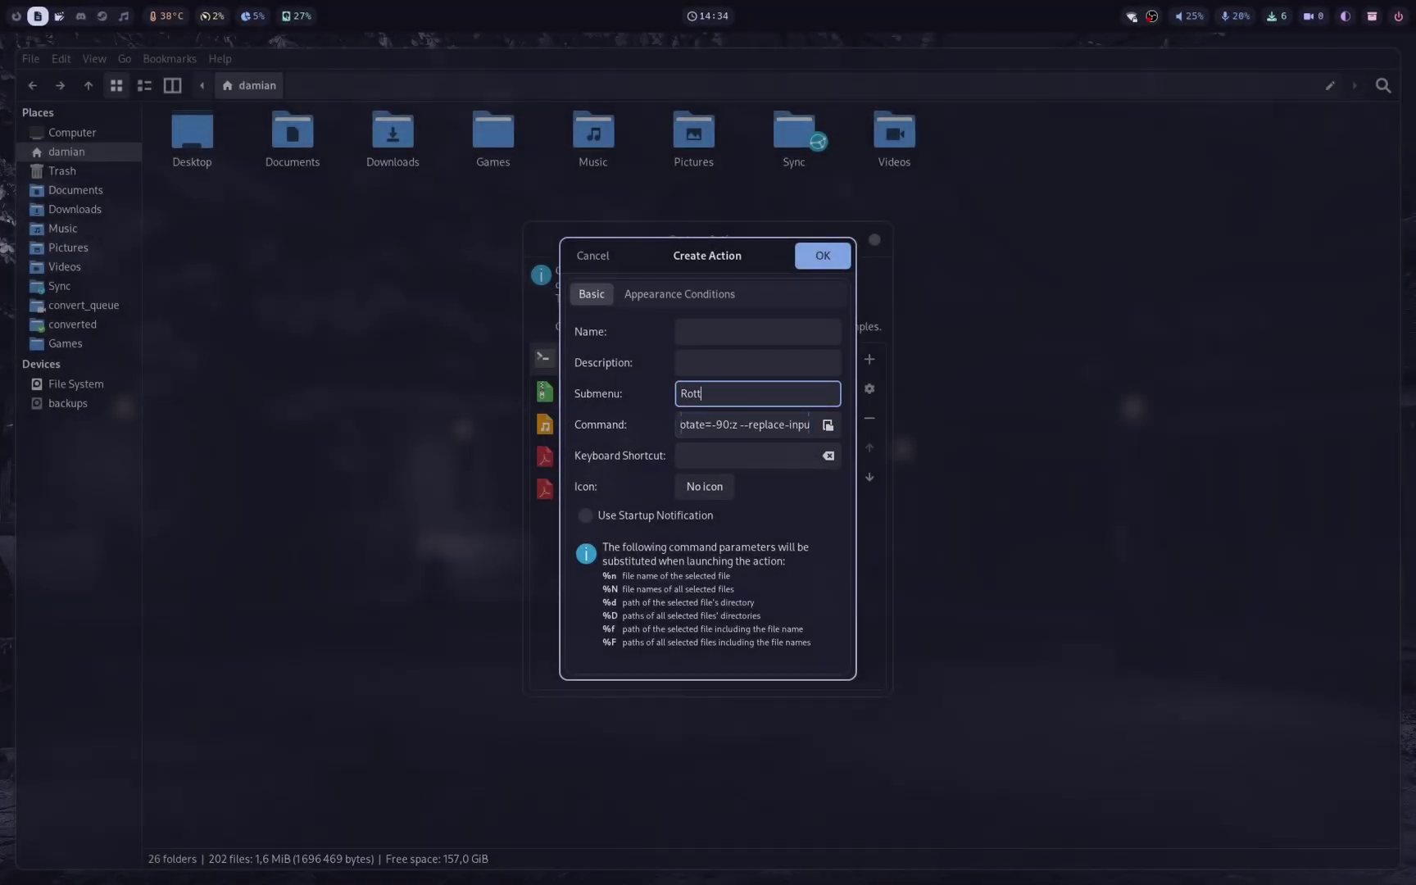
click(744, 332)
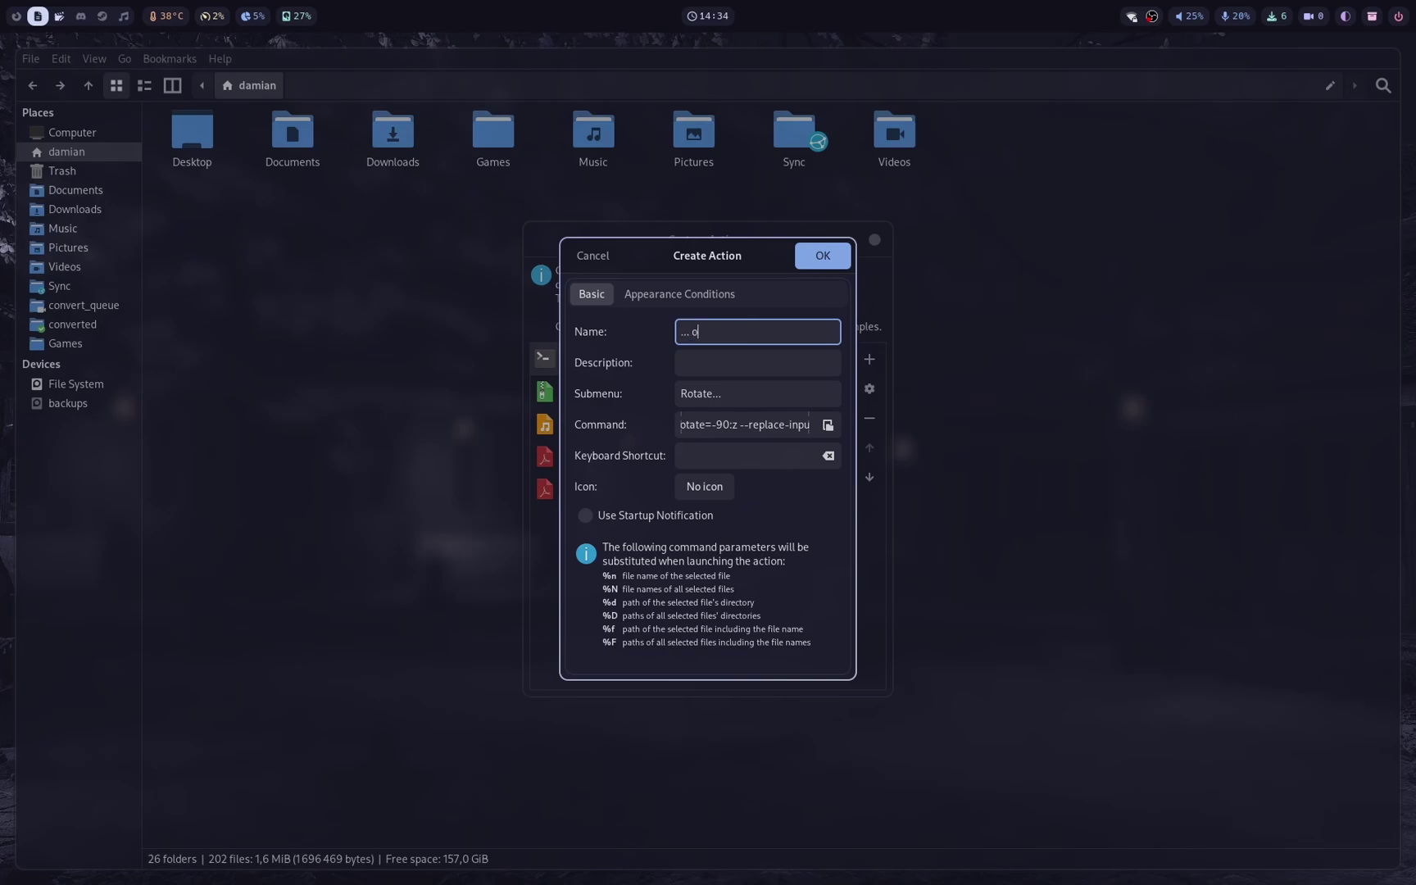
Give it the application-pdf icon, restrict it to *.pdf Other Files, and save the action.
click(713, 488)
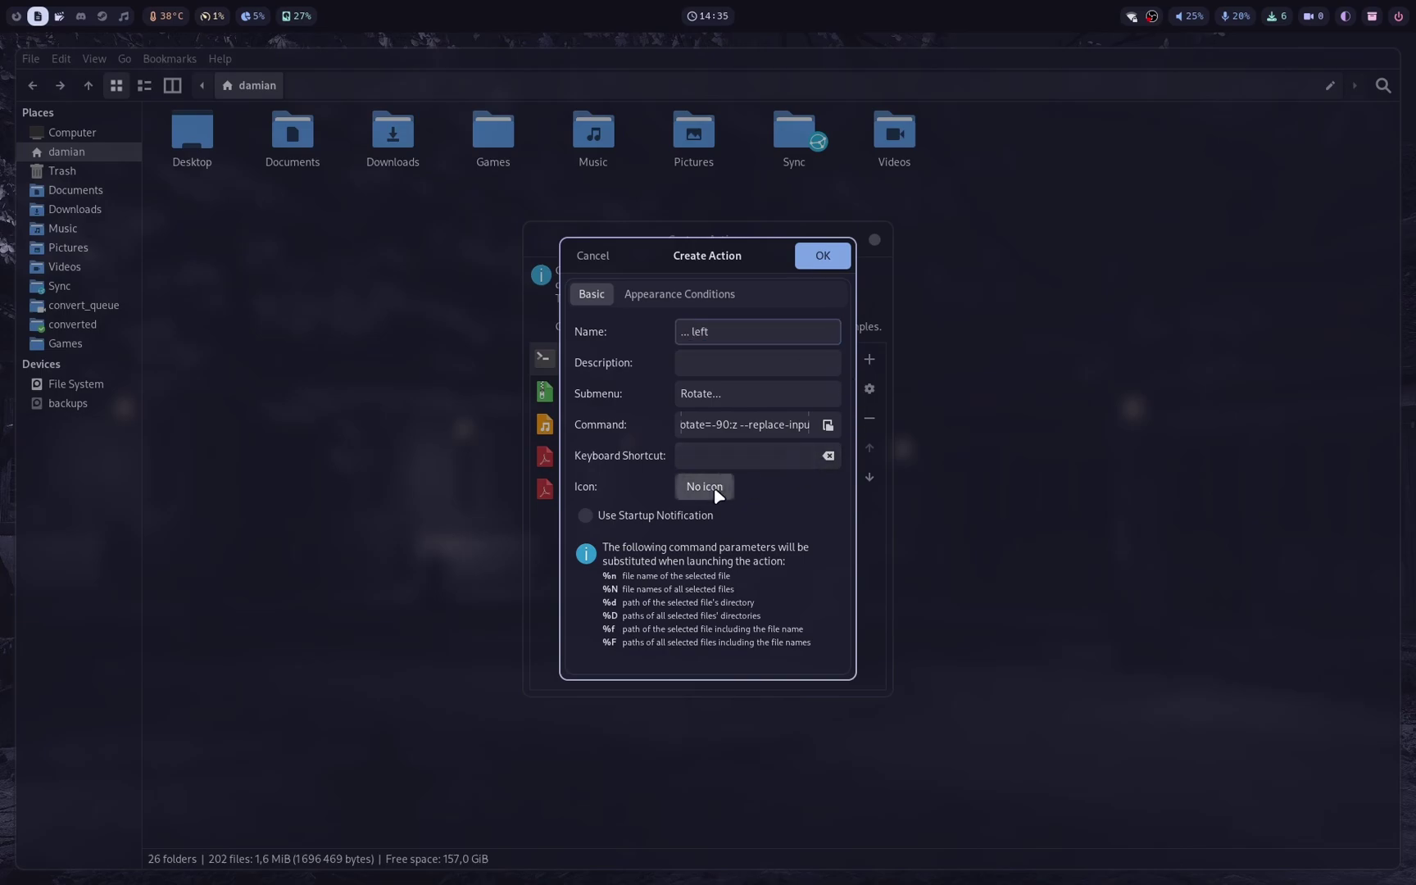
text(pdf)
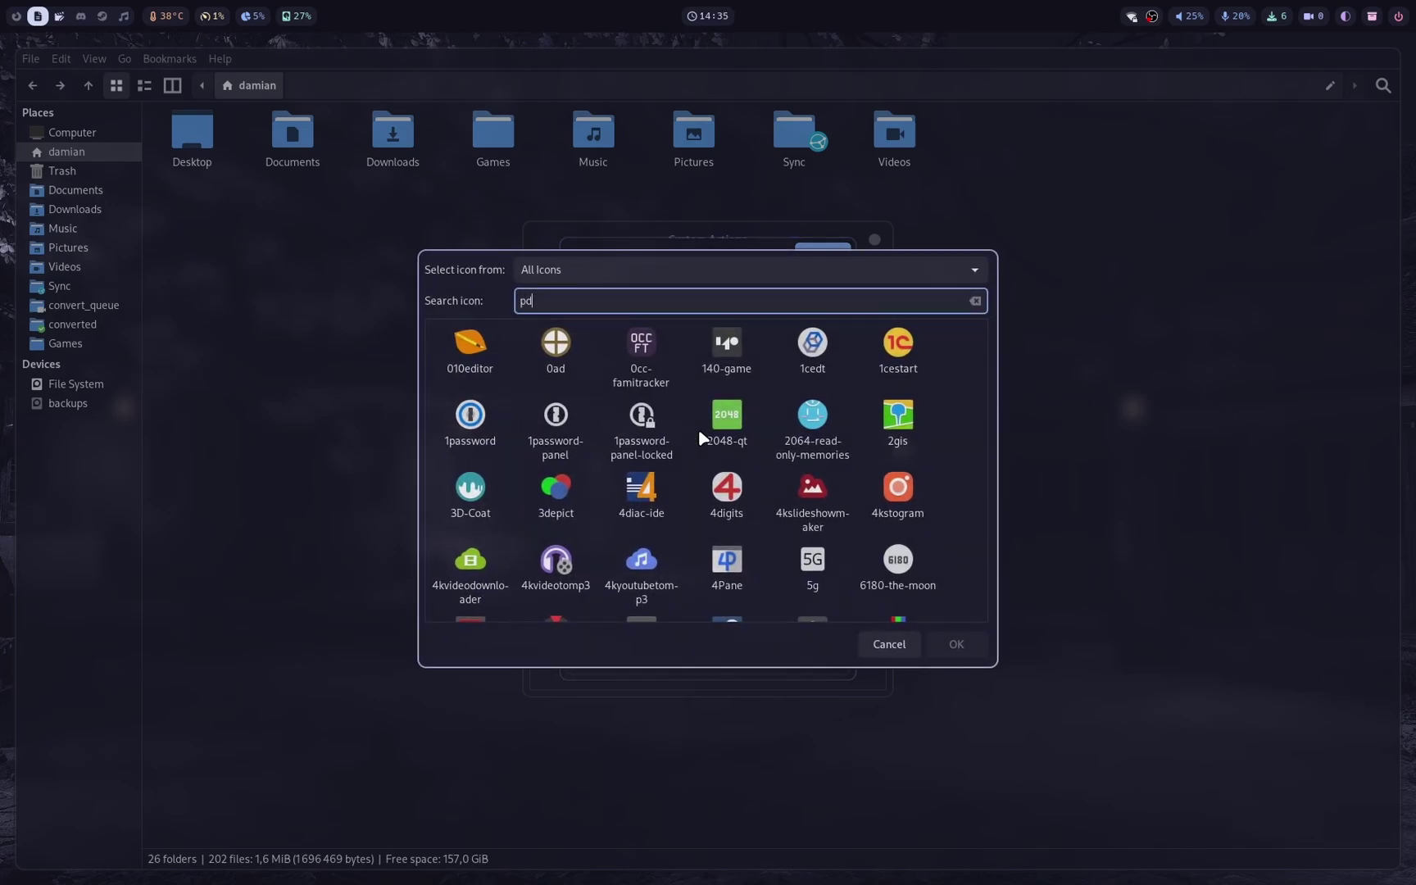
click(474, 345)
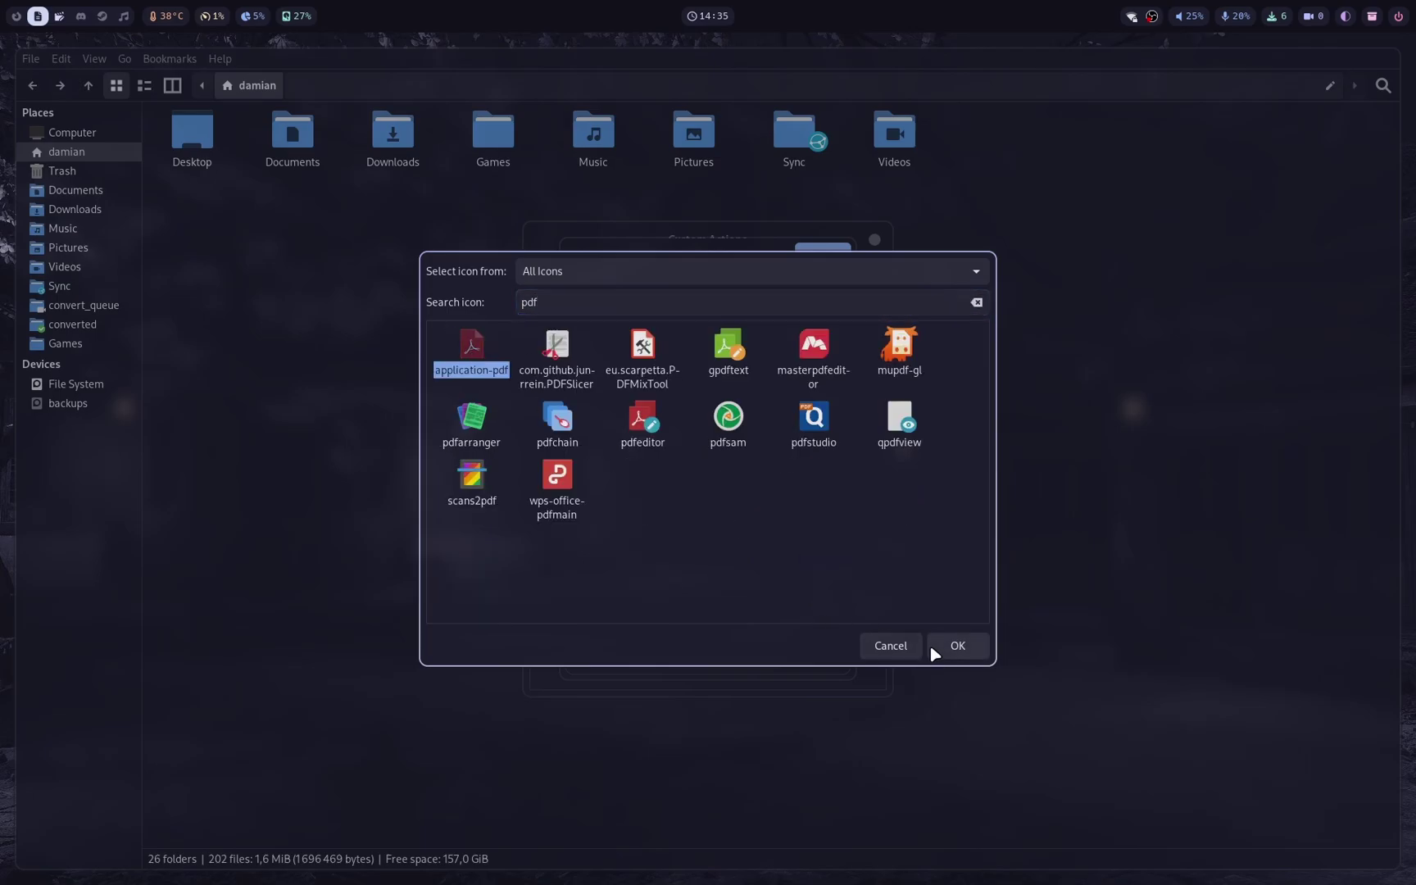
click(957, 651)
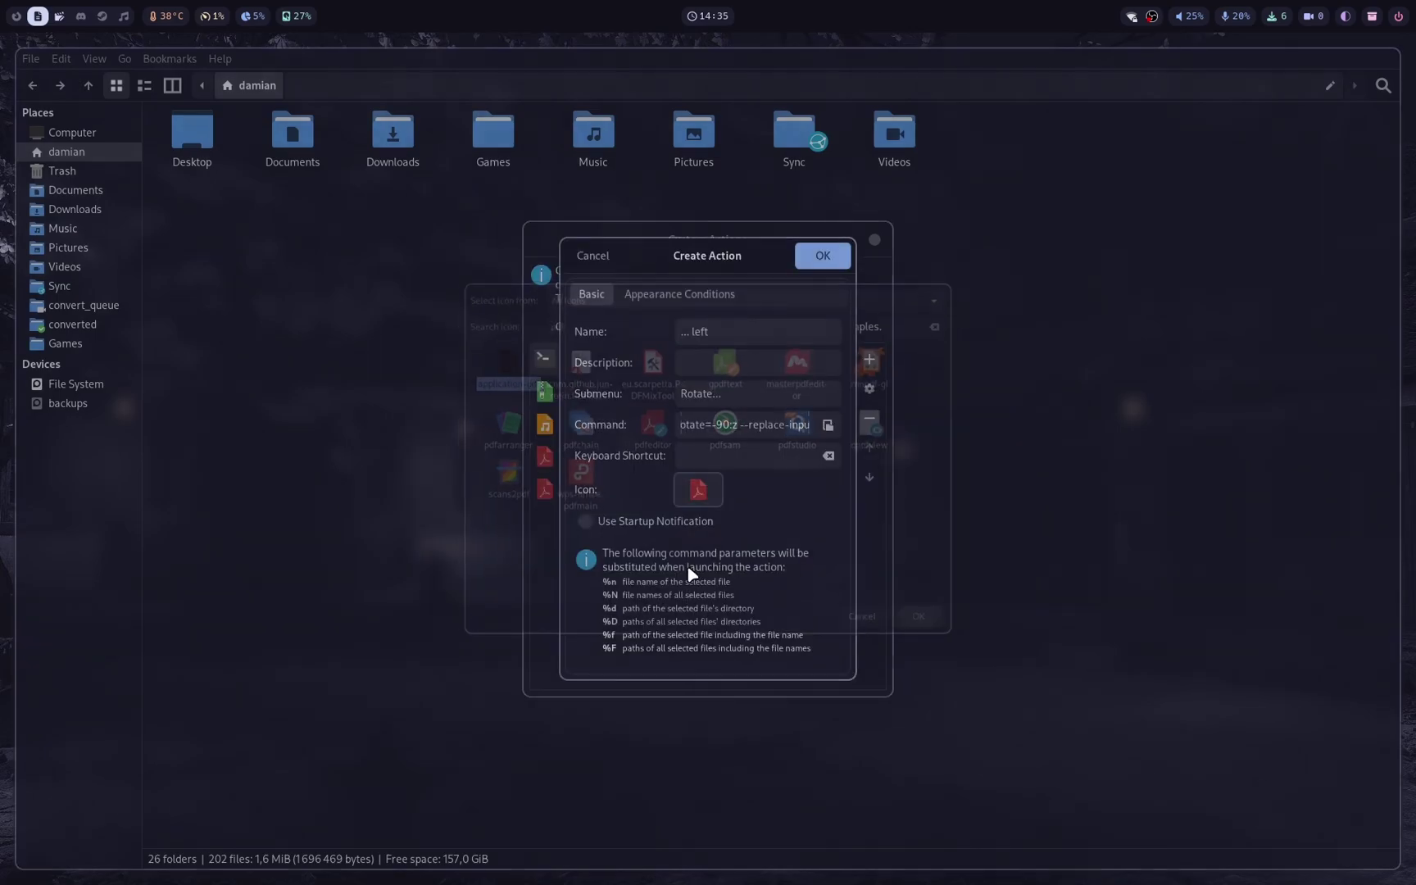
click(676, 295)
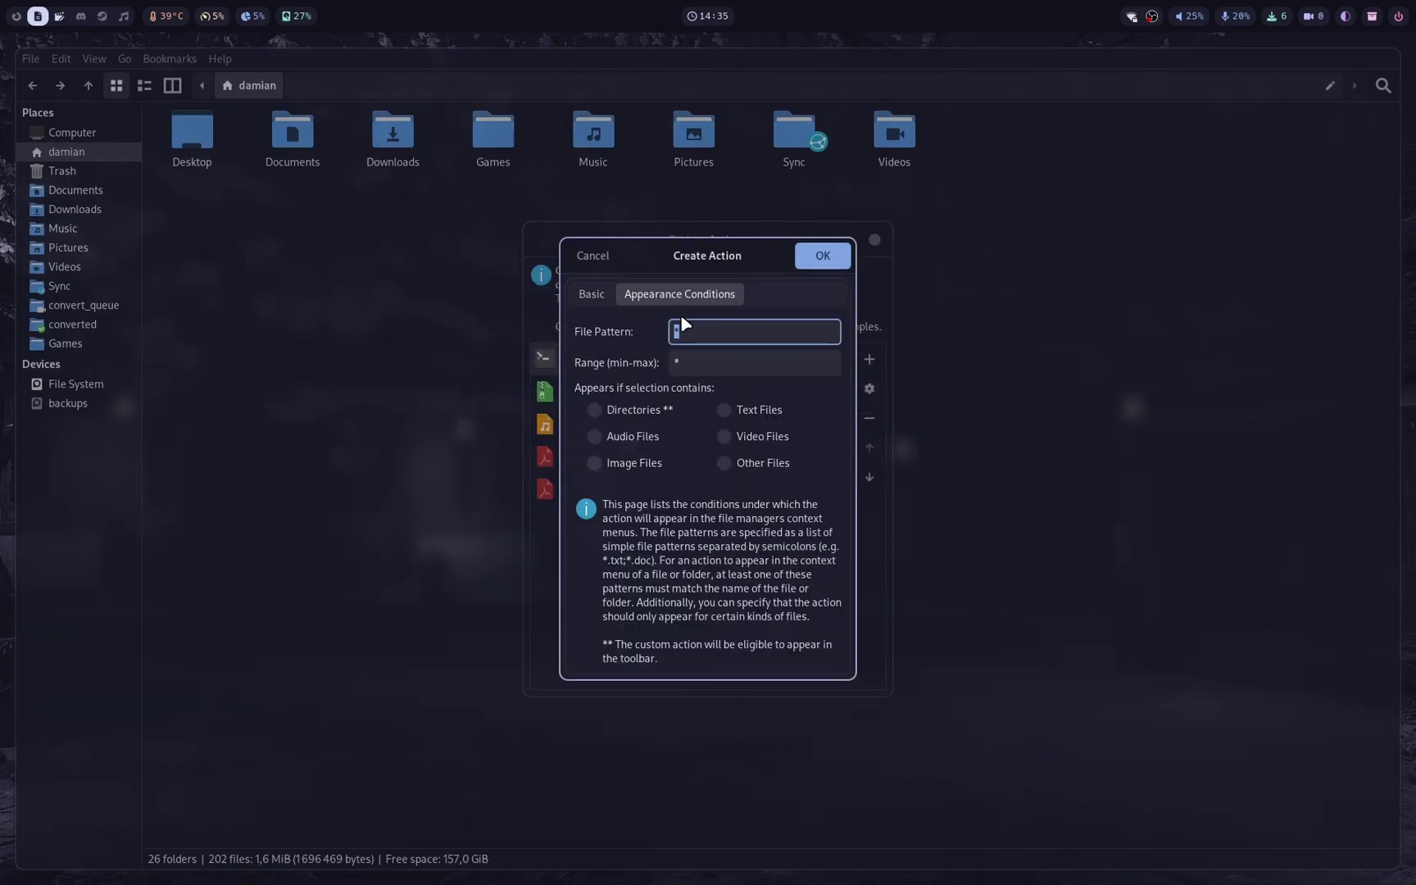
click(726, 463)
click(723, 342)
click(815, 256)
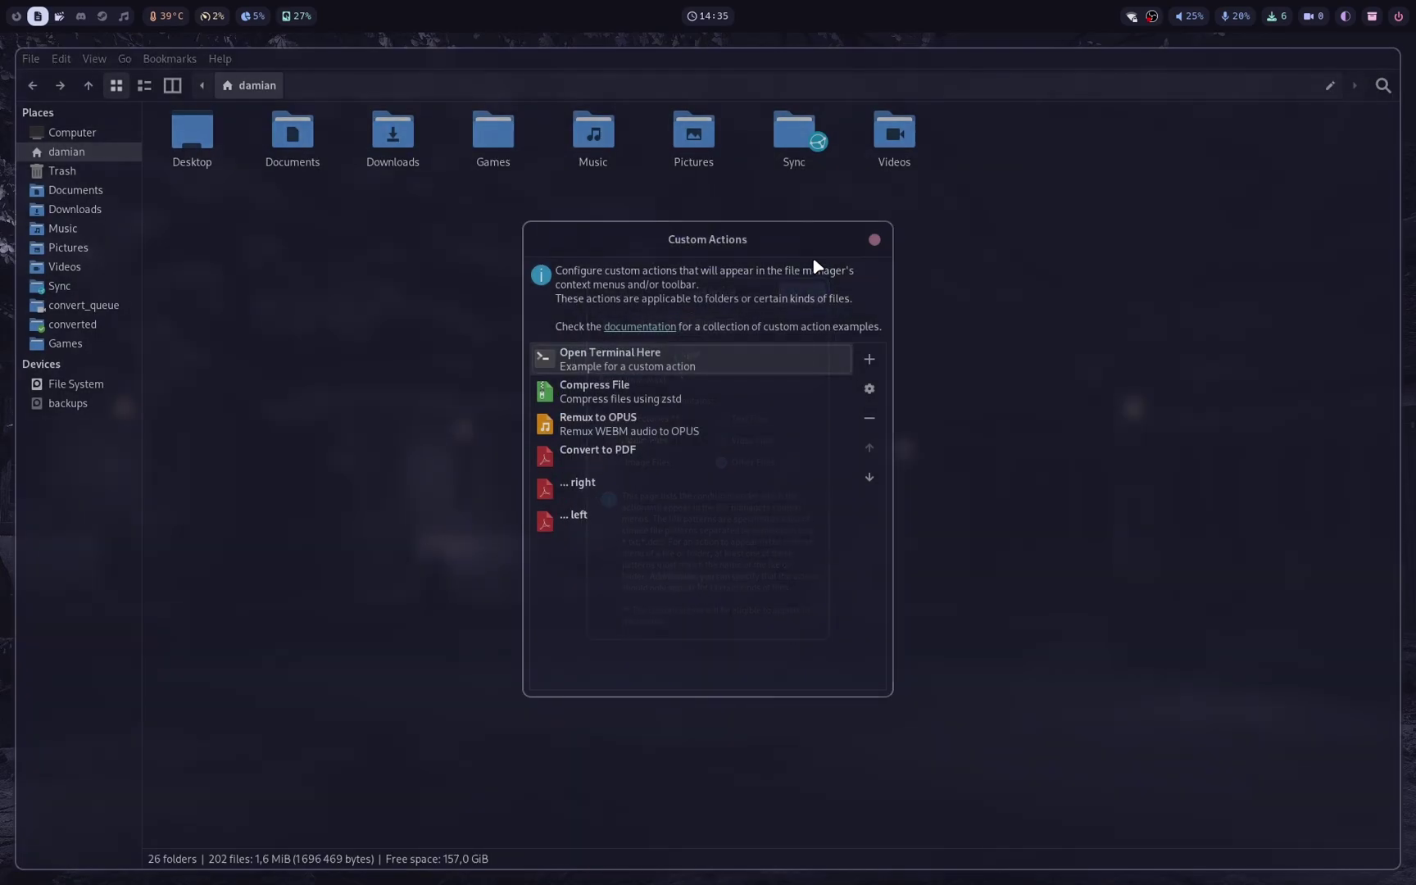
Start a third action with the pasted qpdf rotate command at 180°, Submenu Rotate, named '... upside down'.
click(869, 360)
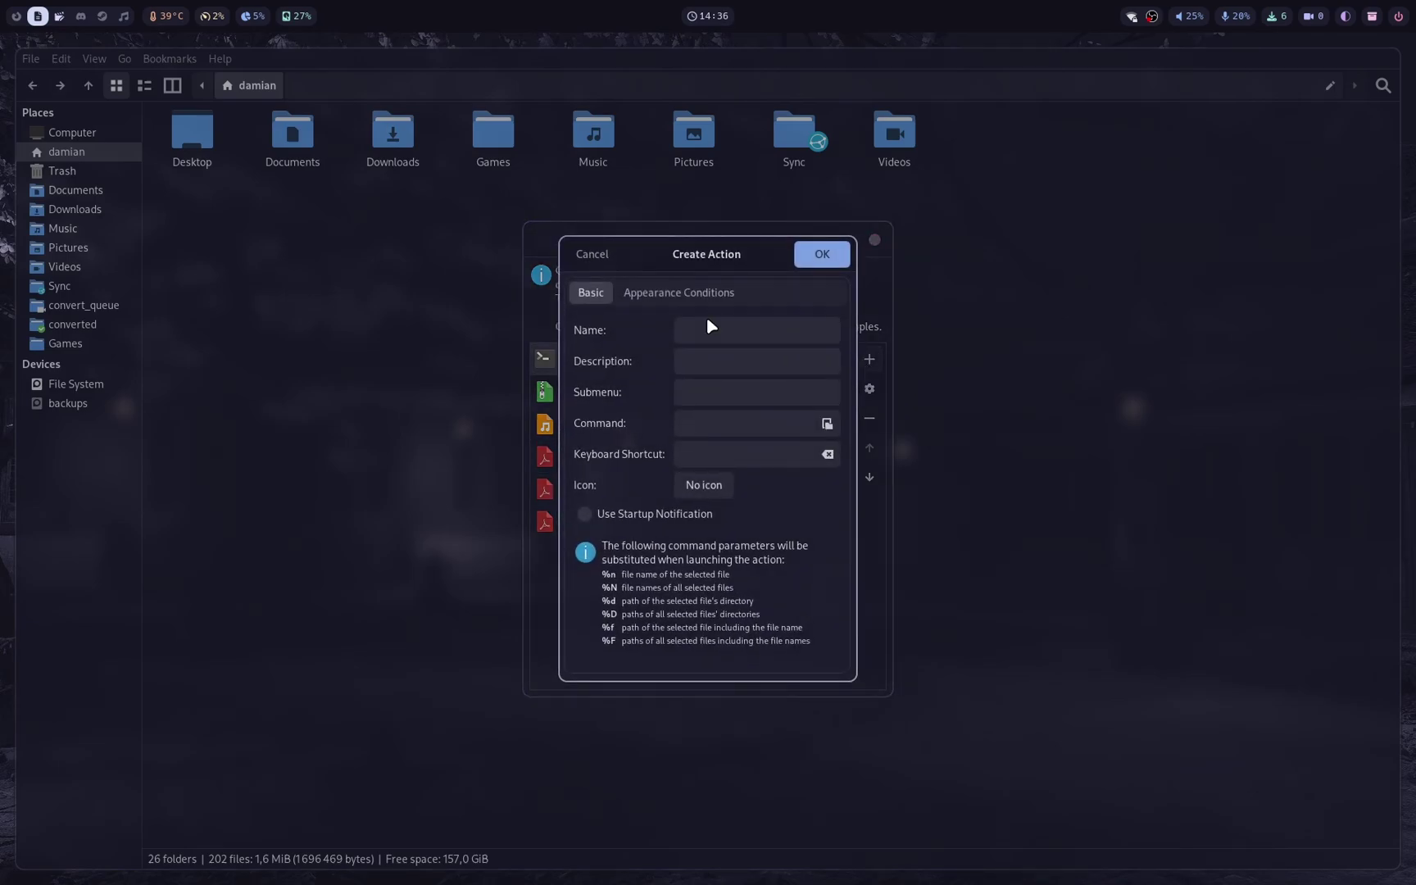
click(696, 425)
key(ctrl+v)
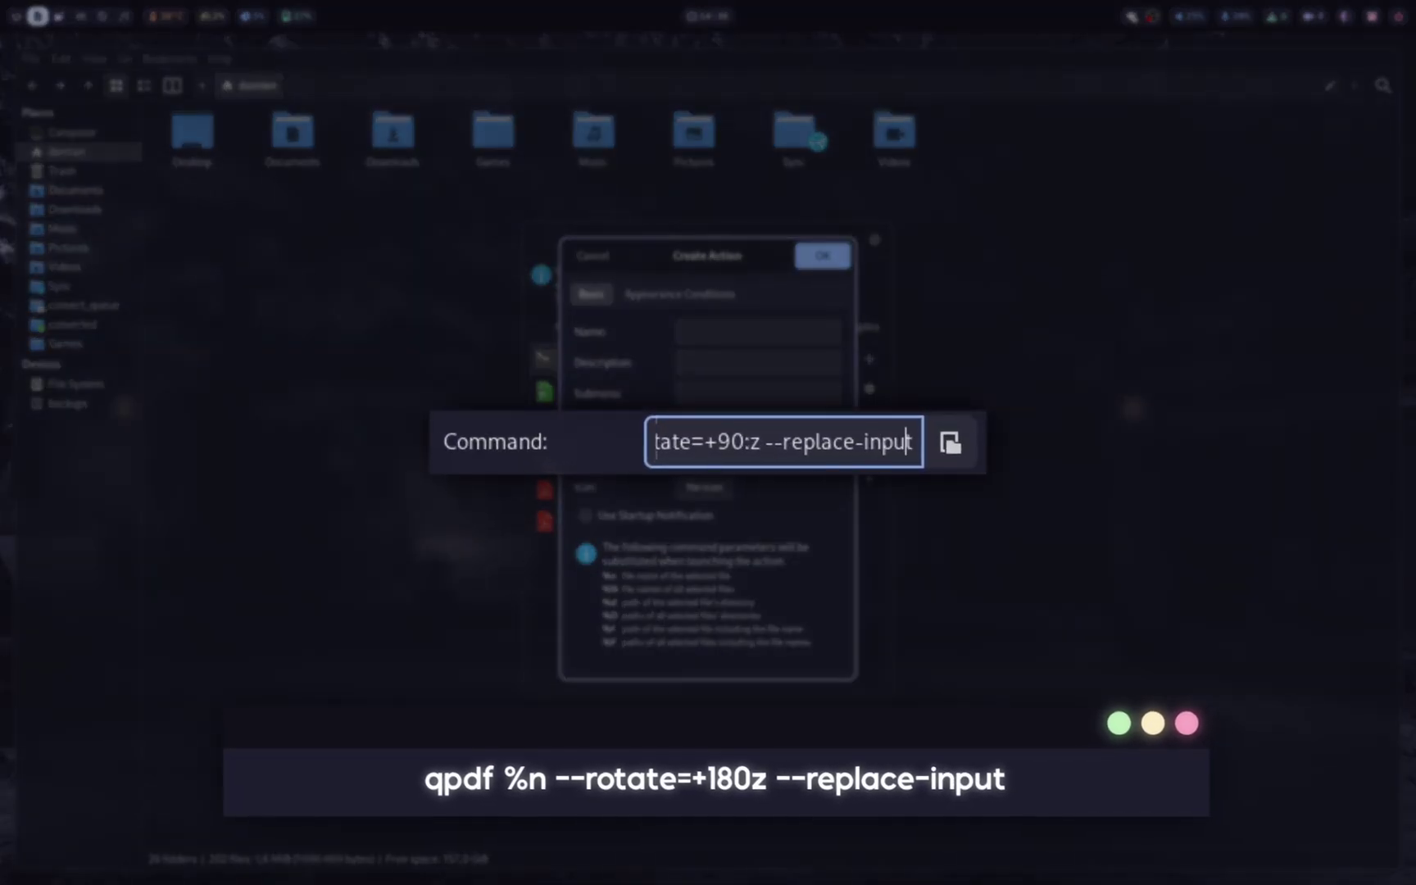
click(751, 441)
key(BackSpace)
key(BackSpace)
key(BackSpace)
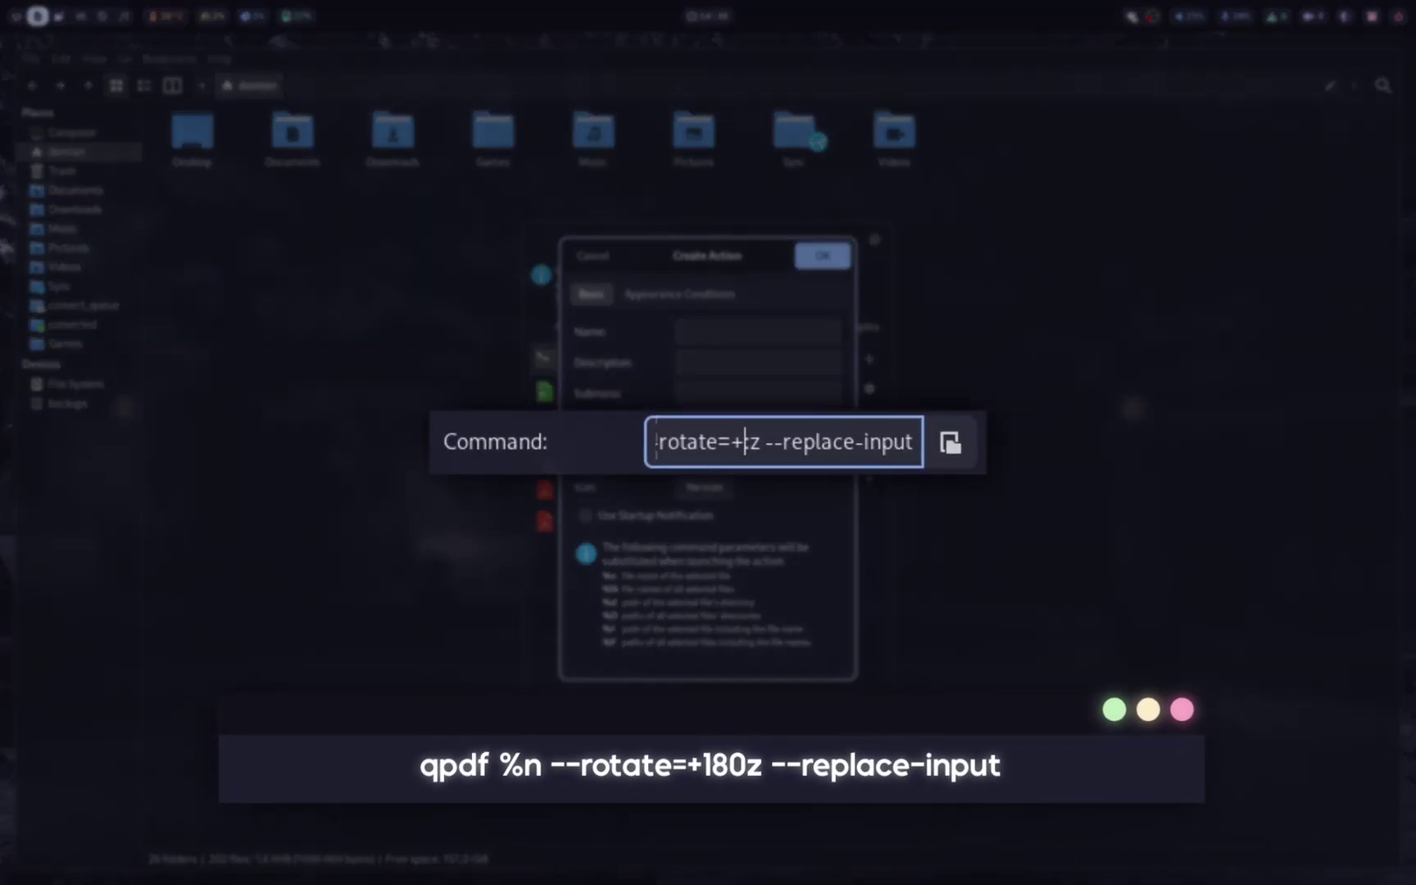
text(180)
click(726, 394)
text(Rotate...)
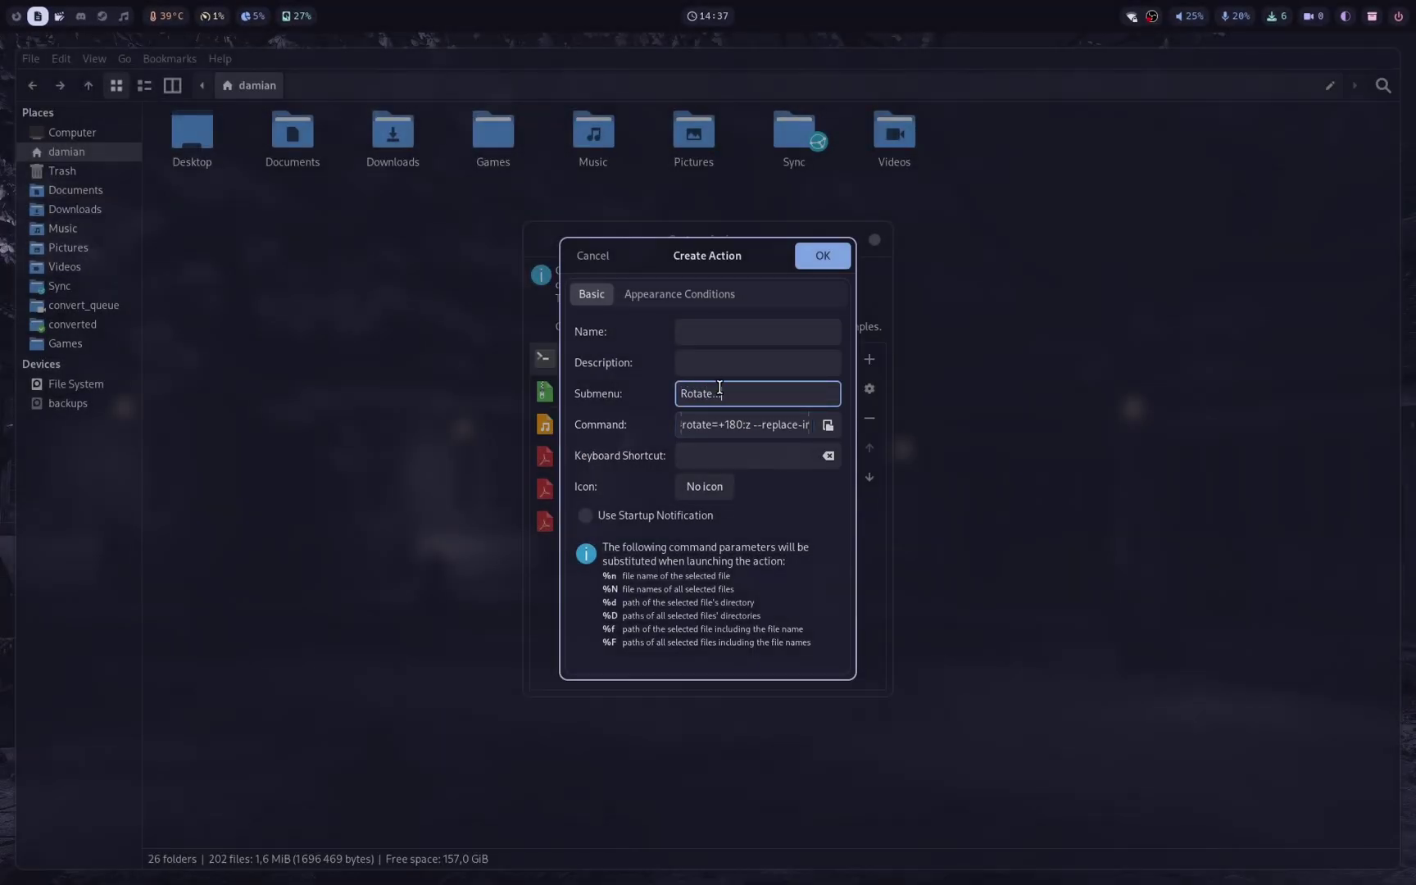
click(731, 337)
text(... upside down)
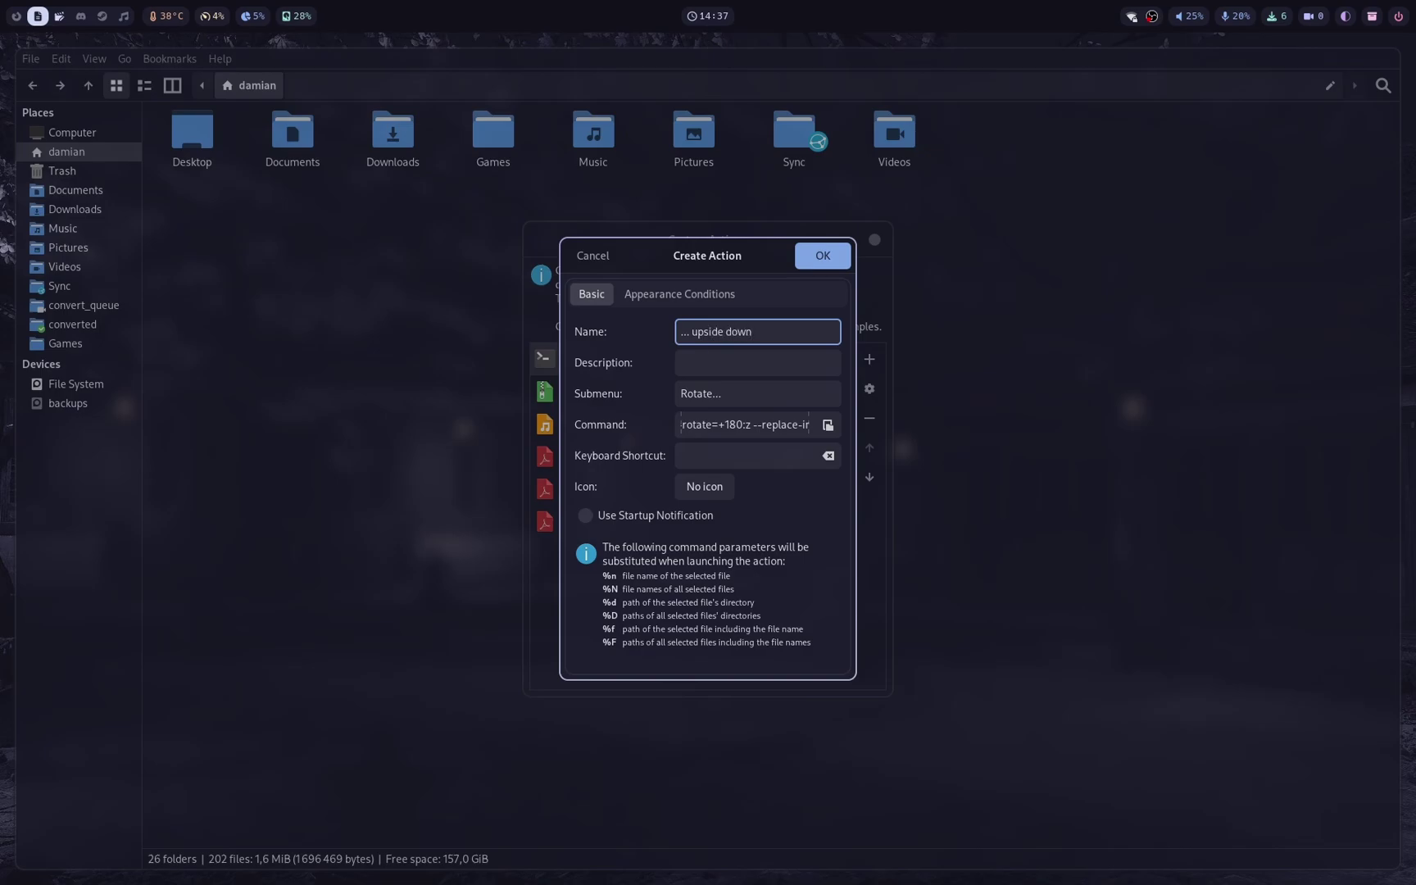
Restrict it to *.pdf Other Files, give it the application-pdf icon, and save the action.
click(695, 296)
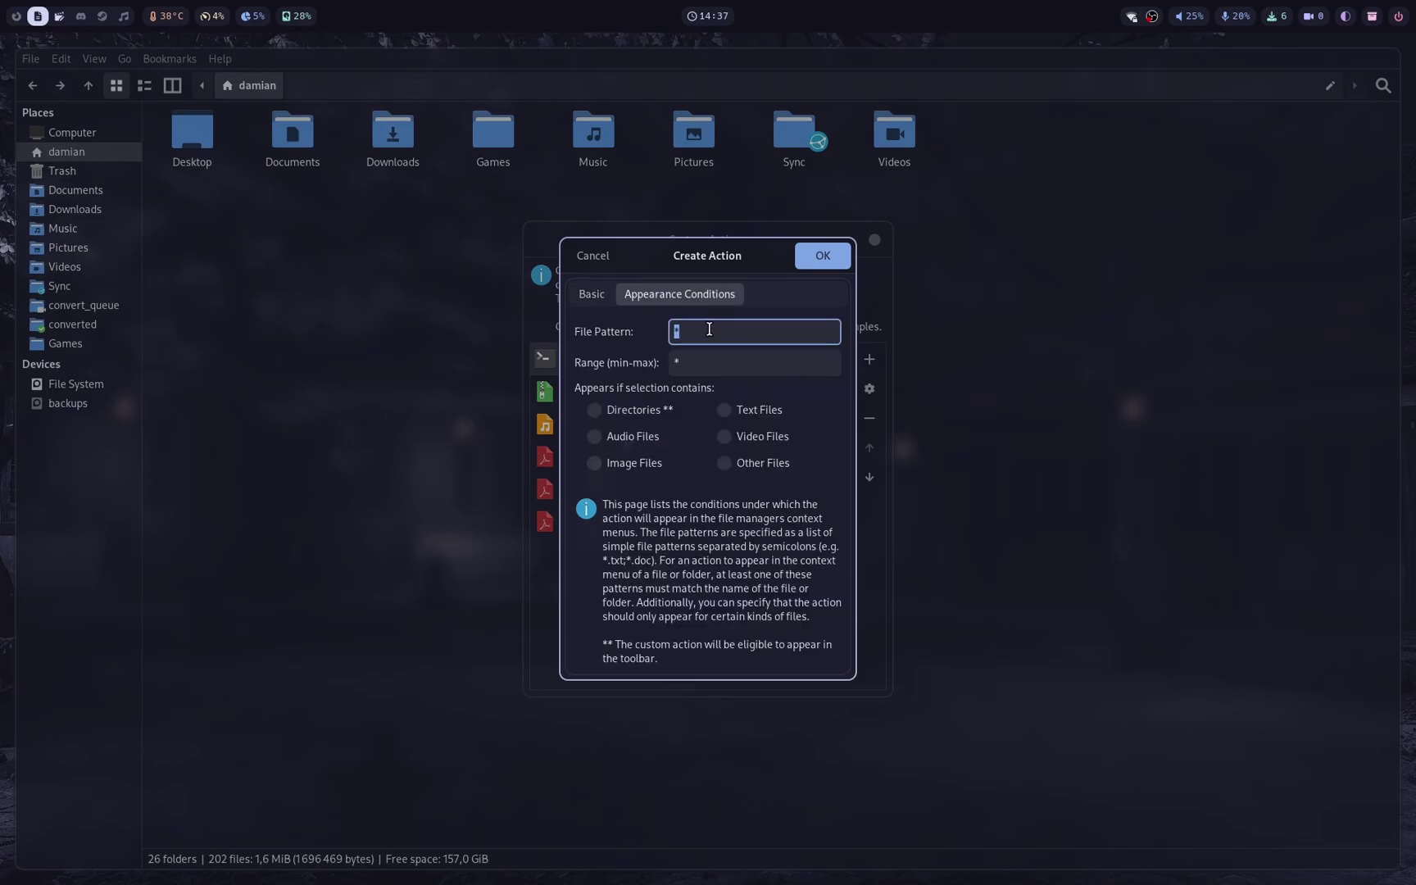
click(724, 462)
text(*.pdf)
click(607, 295)
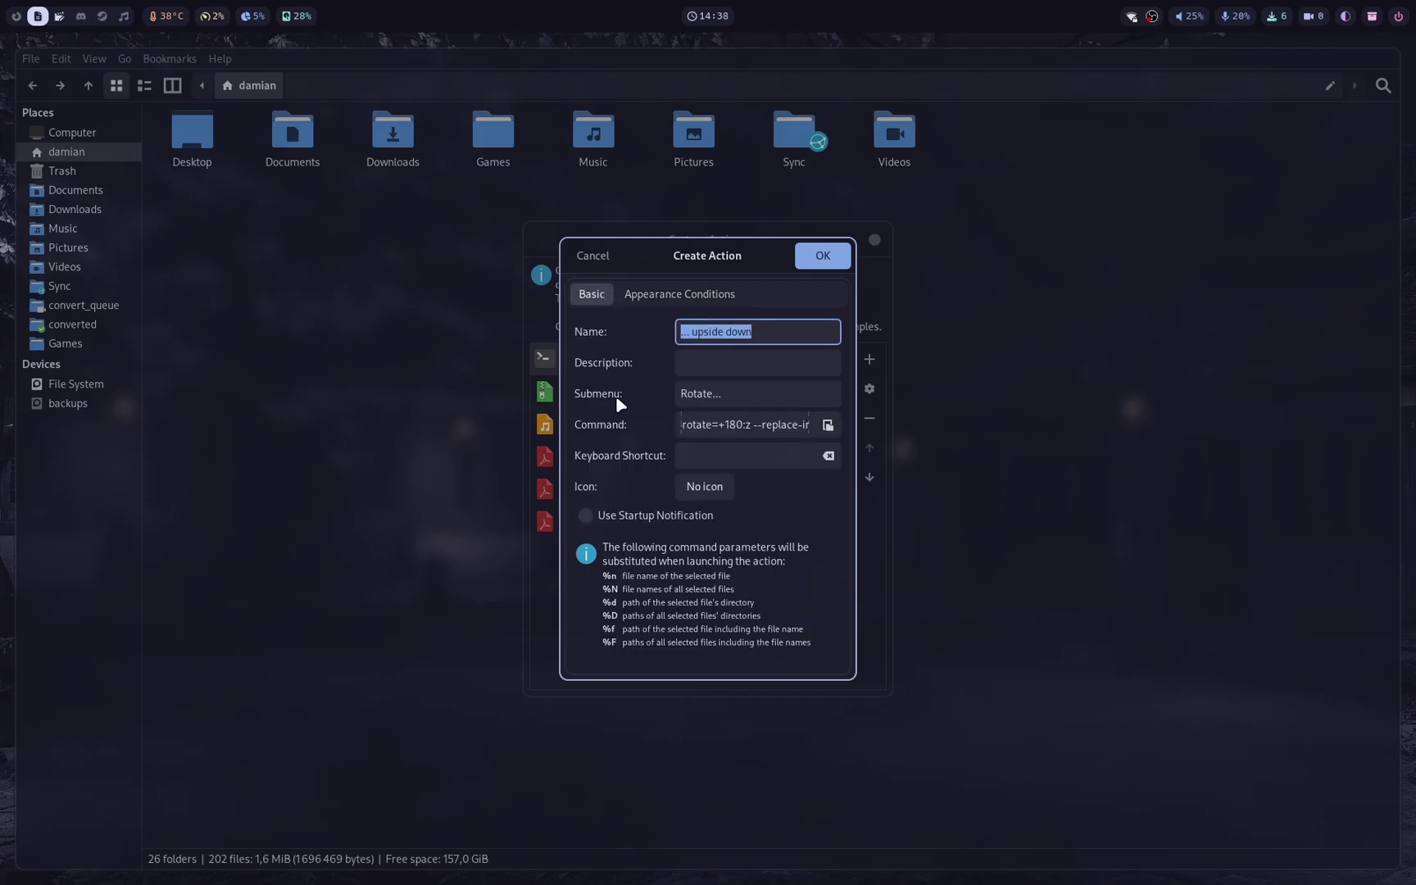
click(711, 487)
text(pdf)
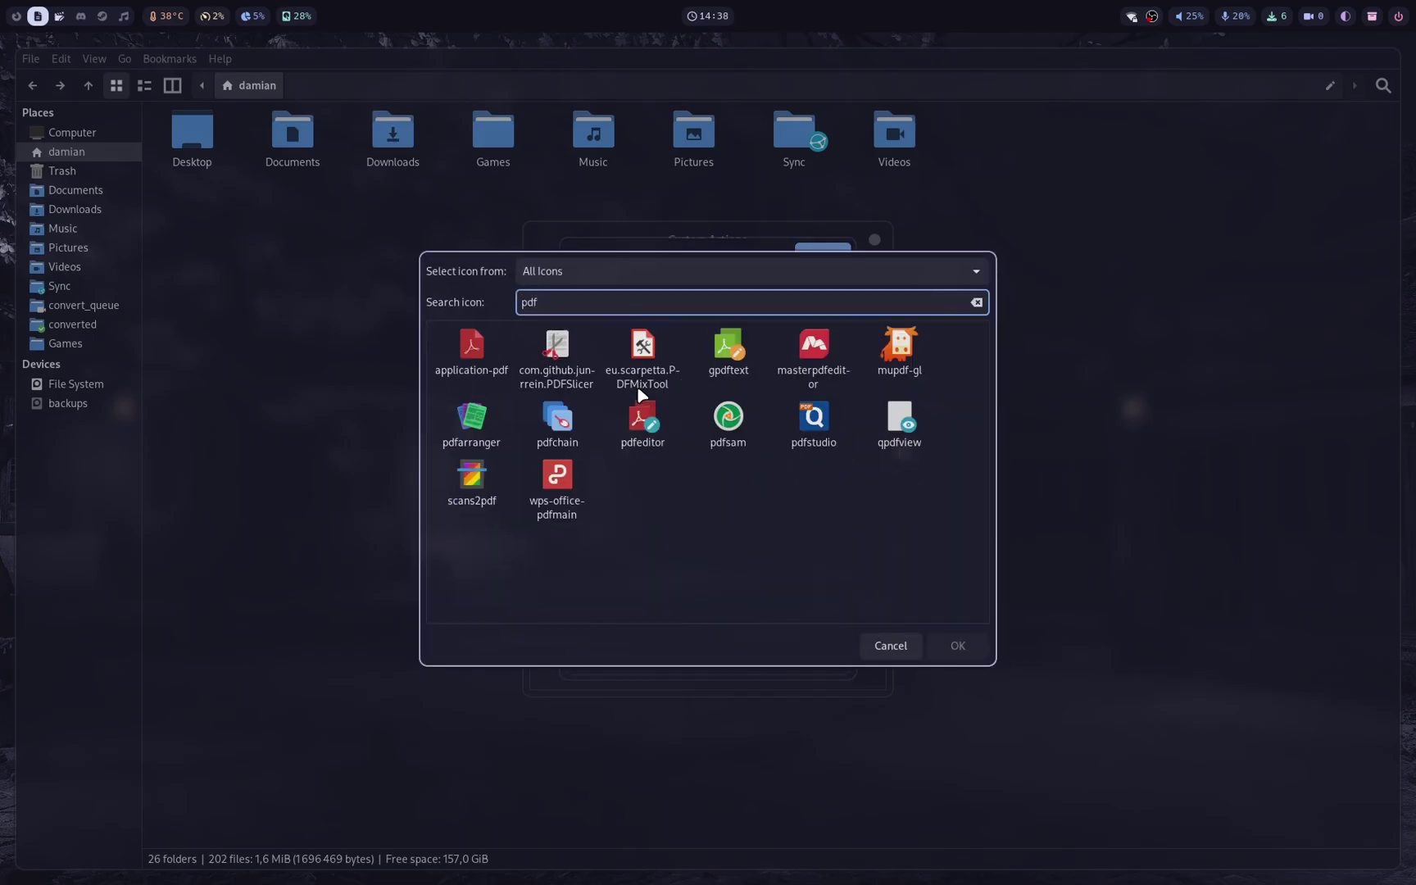
click(472, 348)
click(951, 645)
click(832, 258)
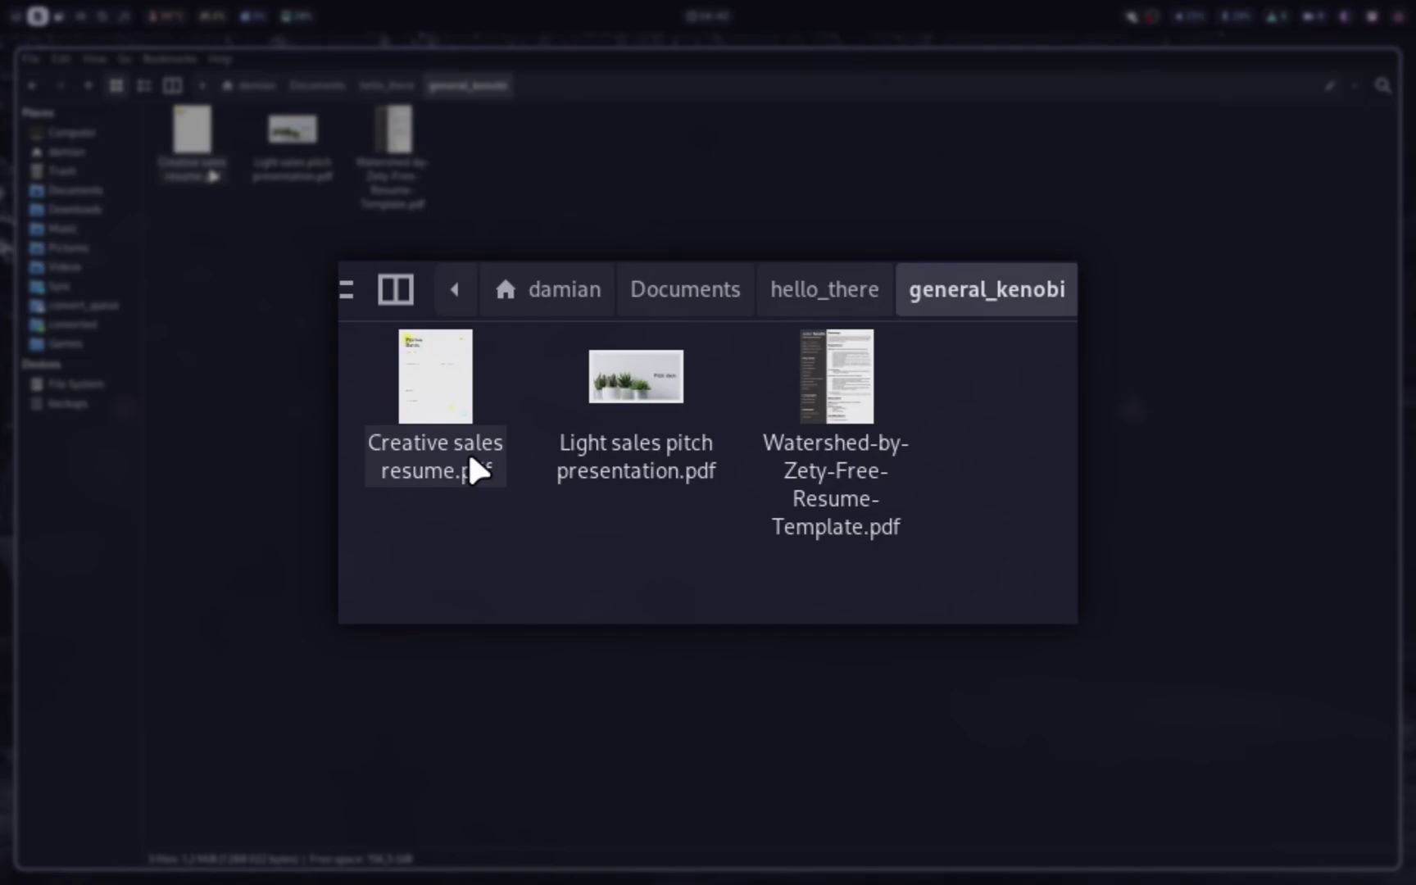
Rotate Creative sales resume.pdf to the right and check the result in zathura.
right_click(468, 450)
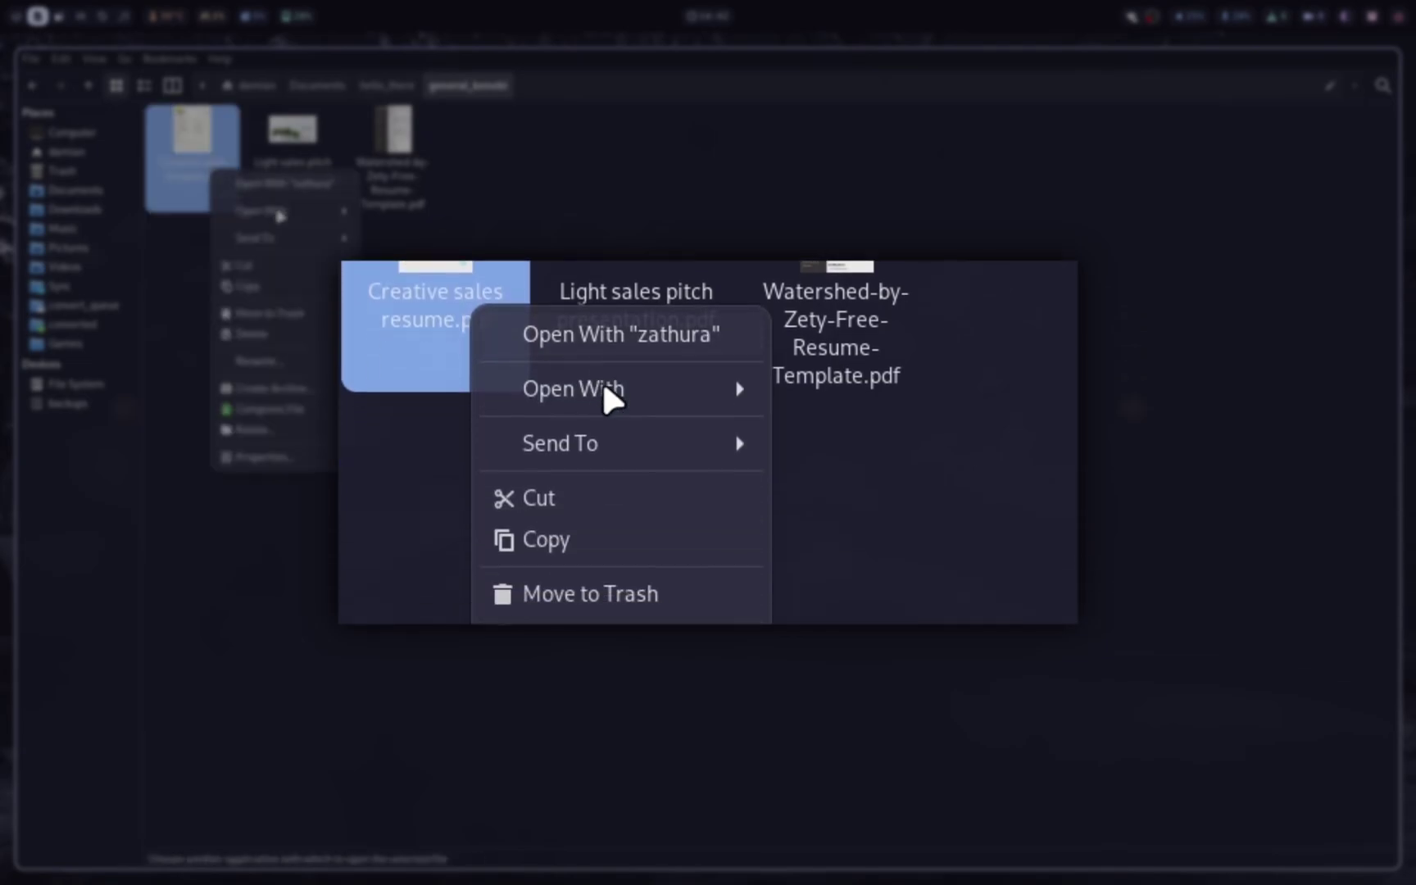
mouse_move(283, 430)
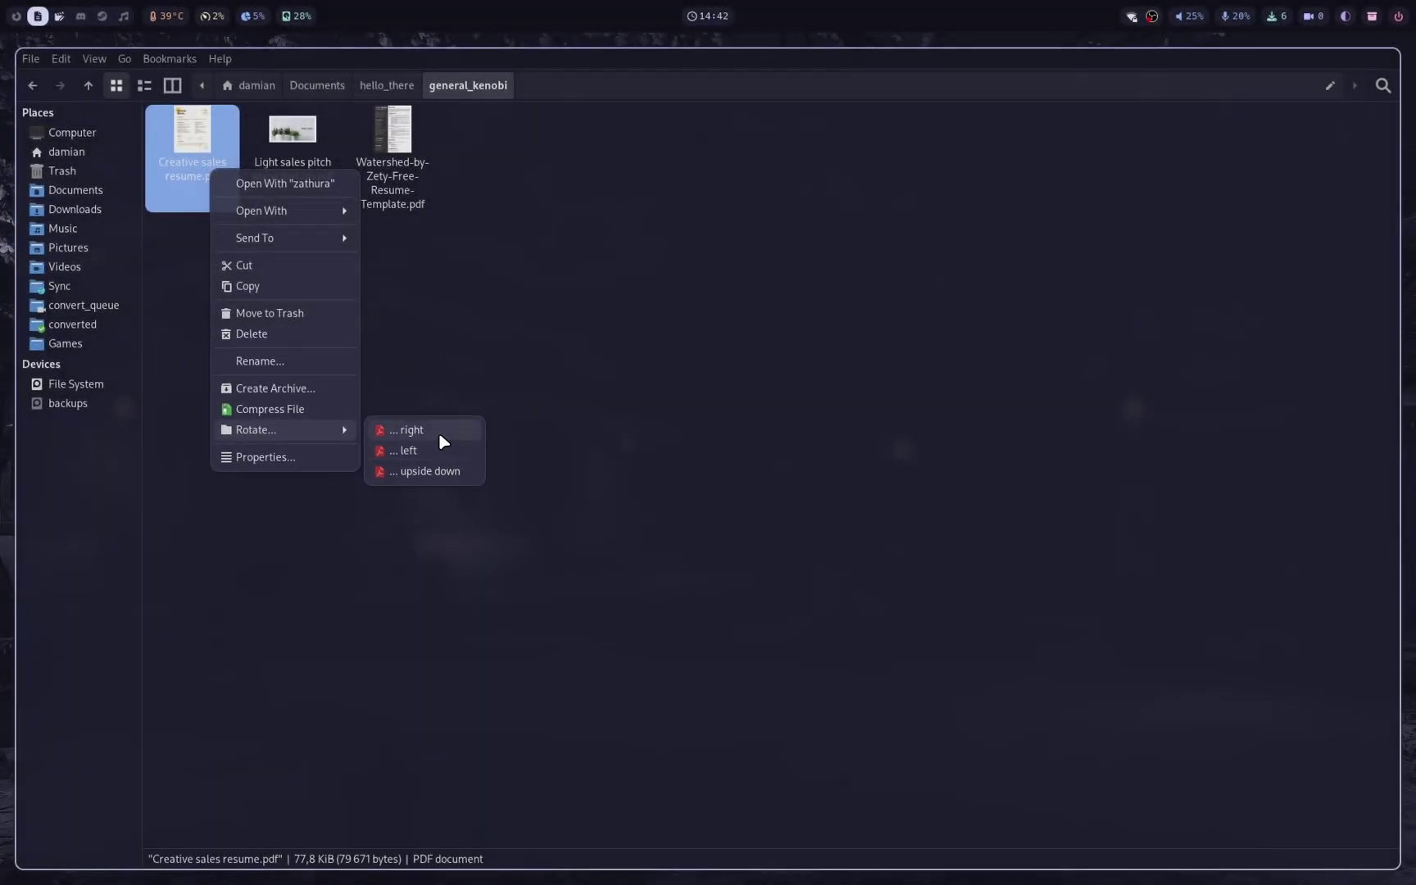
click(446, 438)
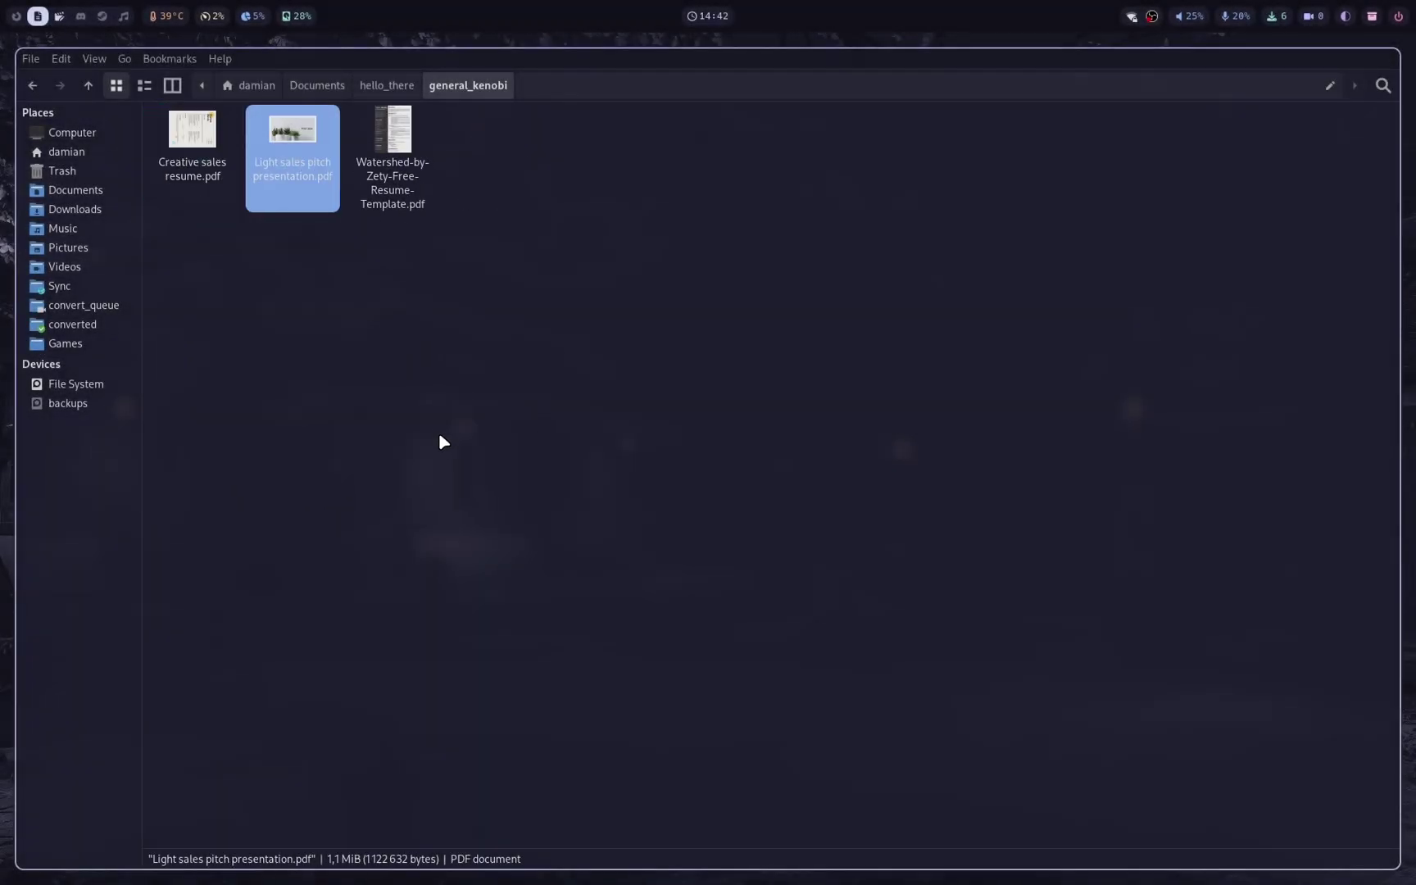
double_click(196, 167)
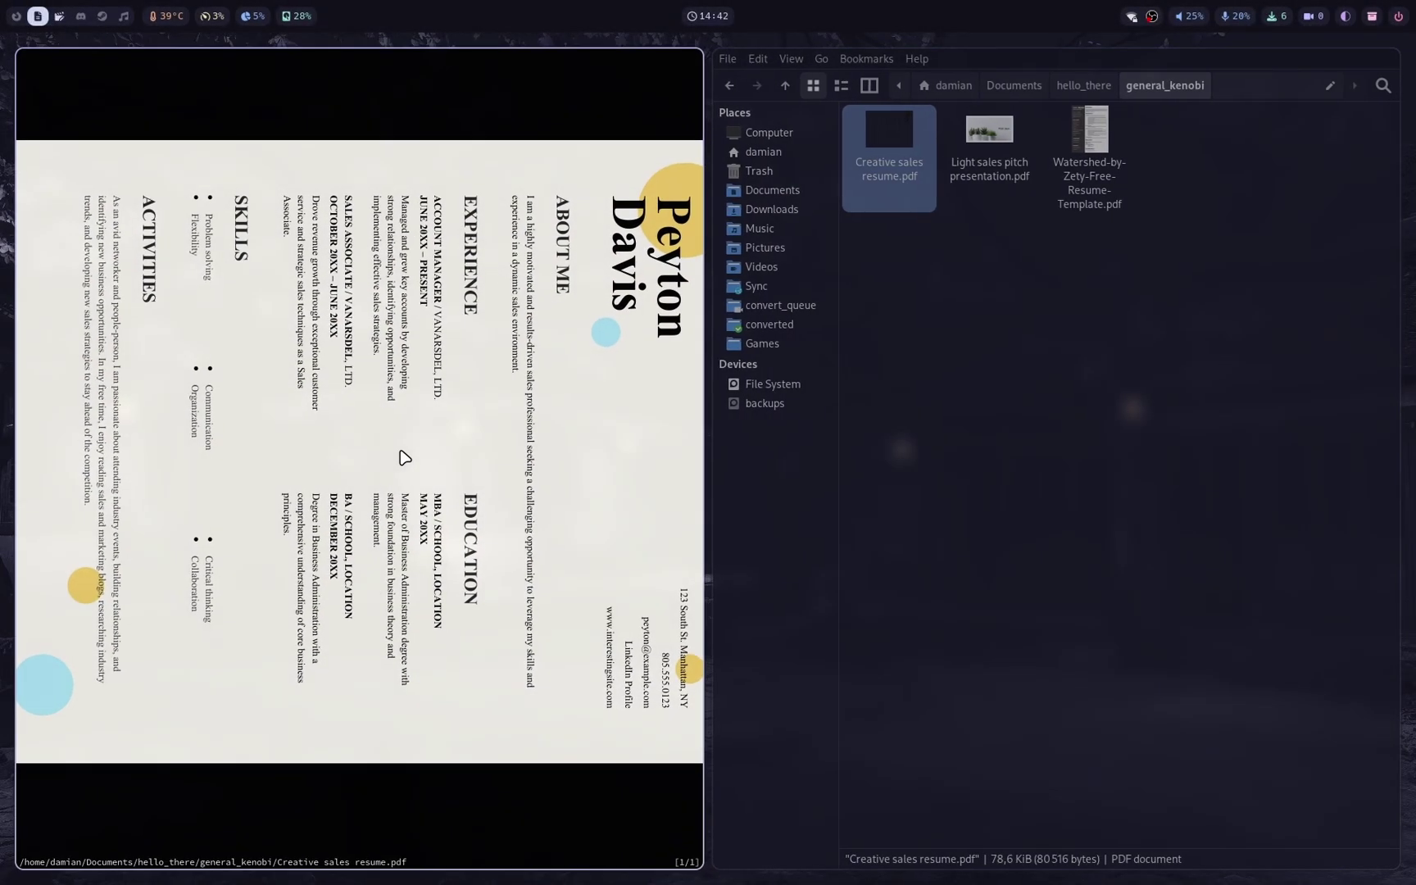
key(q)
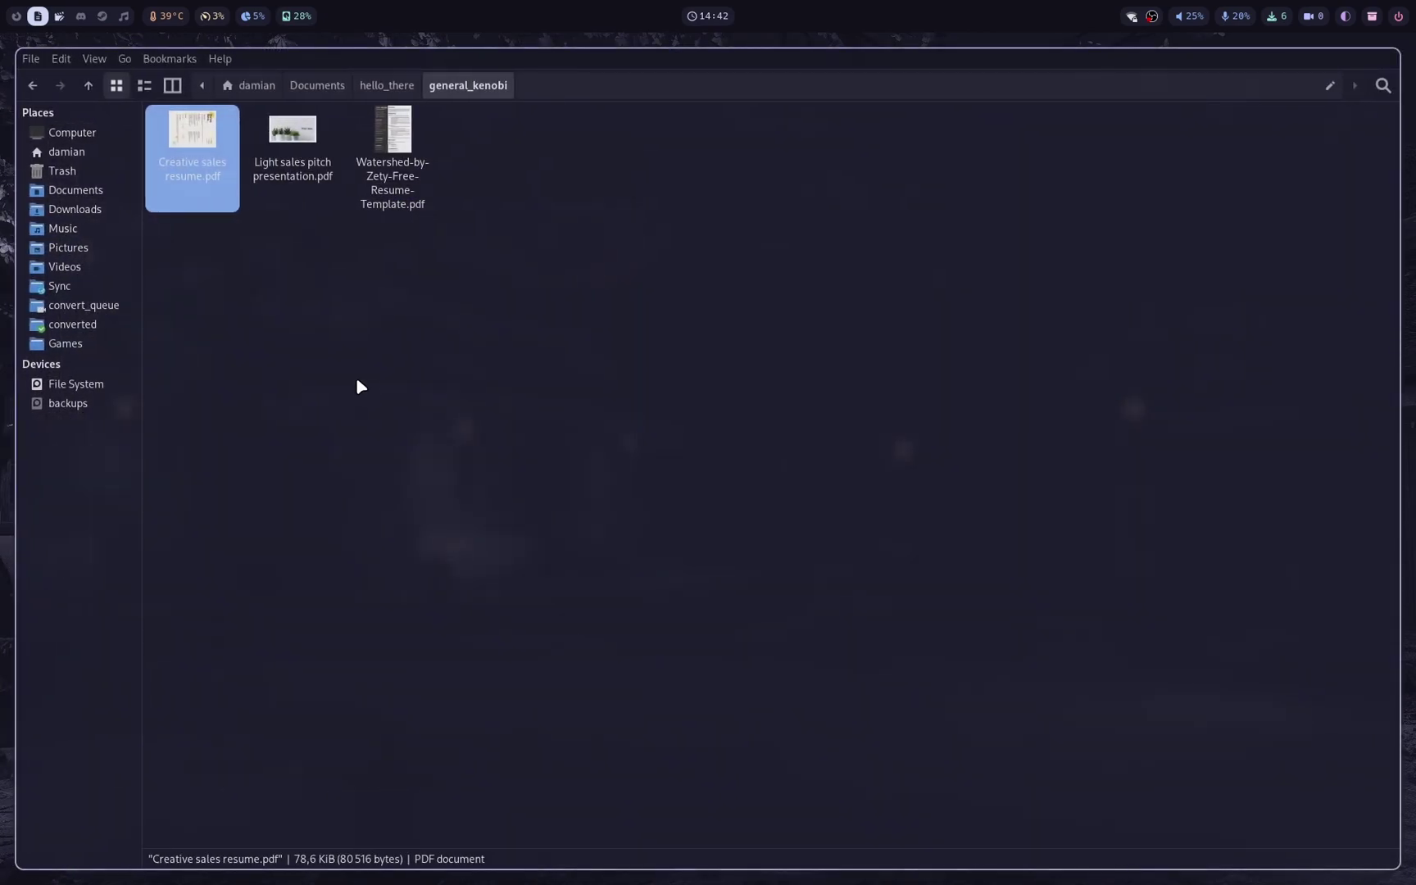
Rotate Creative sales resume.pdf to the left, reload the folder and check it in zathura.
right_click(210, 161)
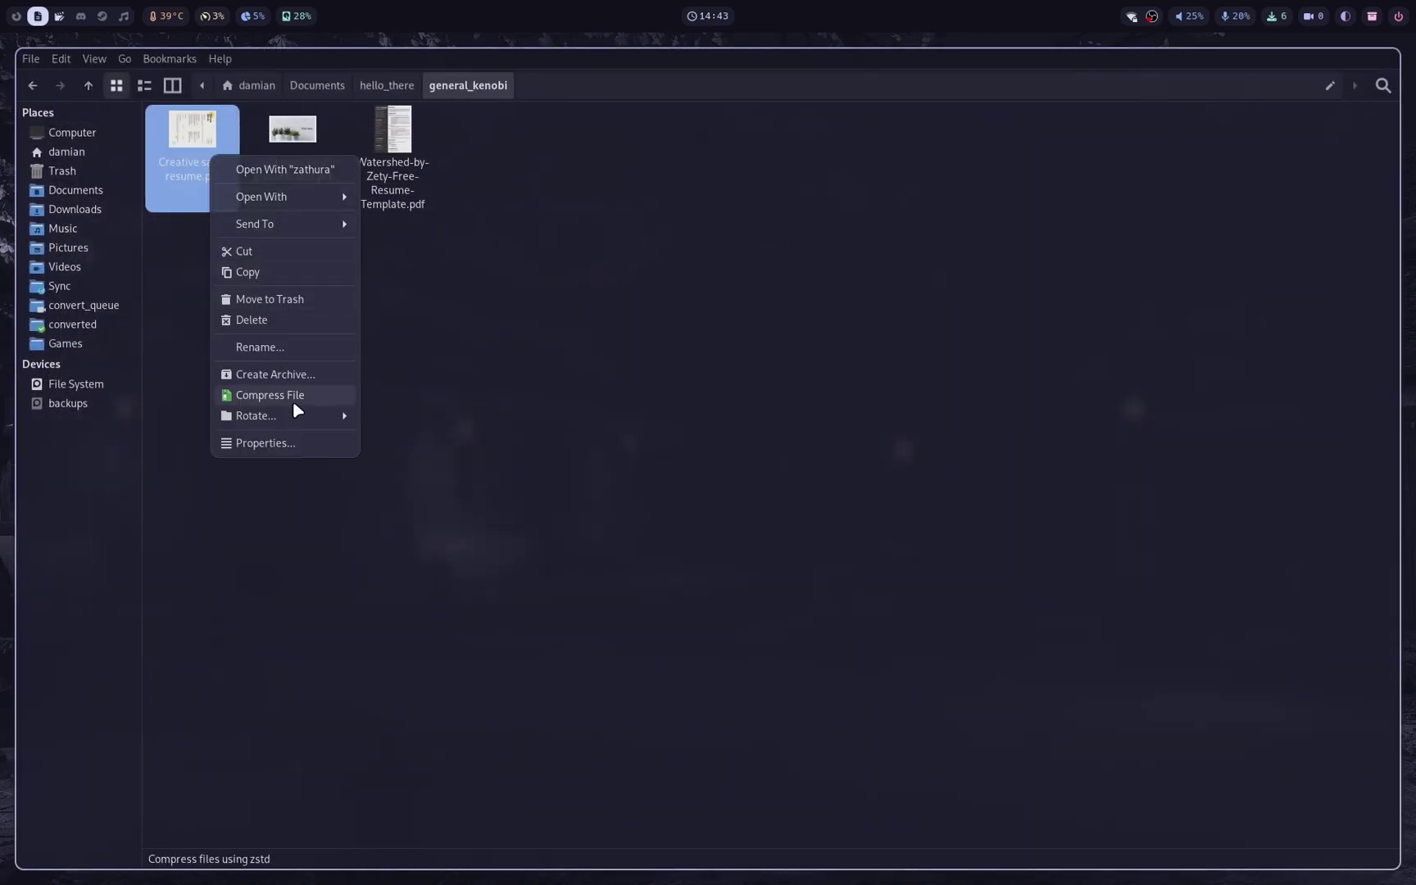
mouse_move(285, 416)
click(420, 437)
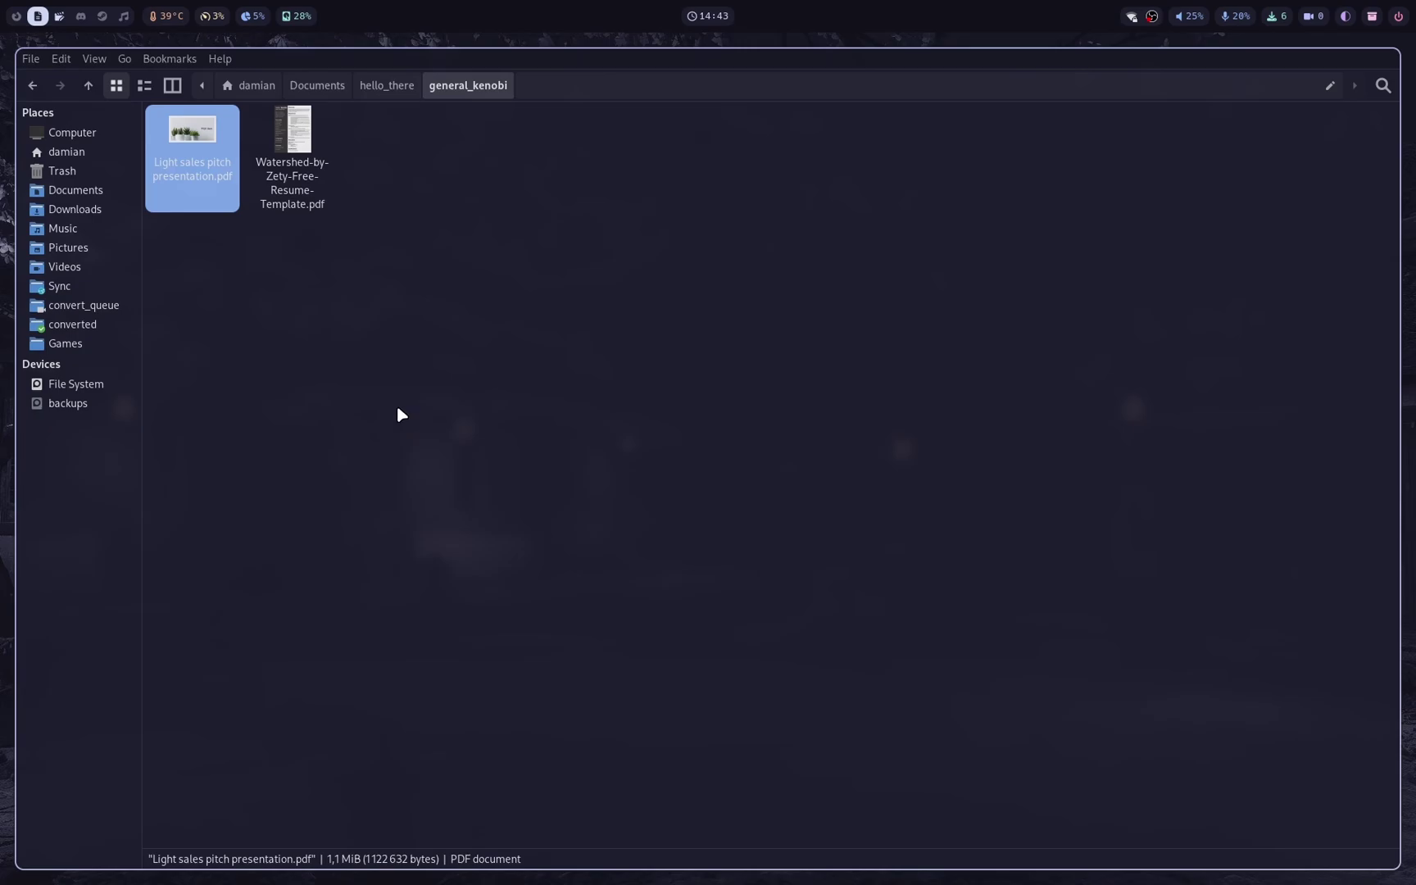
key(ctrl+r)
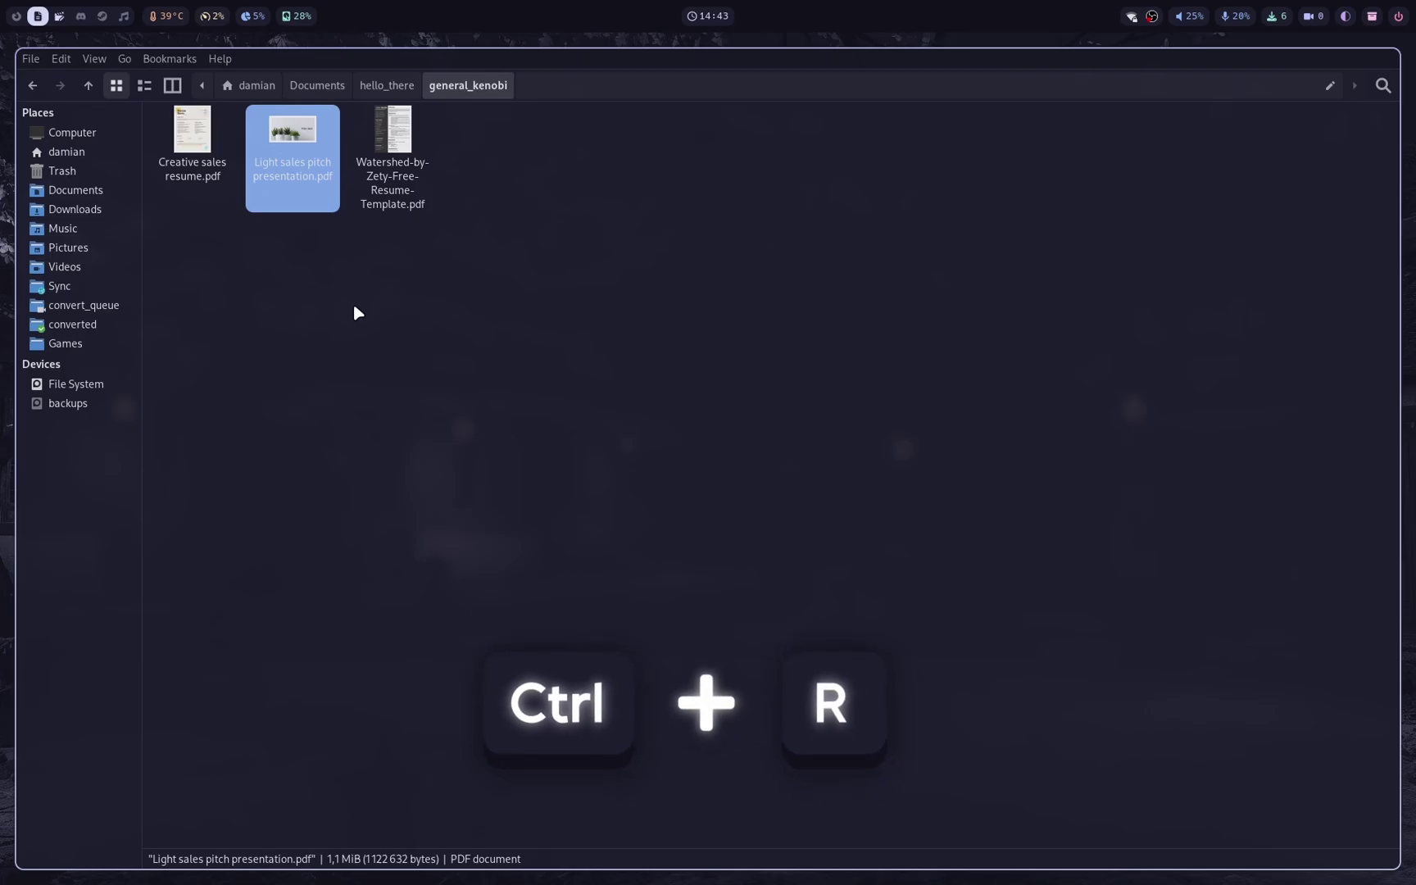
double_click(206, 167)
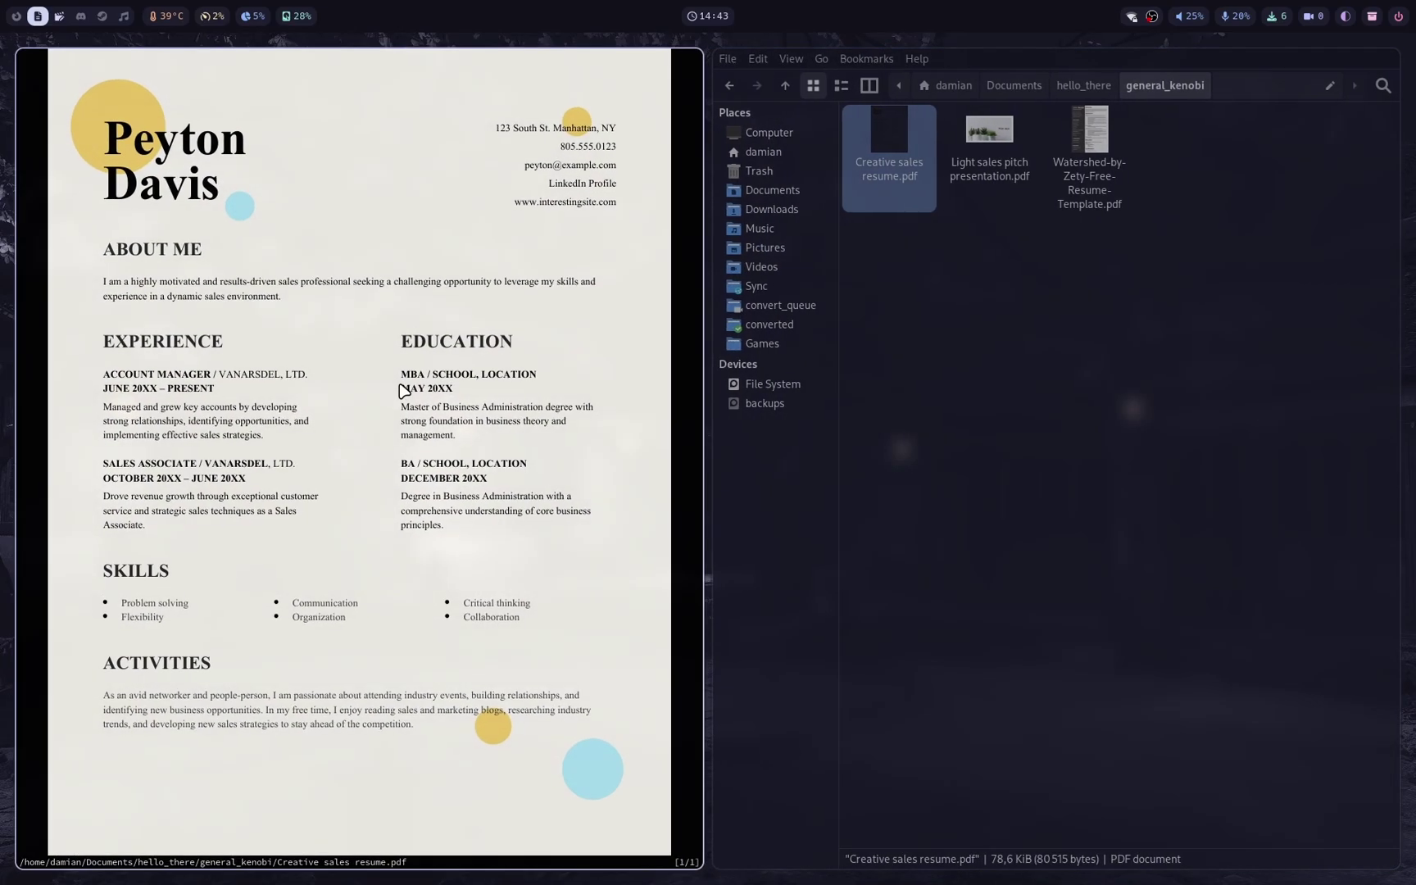
key(q)
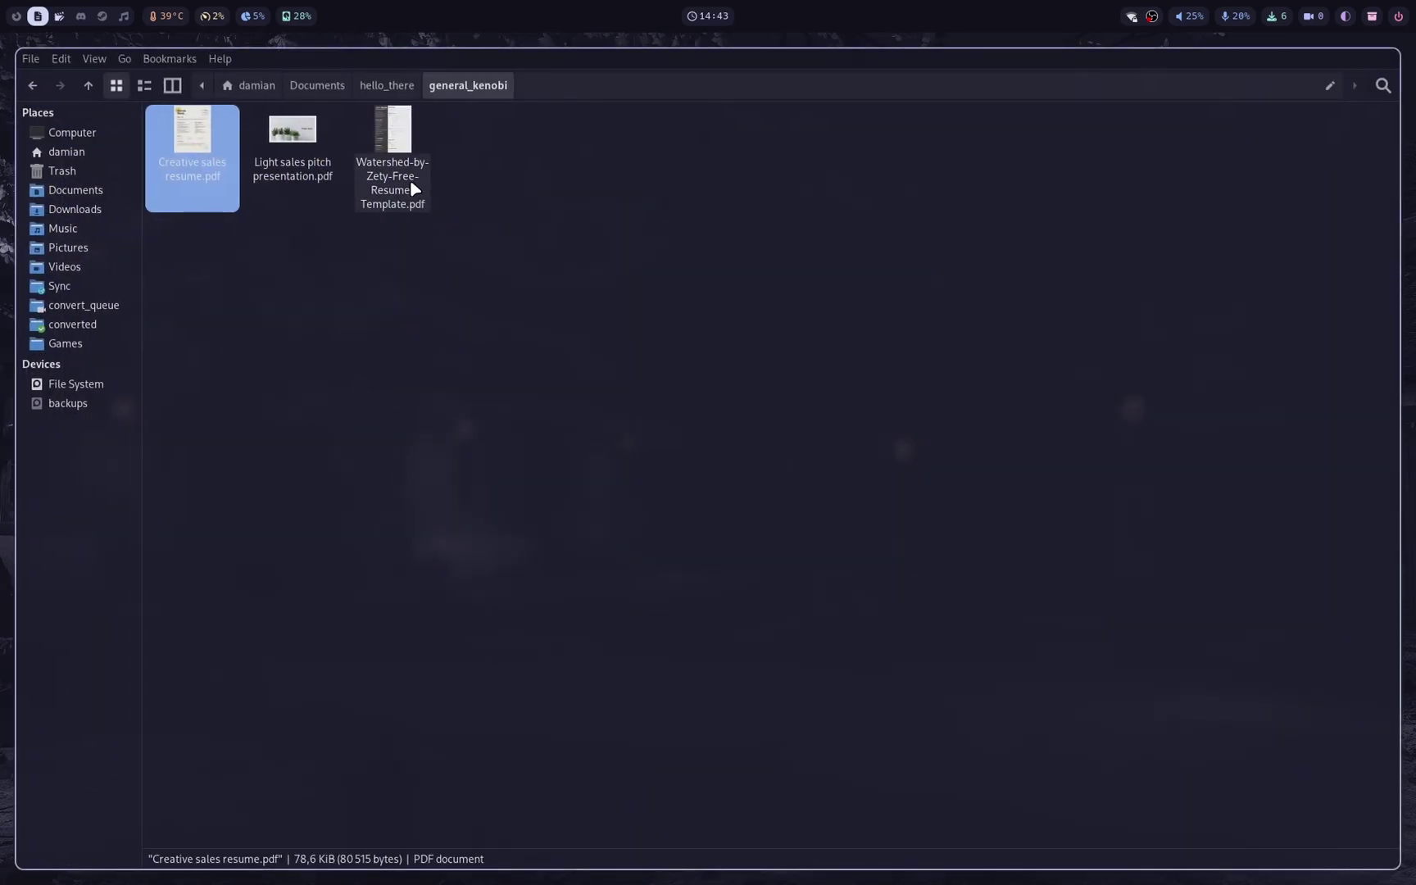
Rotate the Watershed resume template PDF upside down and open it to verify.
click(413, 190)
right_click(413, 190)
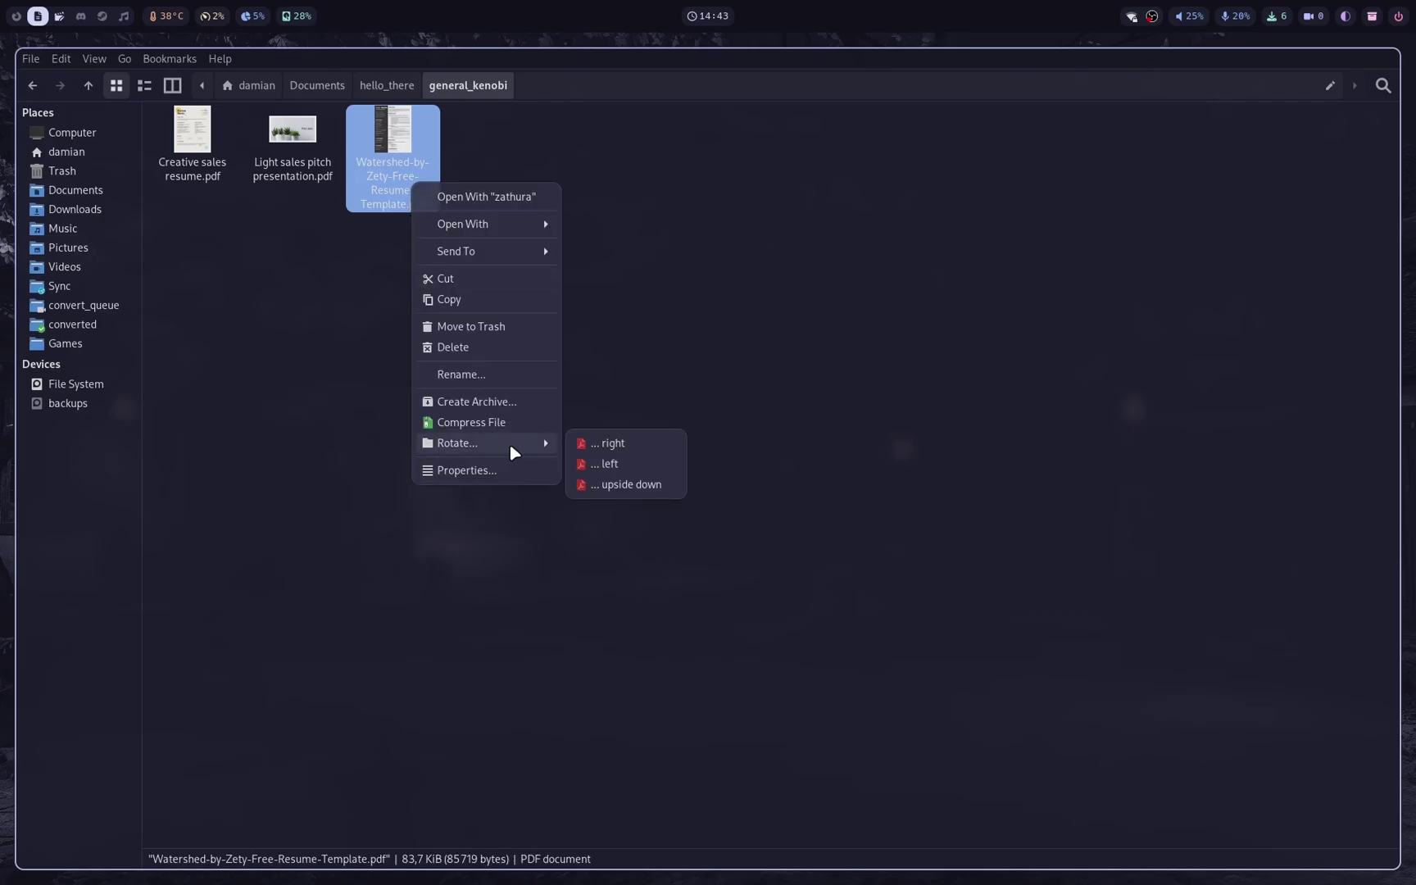
click(638, 484)
double_click(414, 174)
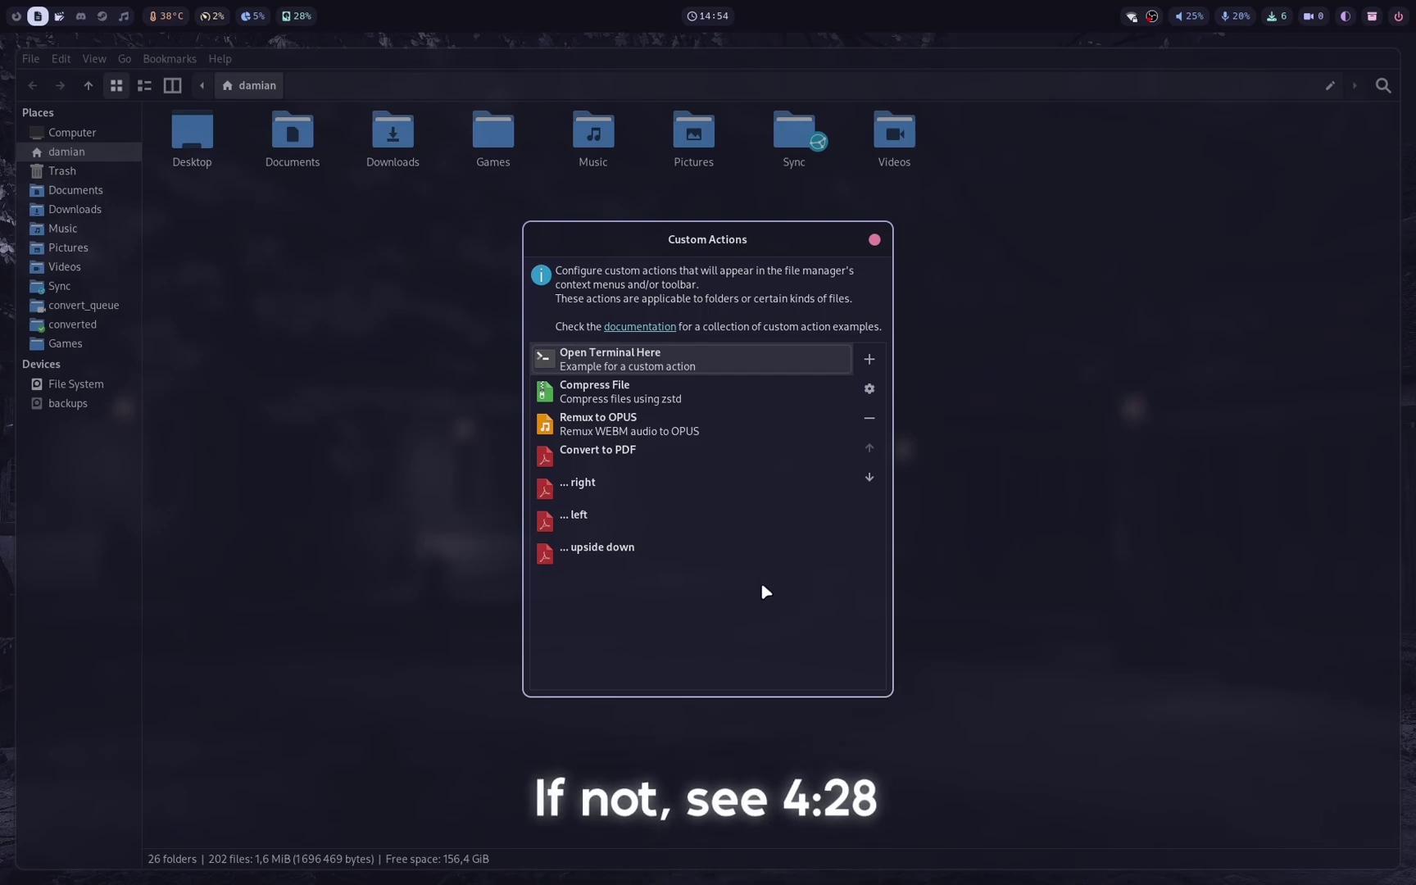
Start a Merge PDFs action with the command 'qpdf --empty --pages %N -- merged.pdf' from clipboard history.
click(869, 362)
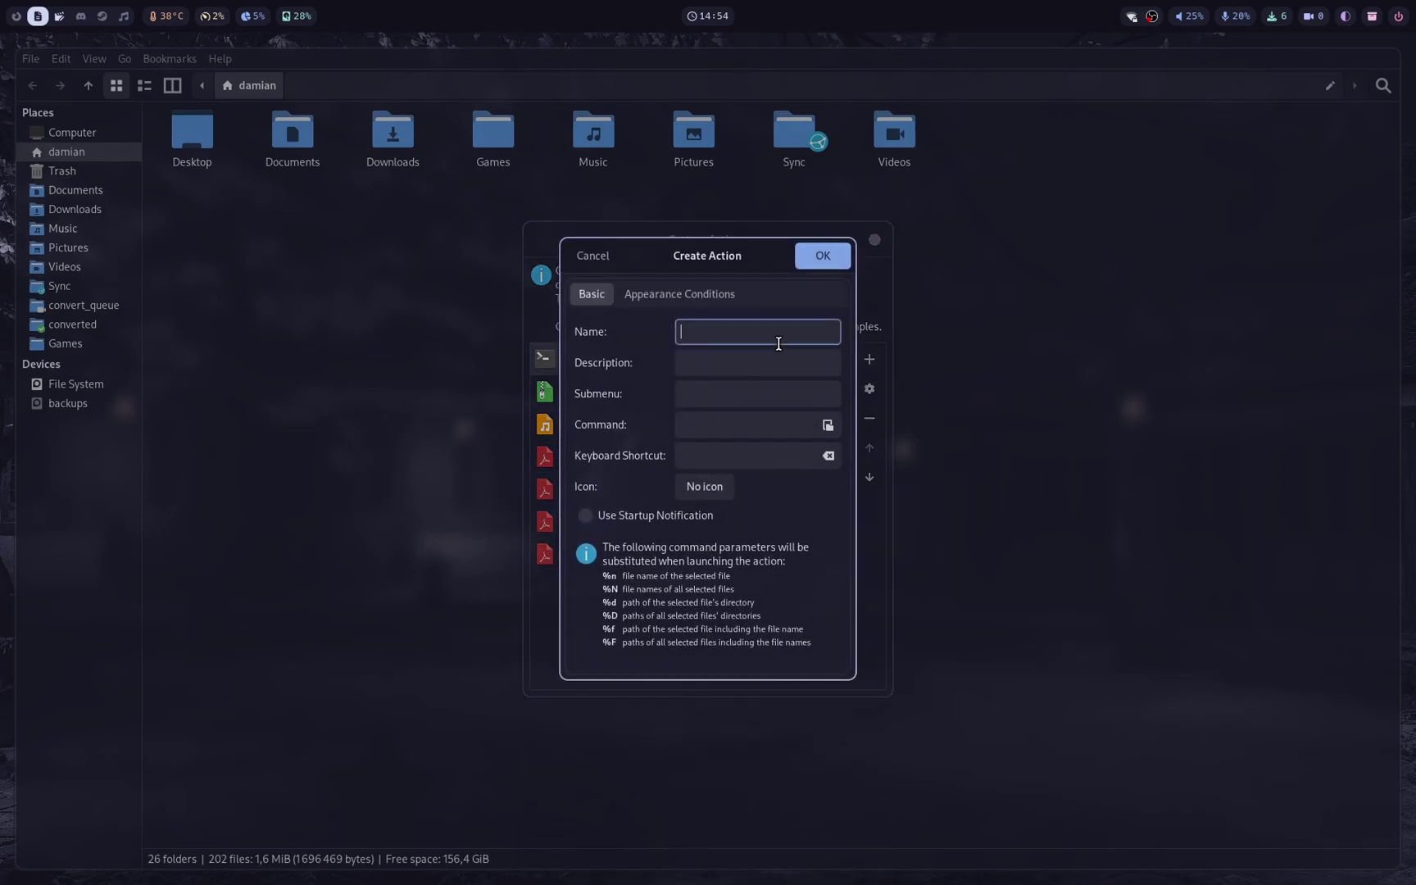
text(Mer)
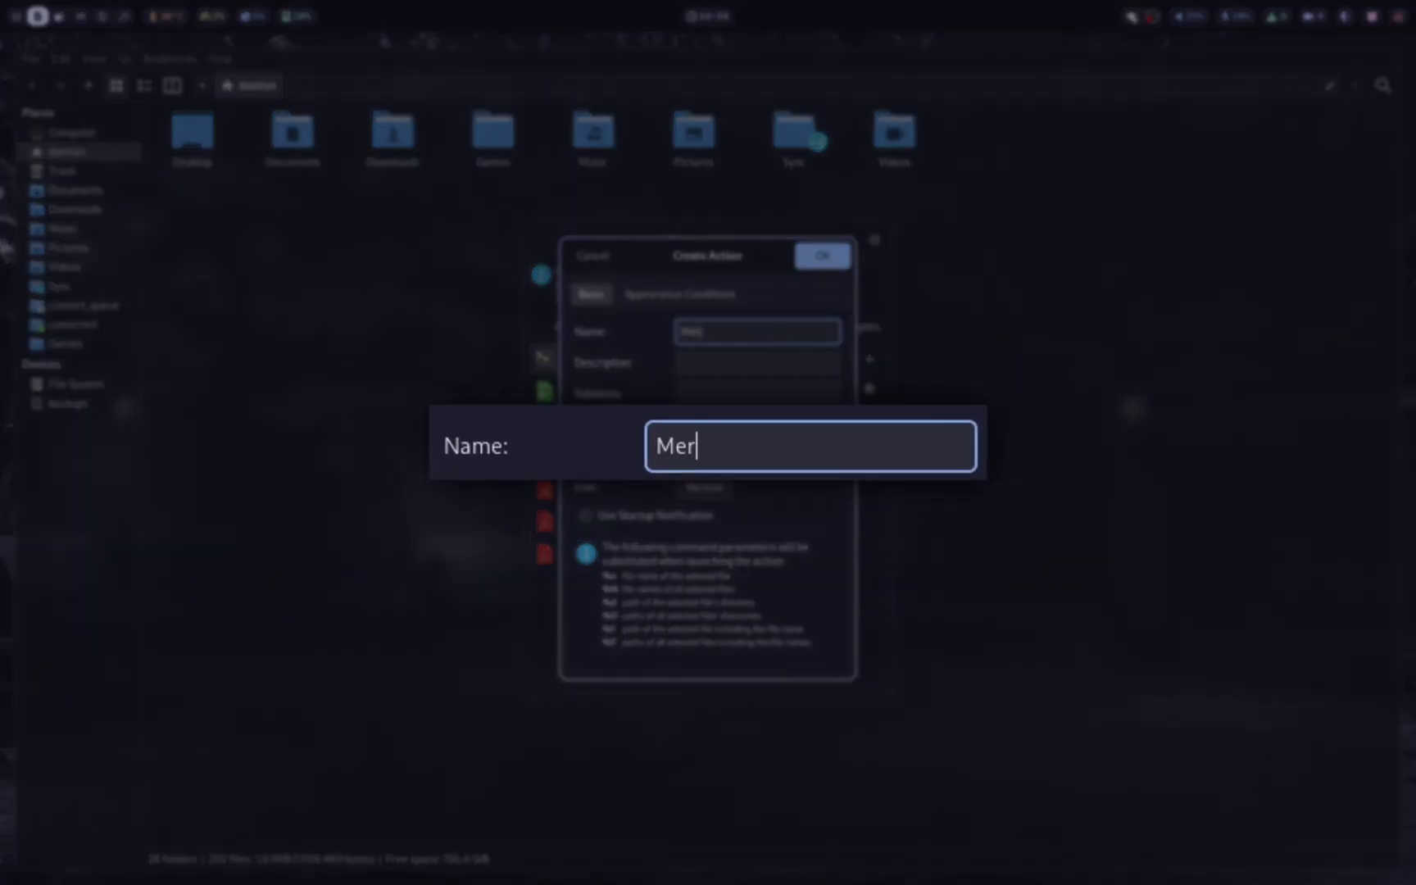
text(ge PDFs)
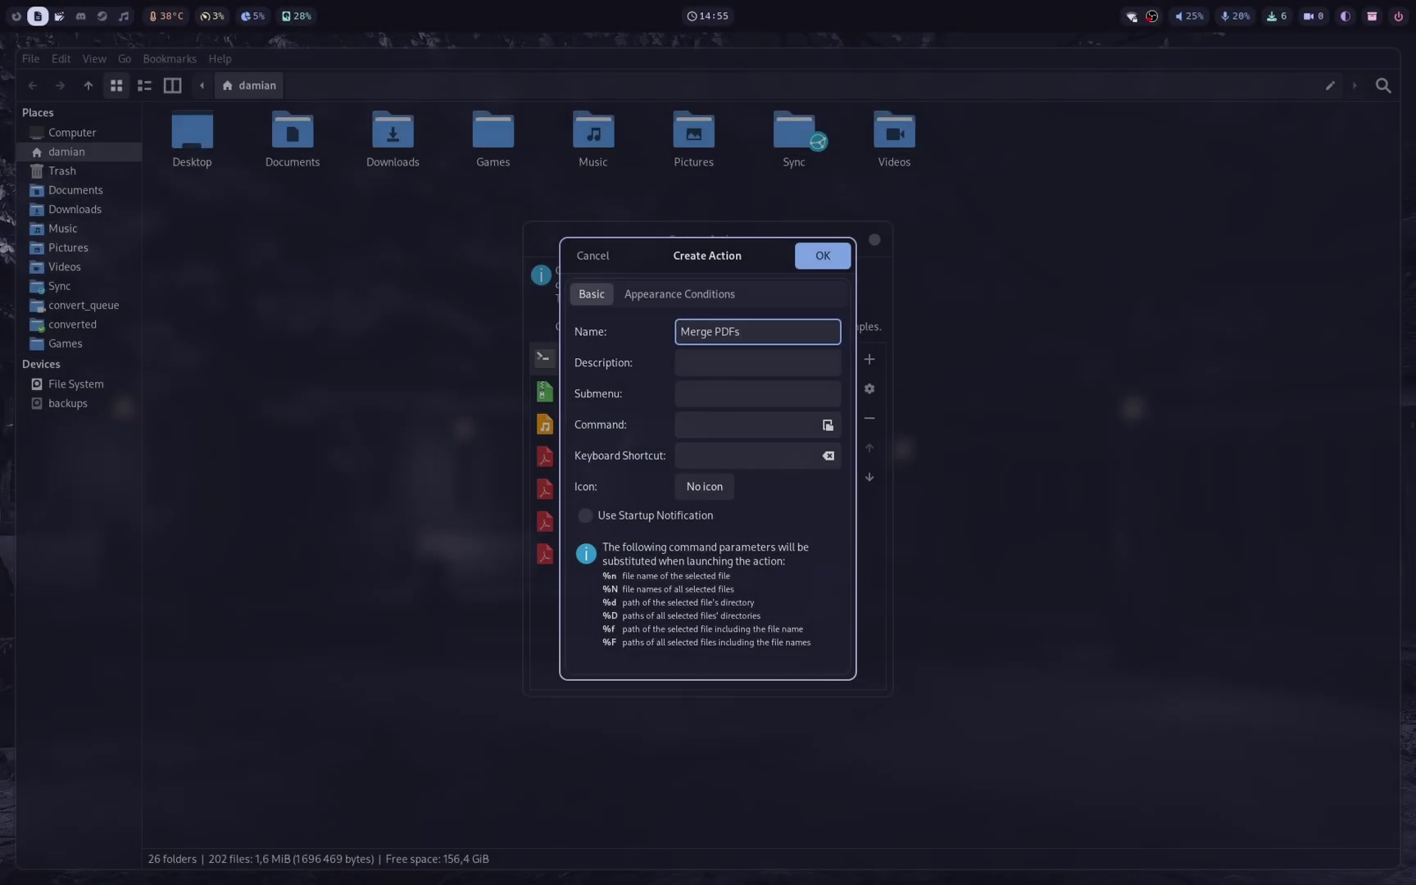
click(725, 415)
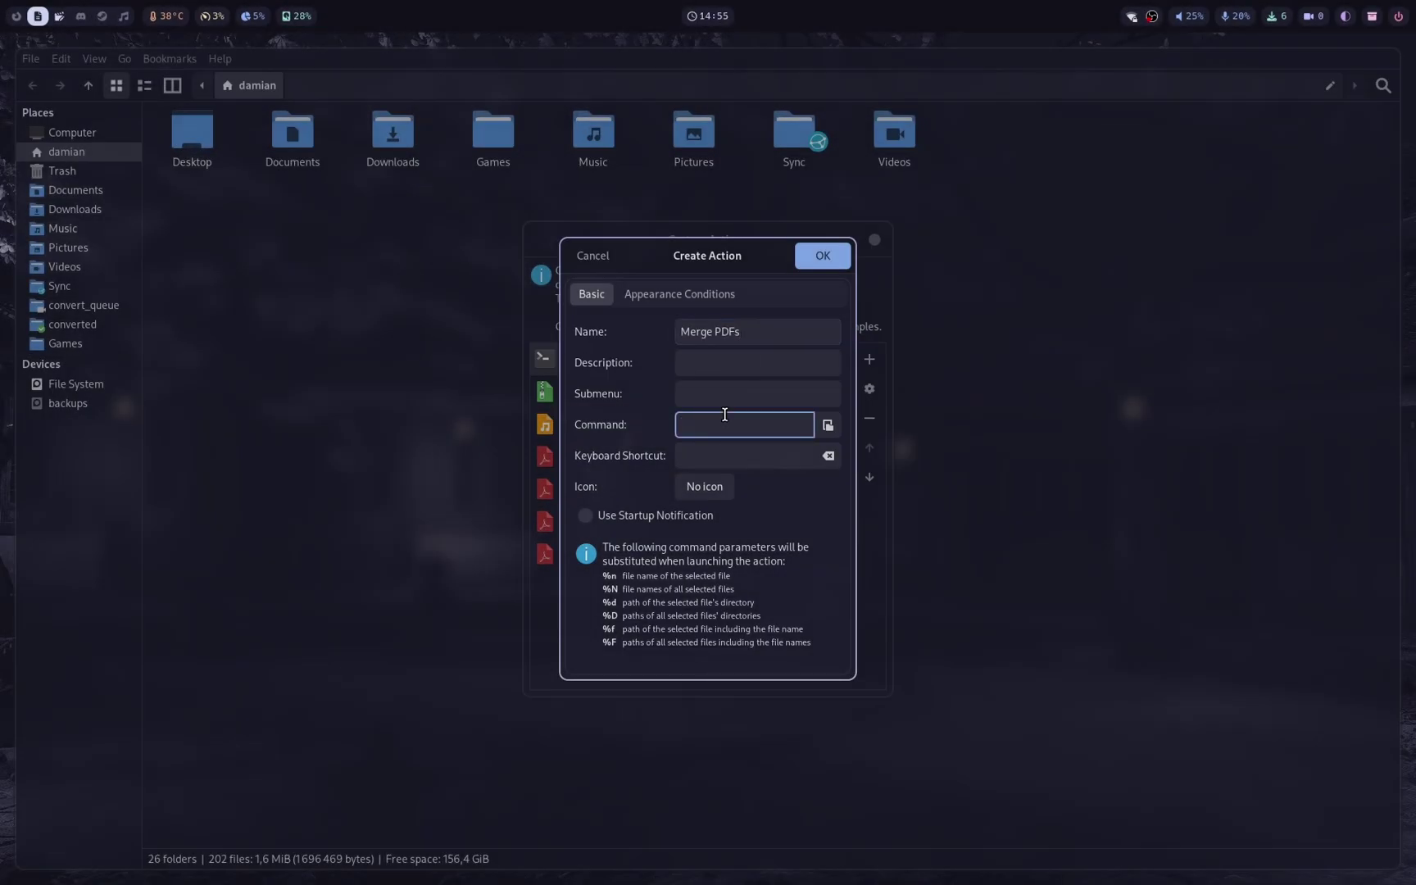
key(super+v)
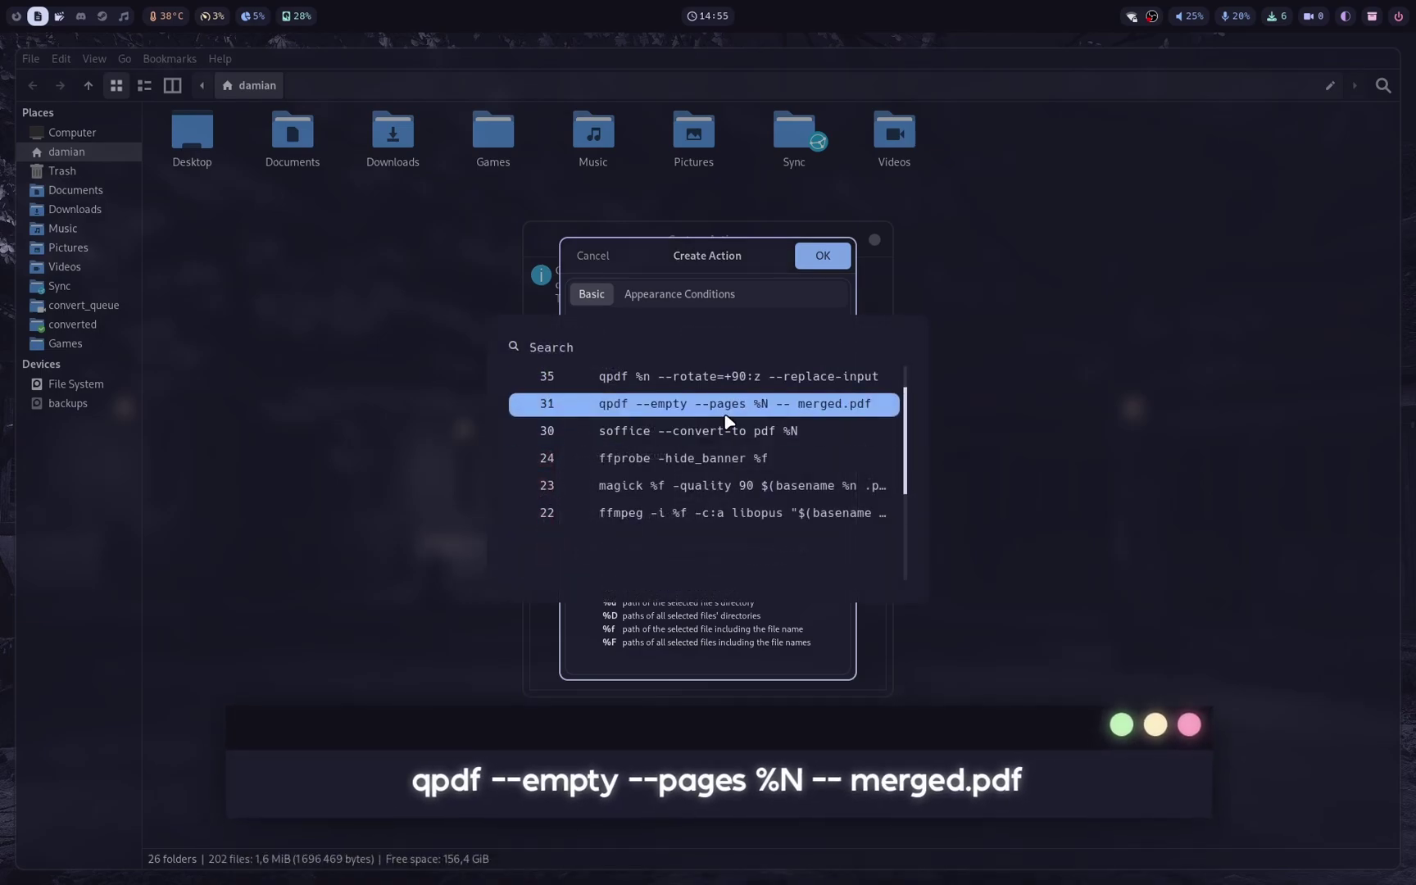
click(726, 412)
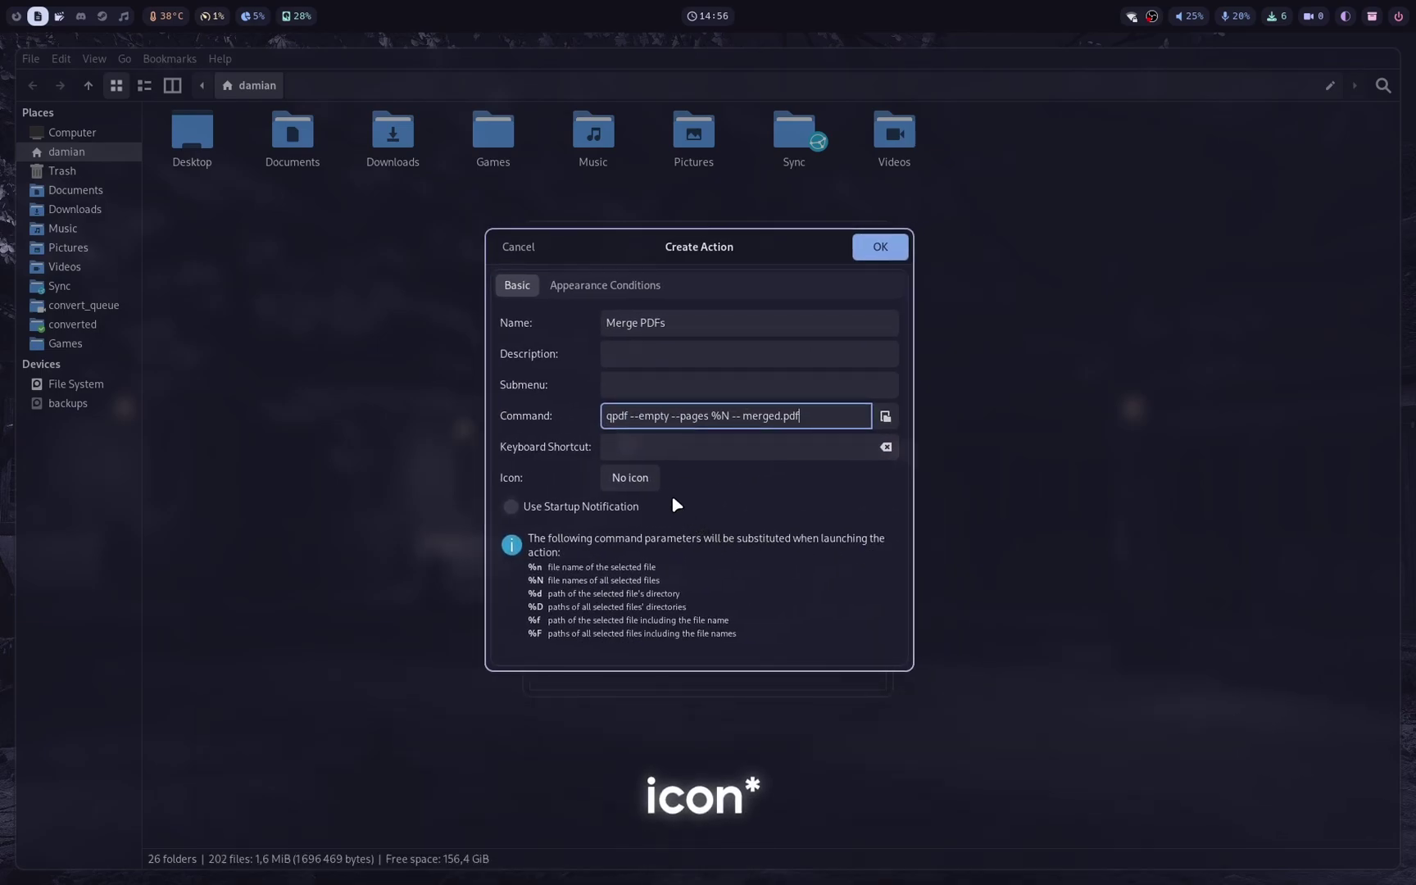
Give it the application-pdf icon, restrict it to *.pdf Other Files, and save the action.
click(653, 478)
text(pdf)
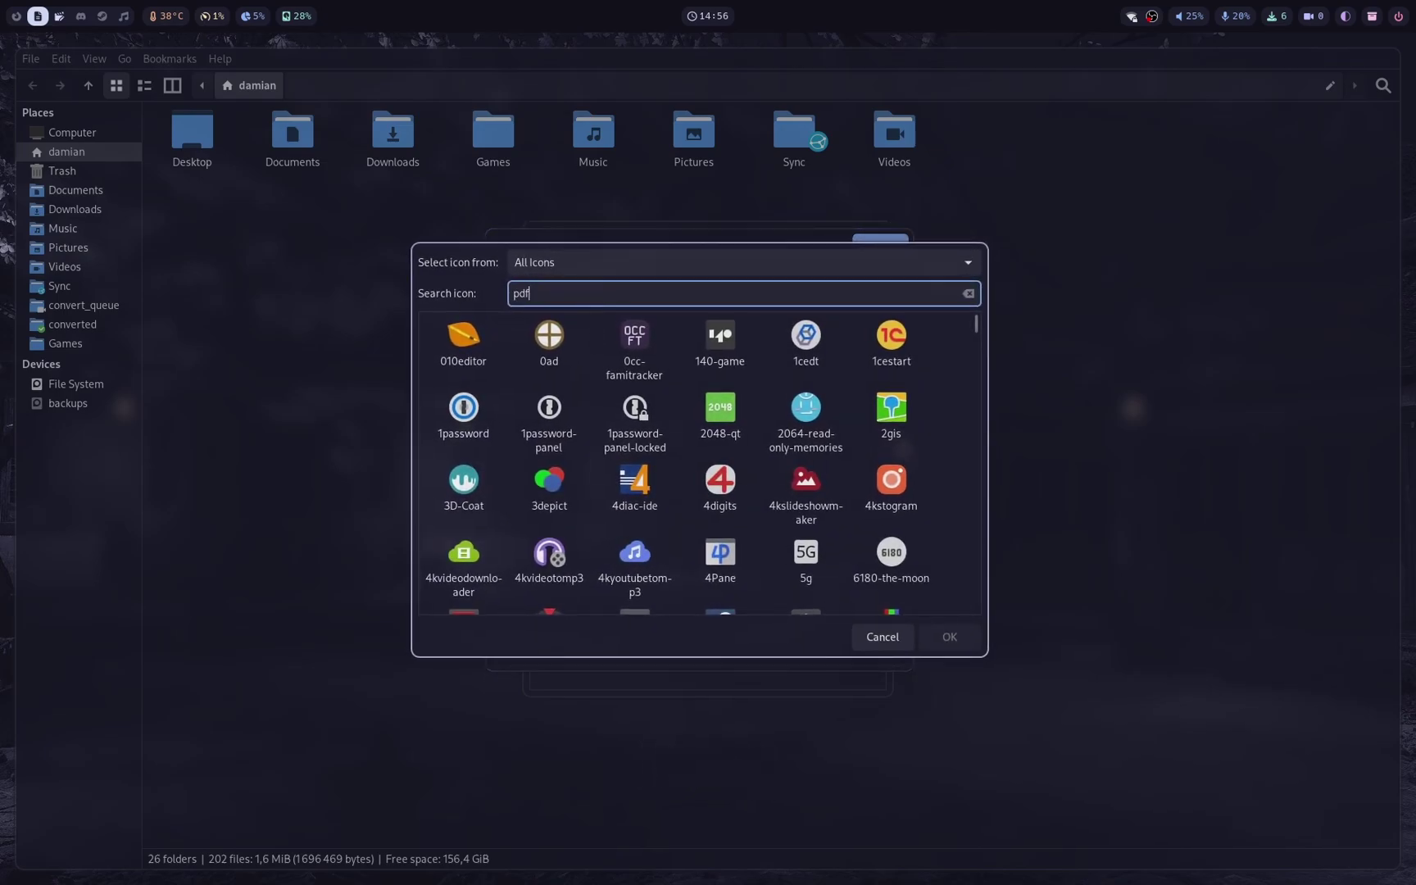
click(466, 344)
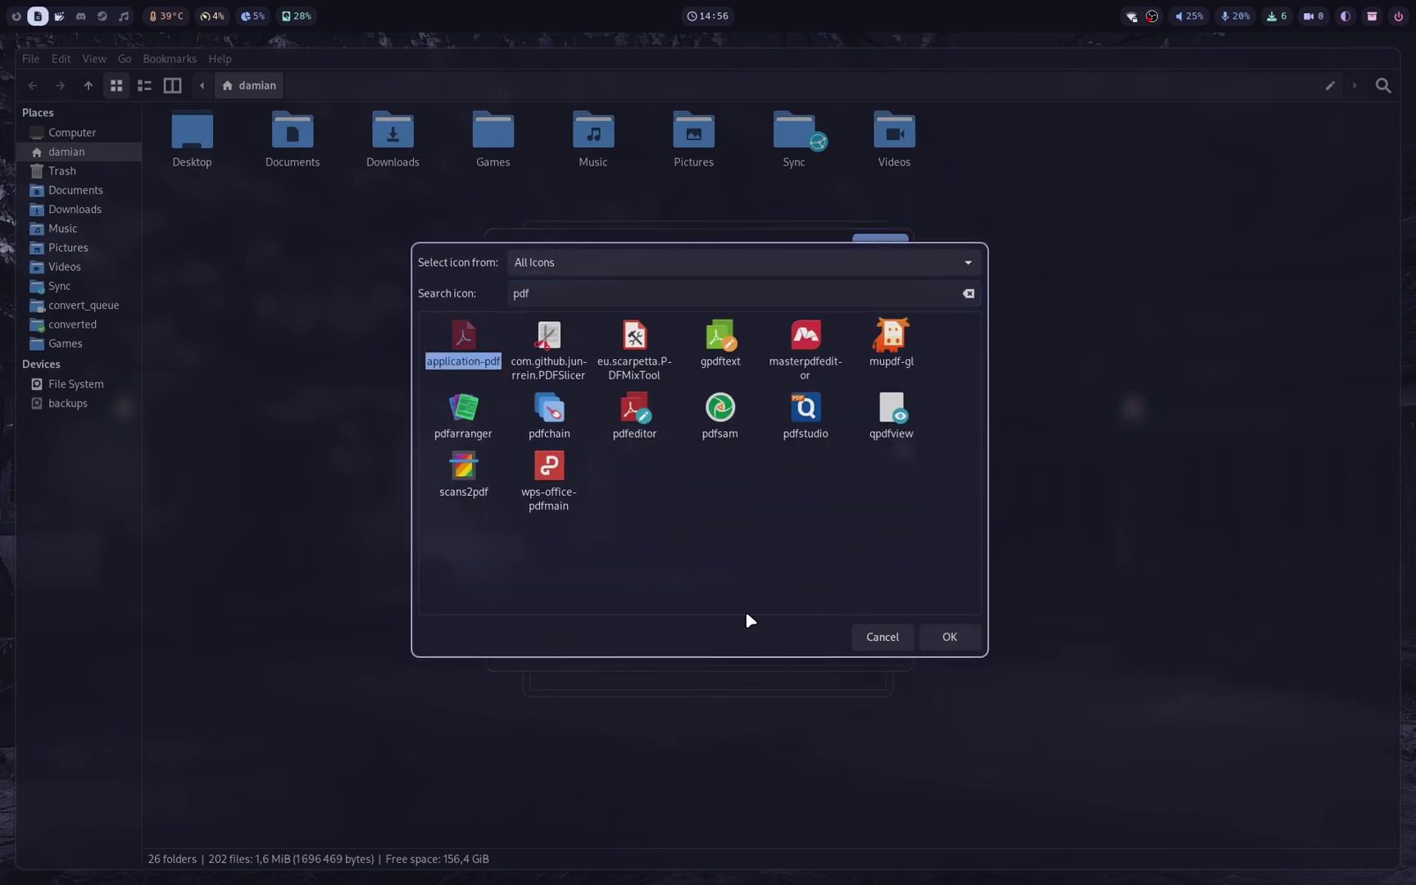
click(943, 641)
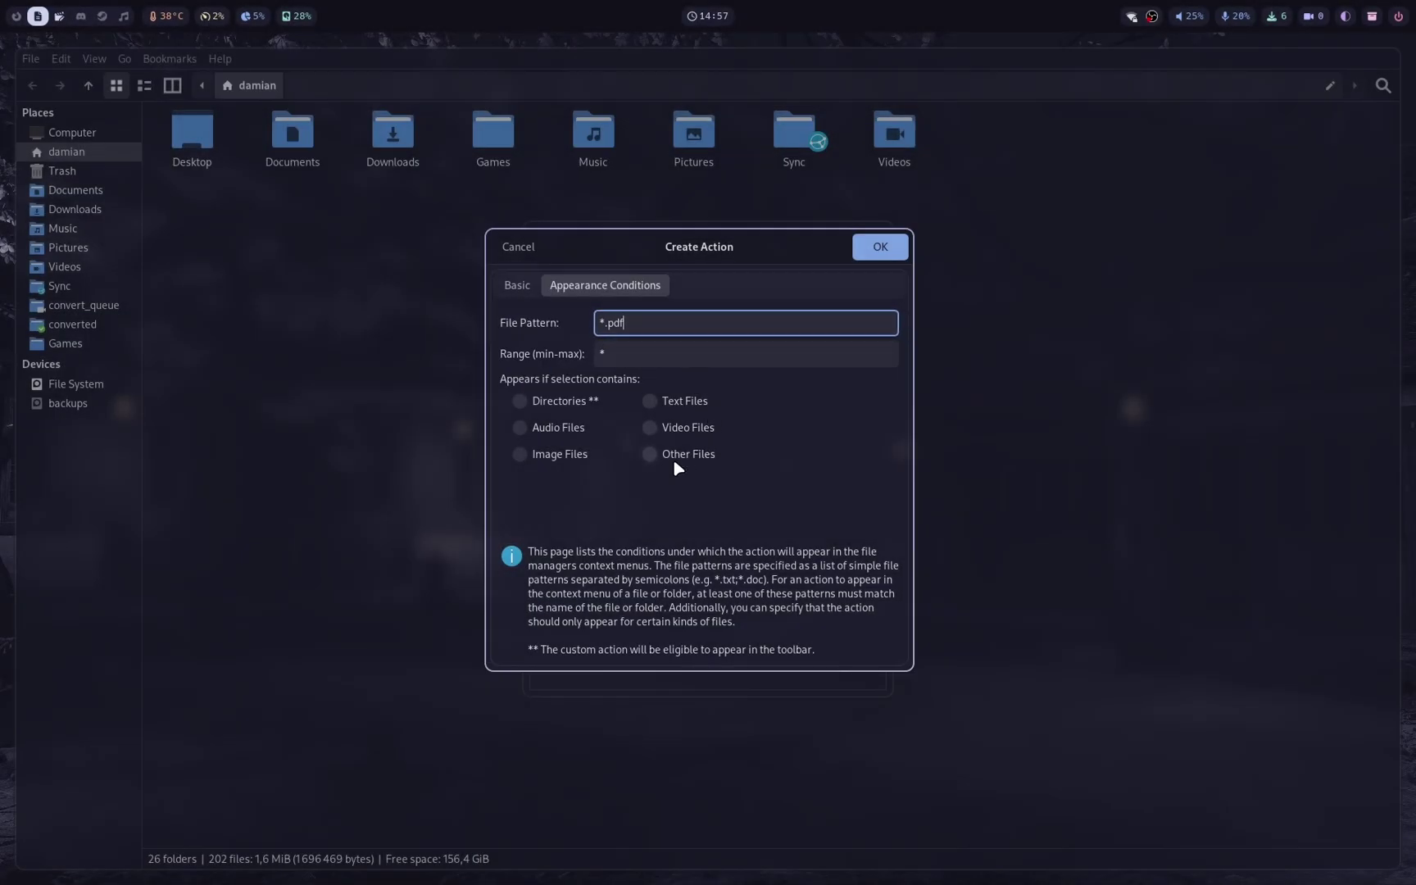
click(649, 453)
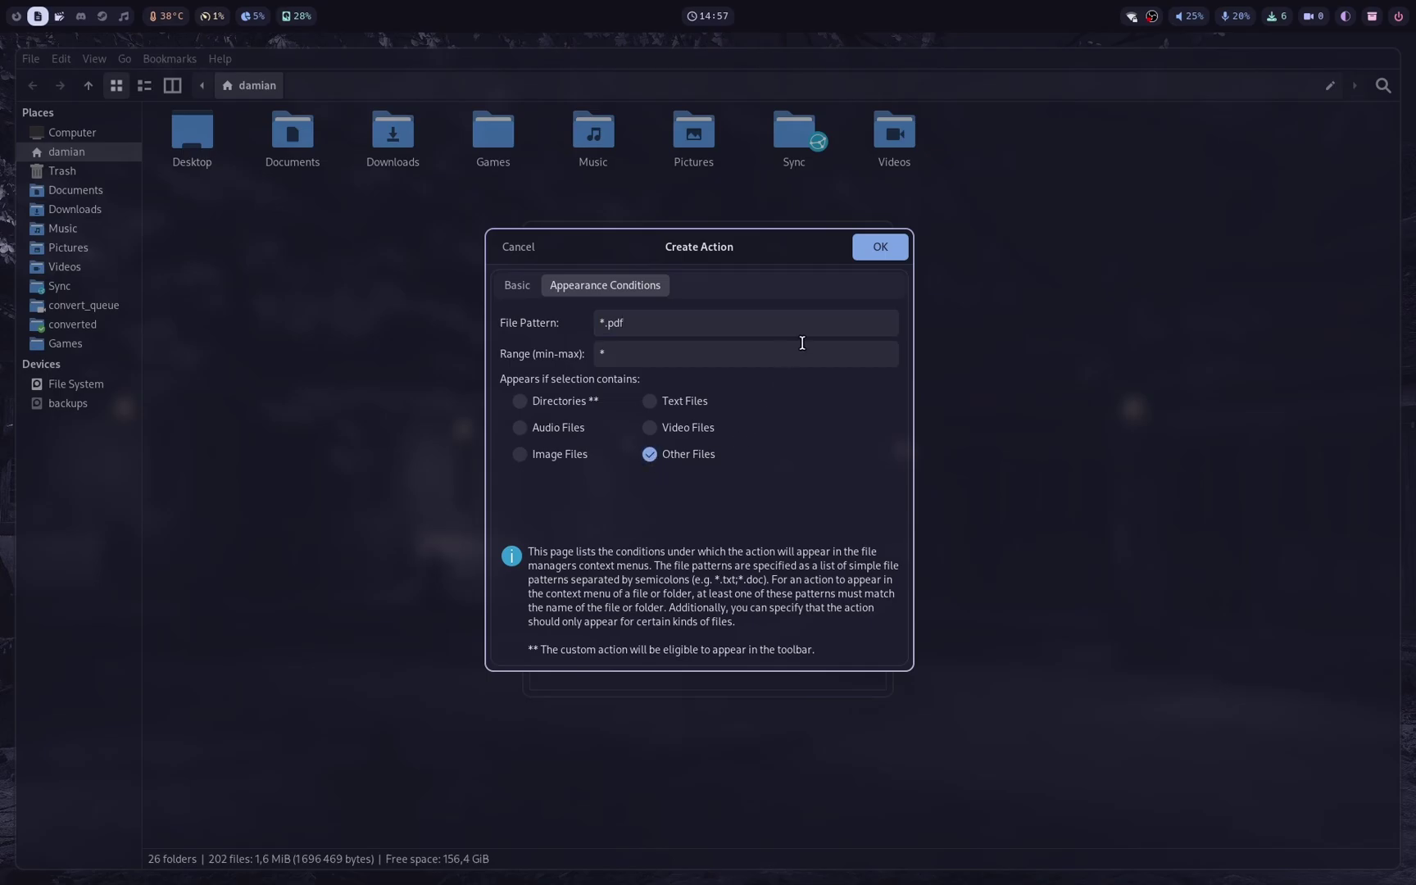
click(891, 254)
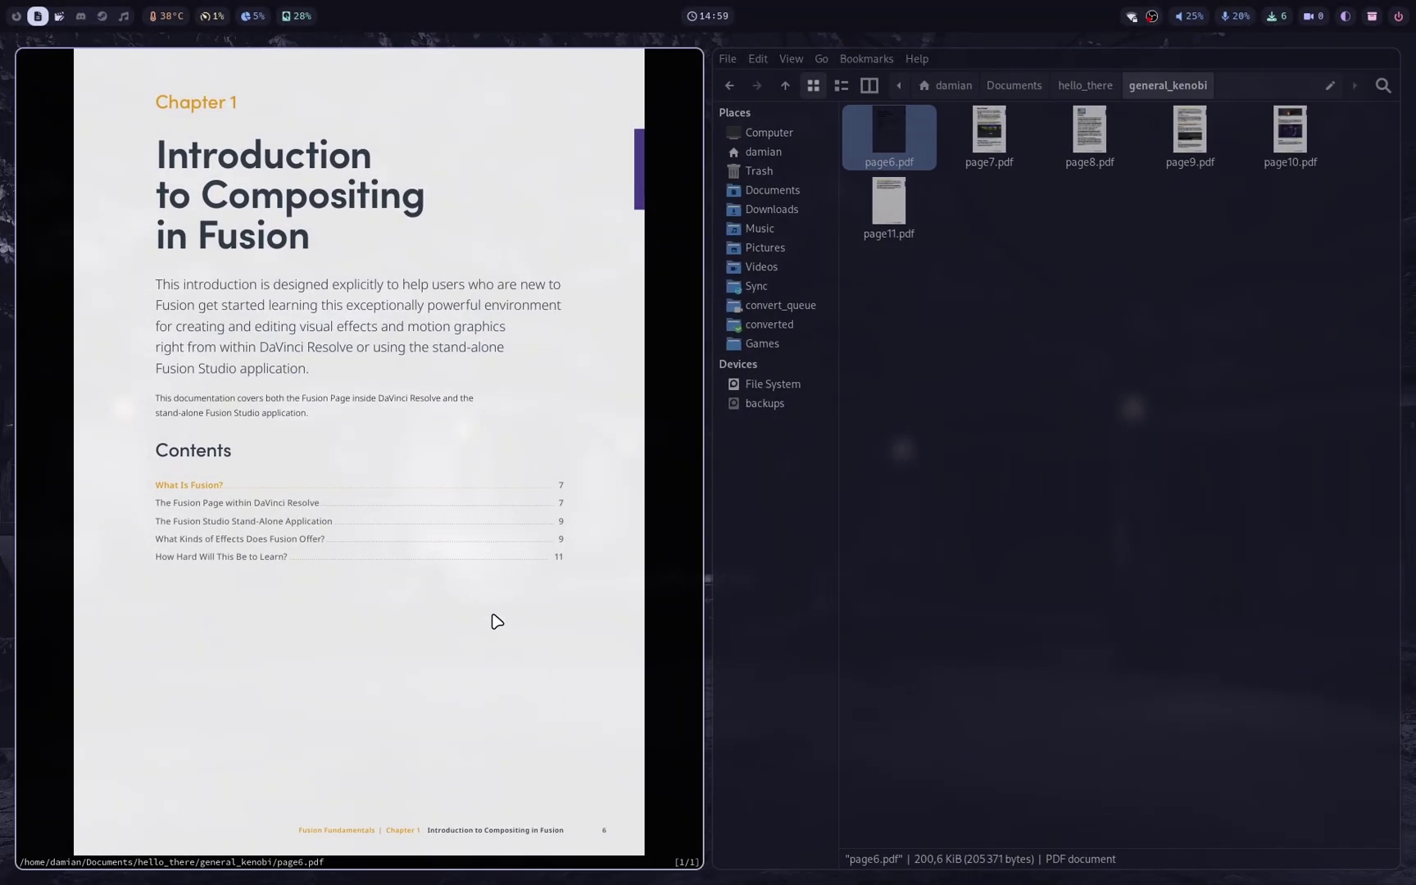
Merge the six selected page PDFs into merged.pdf via Merge PDFs and open it in zathura.
key(q)
drag(185, 202, 738, 133)
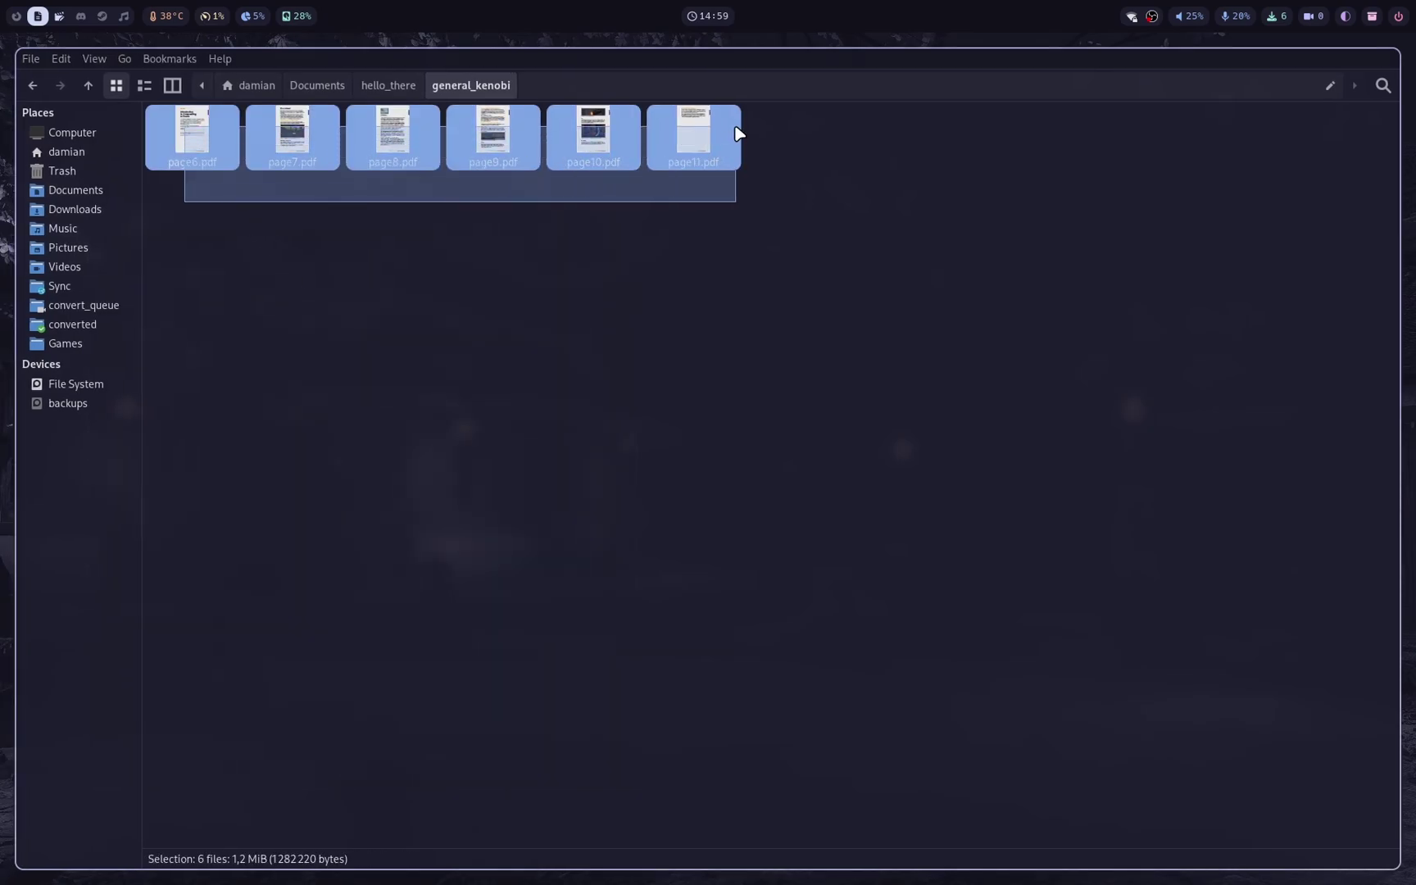
right_click(695, 133)
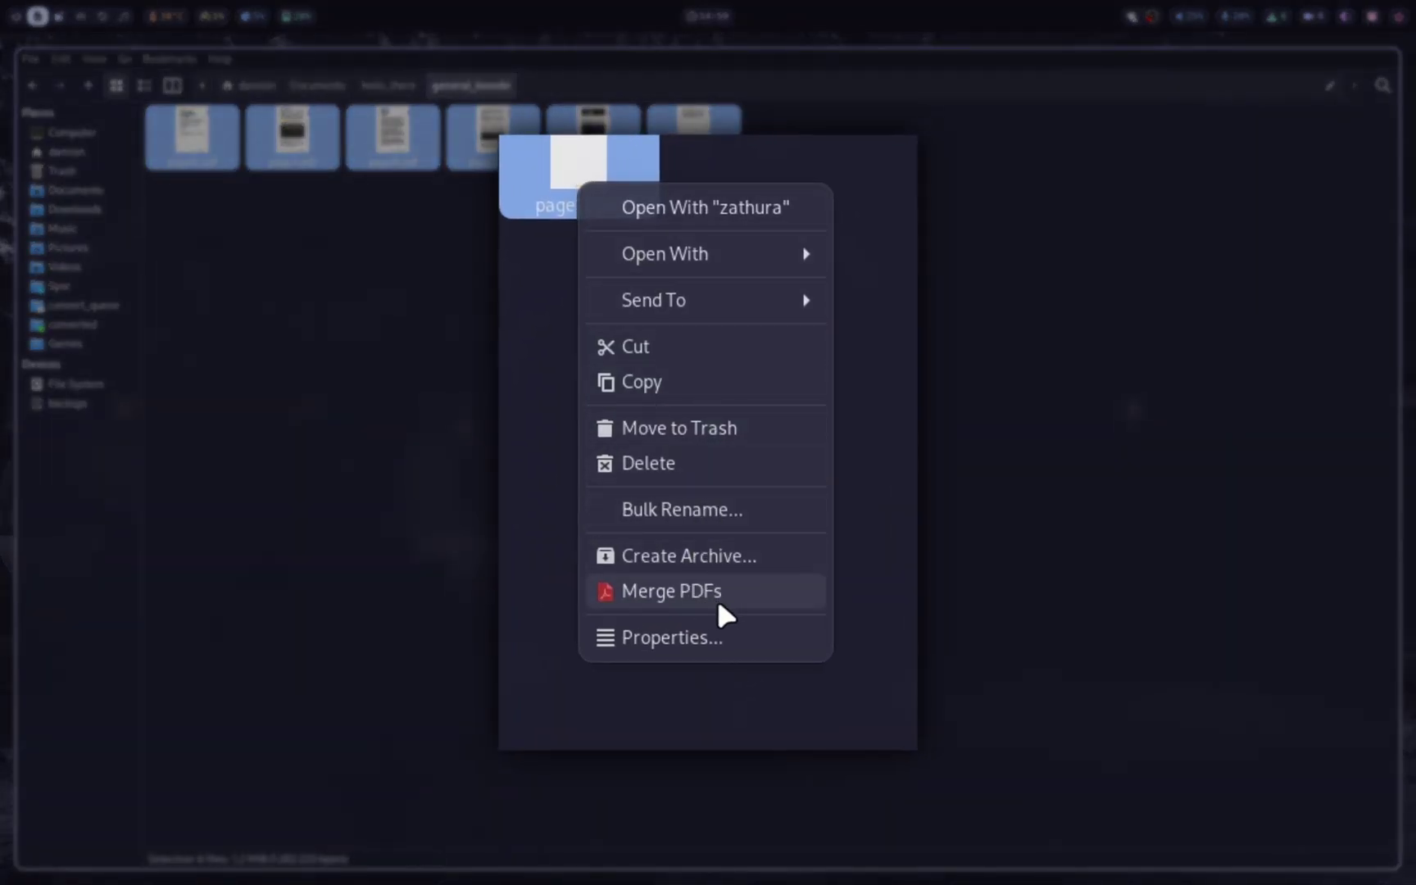
click(787, 396)
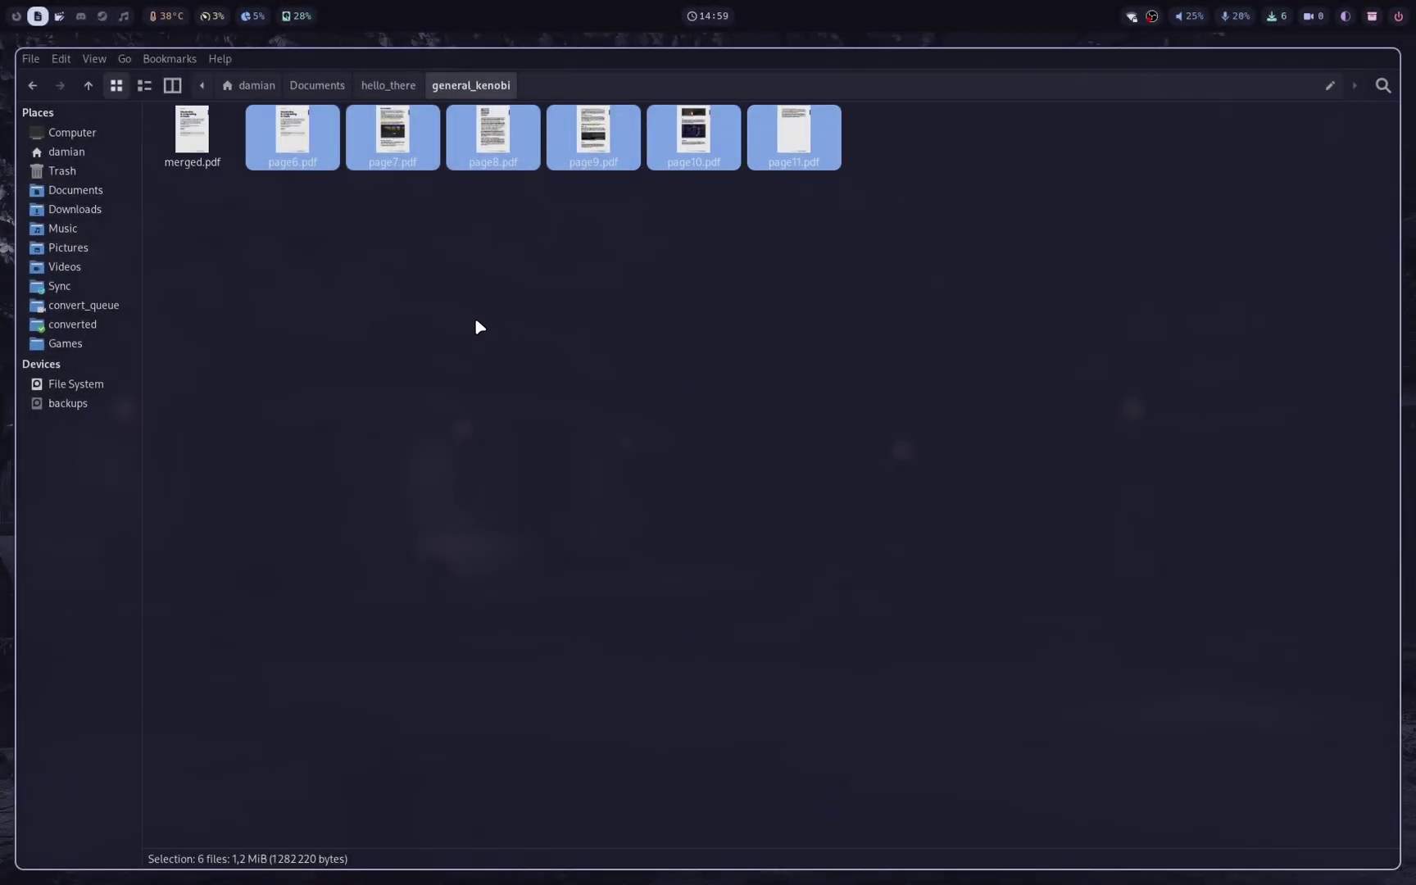
double_click(208, 150)
scroll(499, 386, down, 2)
scroll(522, 386, down, 5)
scroll(522, 384, down, 10)
scroll(522, 383, down, 10)
scroll(521, 383, down, 10)
scroll(521, 383, down, 10)
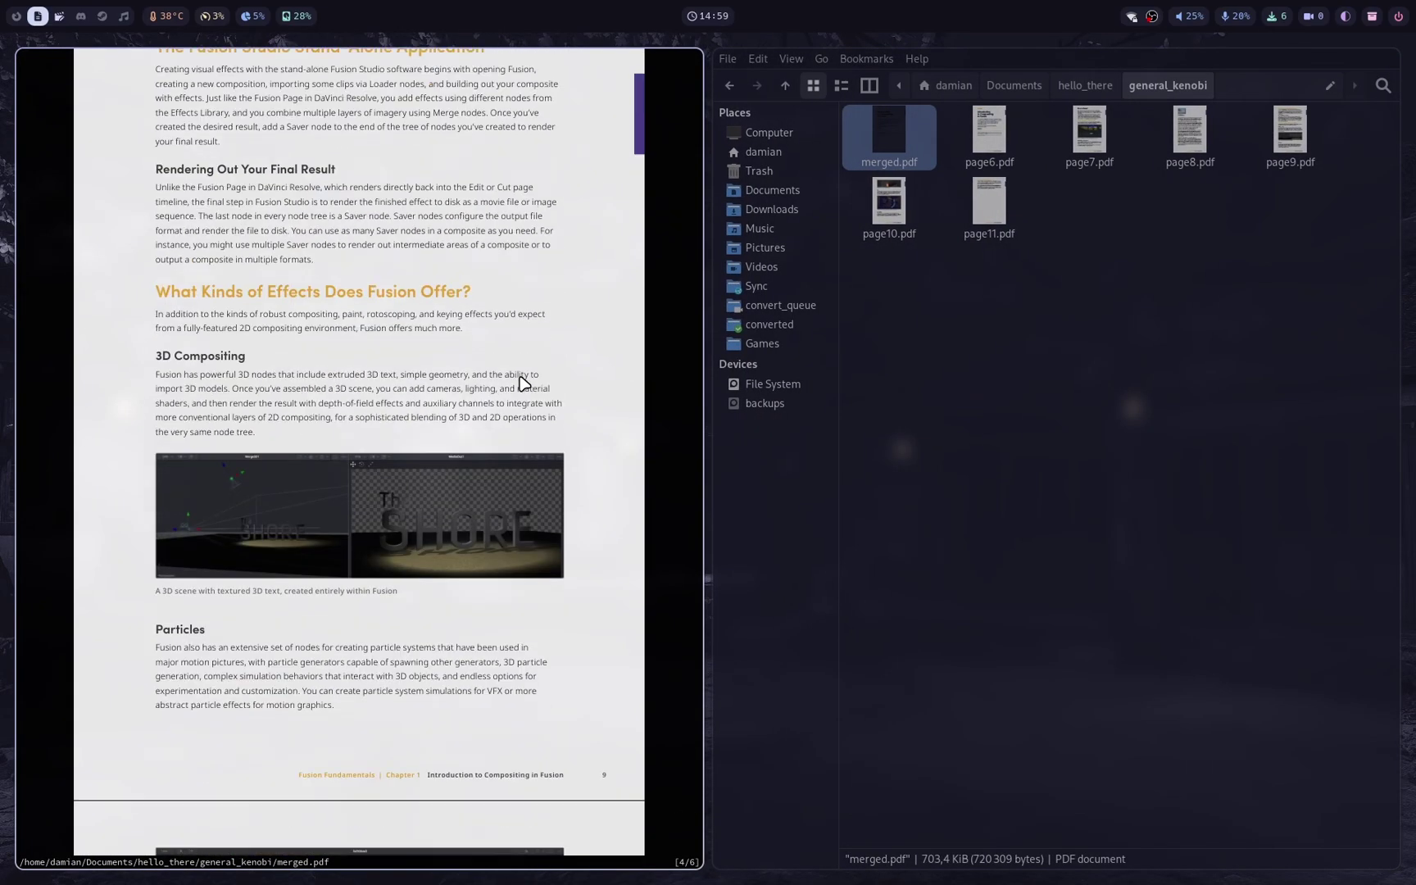
scroll(522, 384, down, 10)
scroll(521, 384, down, 10)
scroll(521, 384, down, 8)
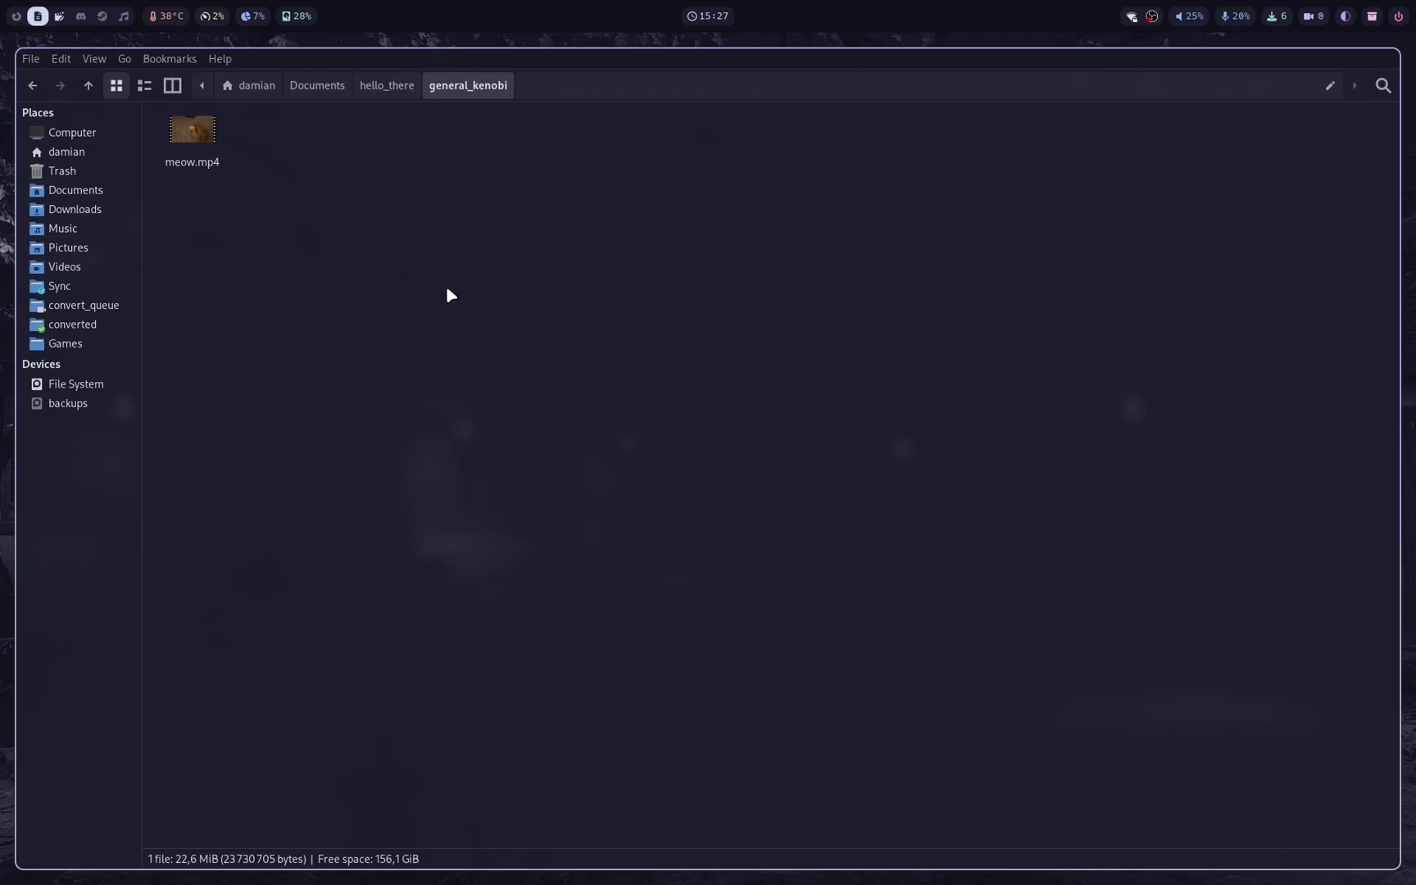
double_click(210, 153)
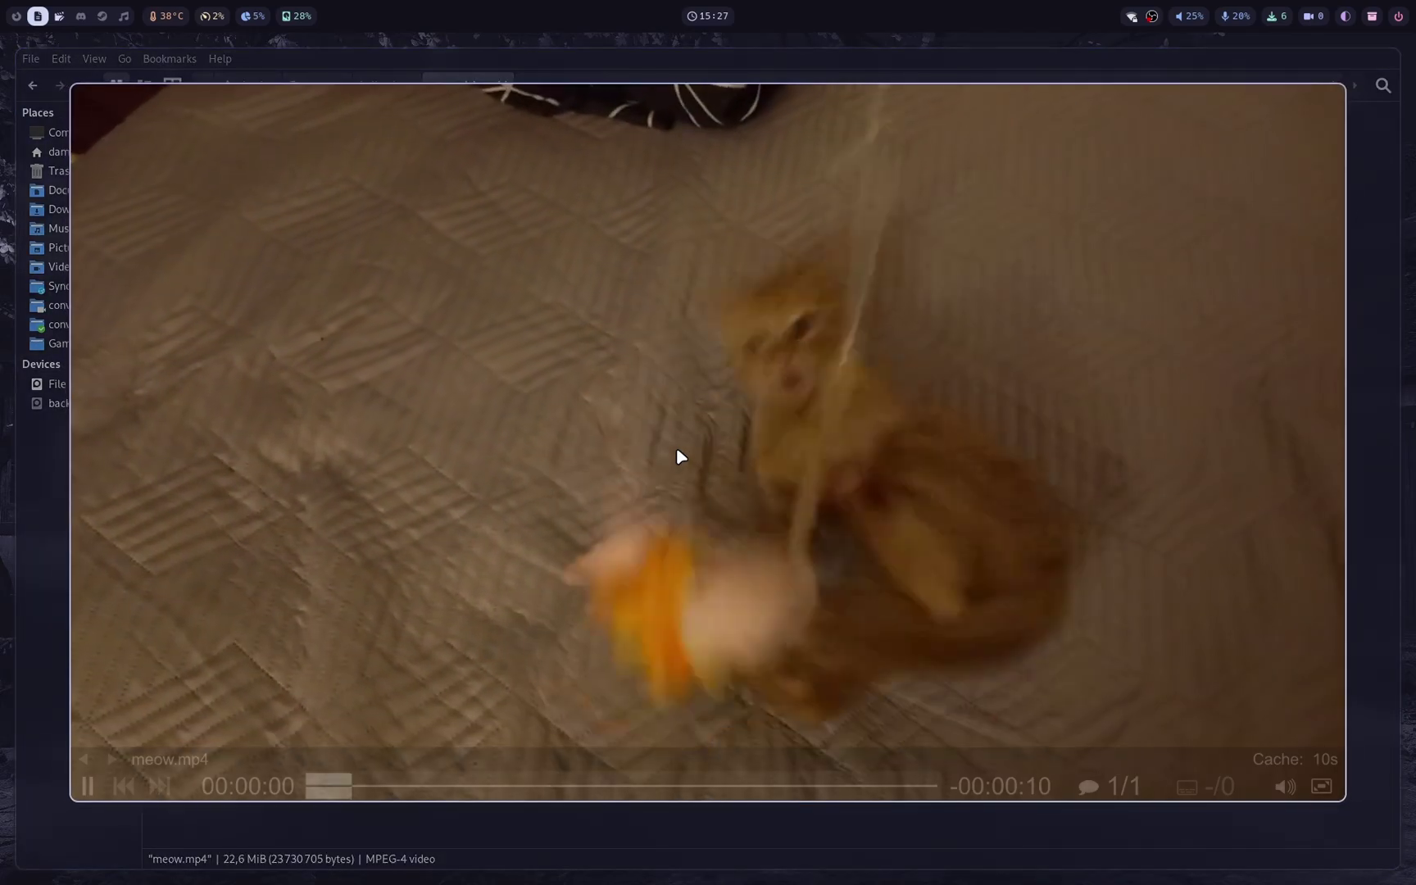
key(i)
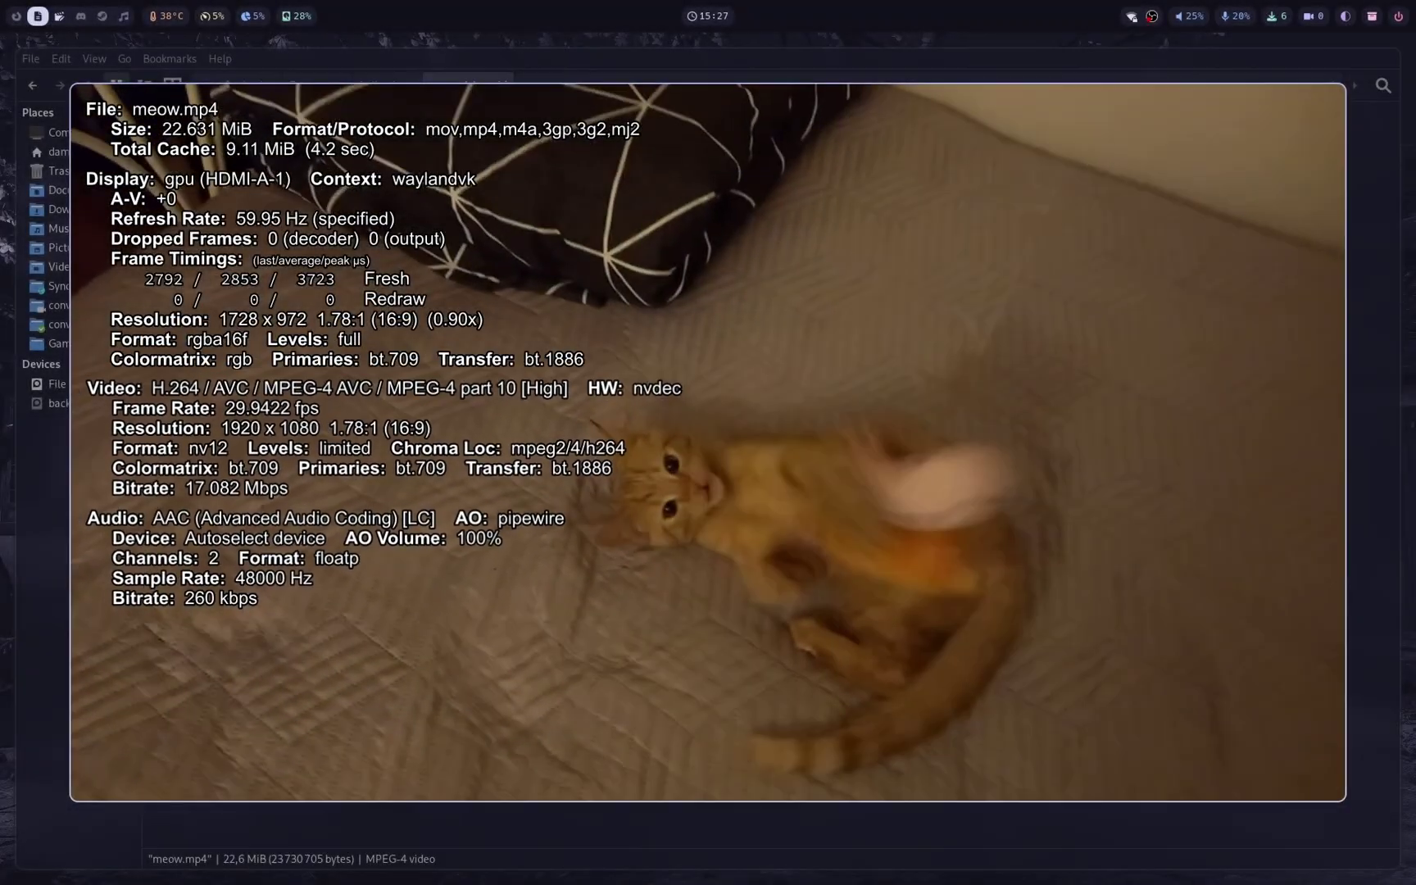
key(q)
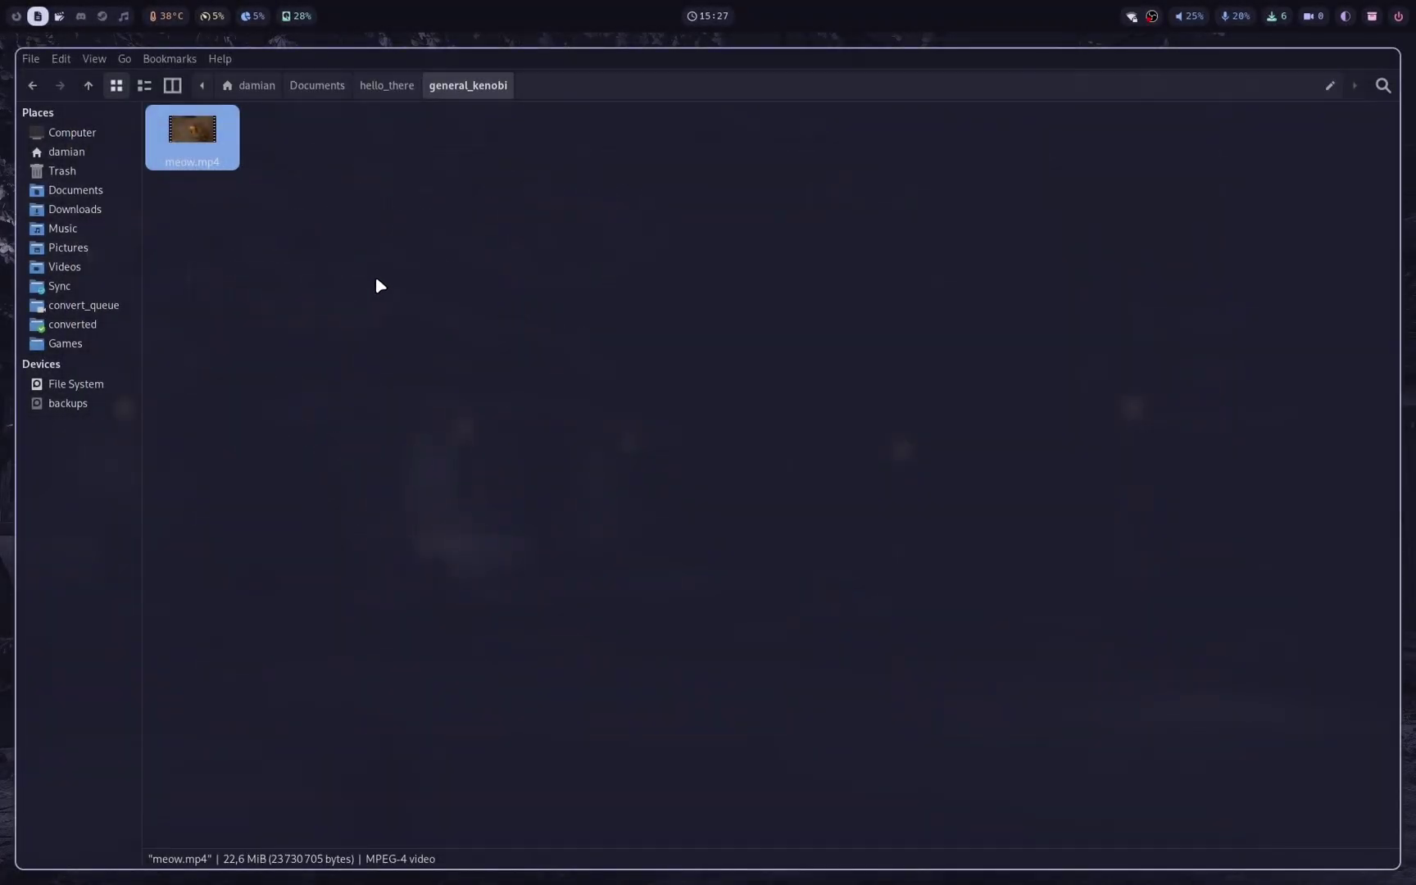
Show the Properties of meow.mp4 (MPEG-4 video, 22.6 MiB).
right_click(206, 145)
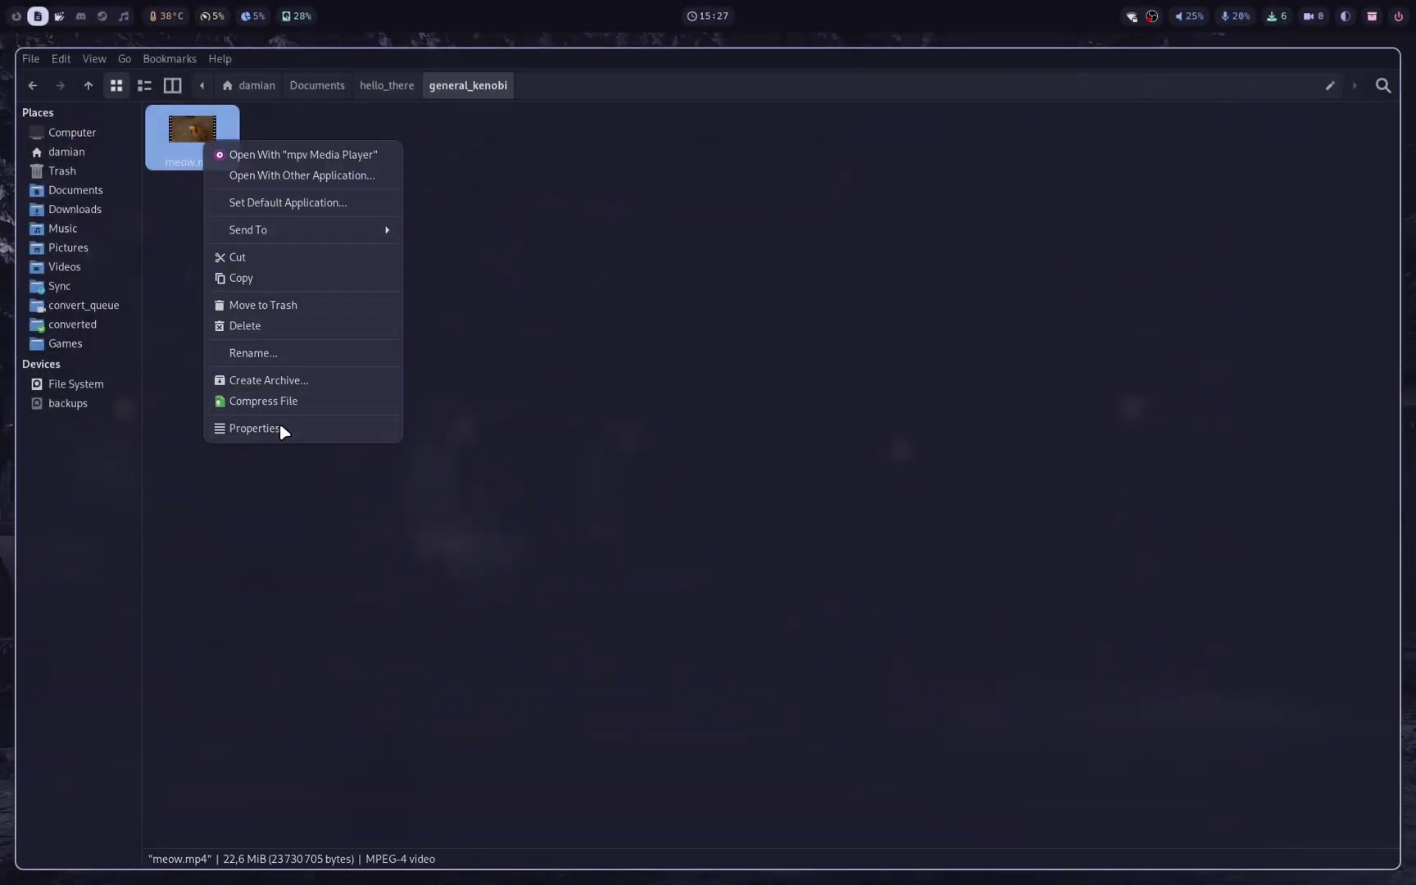
click(279, 430)
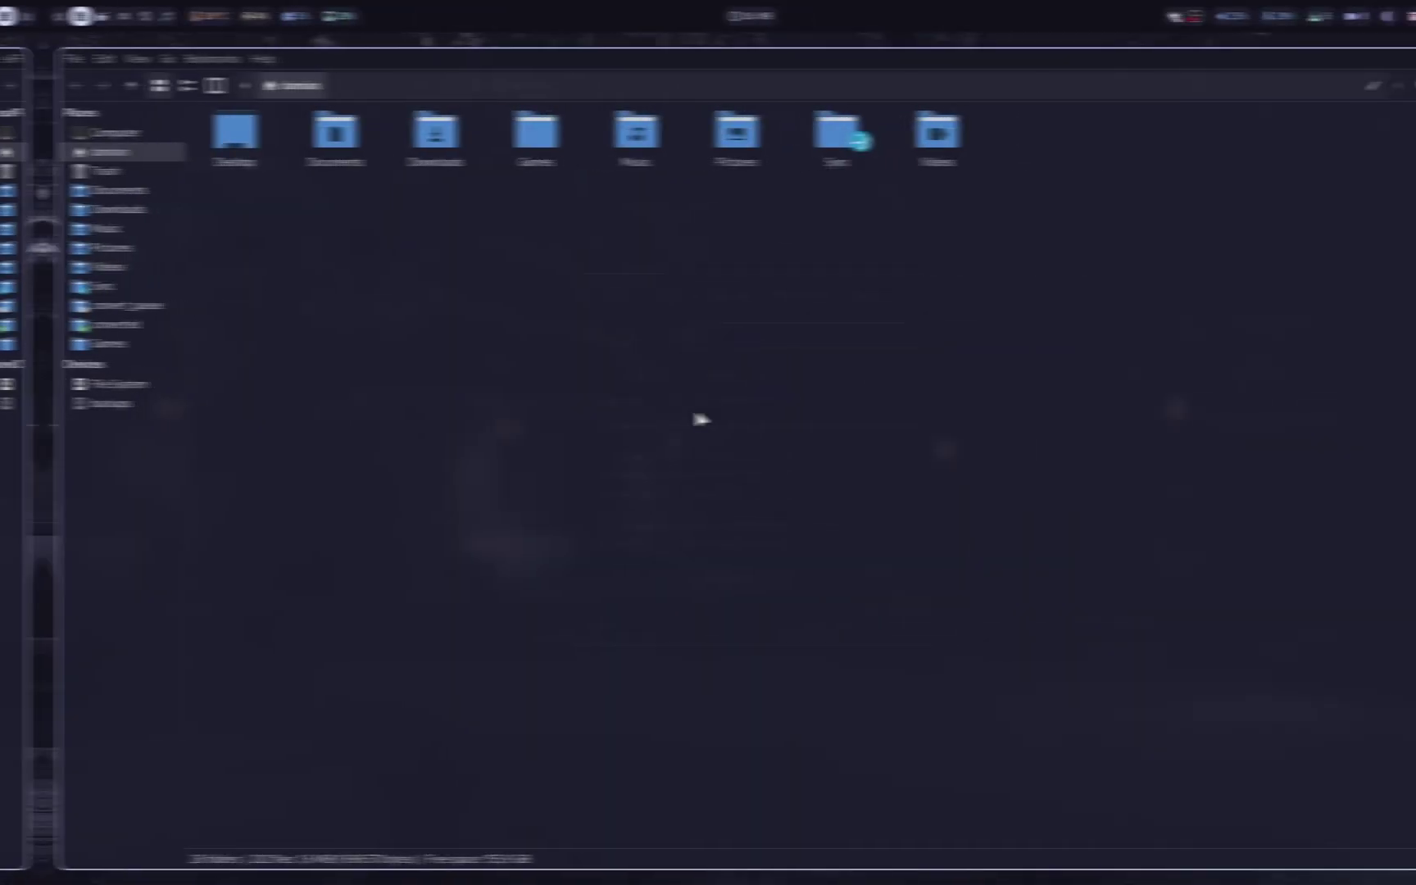
Start a new custom action named Media info with the play-video icon.
click(63, 59)
click(140, 404)
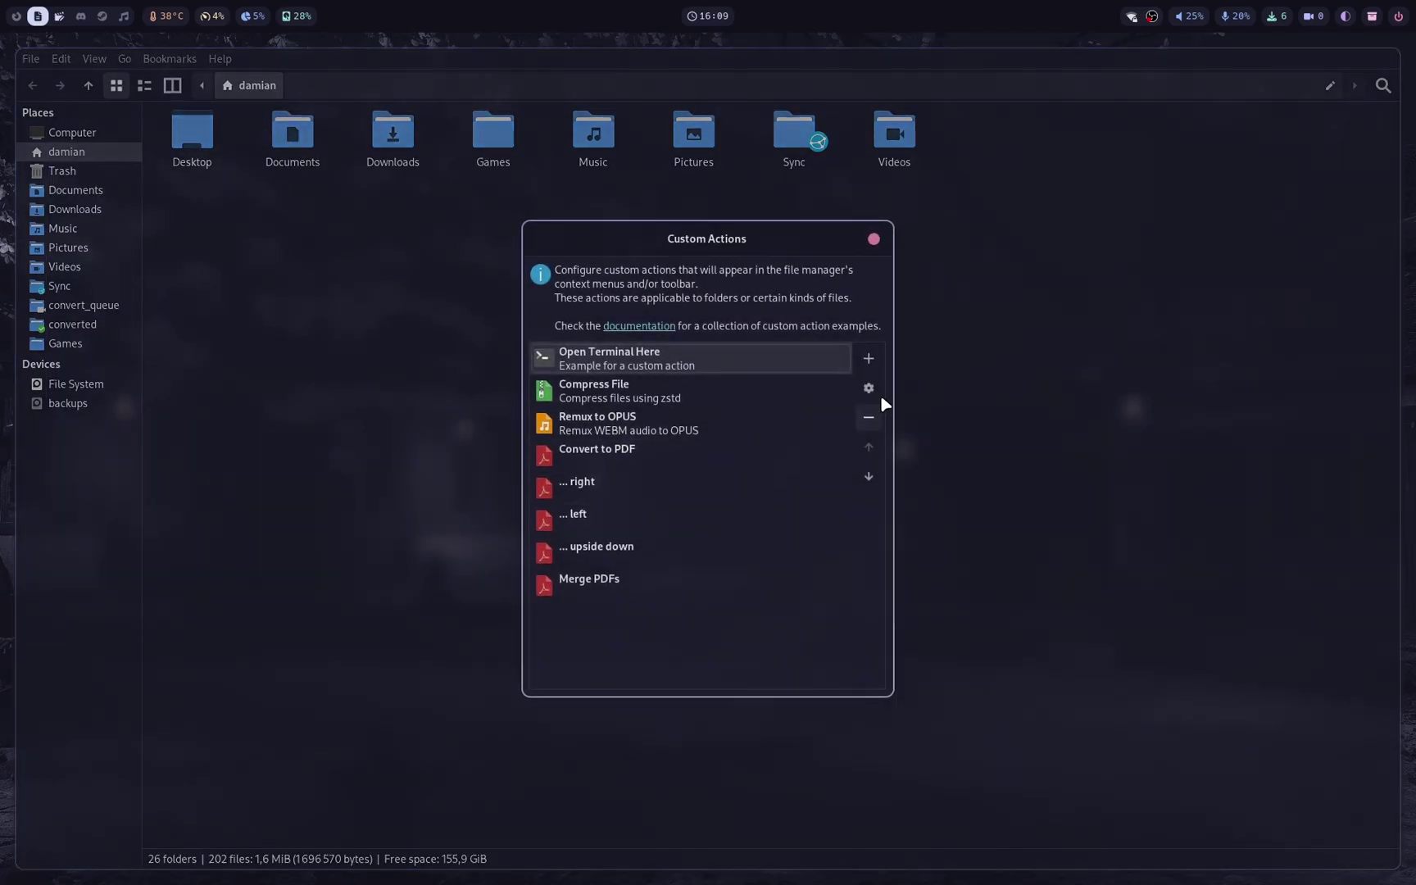
click(870, 359)
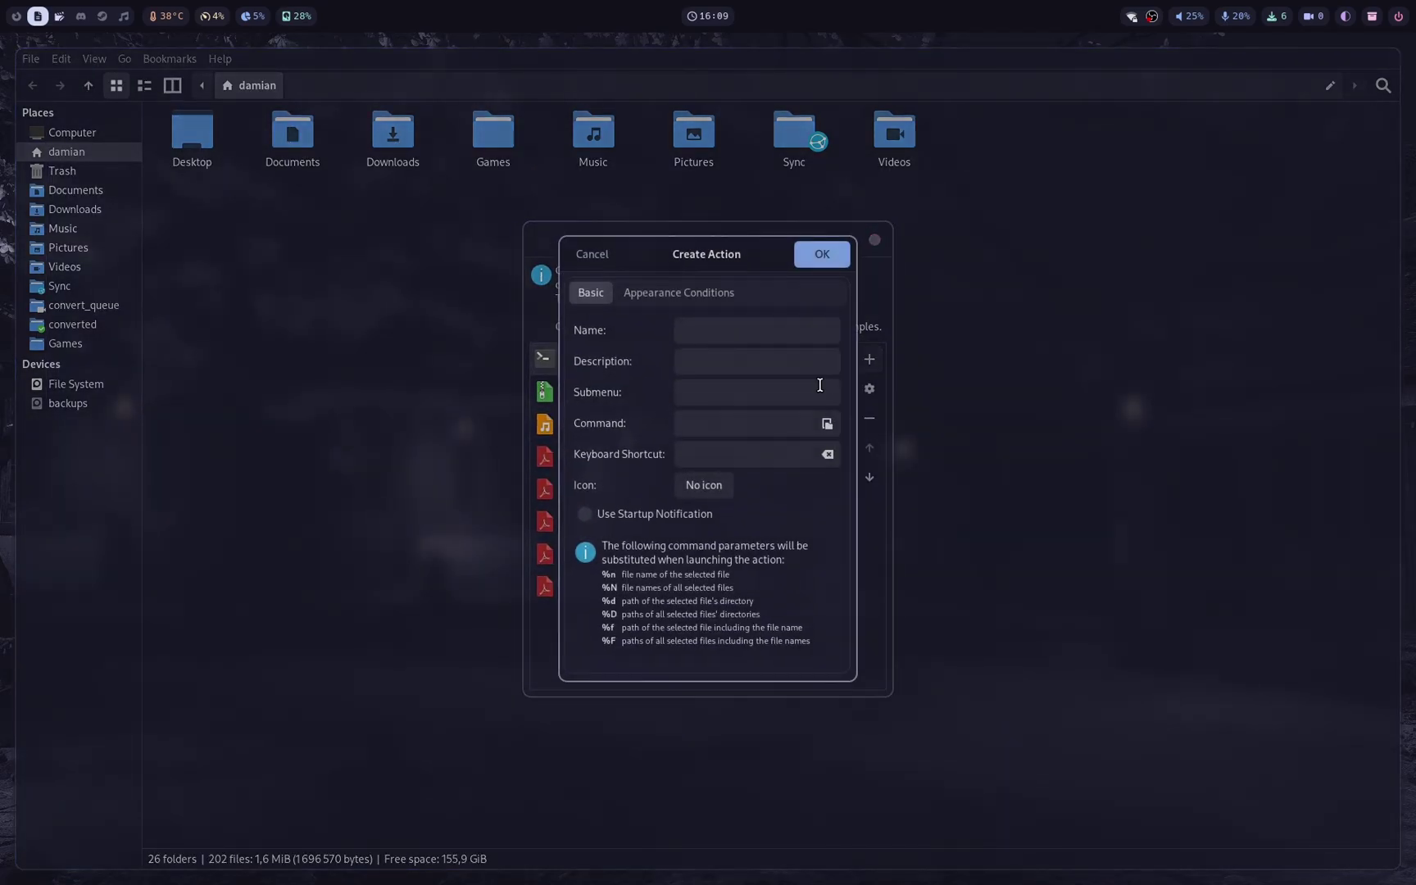
click(773, 338)
text(Media info)
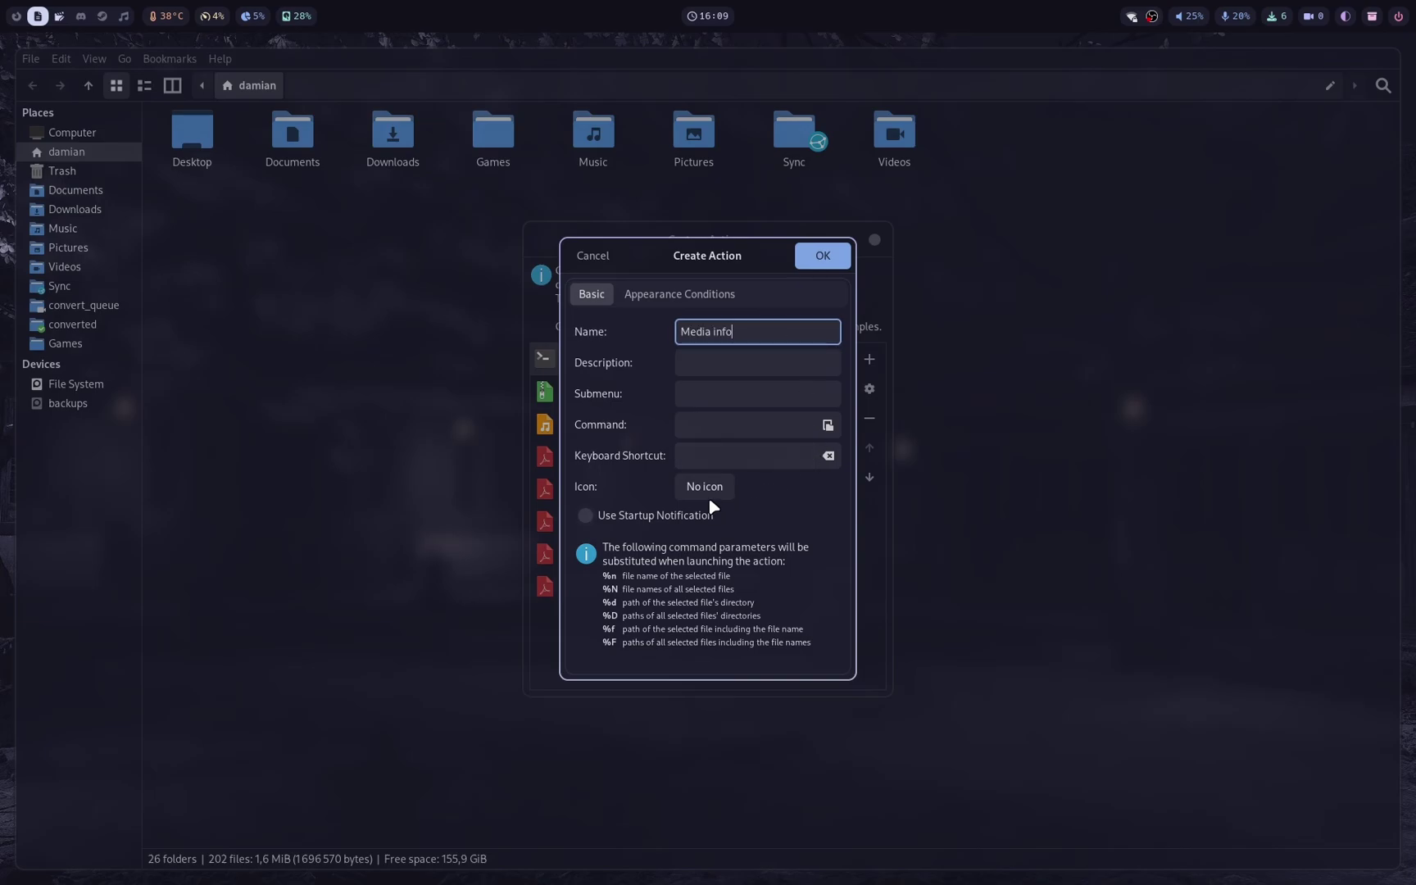
click(710, 500)
text(video)
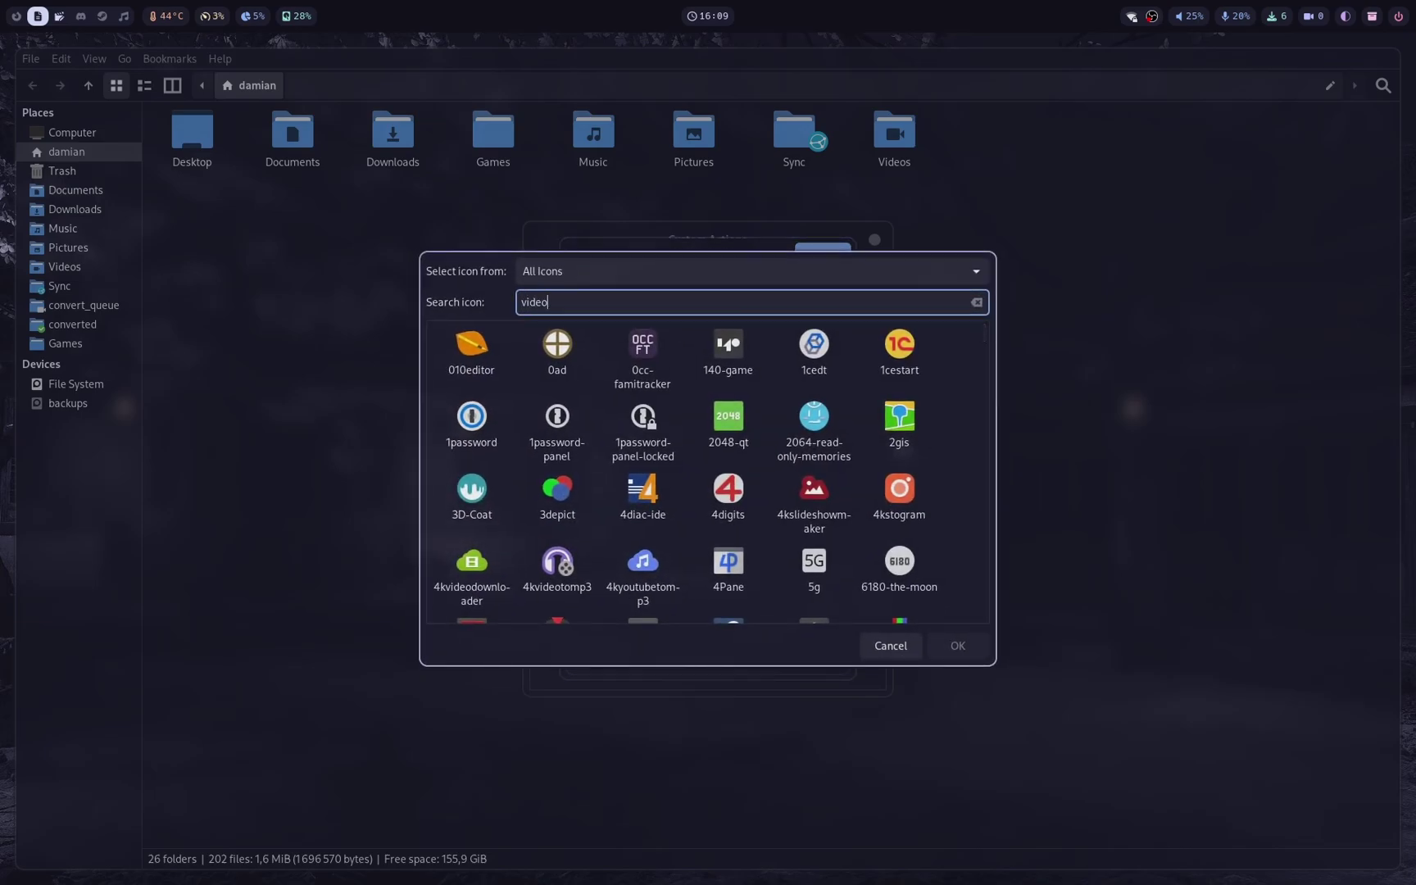
click(728, 353)
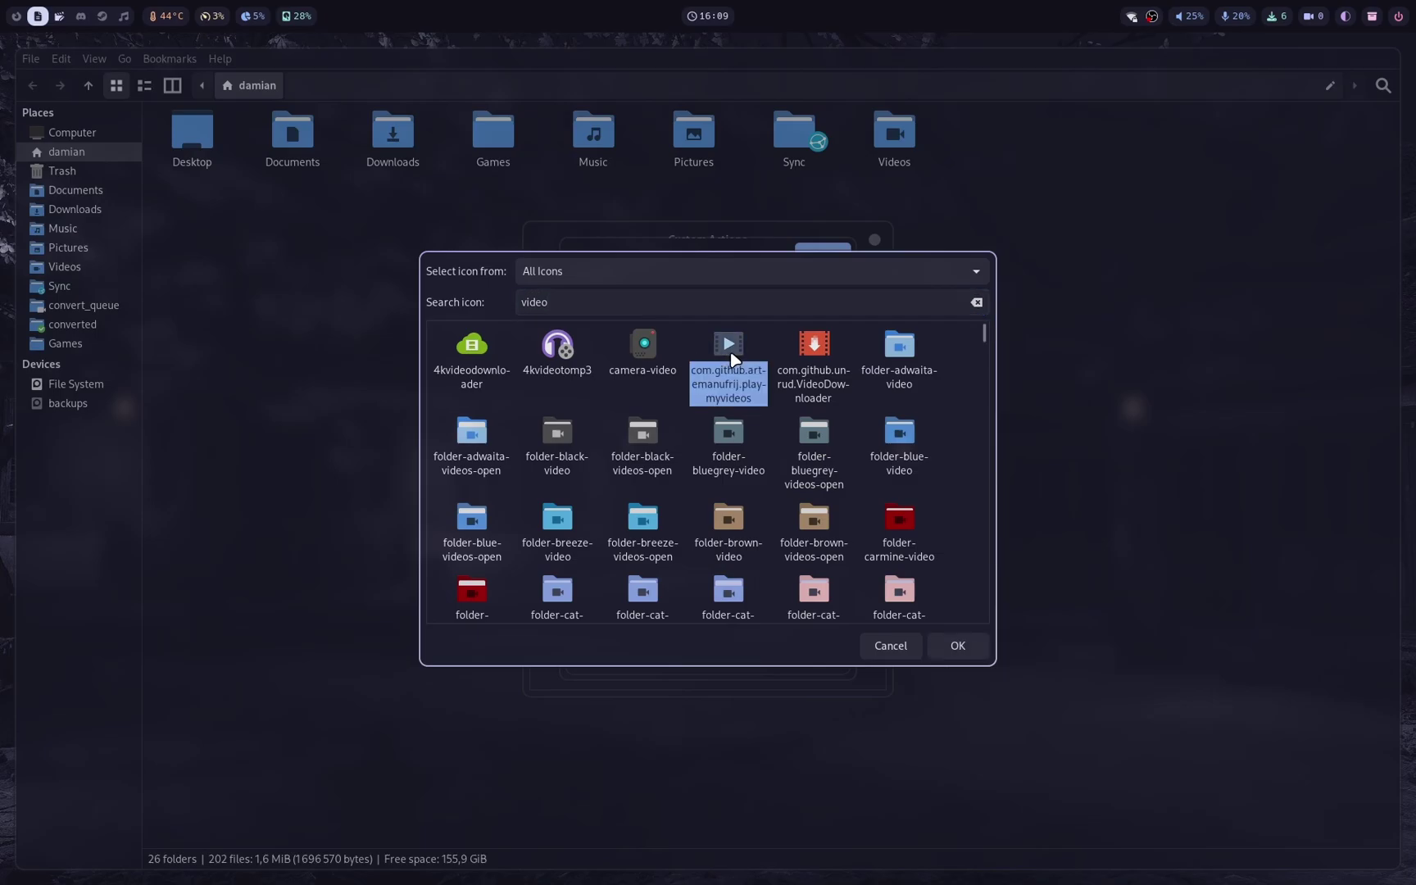
click(942, 646)
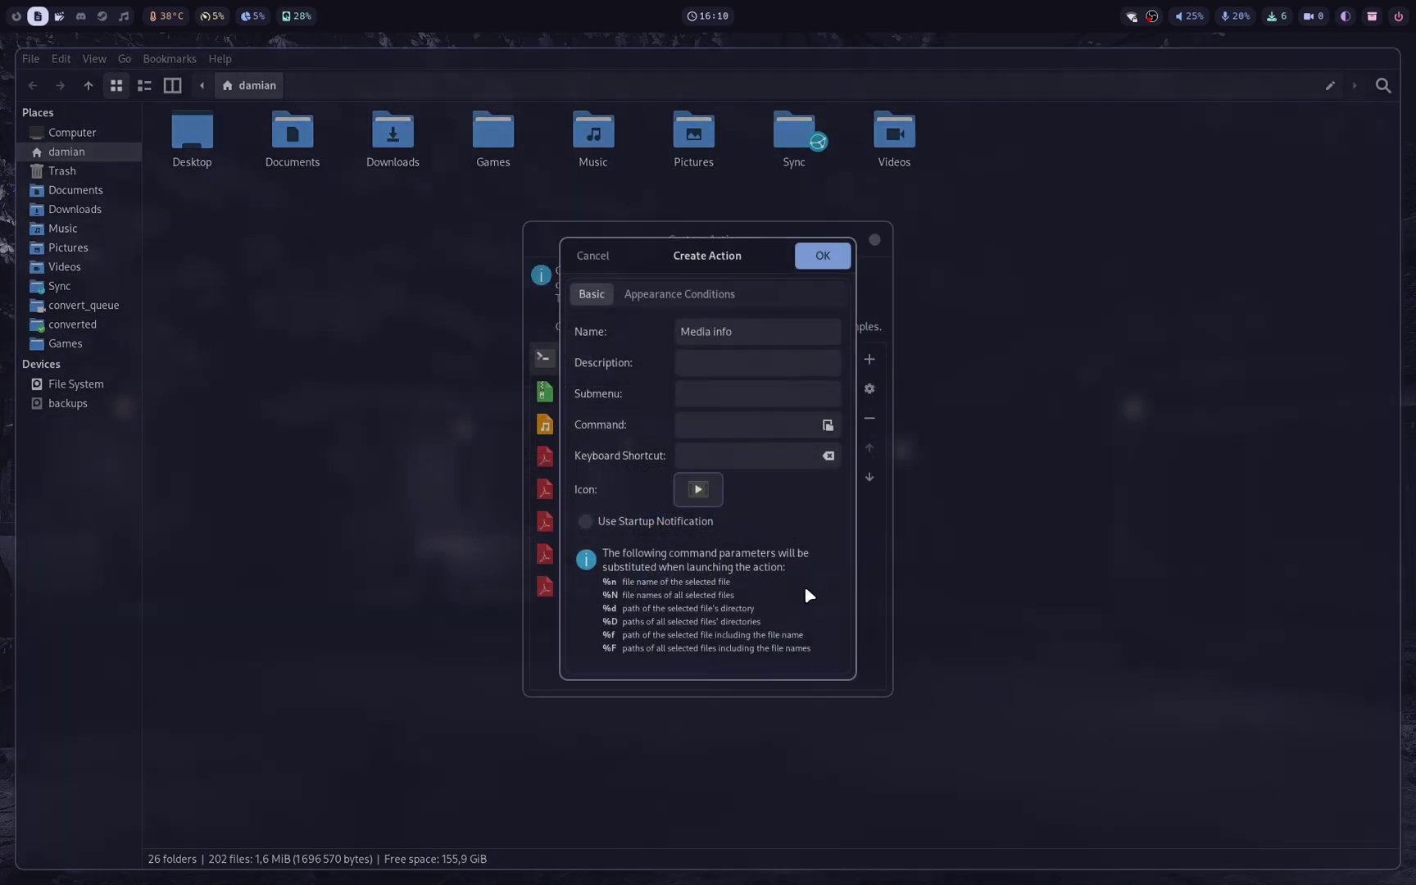
Set the foot -H ffprobe -hide_banner %f command, enable Audio and Video Files, and save Media info.
click(743, 429)
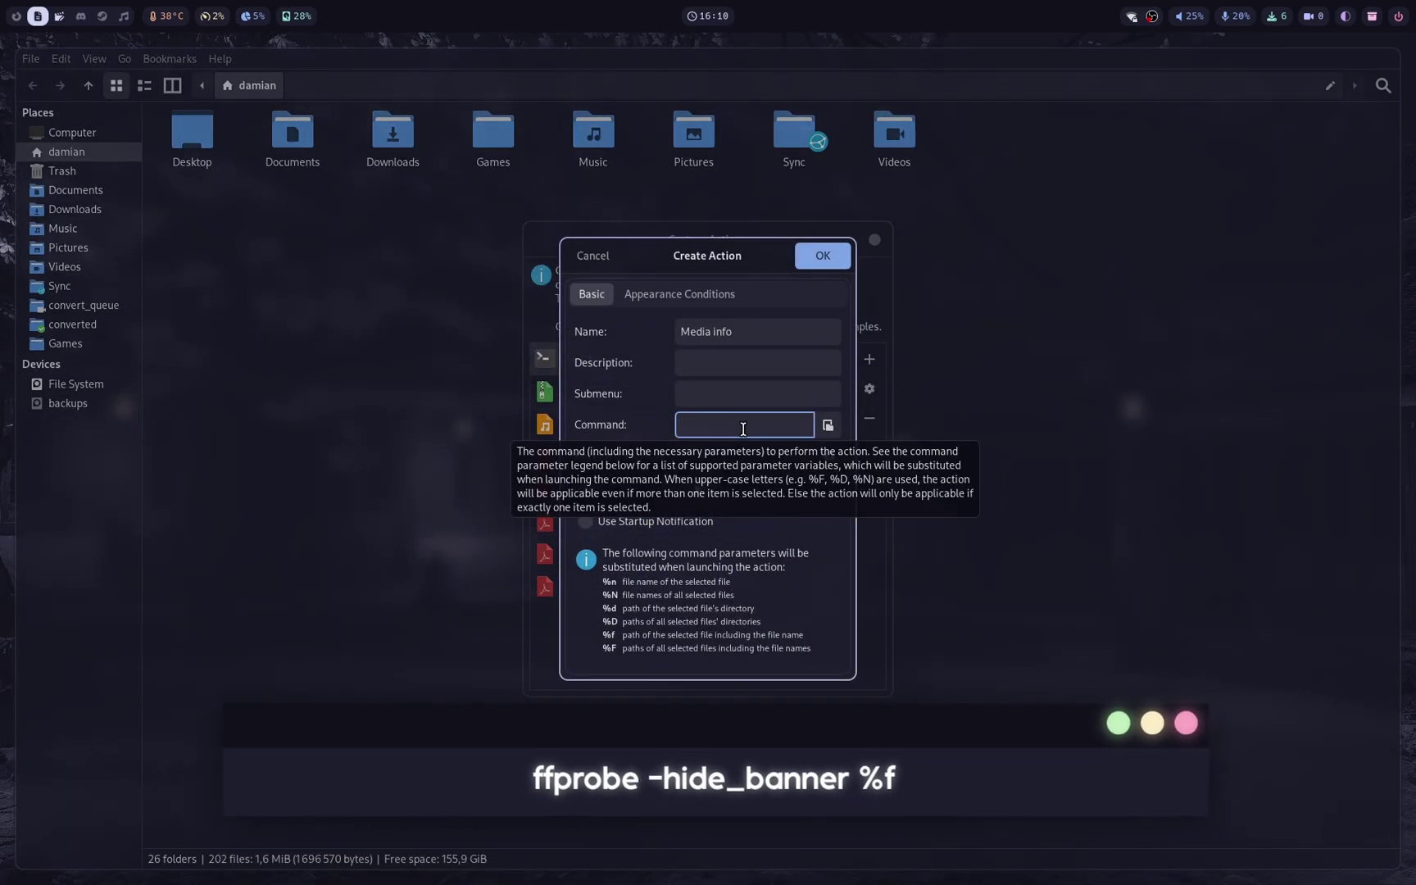
key(super+v)
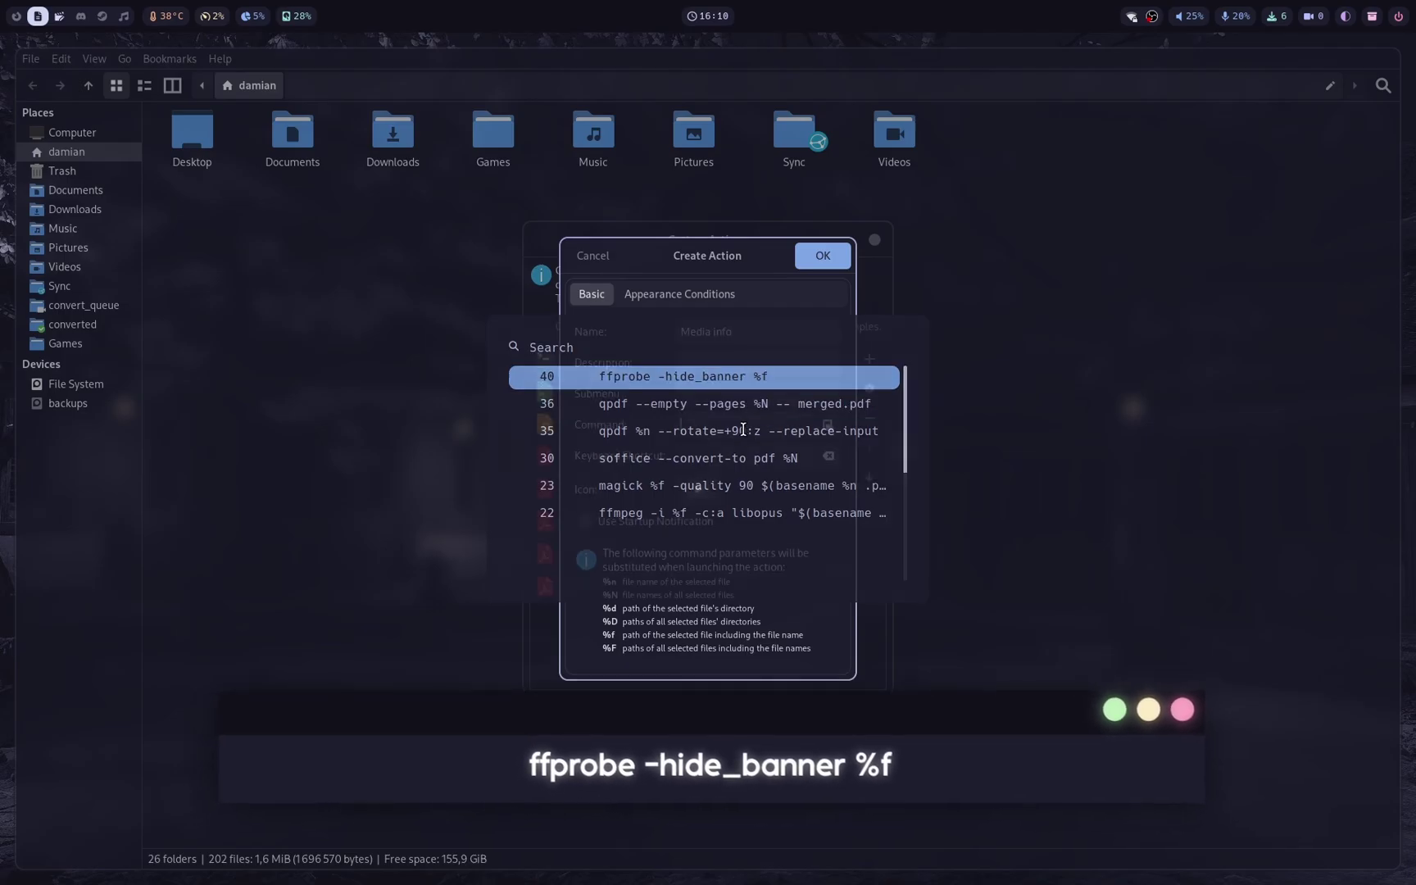
key(Return)
text(ffprobe -hide_banner %f)
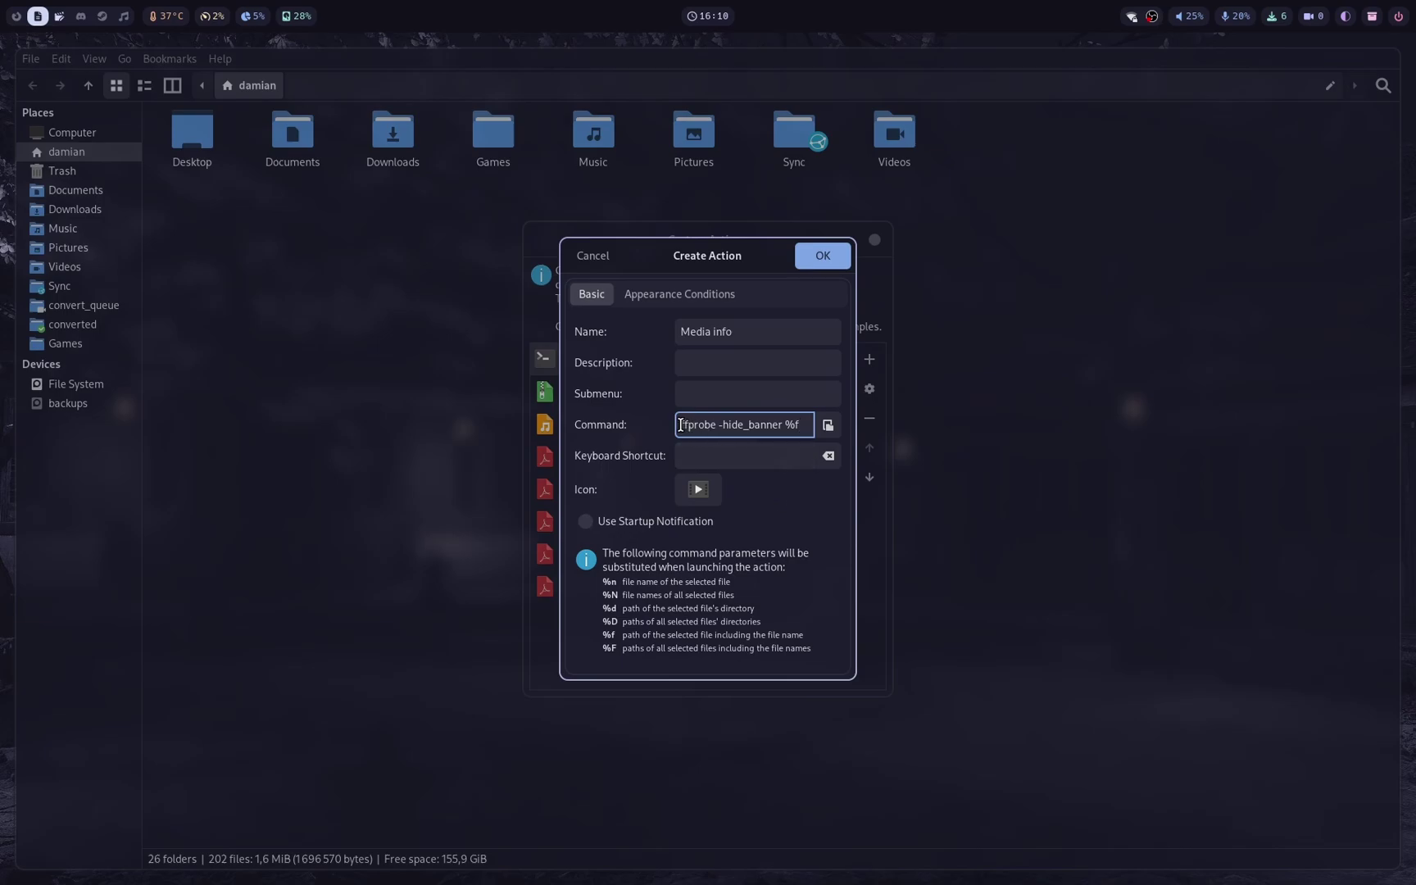
text(foo)
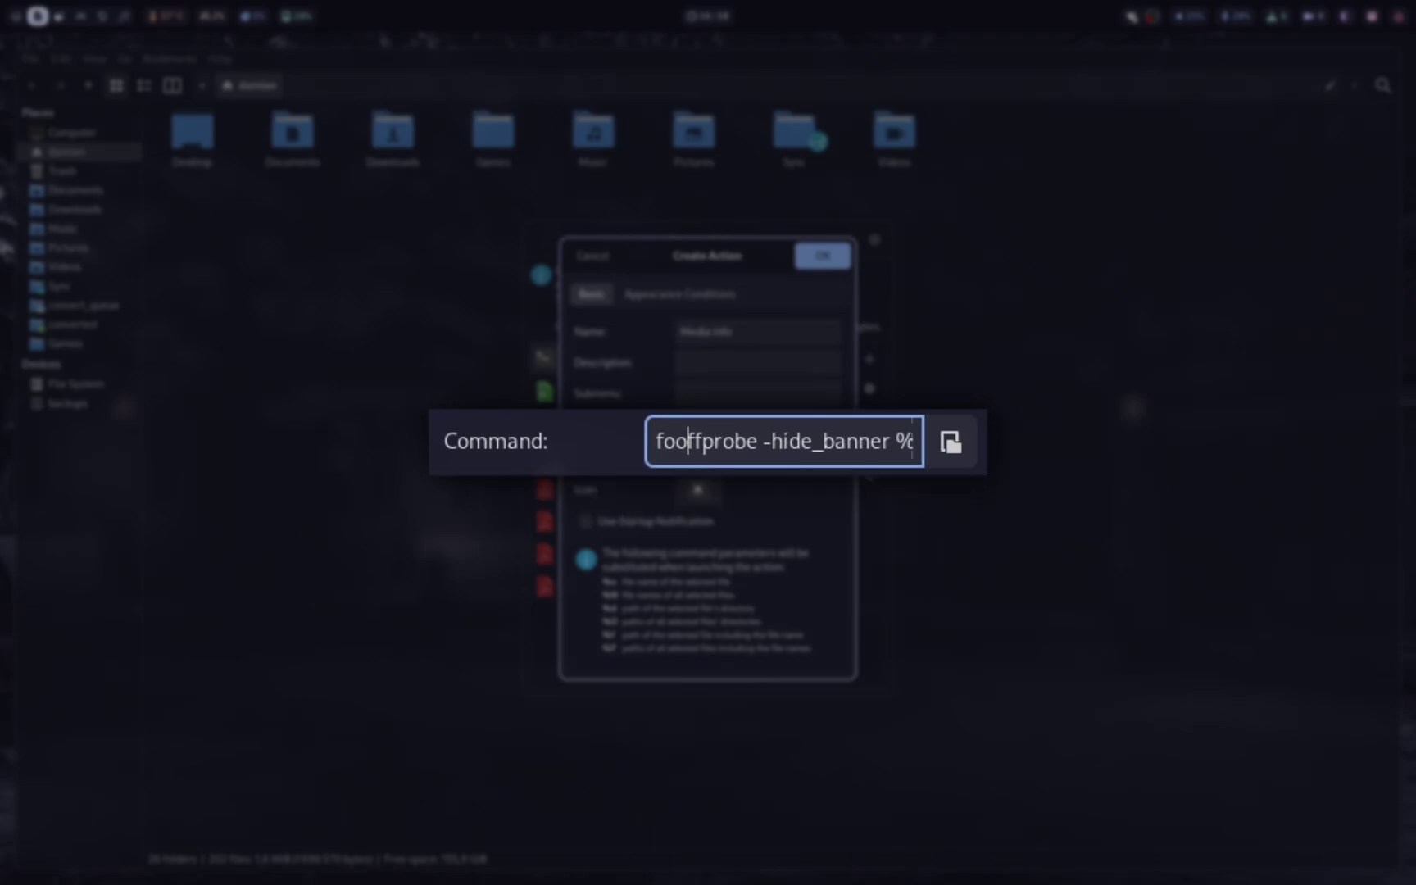
text(t -H)
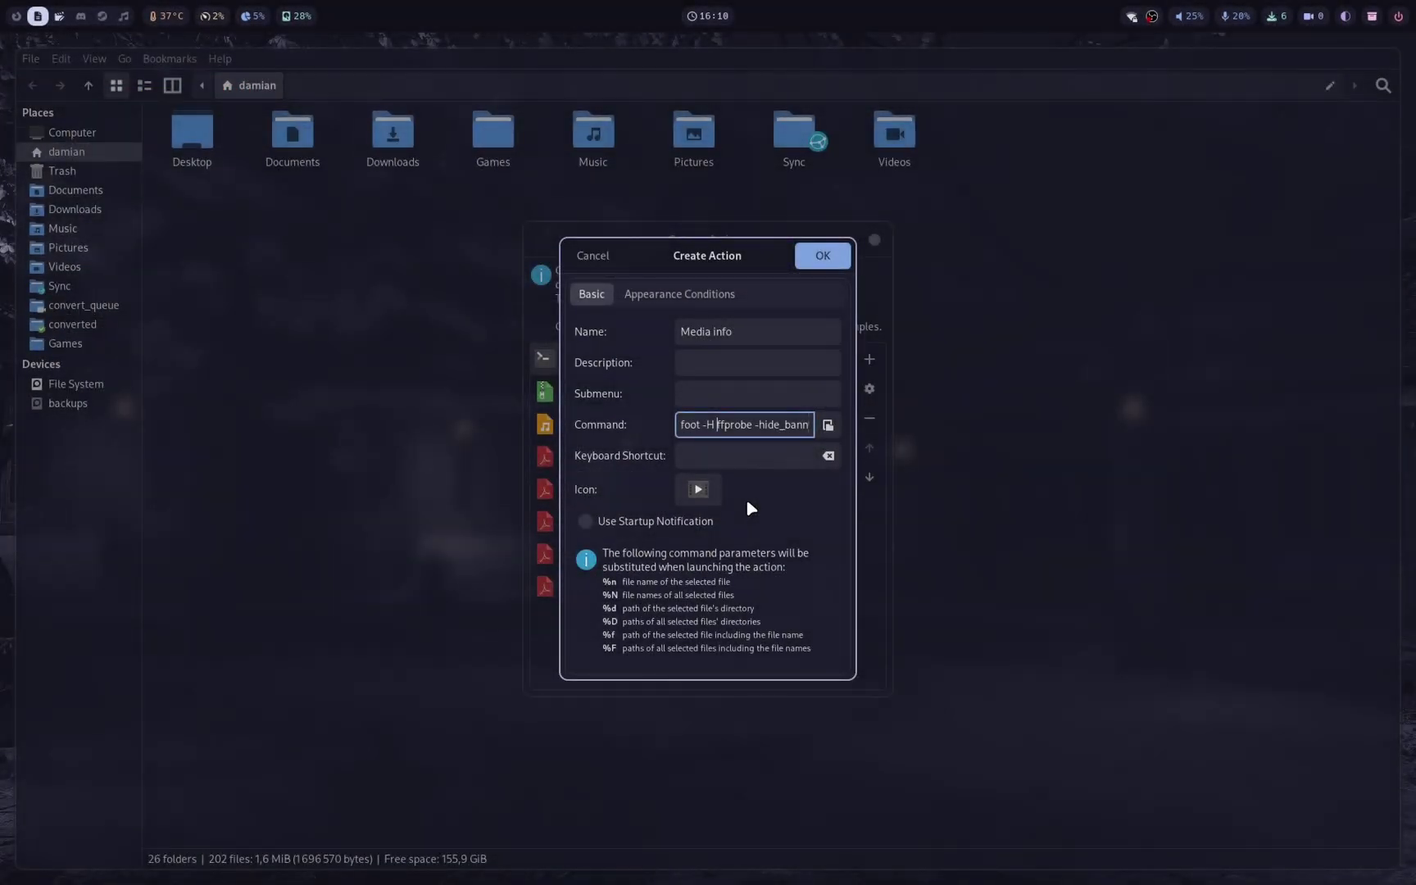
click(709, 297)
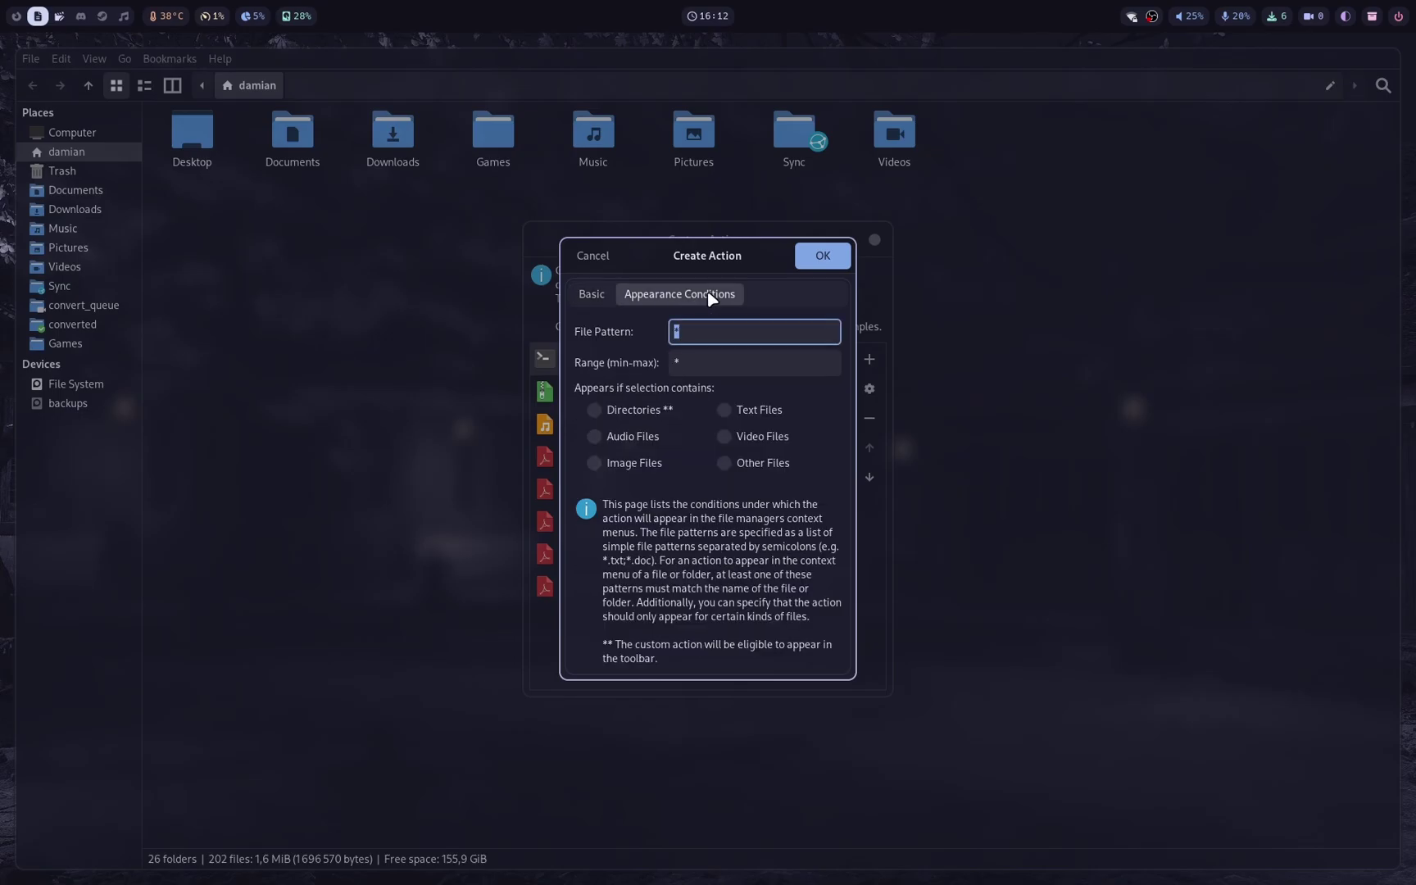
click(596, 437)
click(721, 438)
click(824, 256)
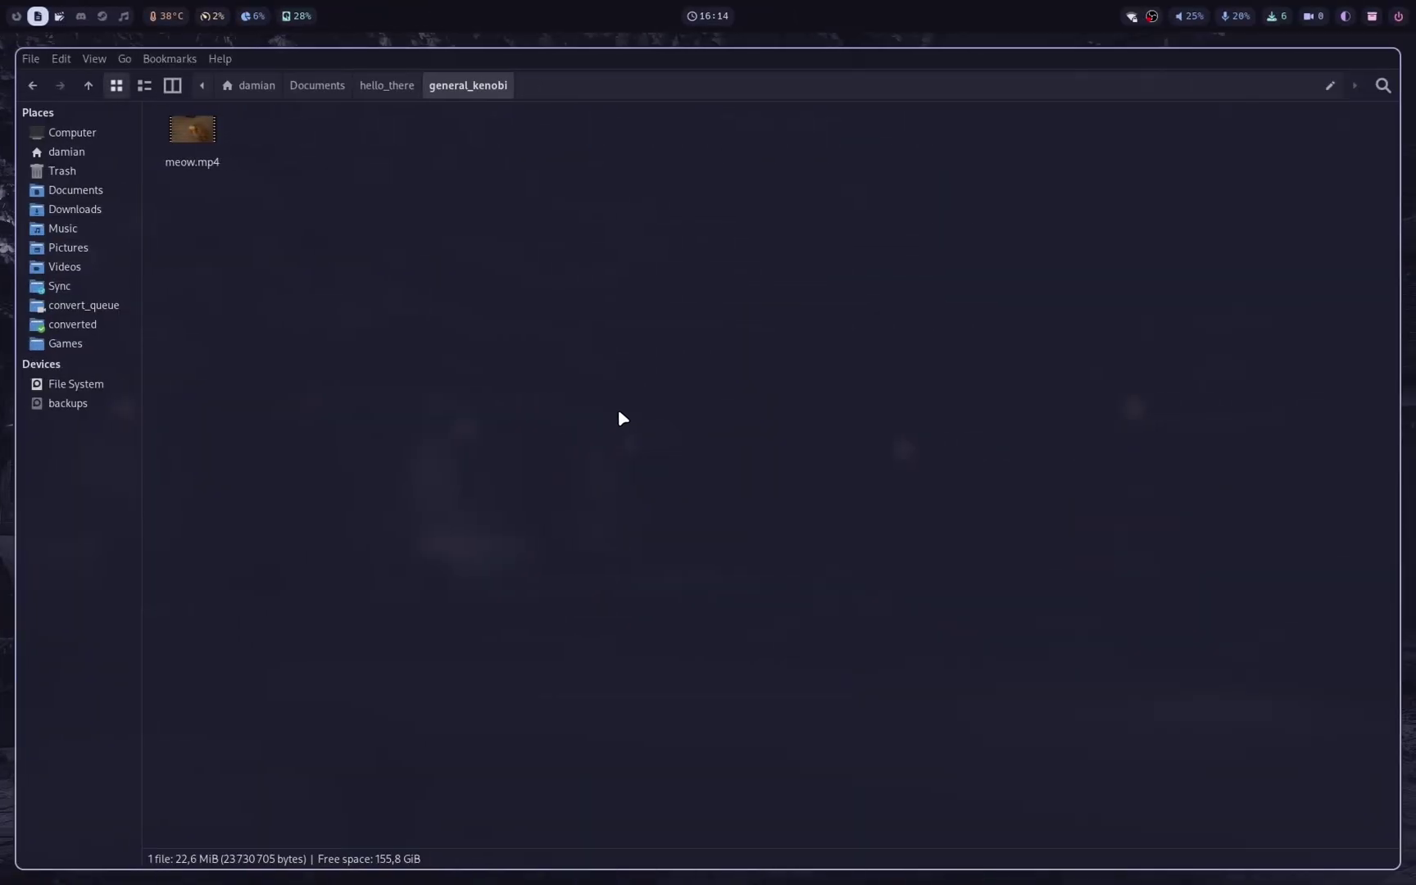
Run Media info on meow.mp4 to print its ffprobe stream details.
right_click(206, 149)
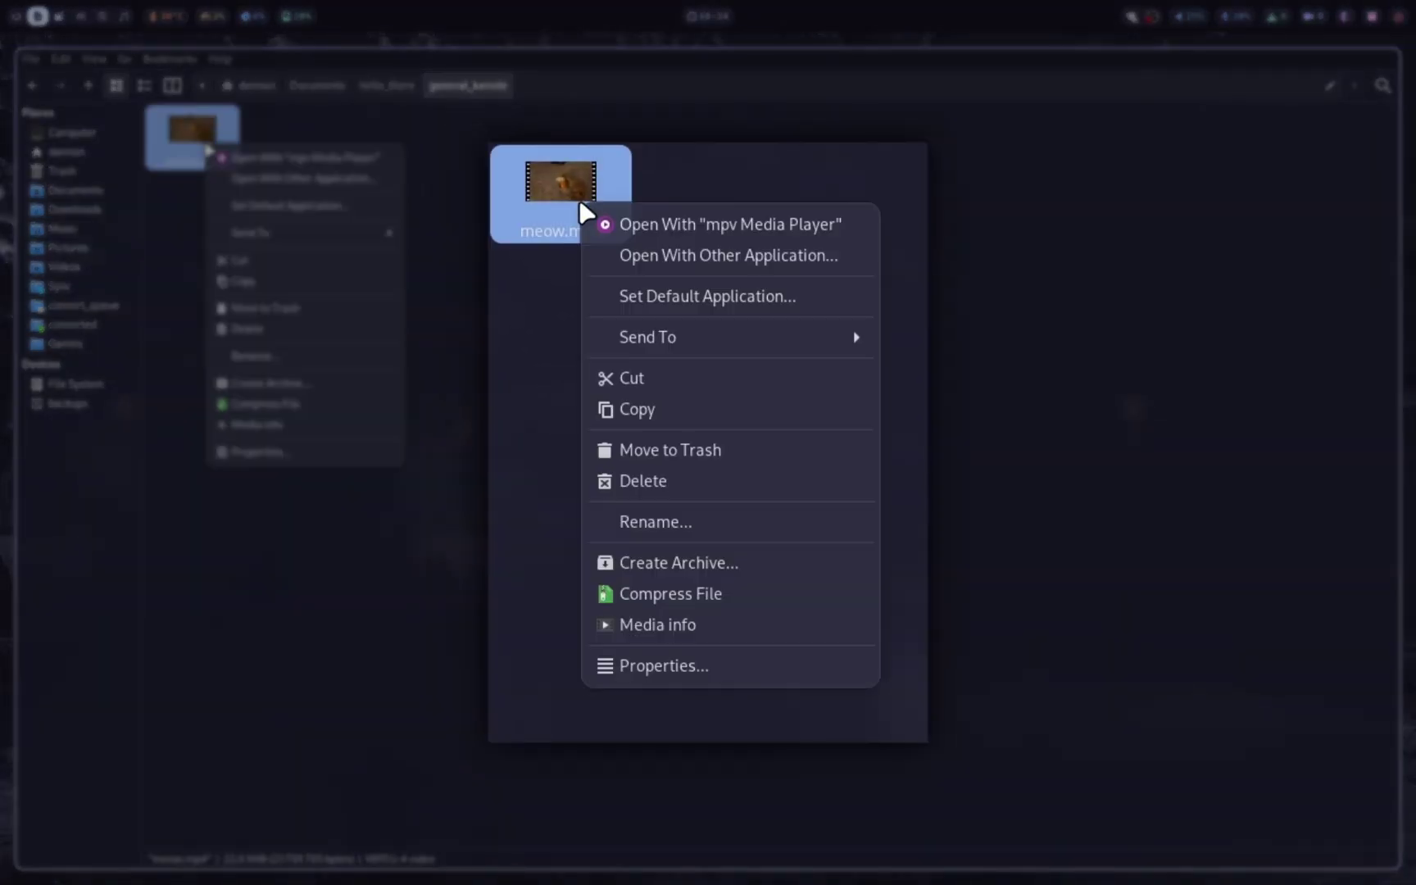
click(282, 423)
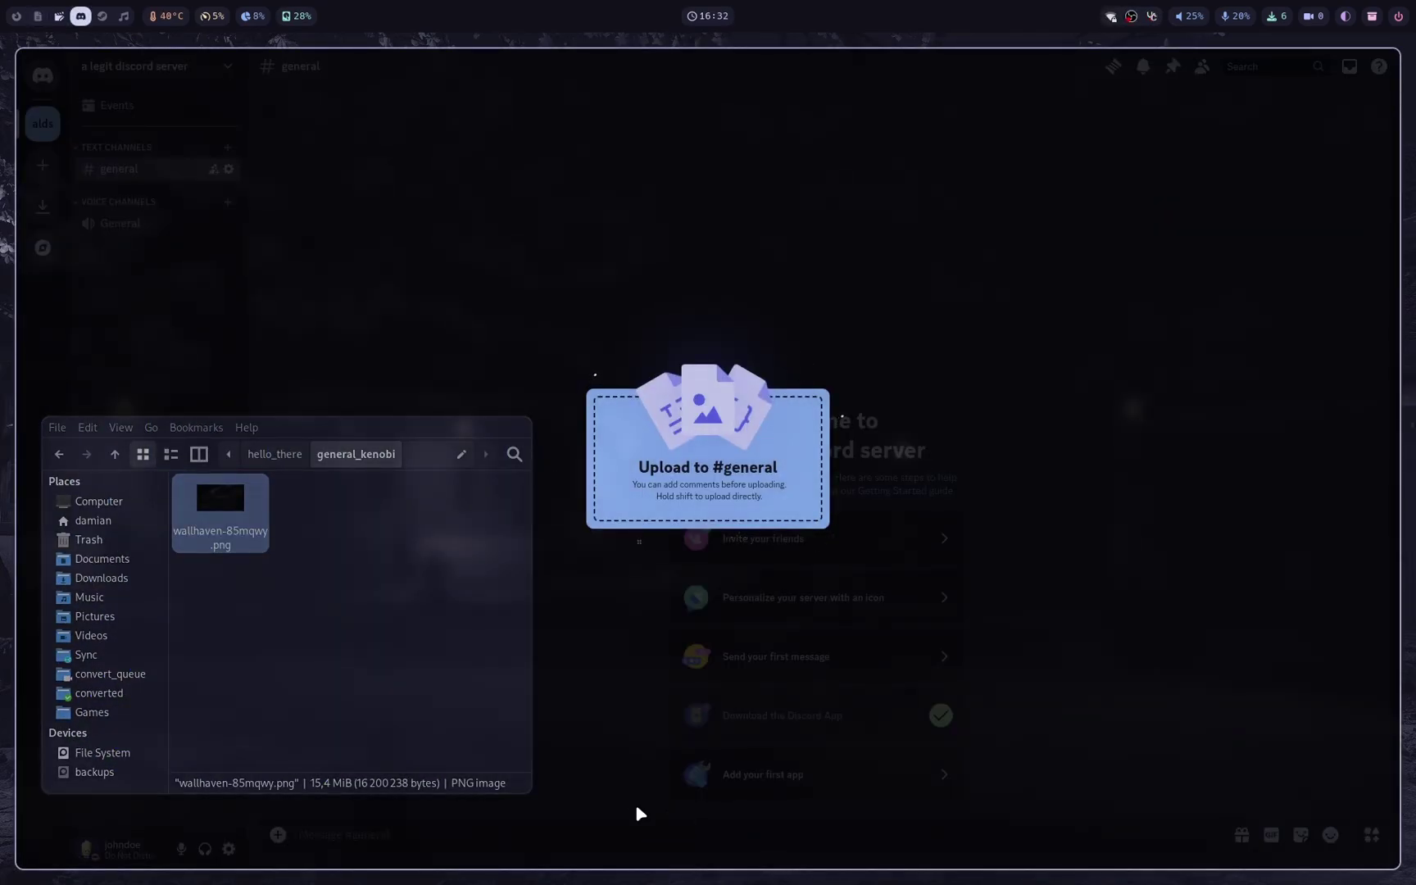
Drag wallhaven-85mqwy.png onto Discord's general channel, hitting the 10MB size-limit error.
drag(637, 806, 637, 810)
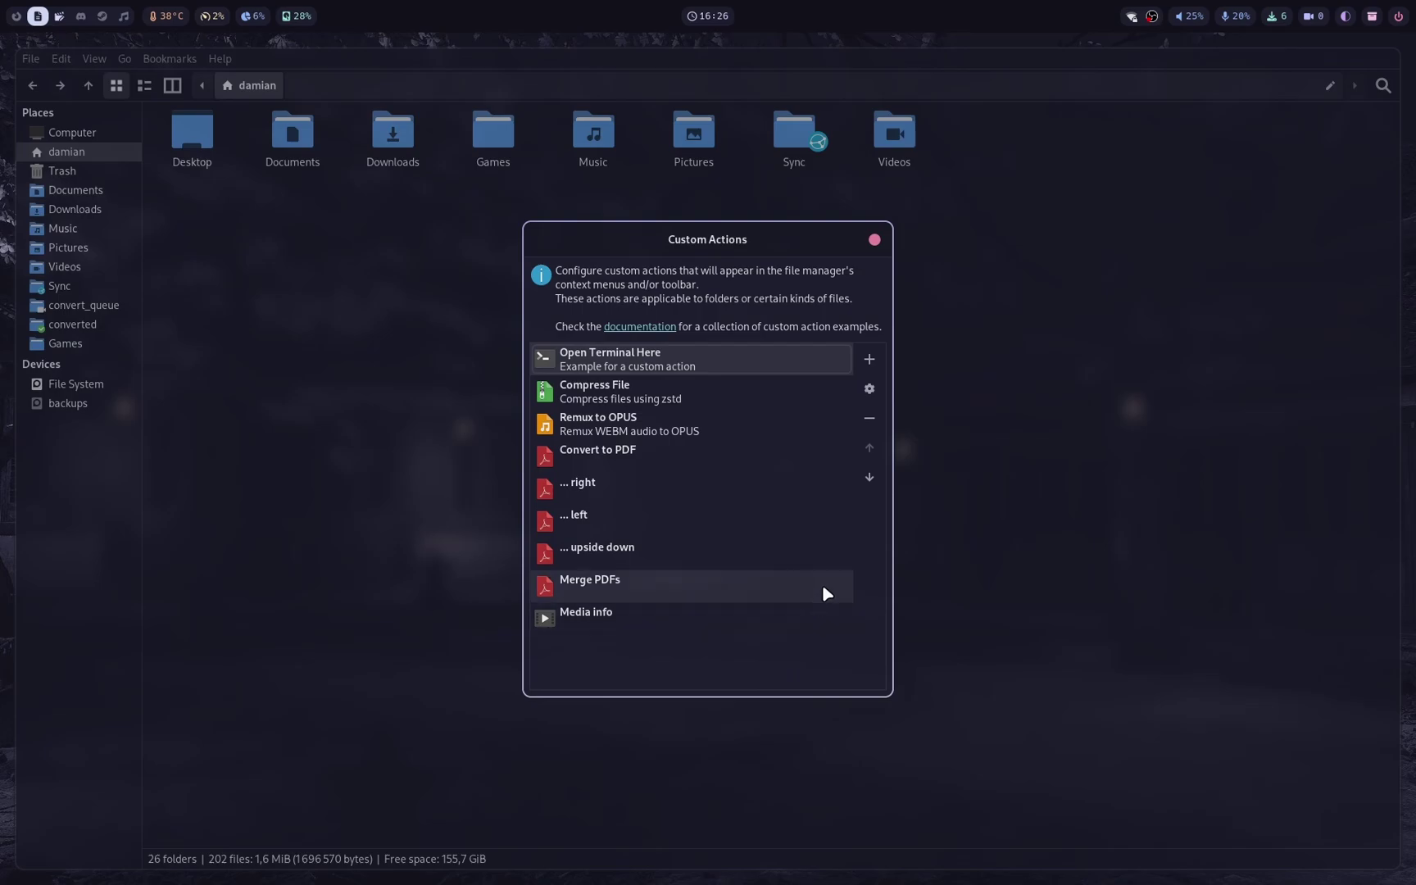
Start a Convert to JPEG action and give it the image-x-ico icon.
click(872, 359)
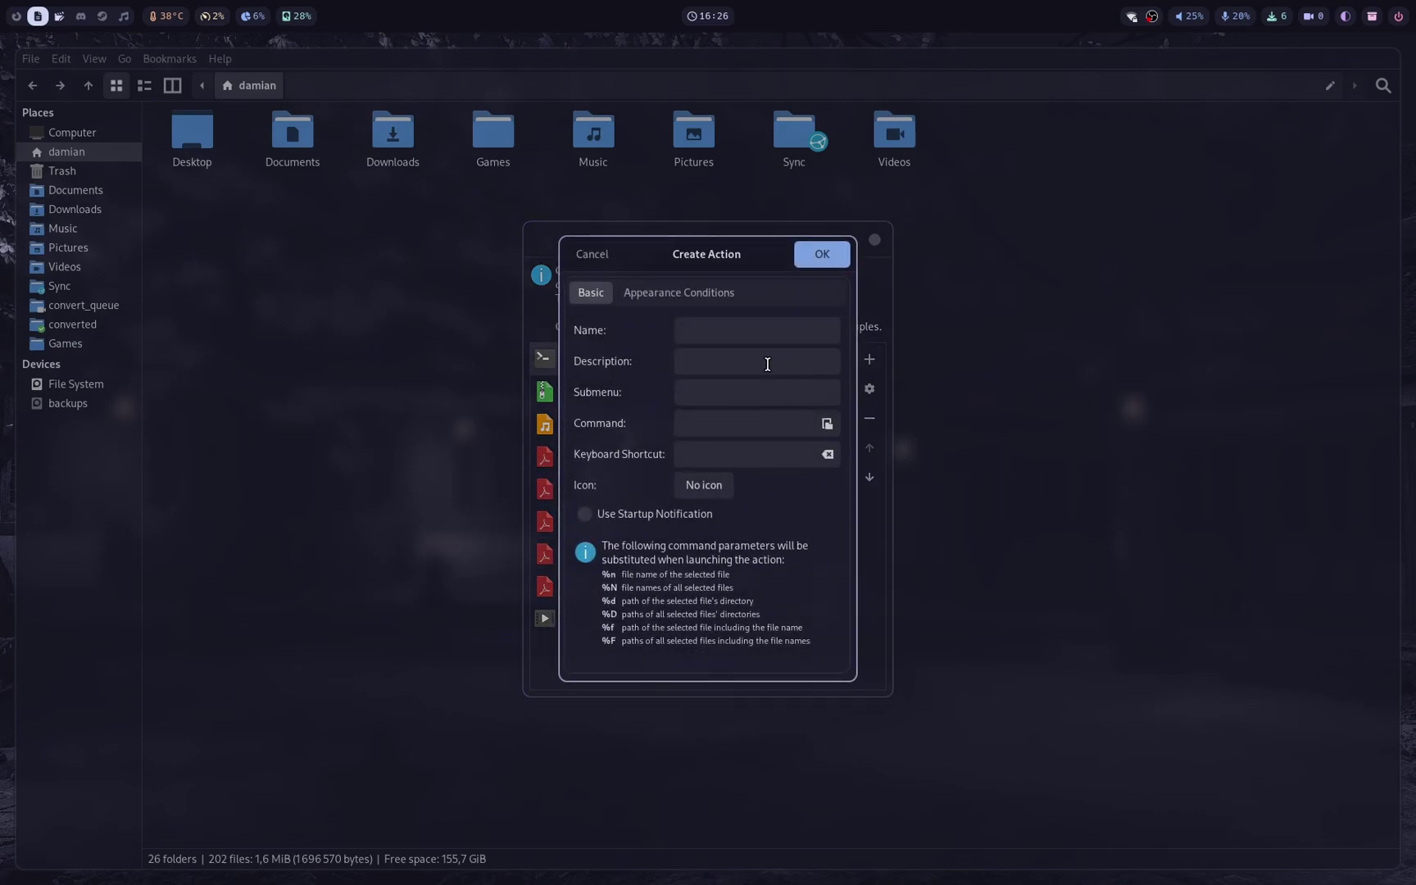
click(740, 332)
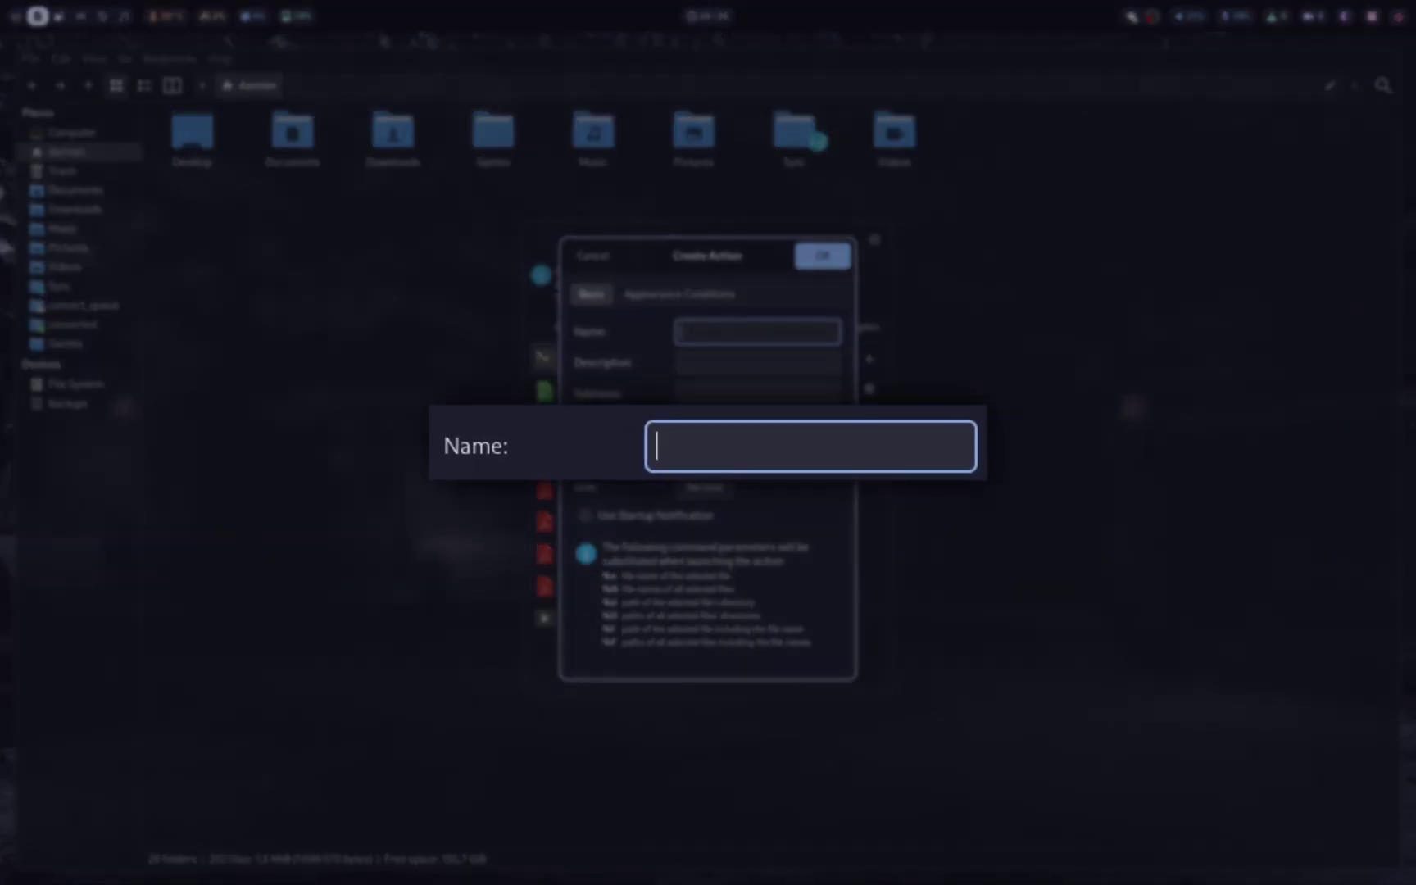
text(Conver t)
key(BackSpace)
key(BackSpace)
text(t to)
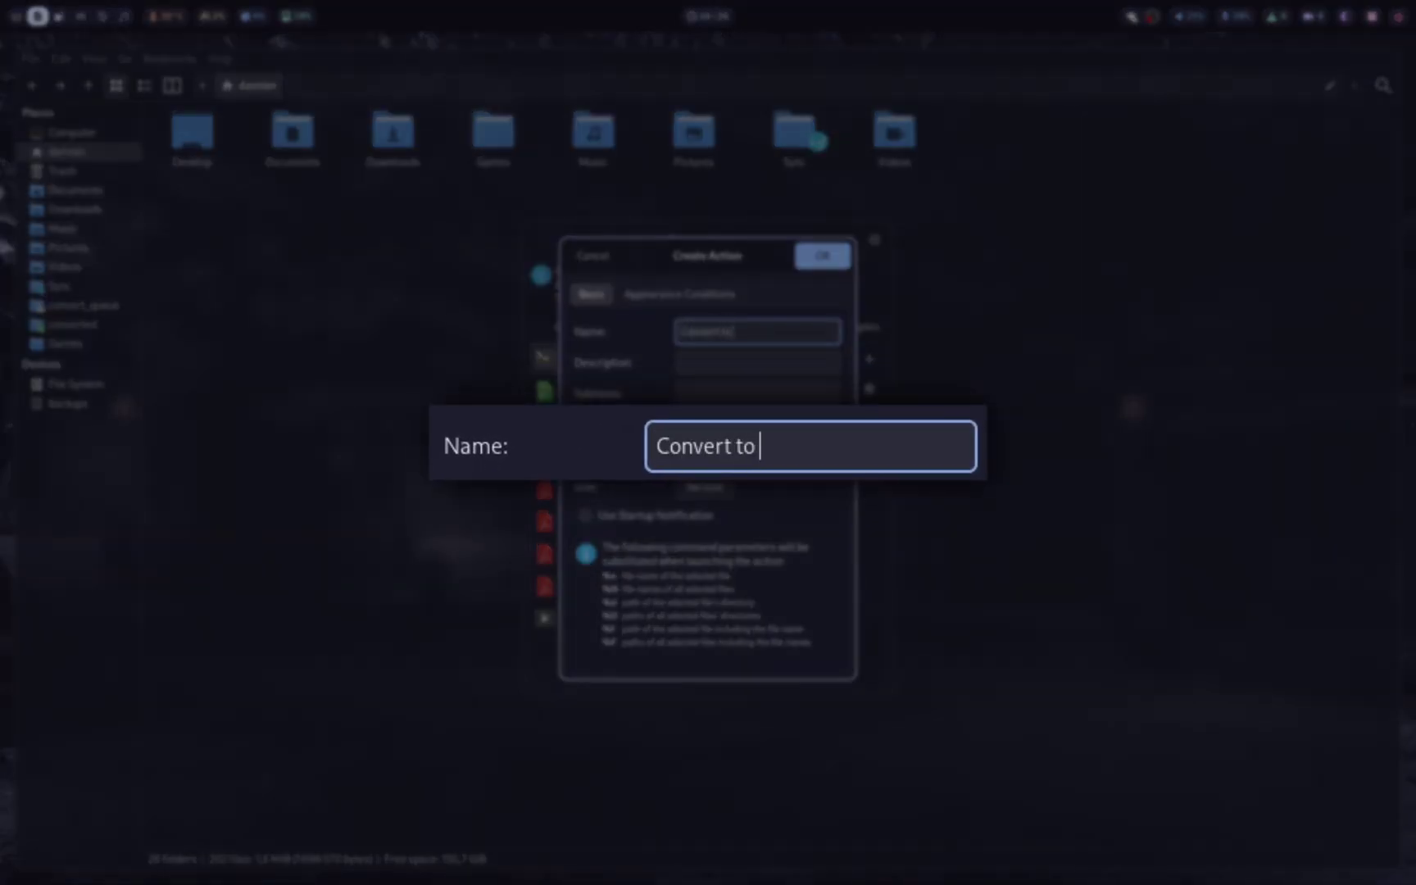
text( JPEG)
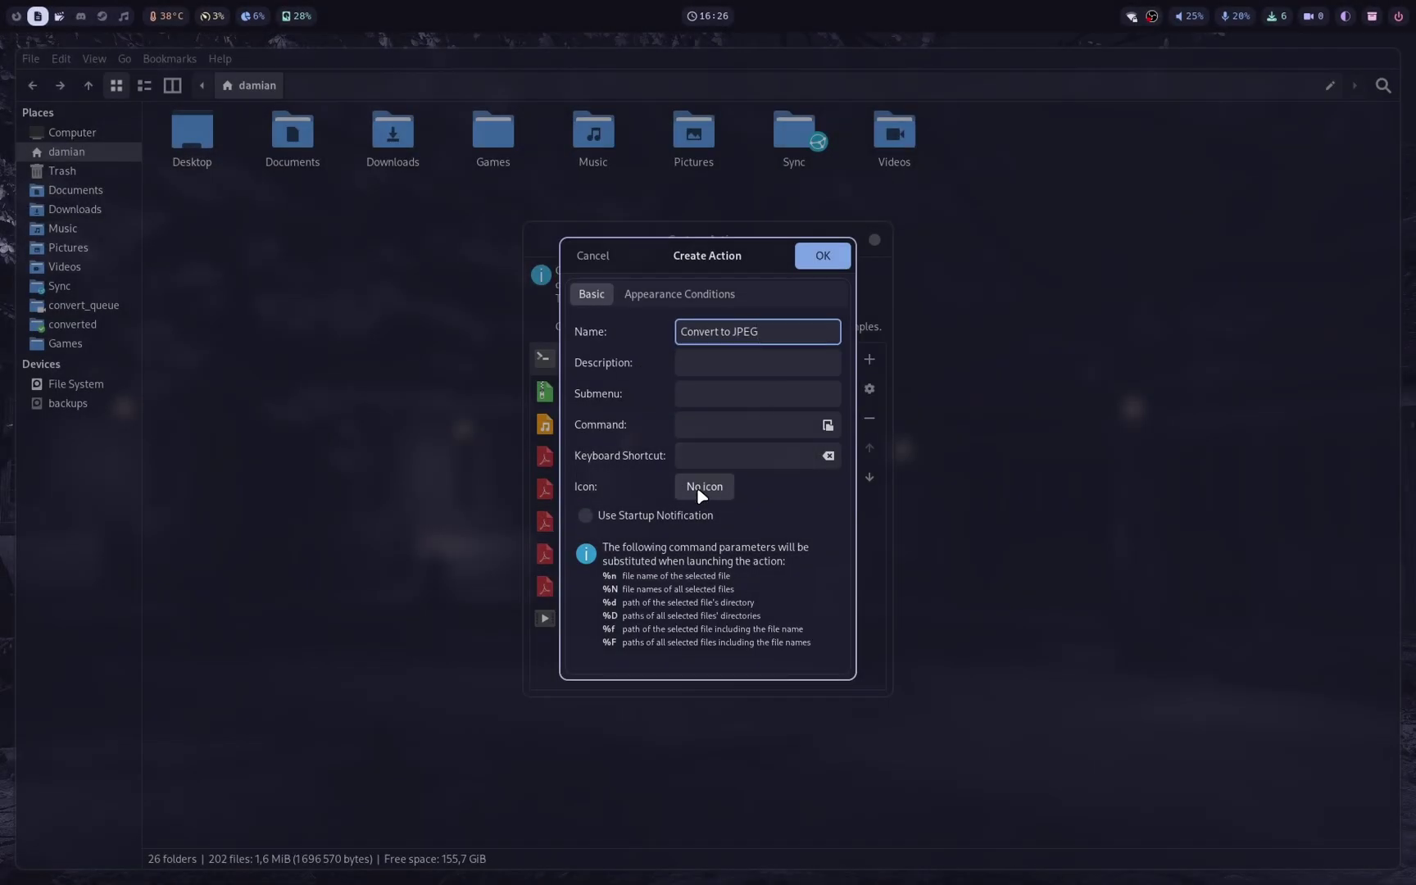
click(709, 491)
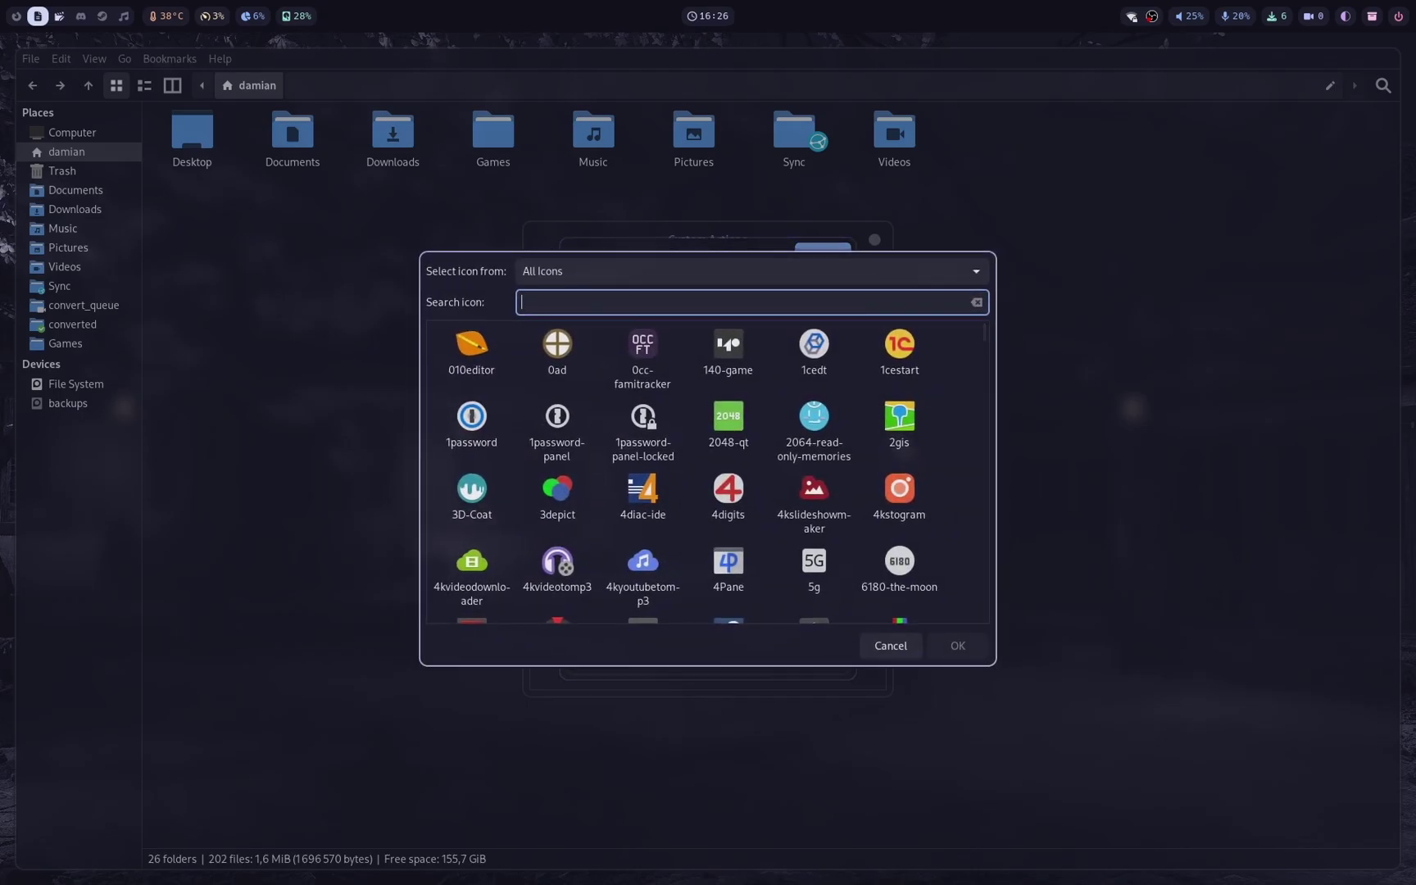
text(image)
scroll(676, 363, down, 3)
scroll(677, 366, down, 5)
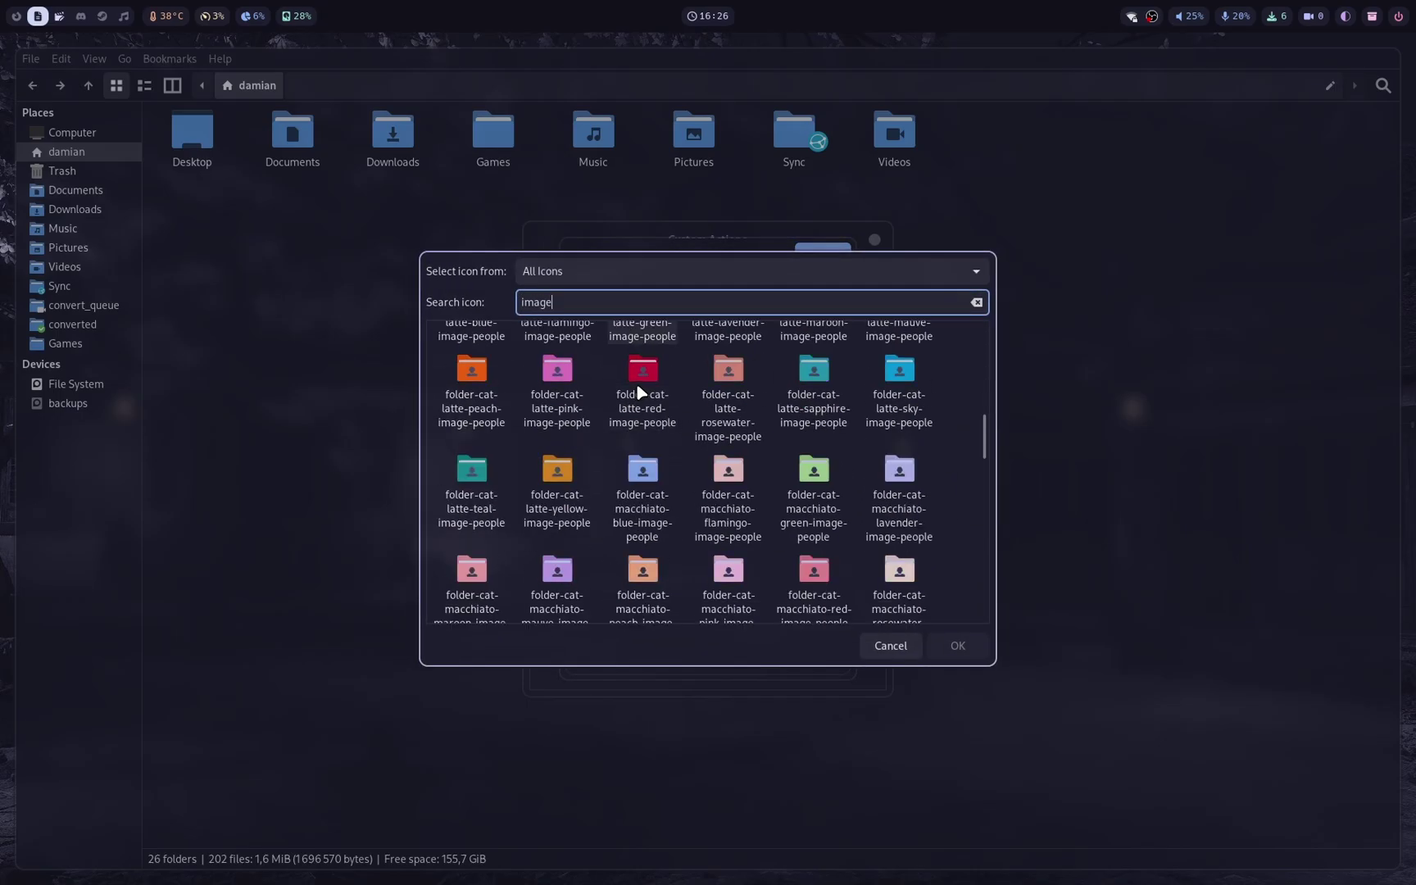
scroll(632, 389, down, 5)
scroll(642, 399, down, 5)
scroll(719, 421, down, 5)
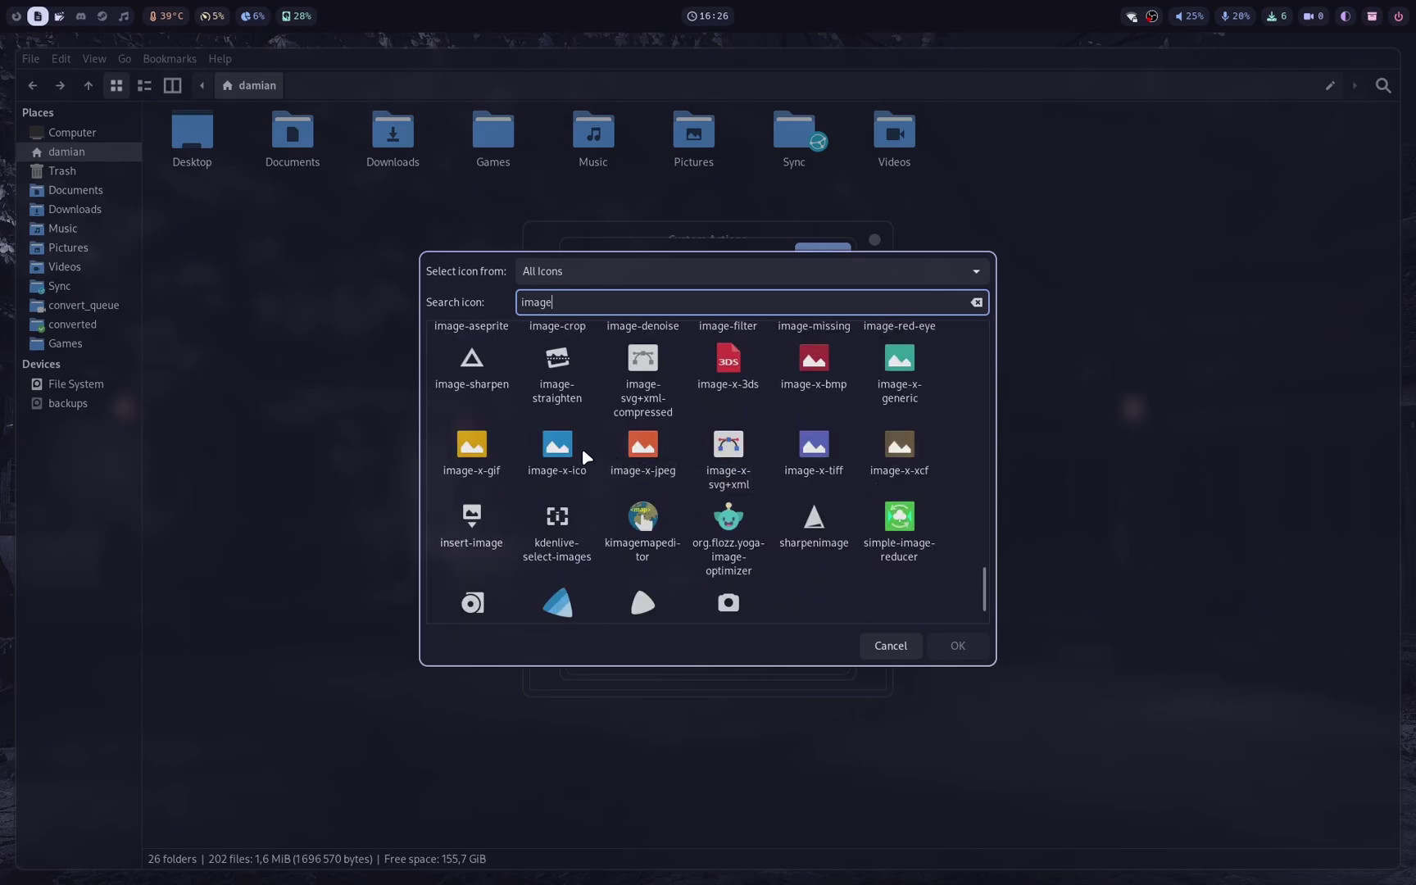
click(557, 452)
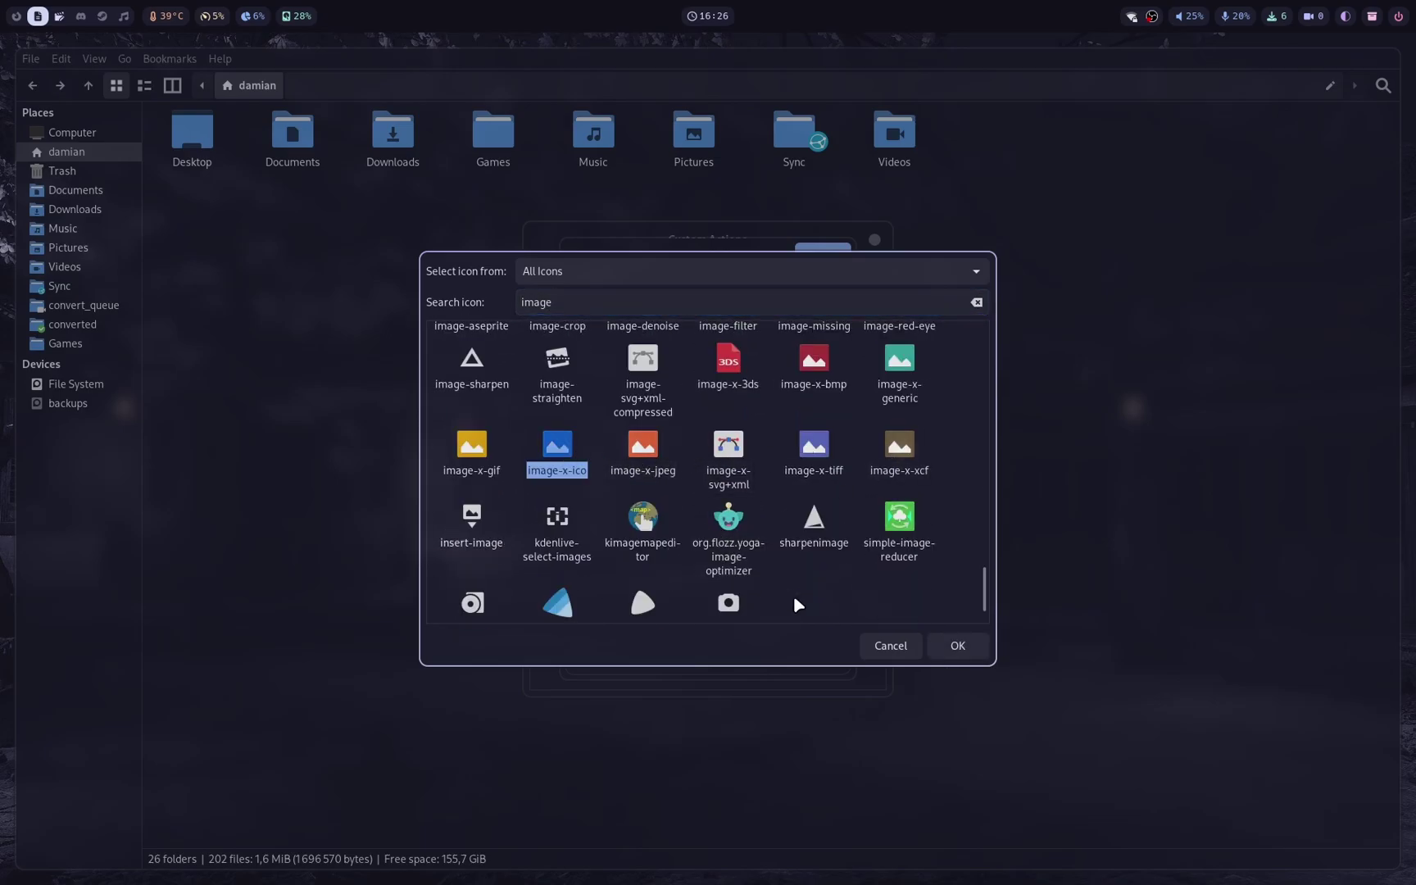
click(946, 657)
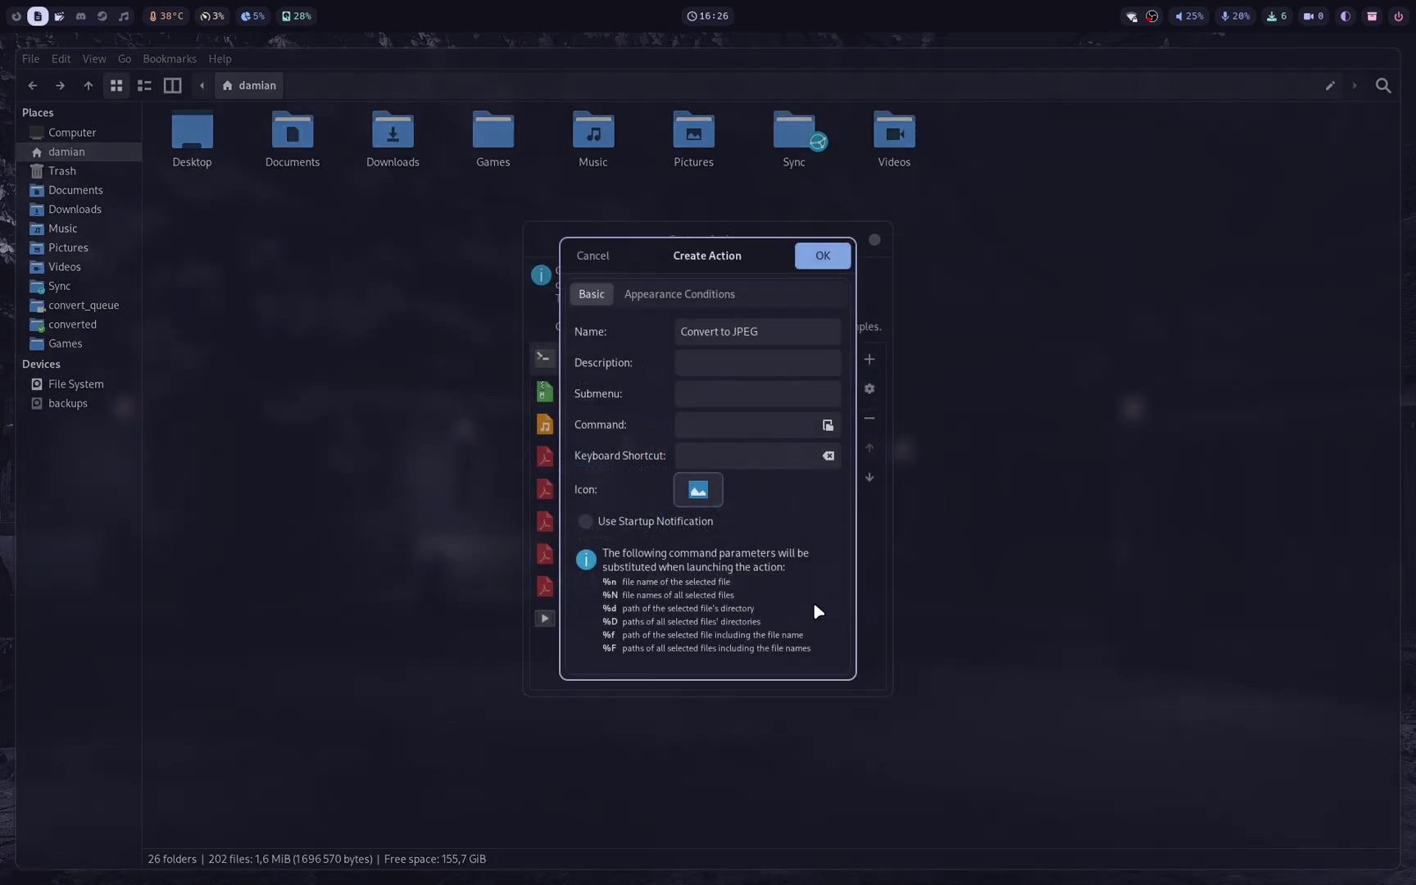
Set the command 'magick %f -quality 90 $(basename %n .png).jpg' from clipboard history.
click(741, 424)
key(super+v)
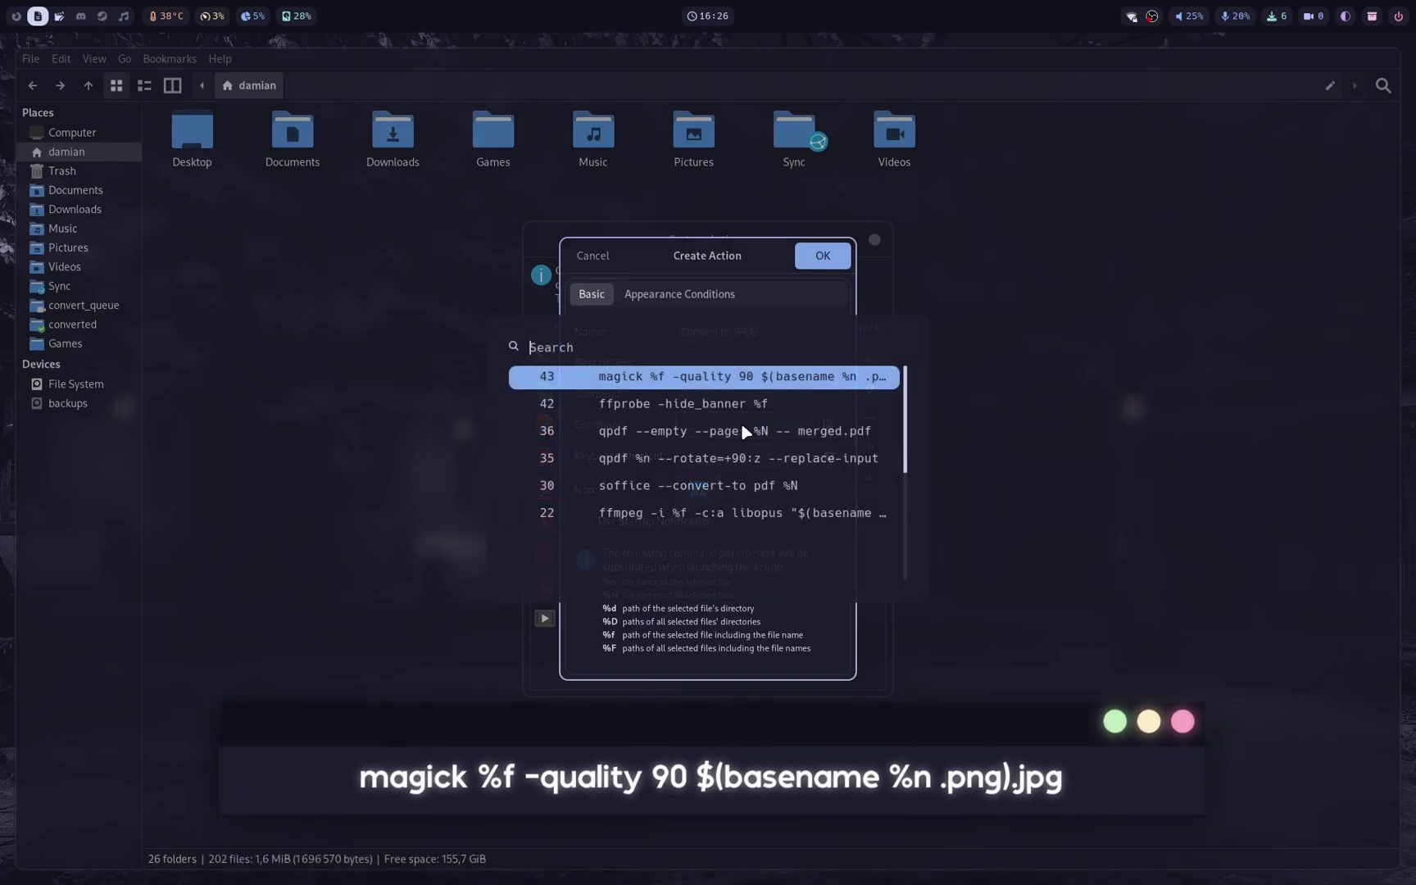
key(Return)
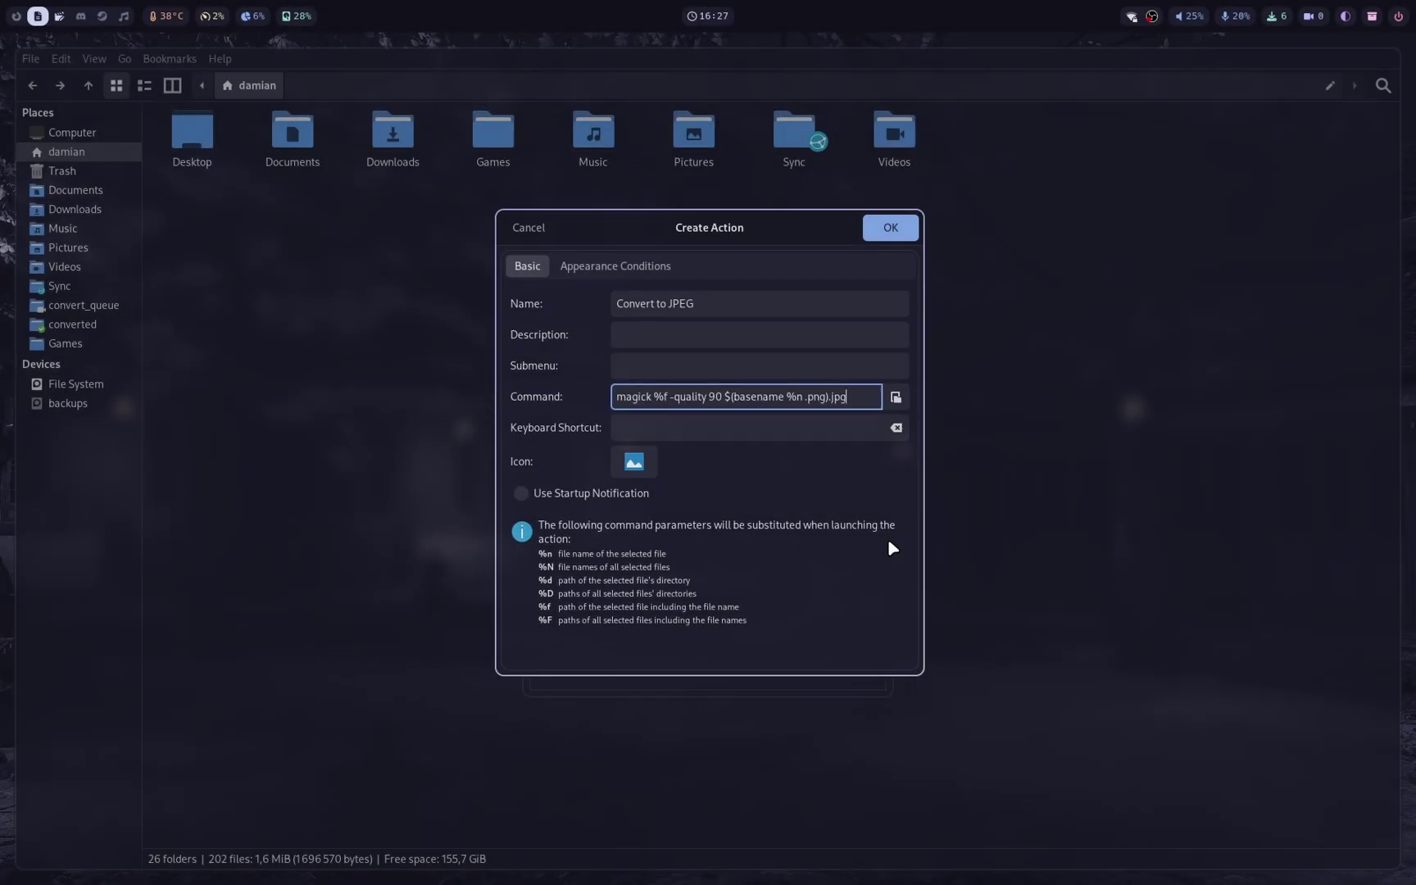
click(646, 270)
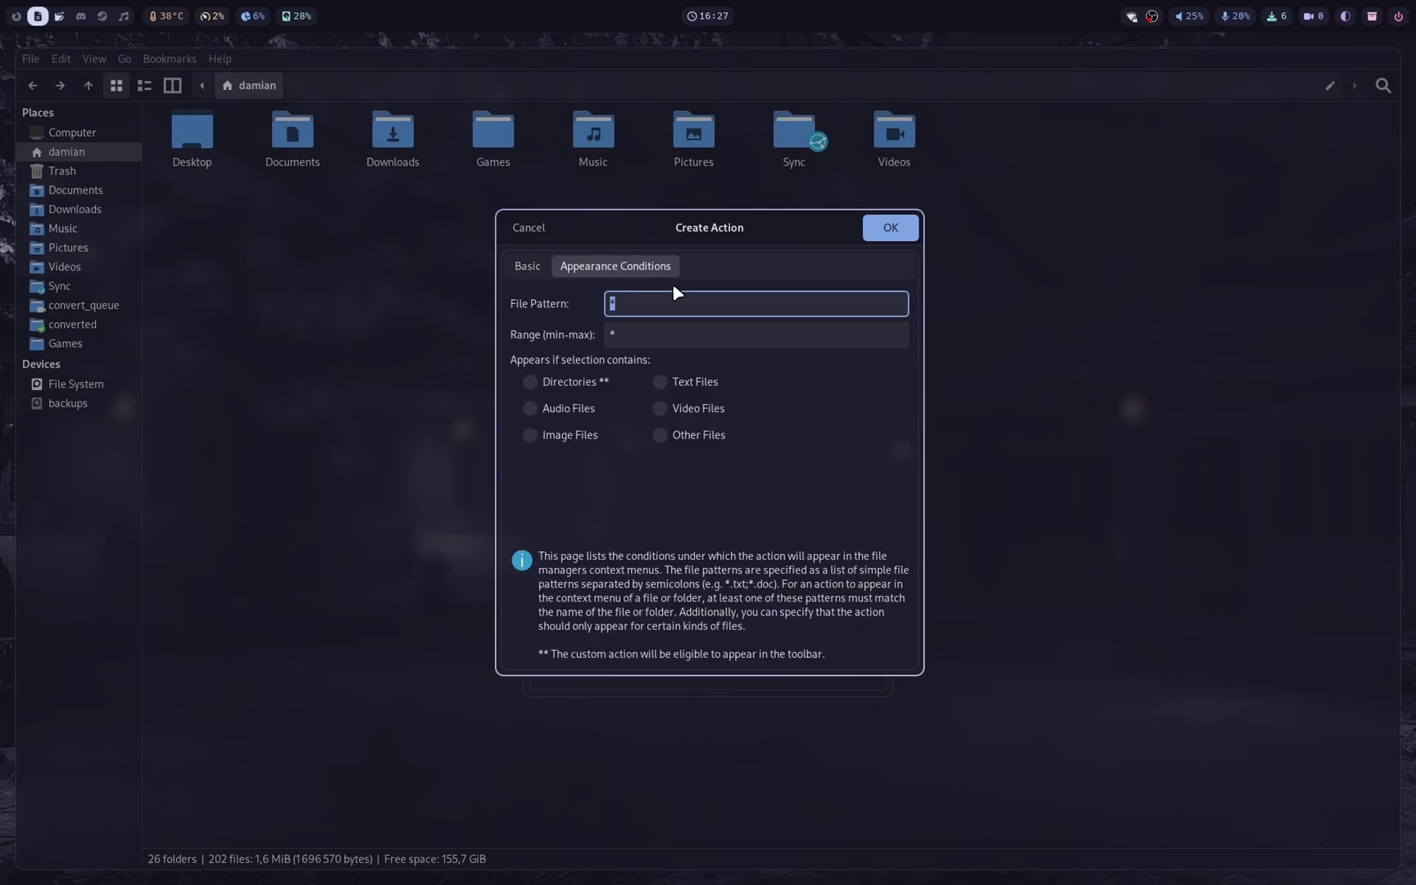
Limit Convert to JPEG to Image Files matching *.png and confirm the action.
click(531, 435)
click(650, 313)
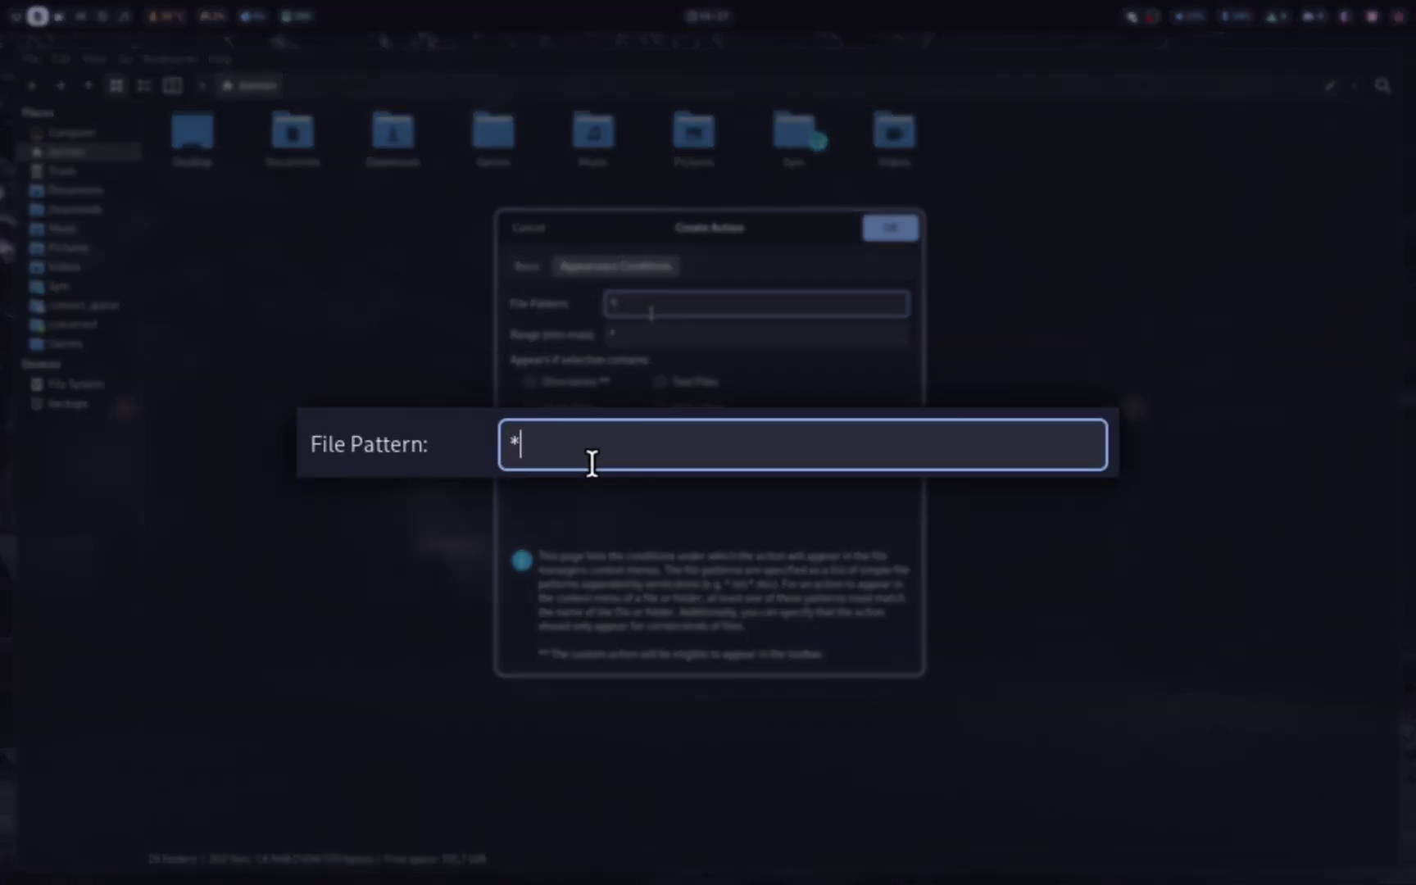
text(.png)
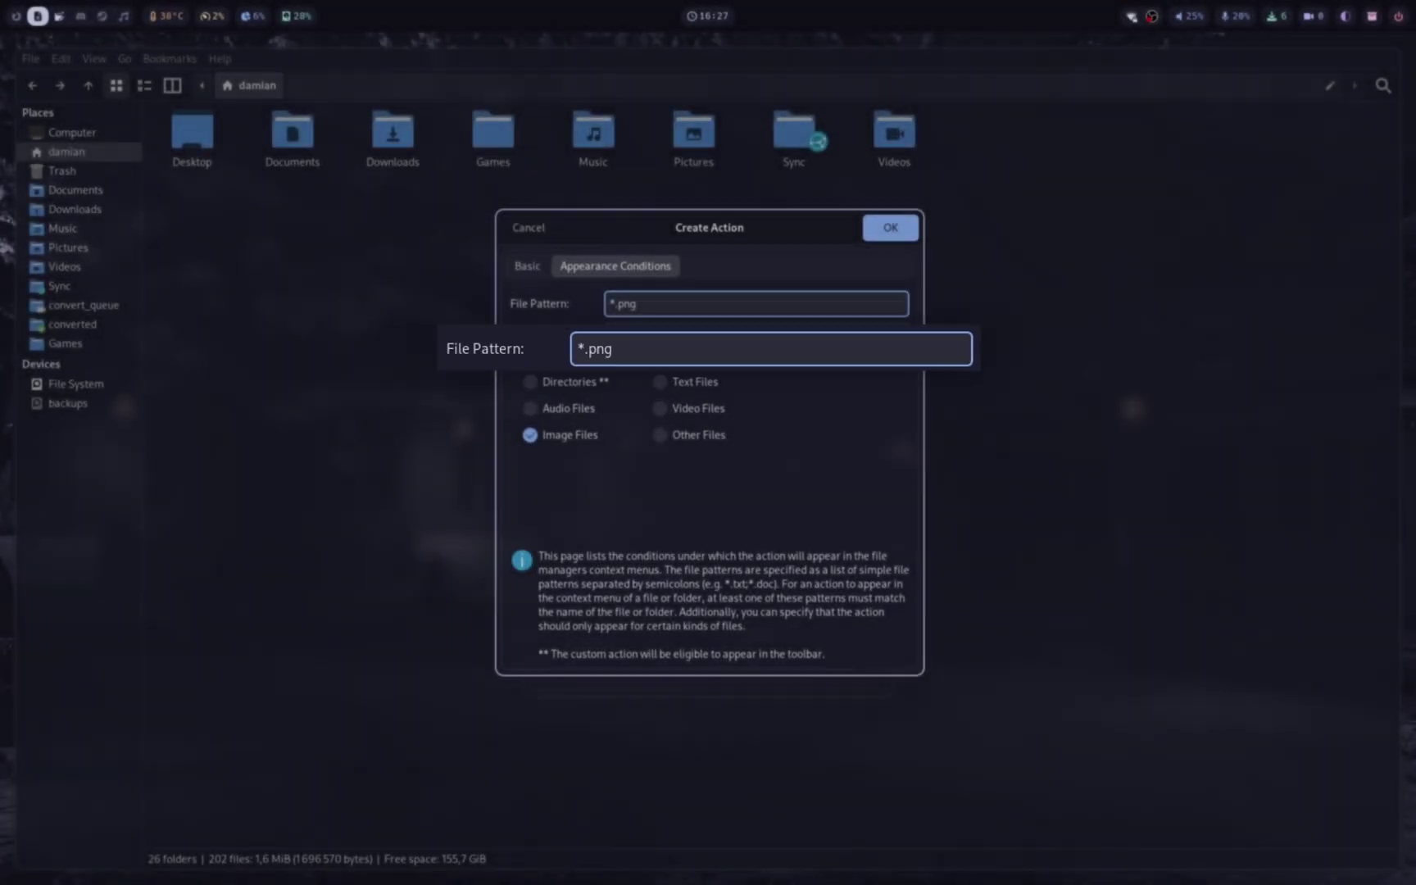
click(891, 228)
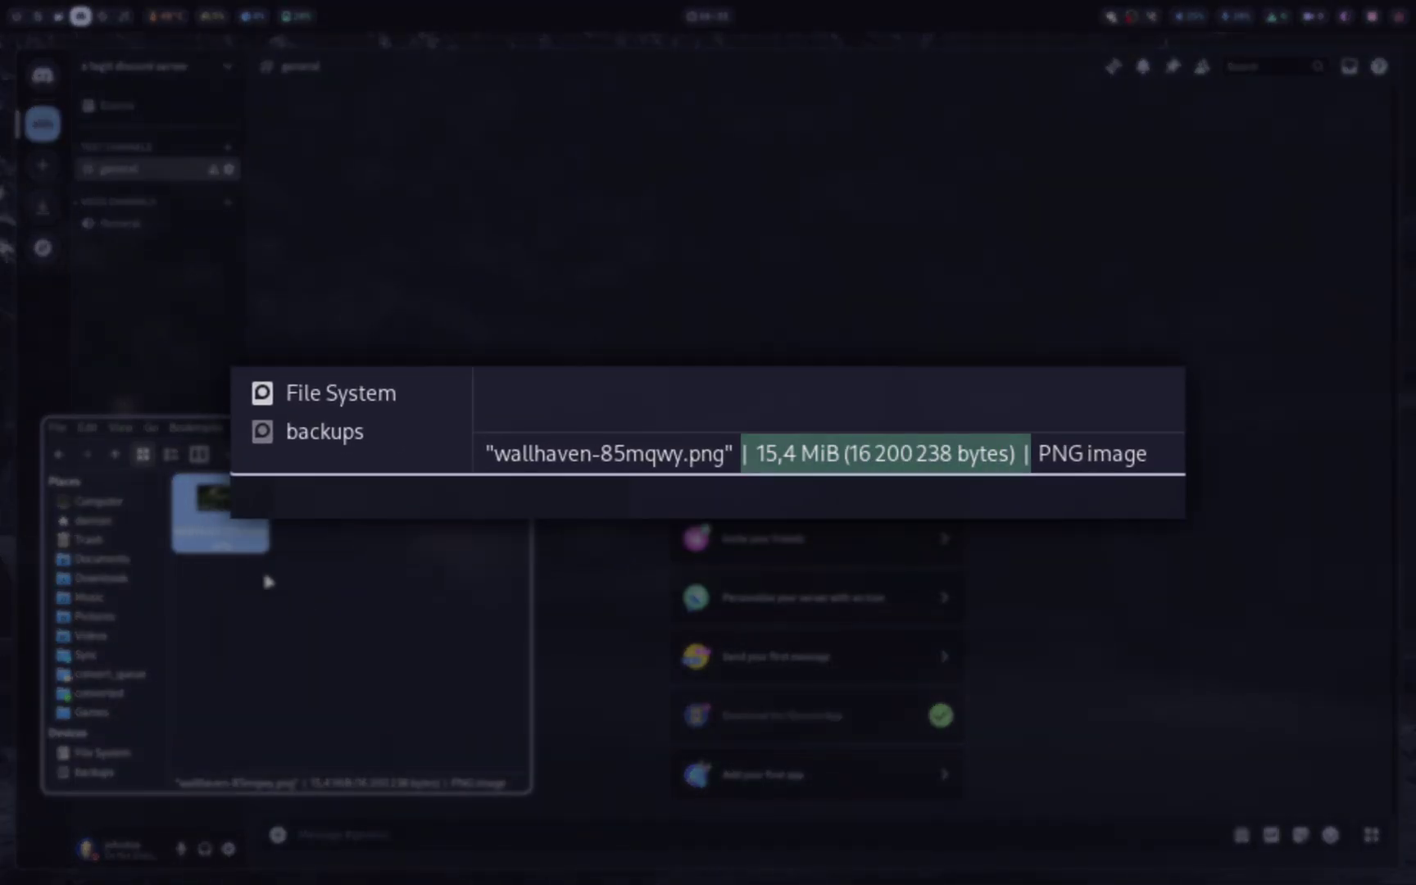
drag(220, 506, 640, 812)
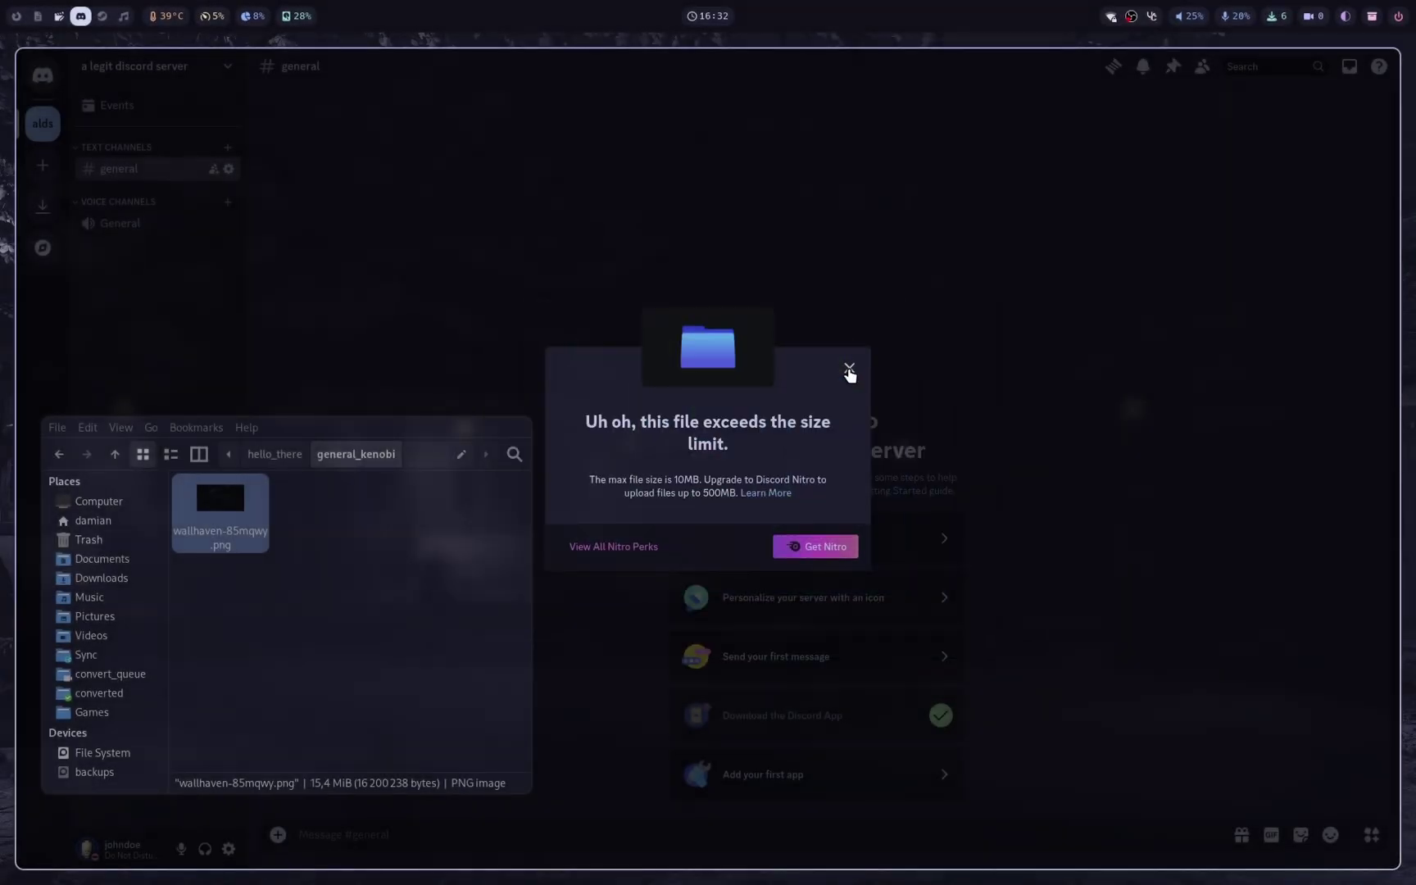
click(849, 370)
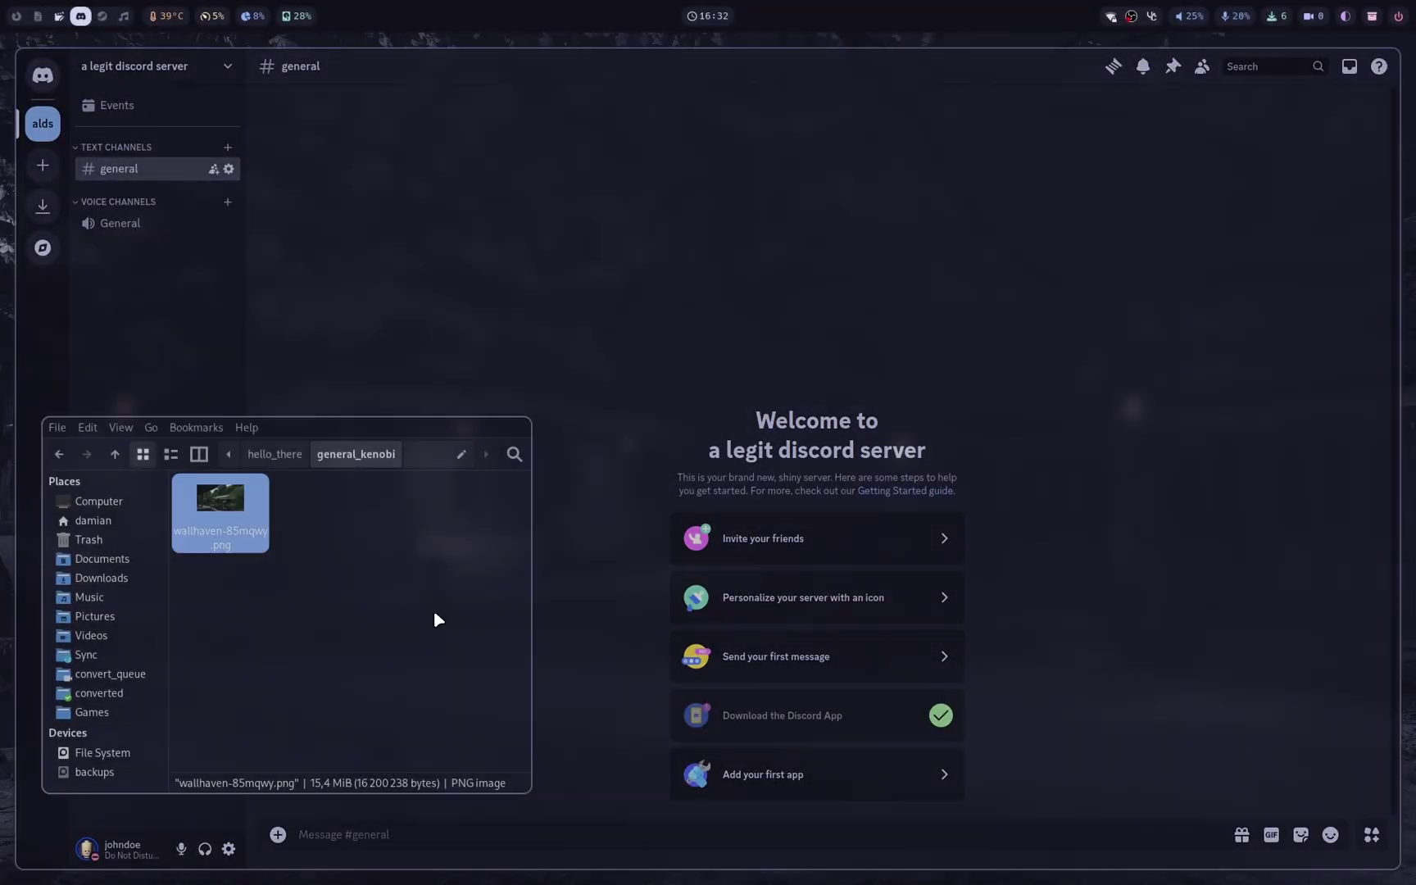
click(434, 609)
Convert the wallhaven PNG to a 3.1 MiB JPEG and drop it into Discord's #general channel.
right_click(225, 520)
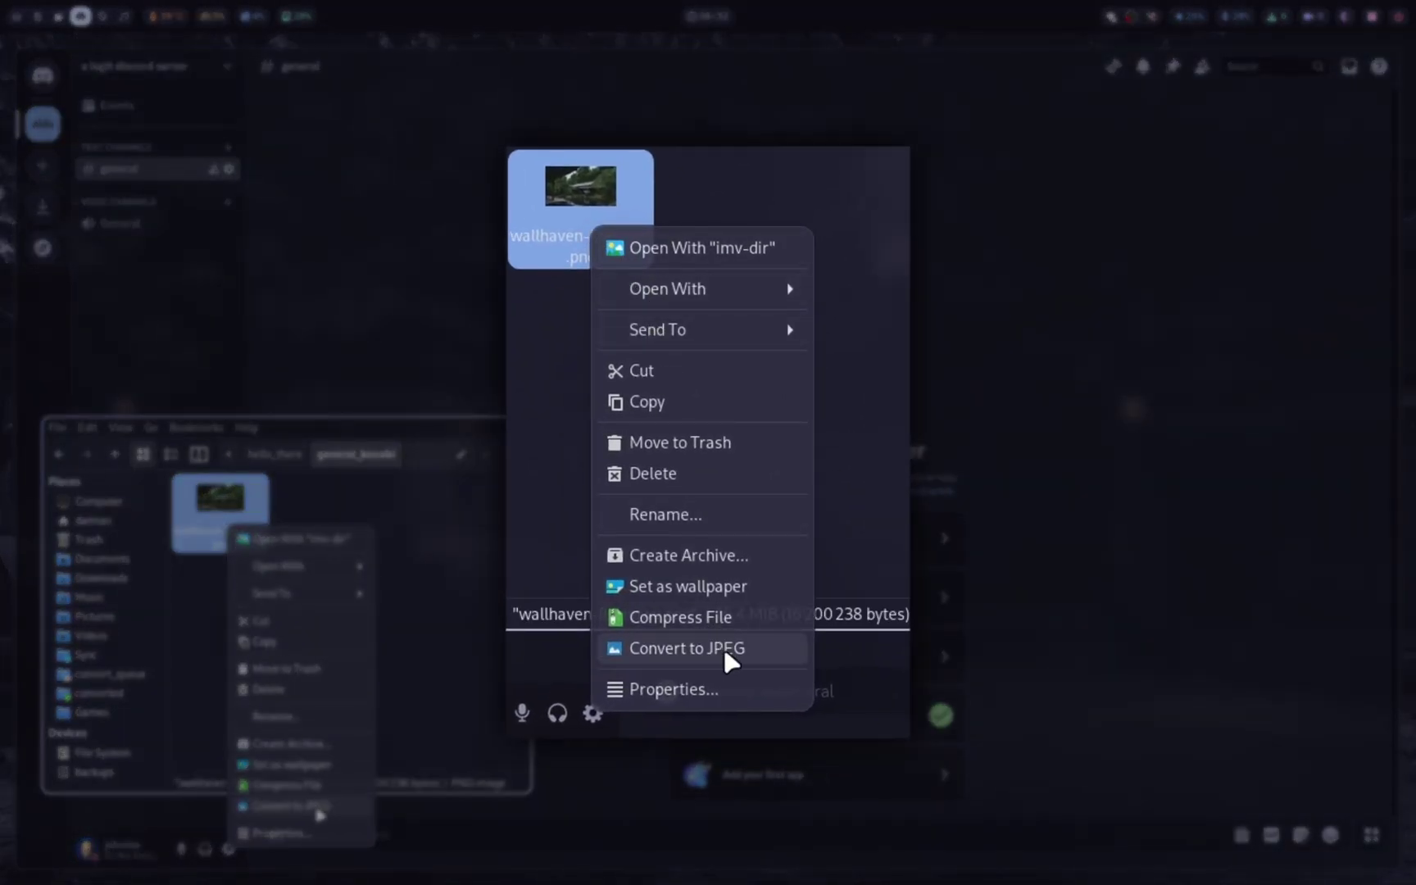
click(724, 654)
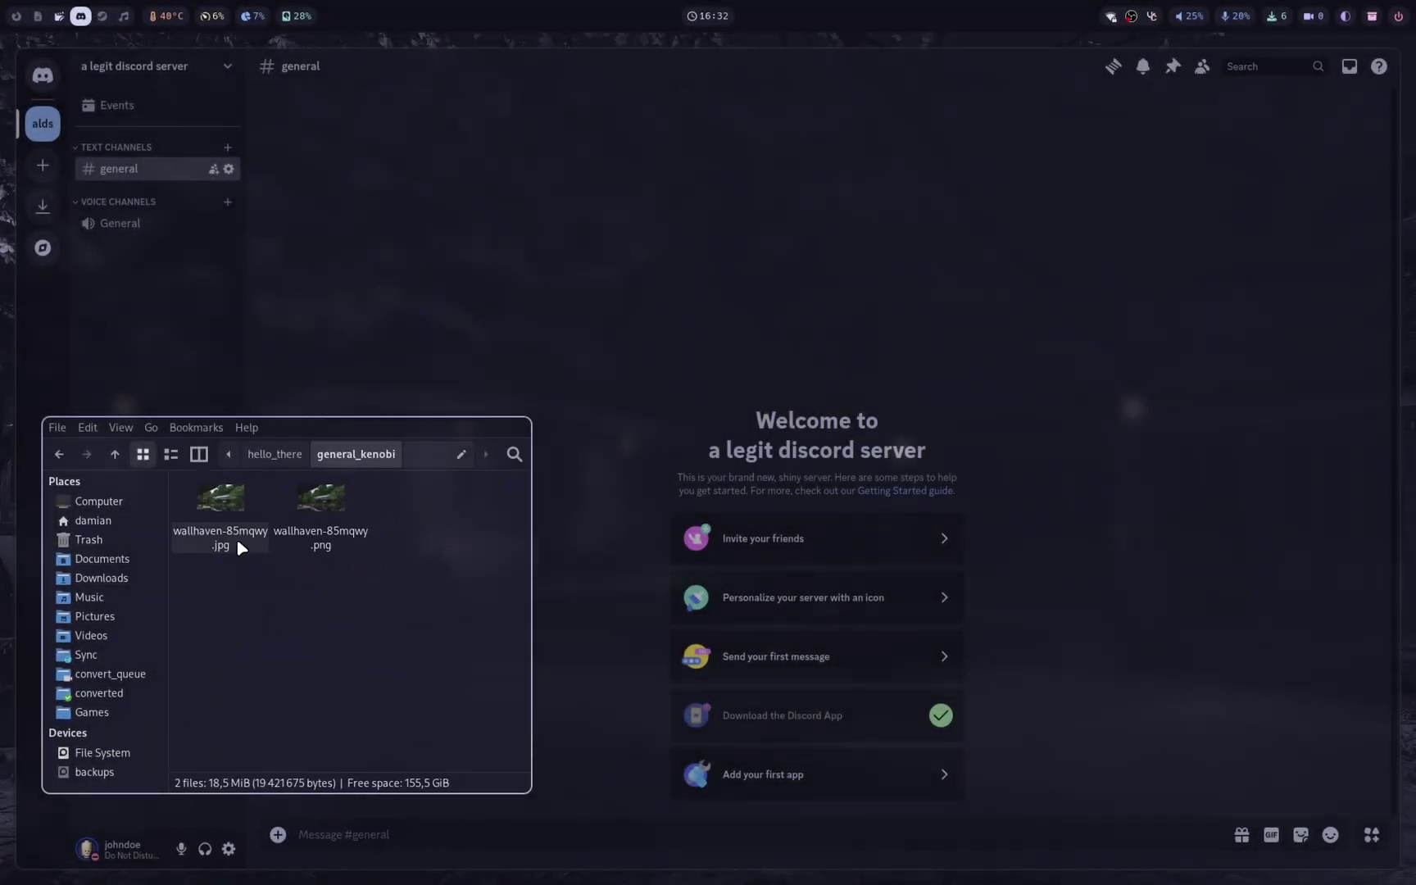
click(237, 539)
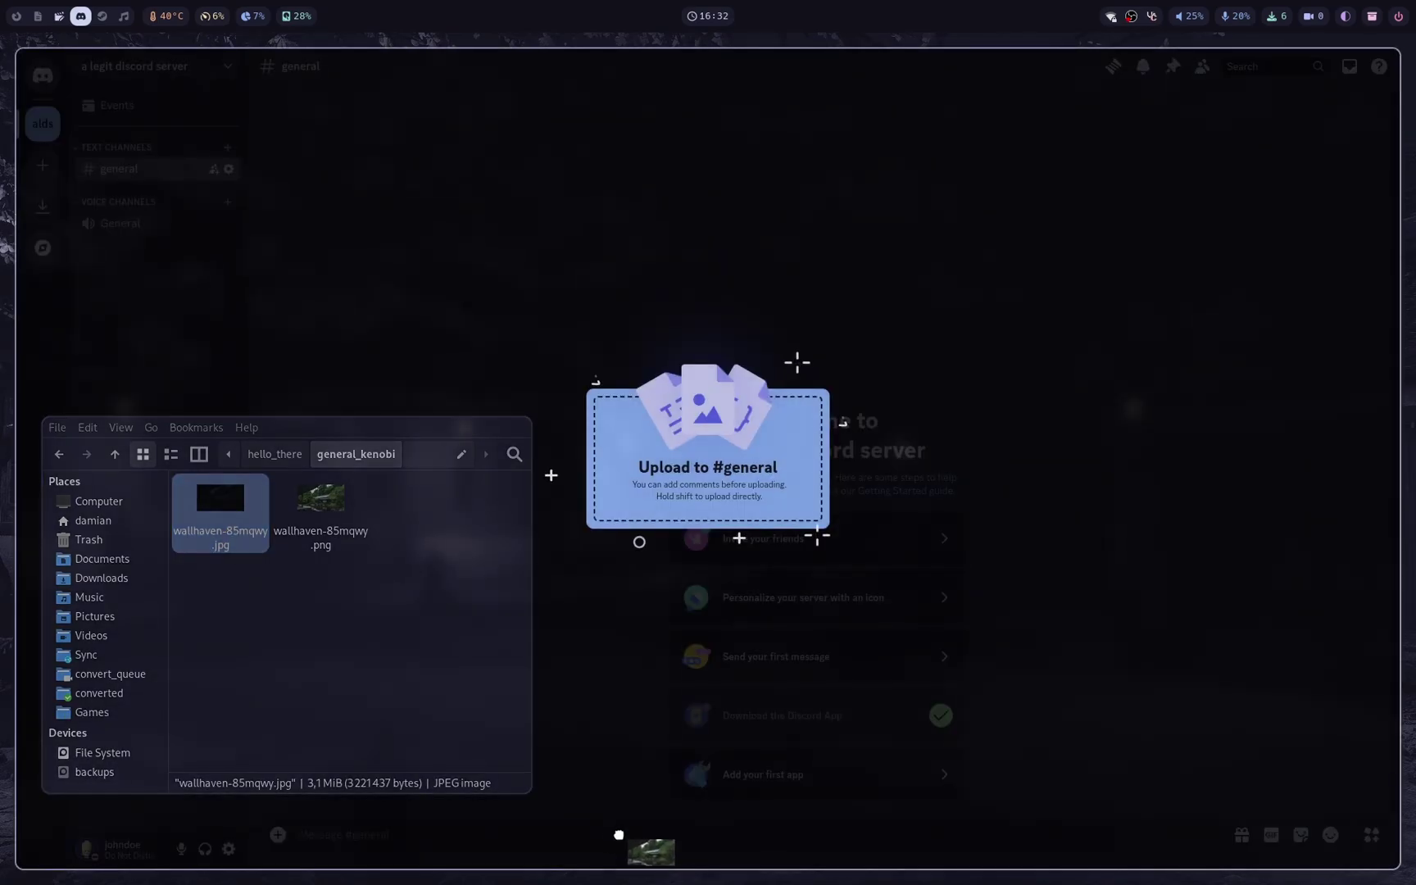
drag(269, 521, 620, 829)
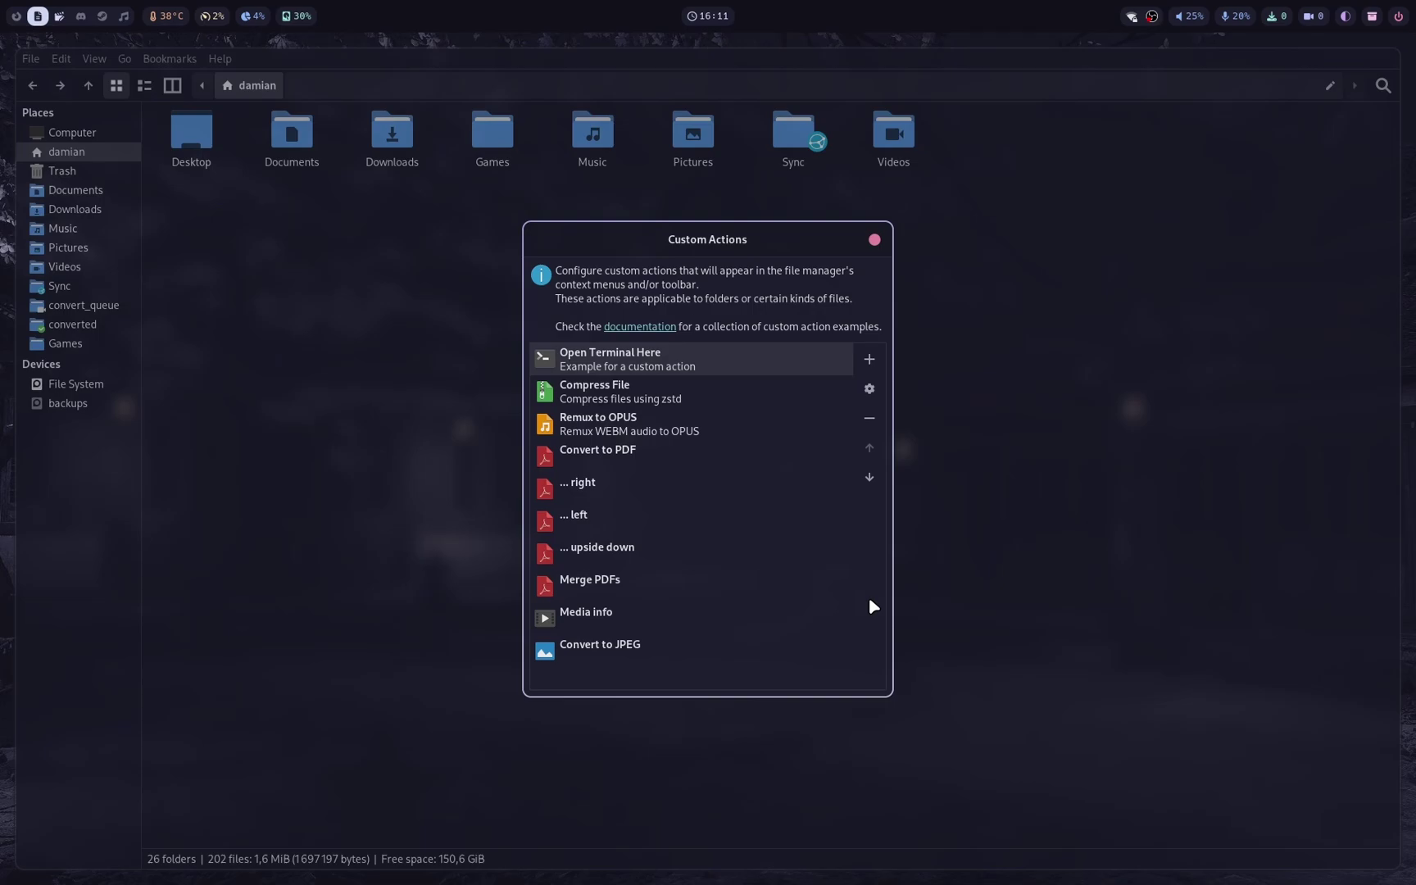
Create a new custom action and name it 'Convert to OPUS'.
click(870, 360)
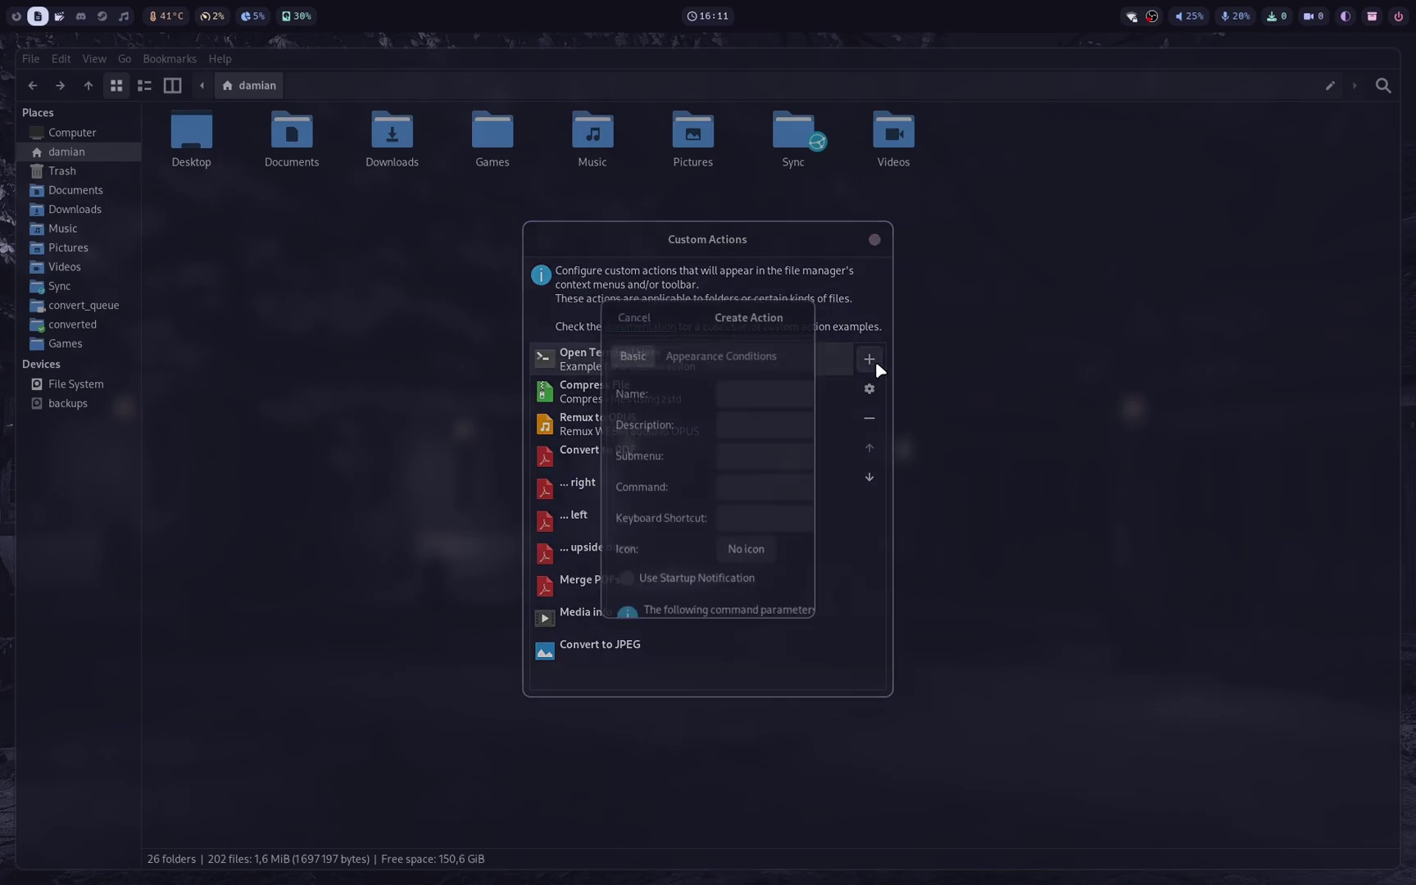
click(762, 330)
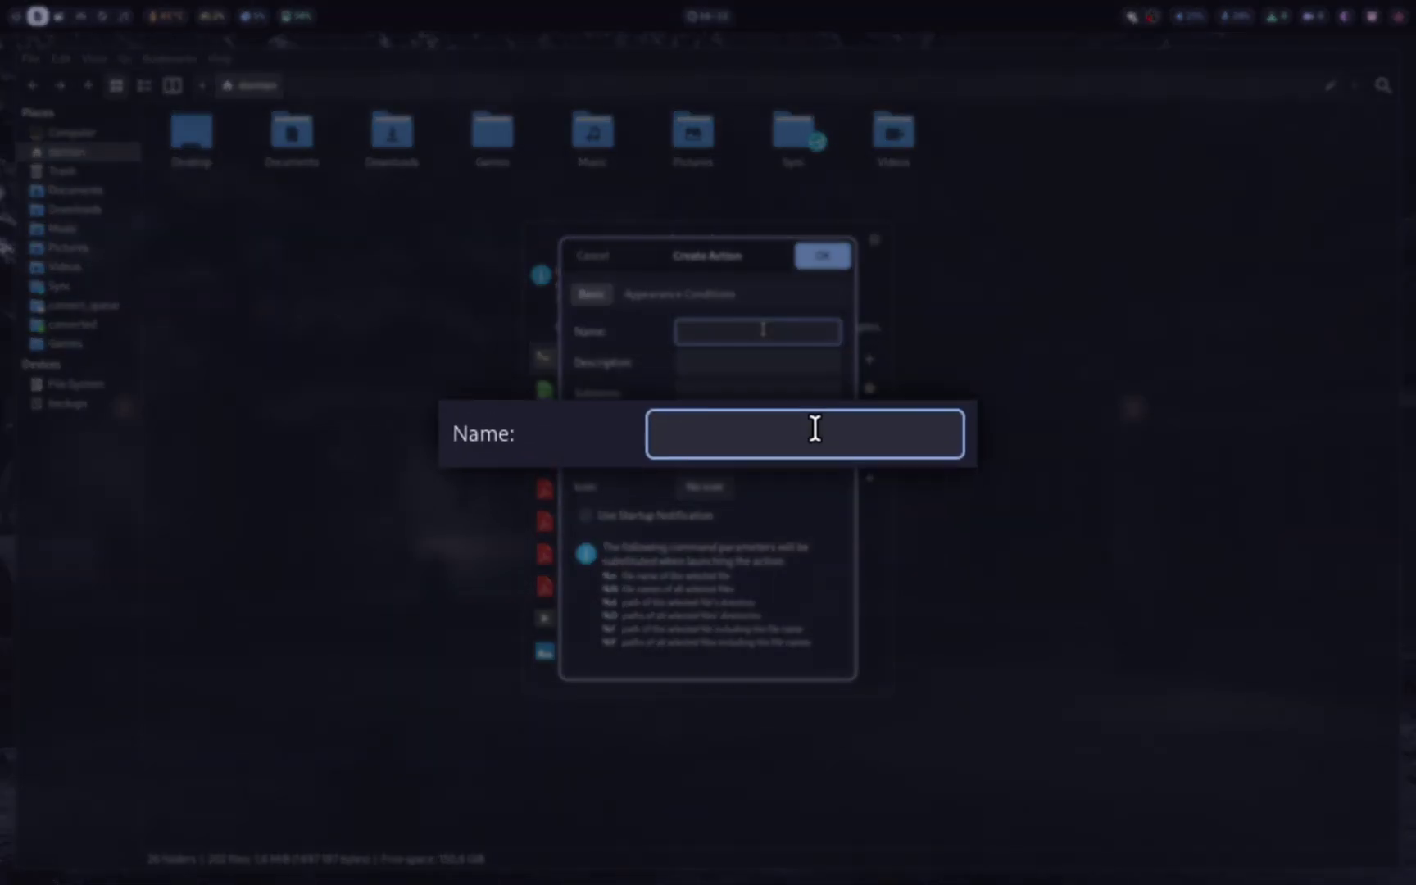
text(Convert to )
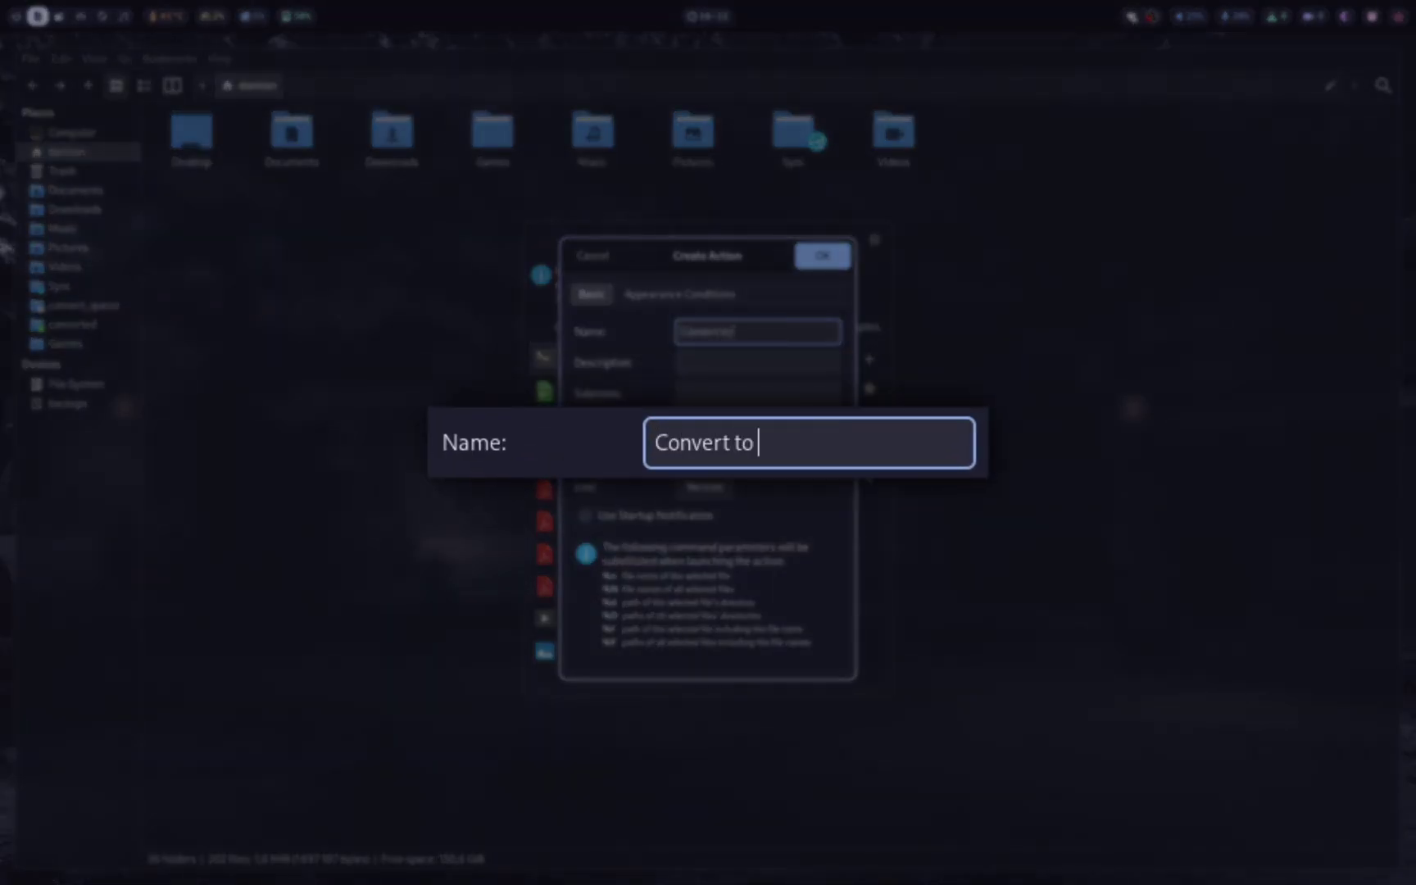
text(OPUS)
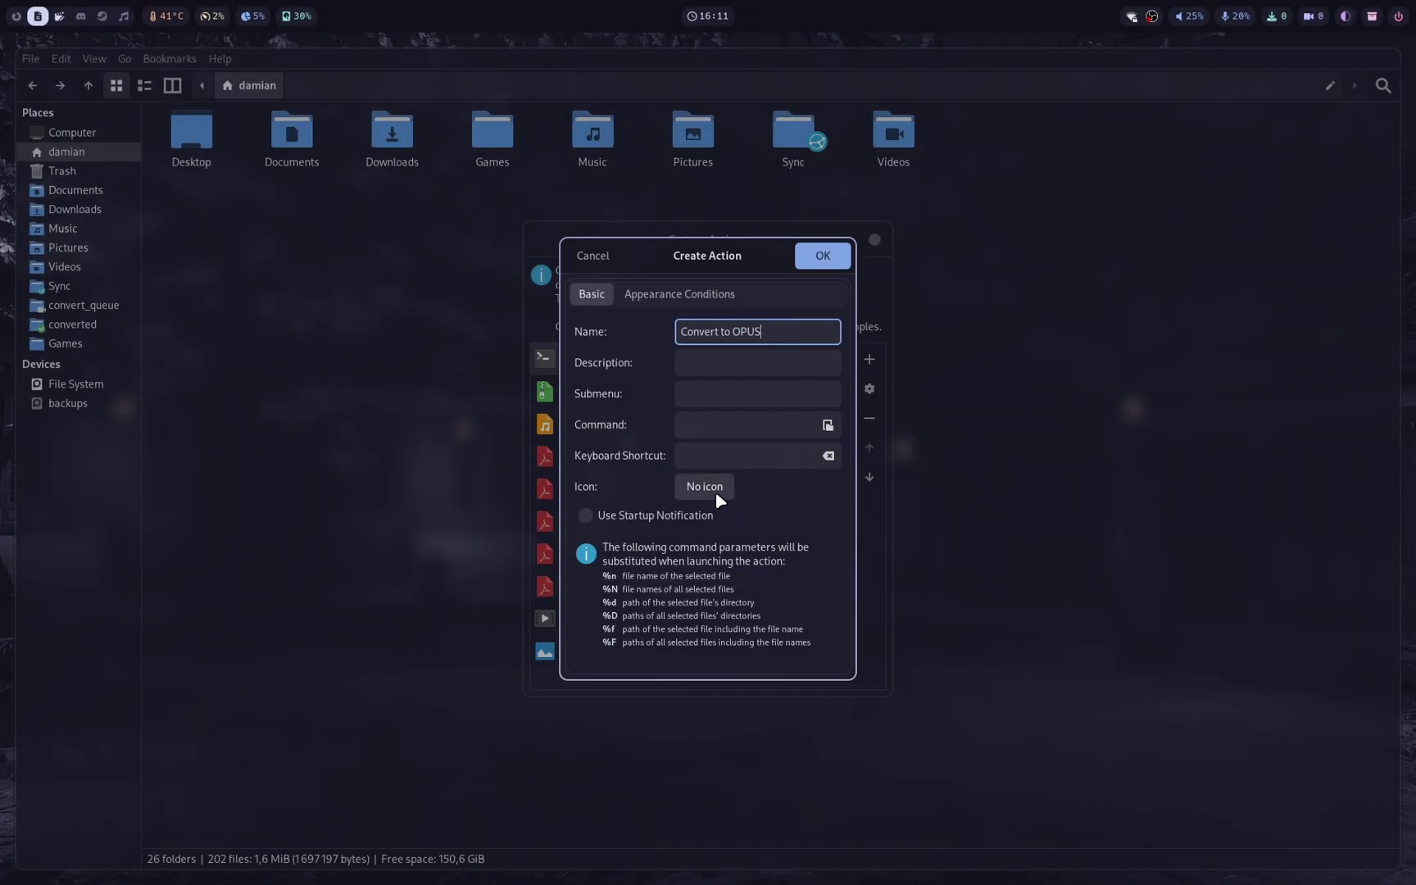
Give the action the audio-x-generic icon and move to its command field.
click(715, 492)
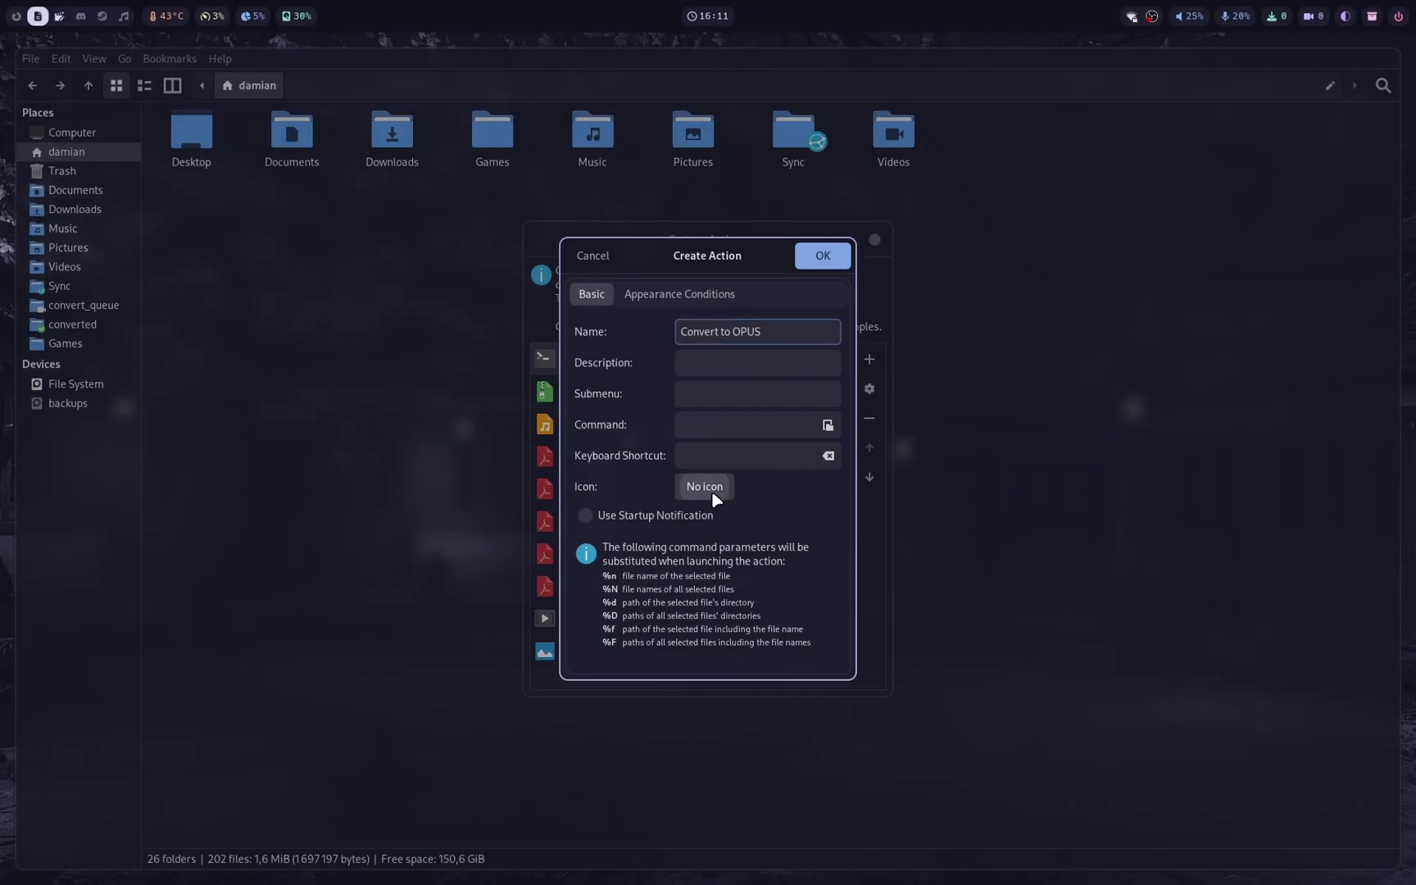
click(712, 491)
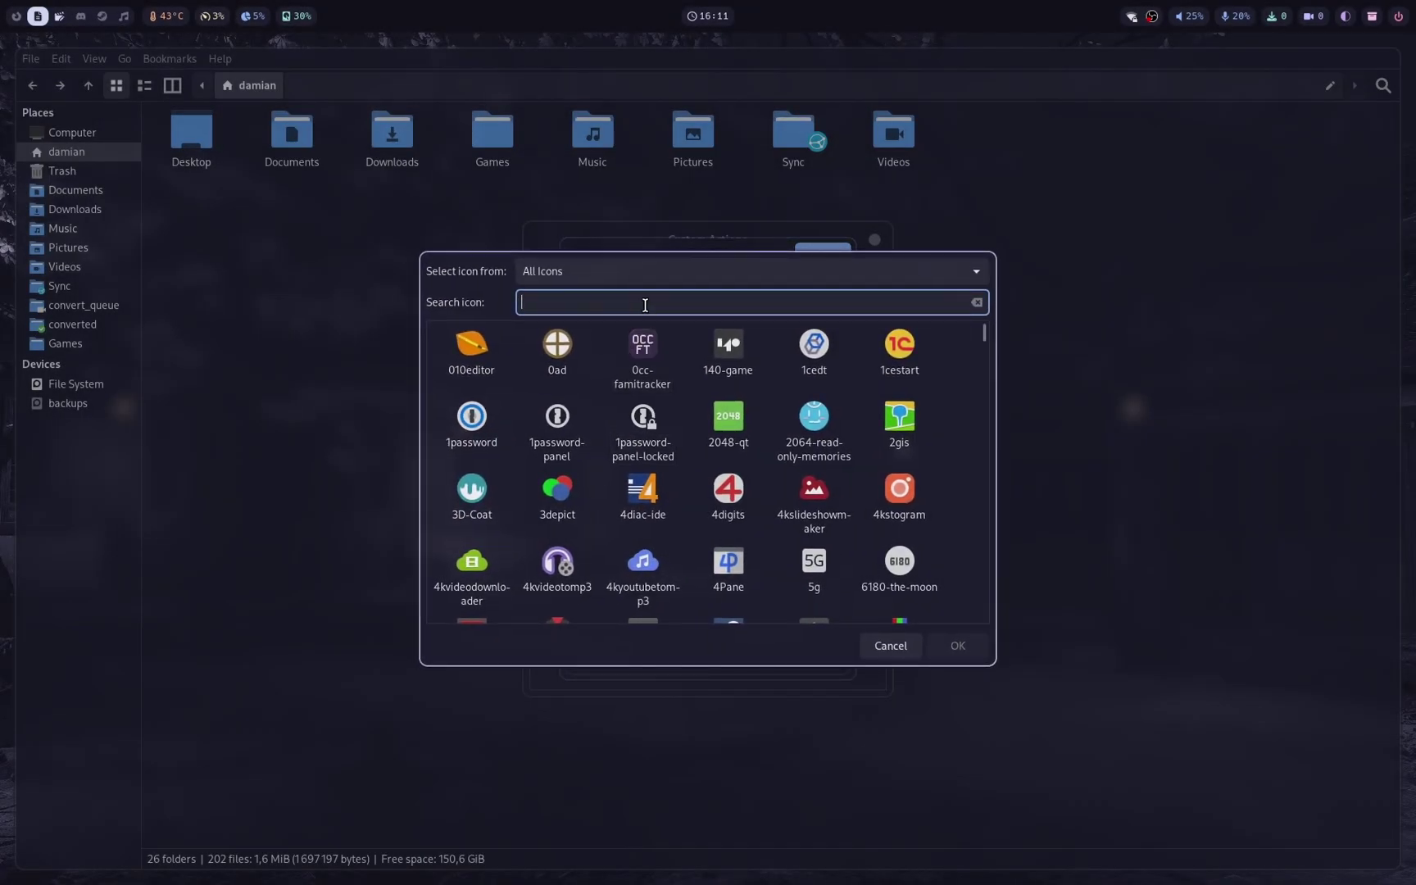
text(audio)
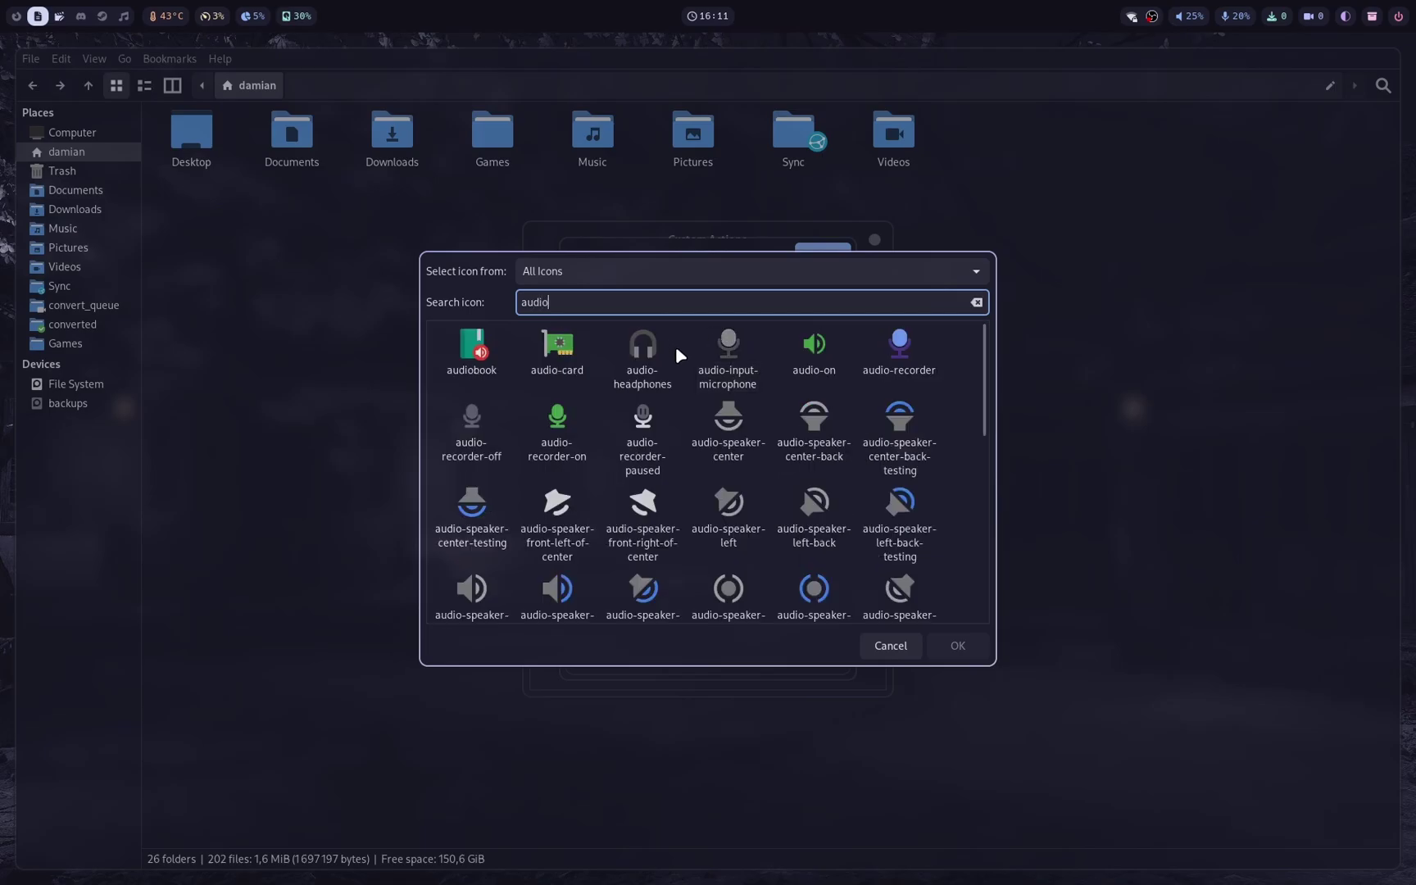
scroll(801, 373, down, 2)
scroll(801, 374, down, 3)
scroll(774, 398, down, 2)
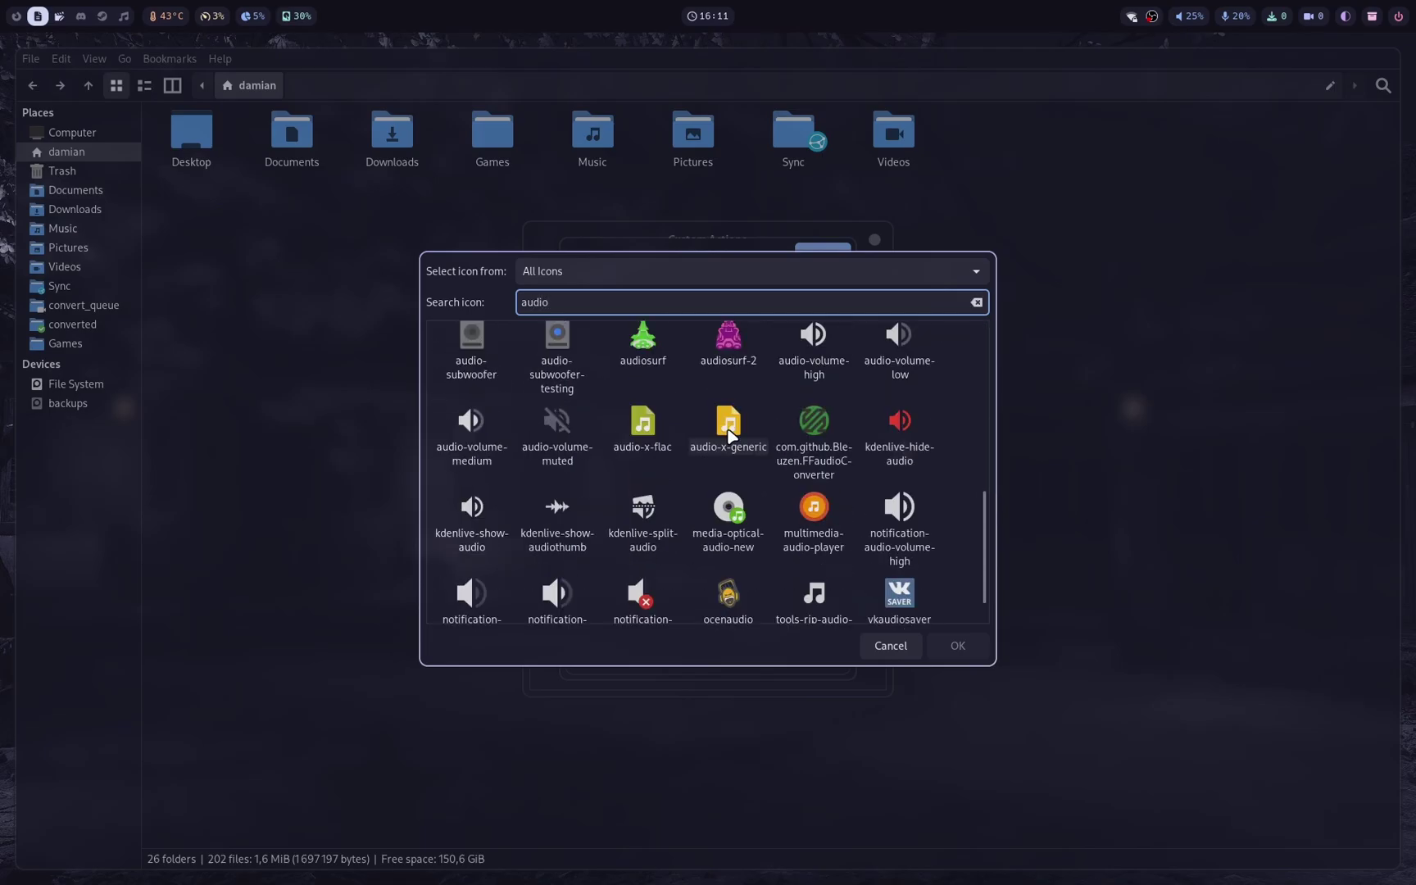
click(729, 426)
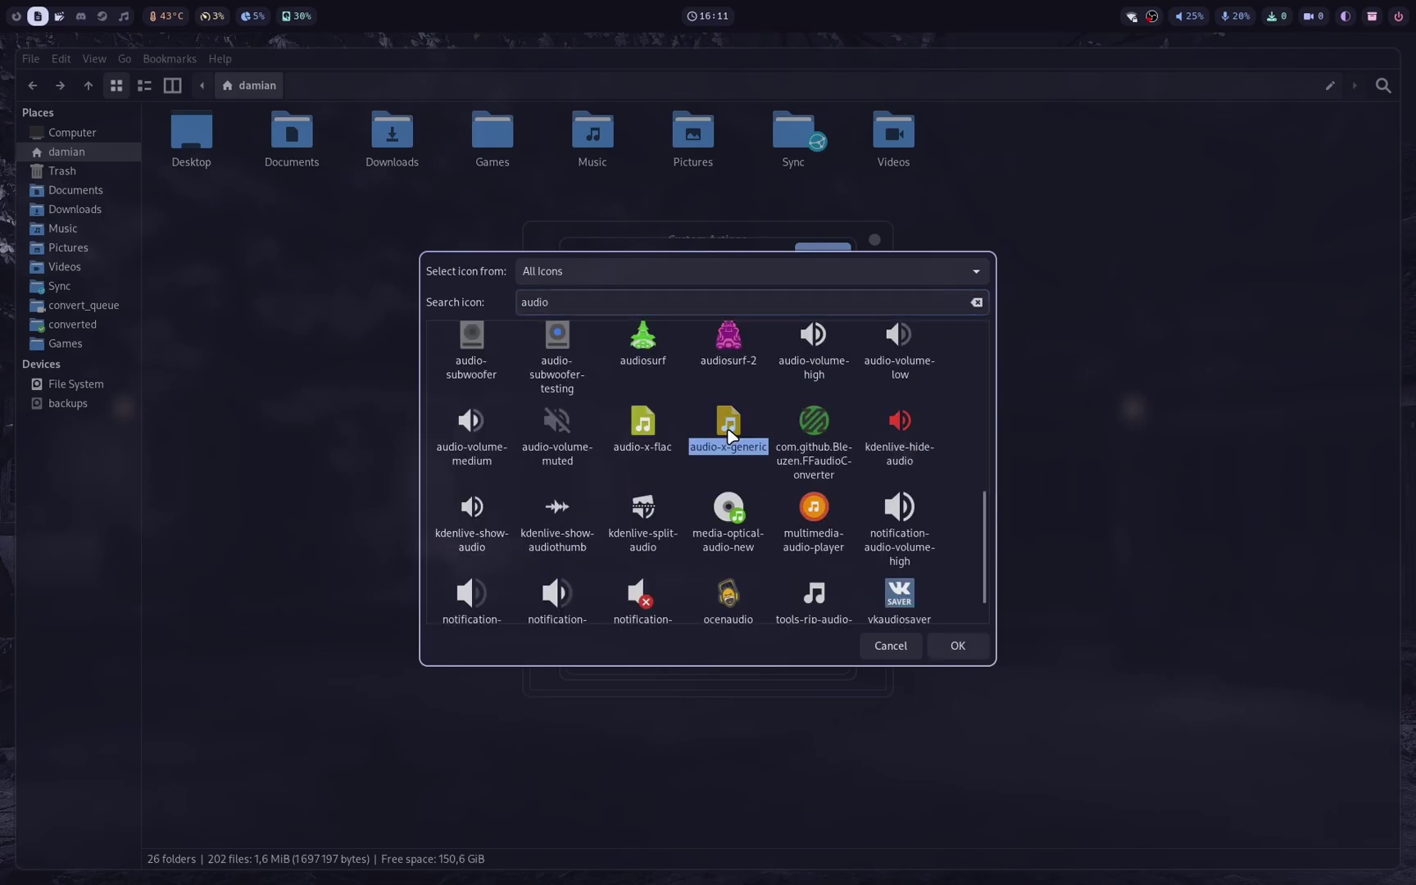
click(959, 646)
click(773, 429)
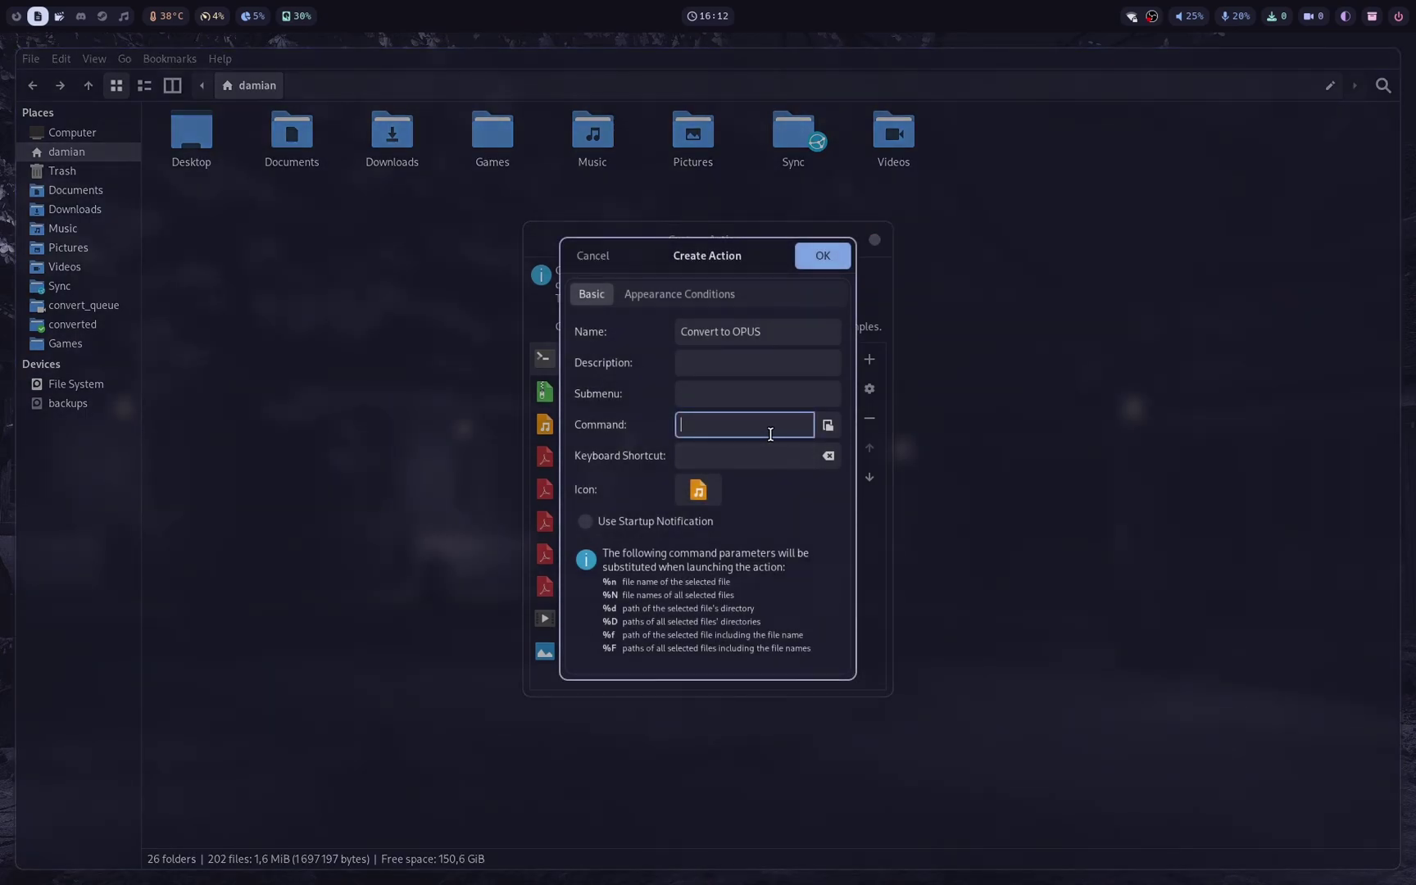
Paste the ffmpeg libopus conversion command from clipboard history into the command field.
text(ffmpeg -i %f -c:a libopus "$(basename %n .wav).opus")
key(Return)
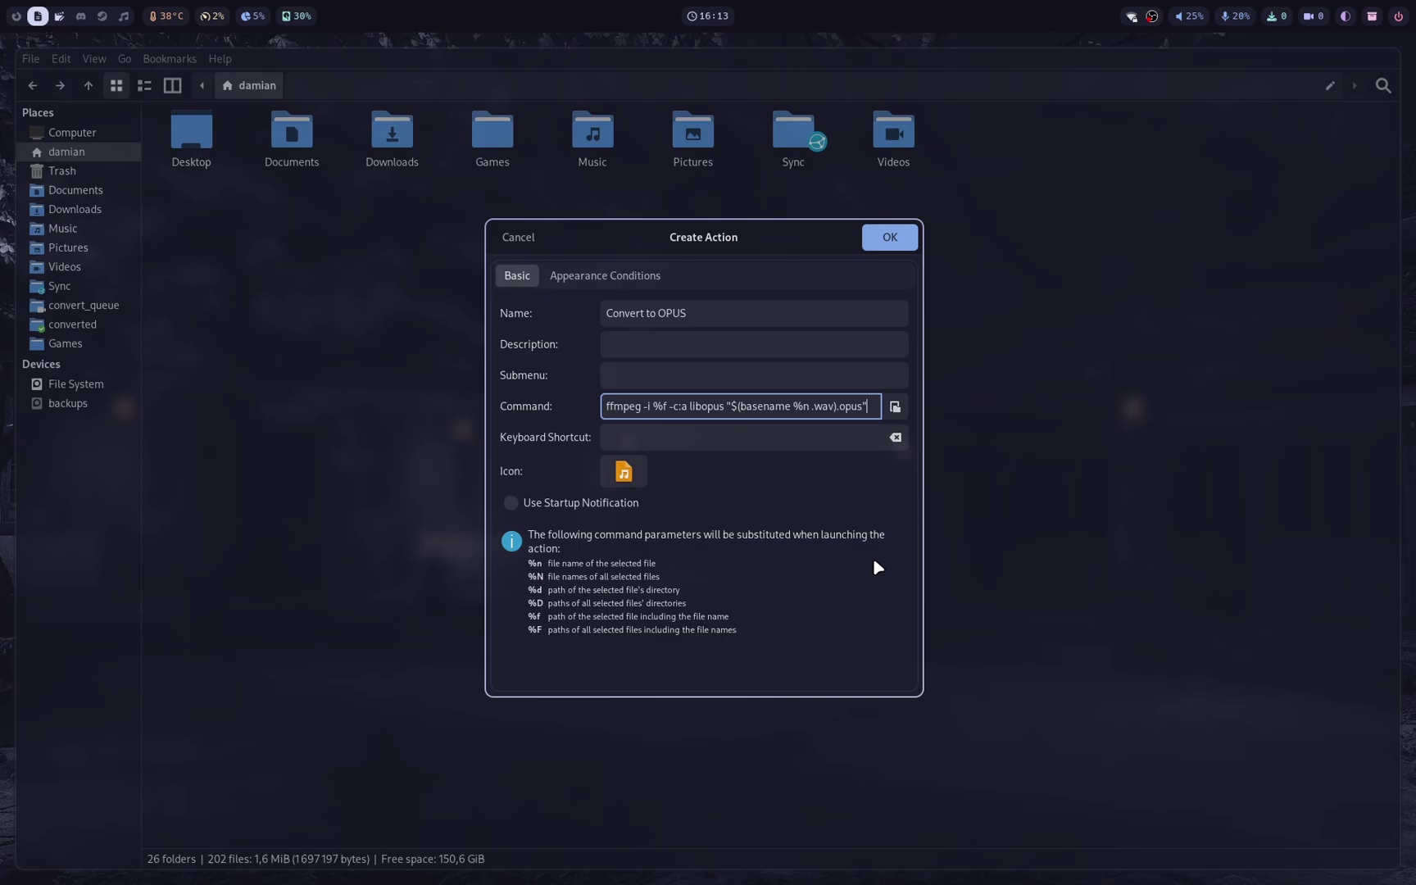
Limit the action to Audio Files matching *.wav and save it.
click(605, 275)
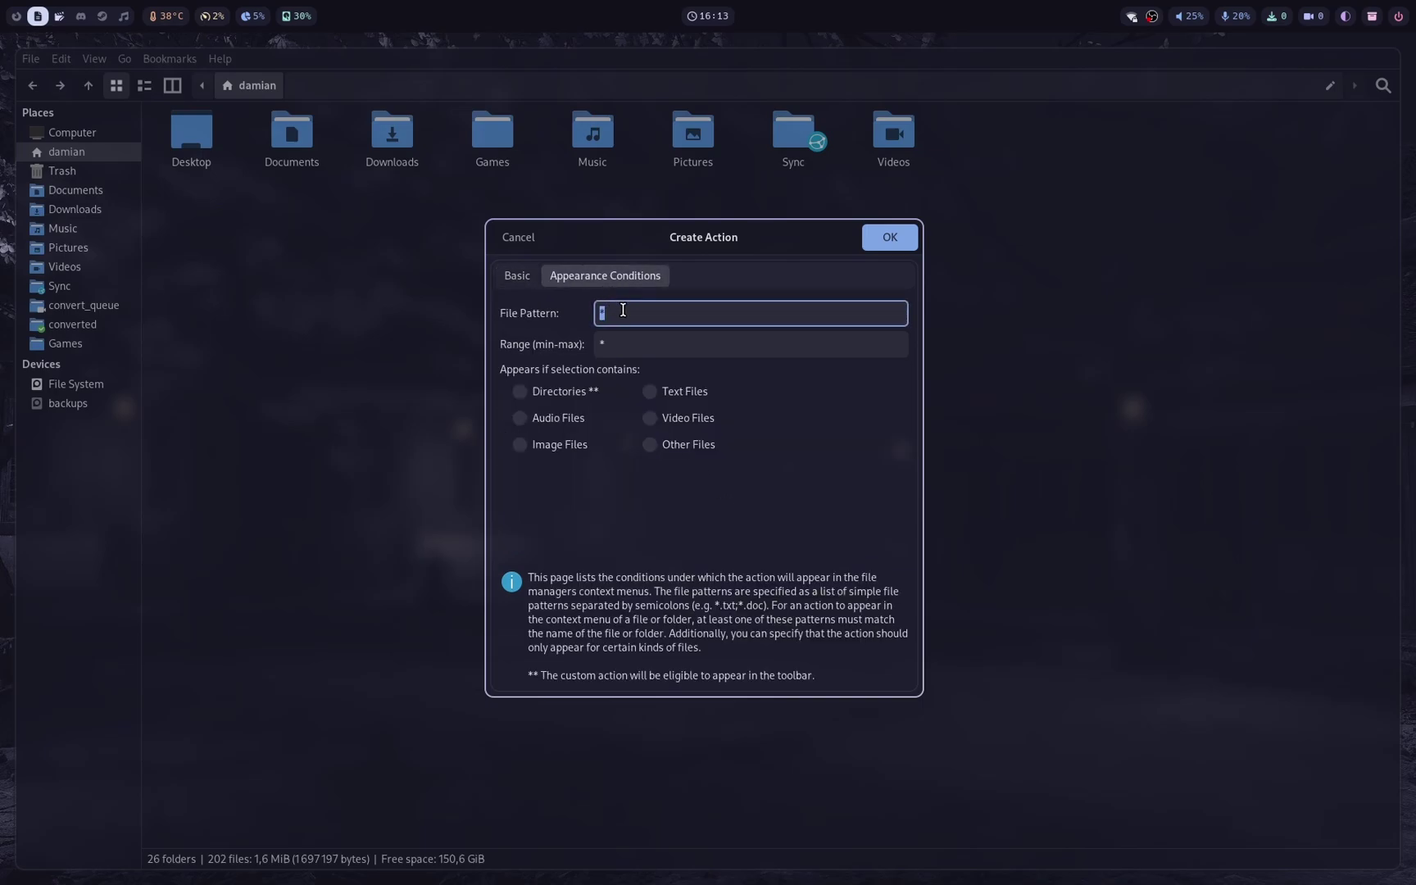
click(547, 421)
click(666, 319)
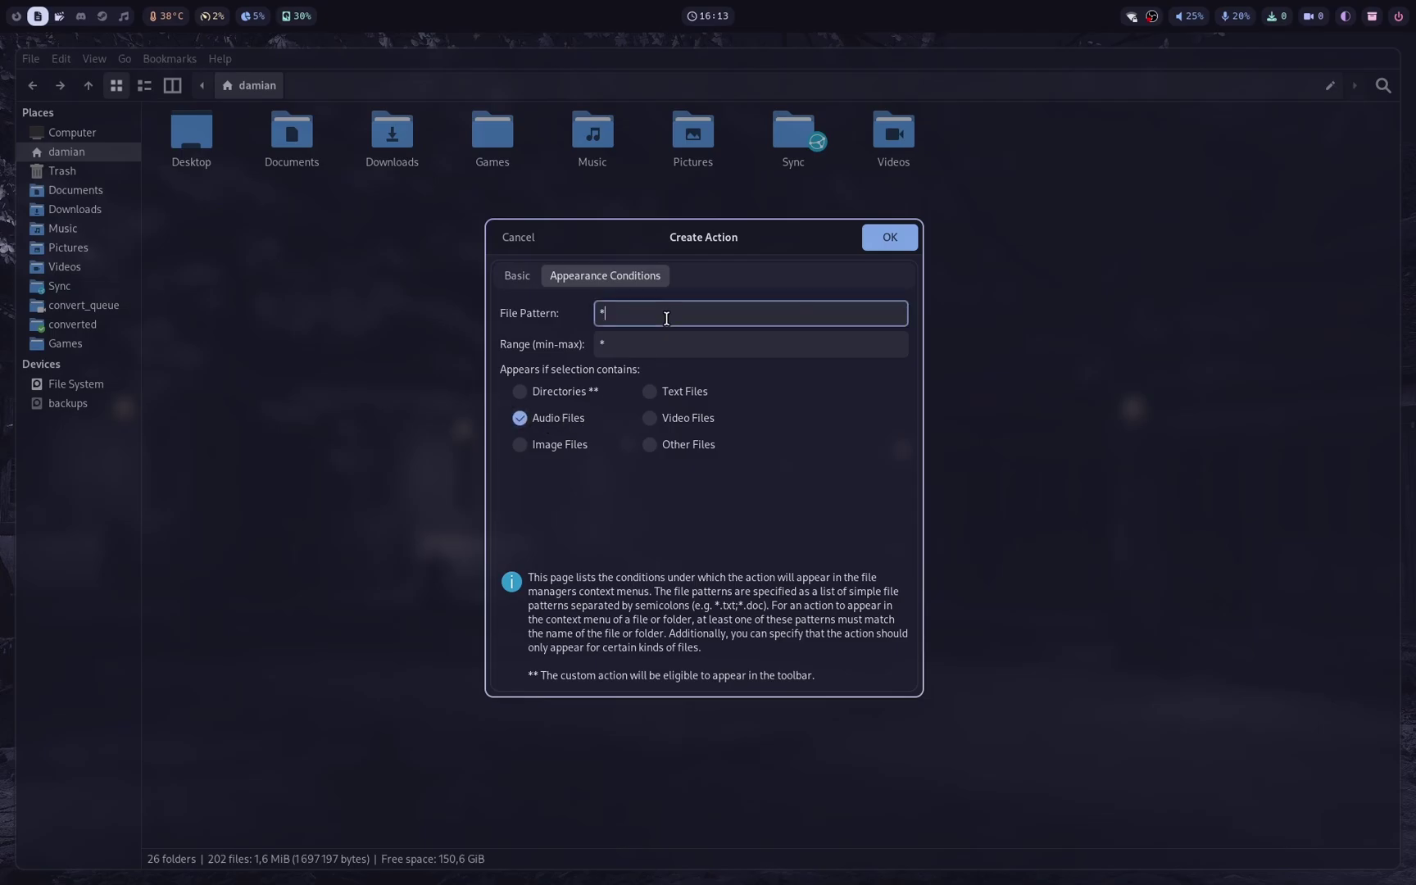
text(.)
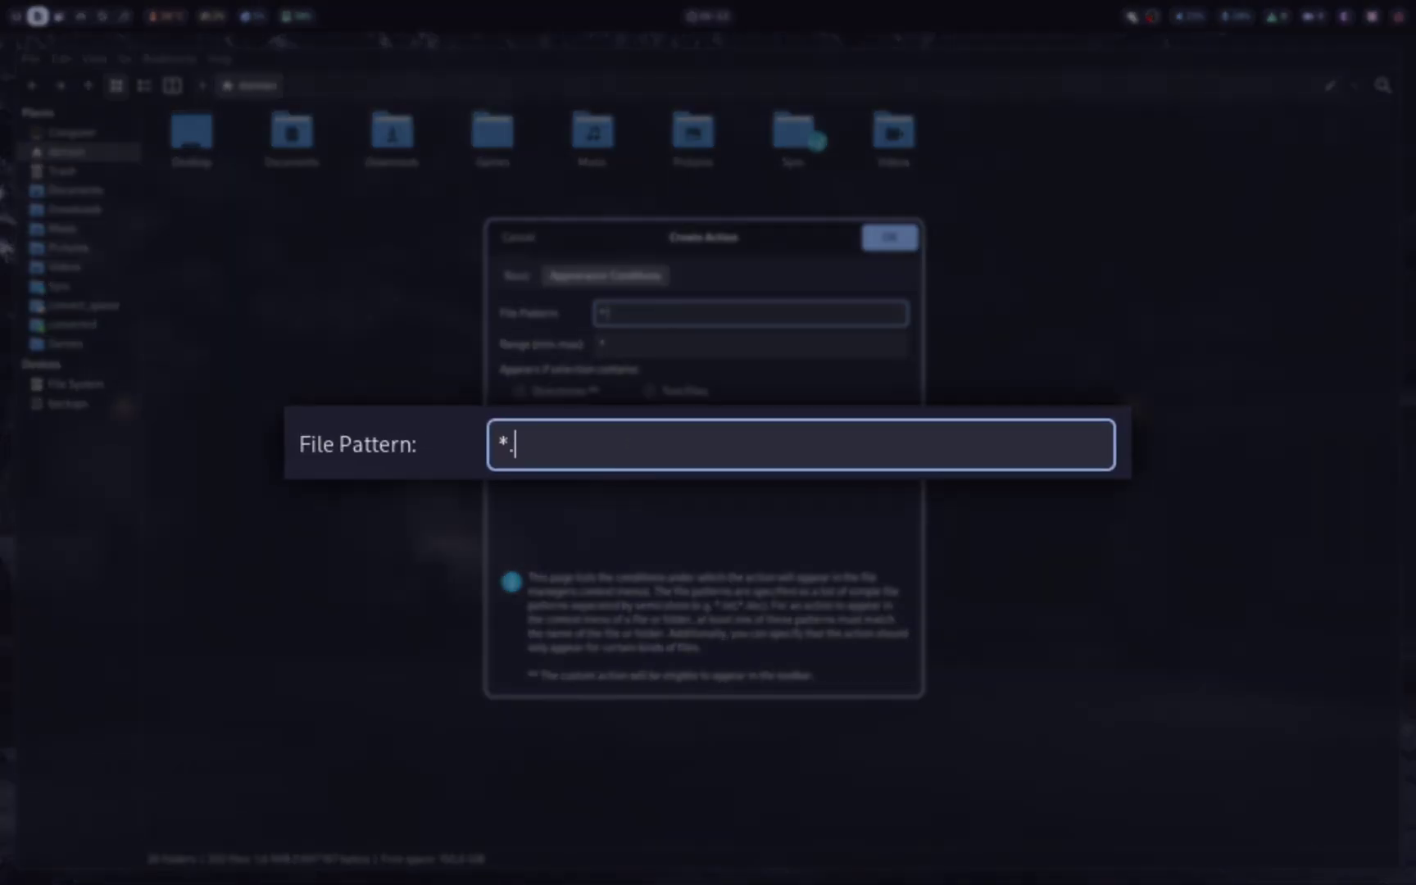
text(wav)
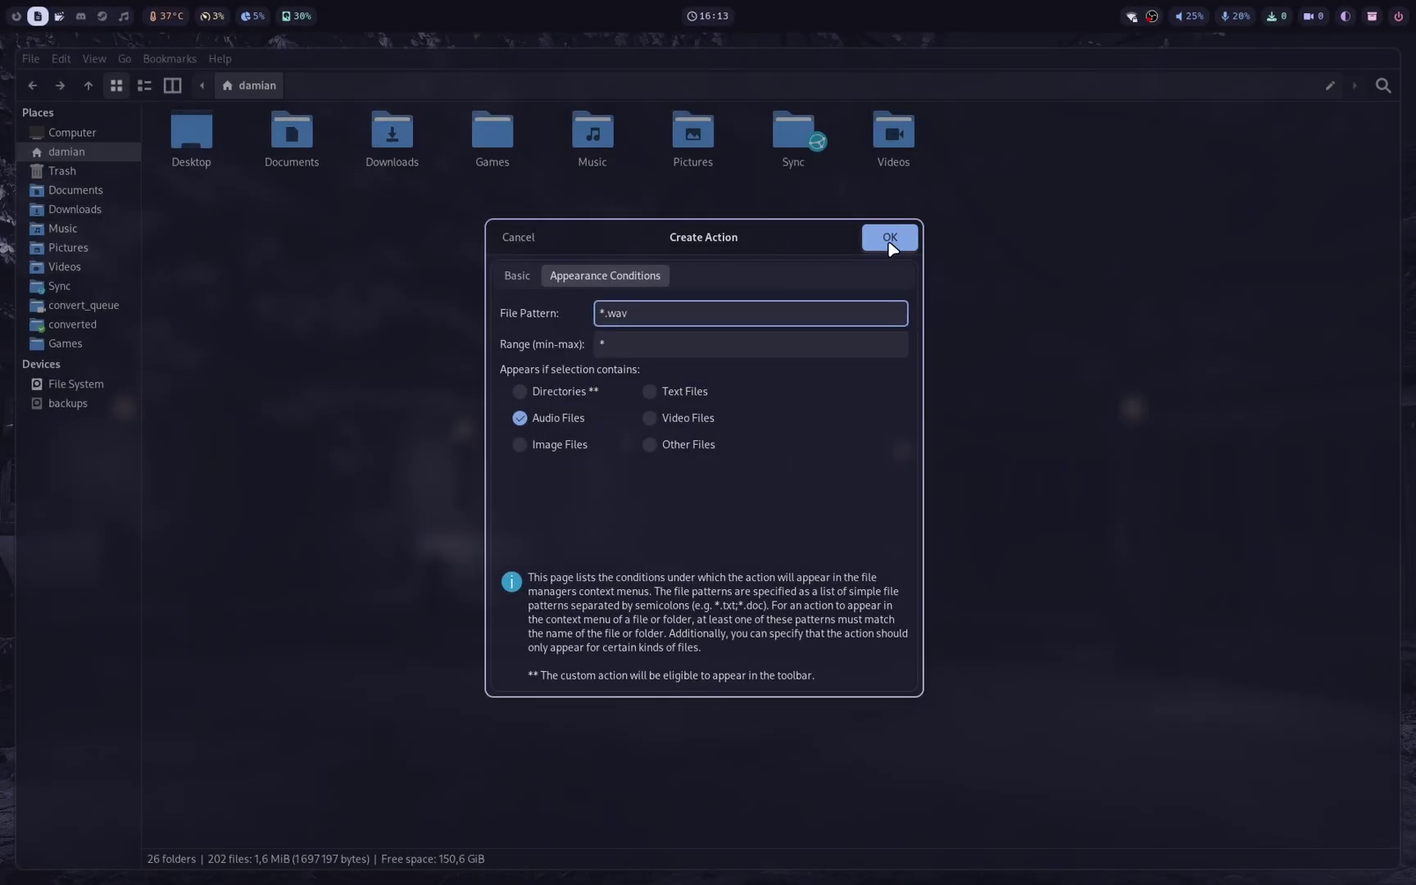
click(888, 238)
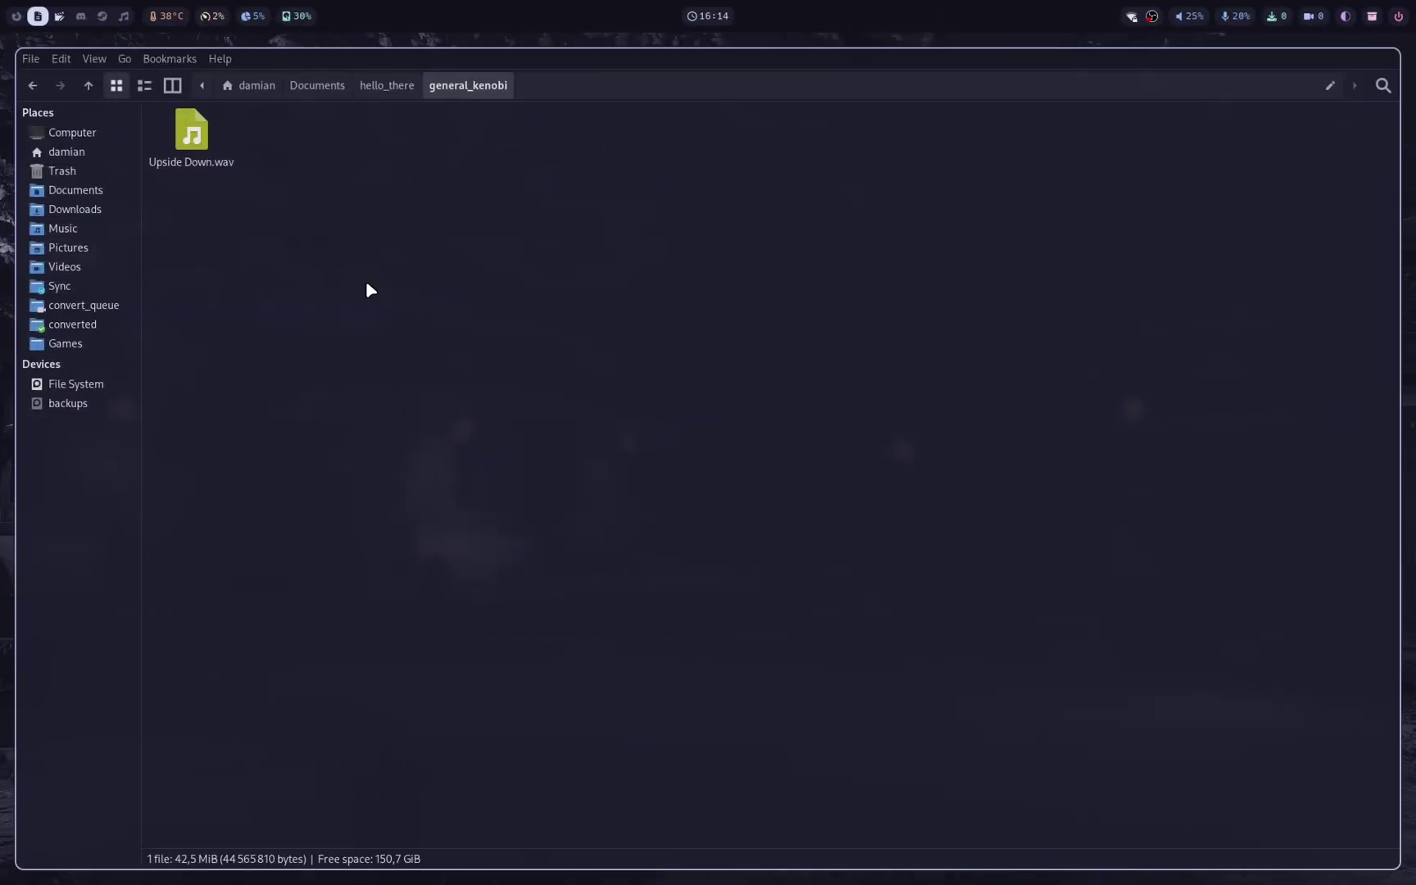
Run Convert to OPUS on Upside Down.wav to produce Upside Down.opus beside it.
right_click(212, 155)
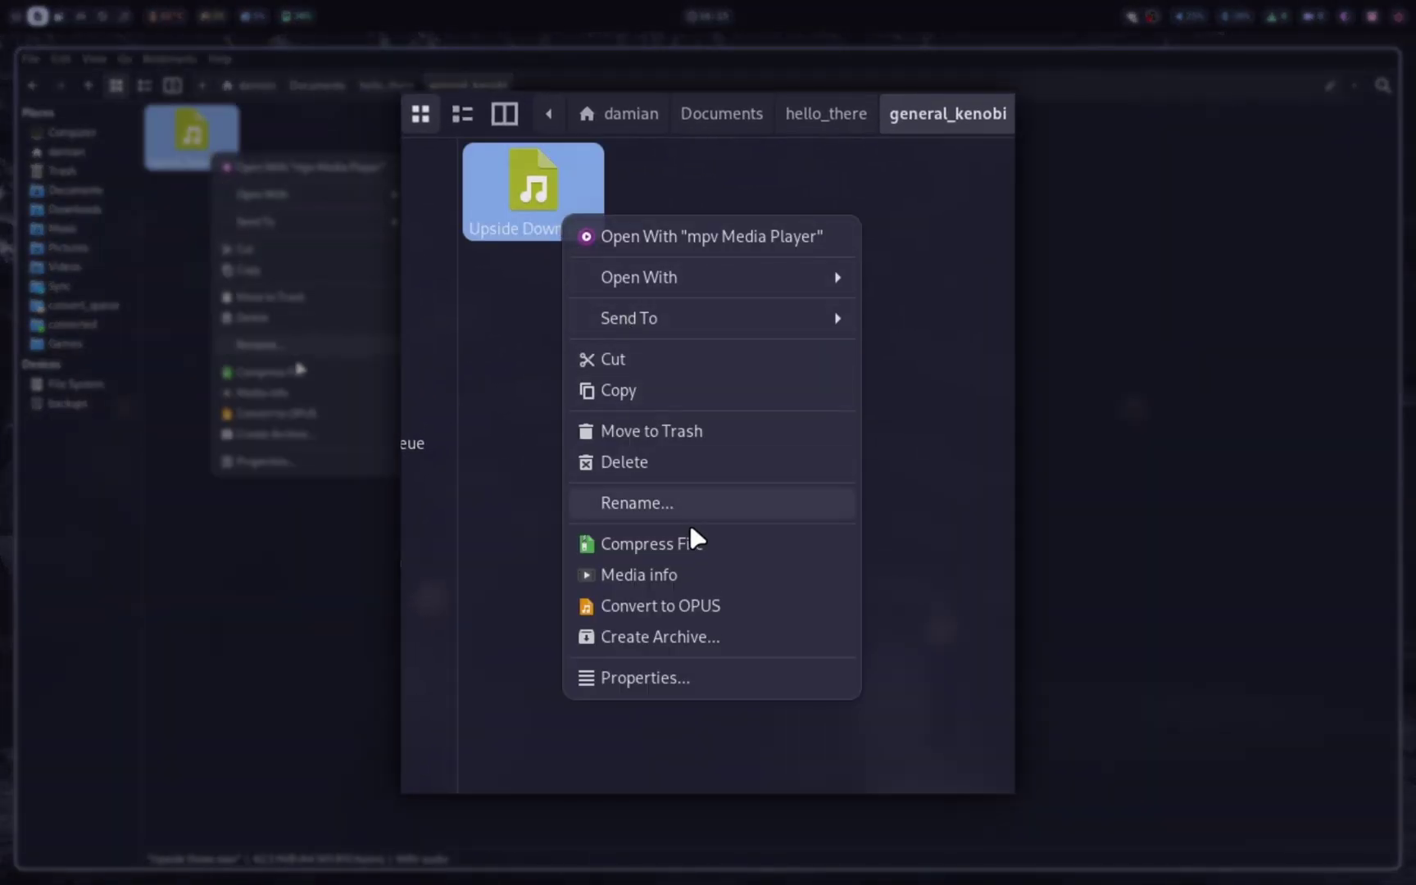
click(722, 609)
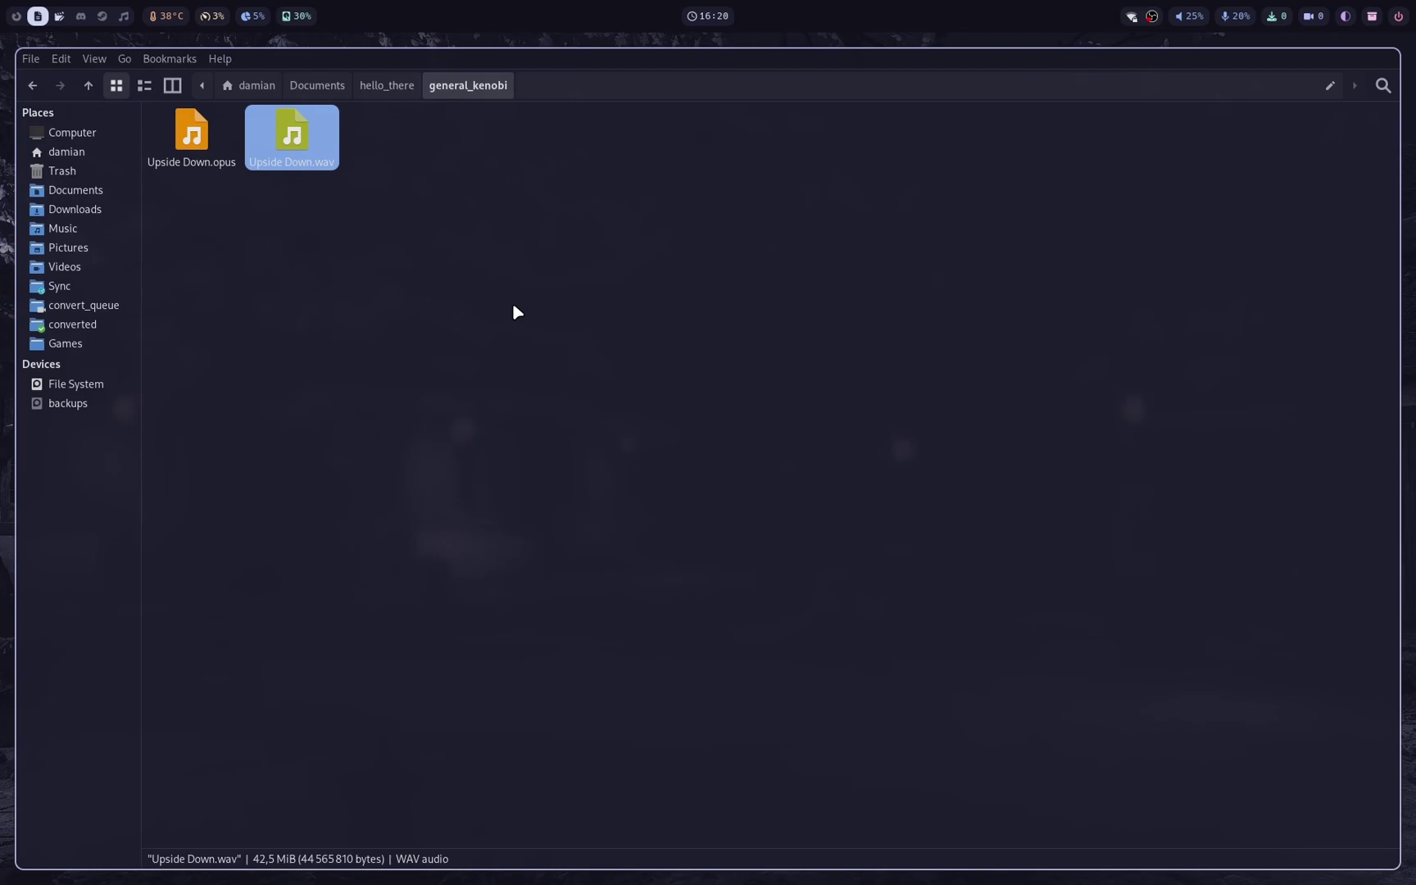
Reopen the custom actions configuration and edit the Convert to OPUS action.
click(62, 60)
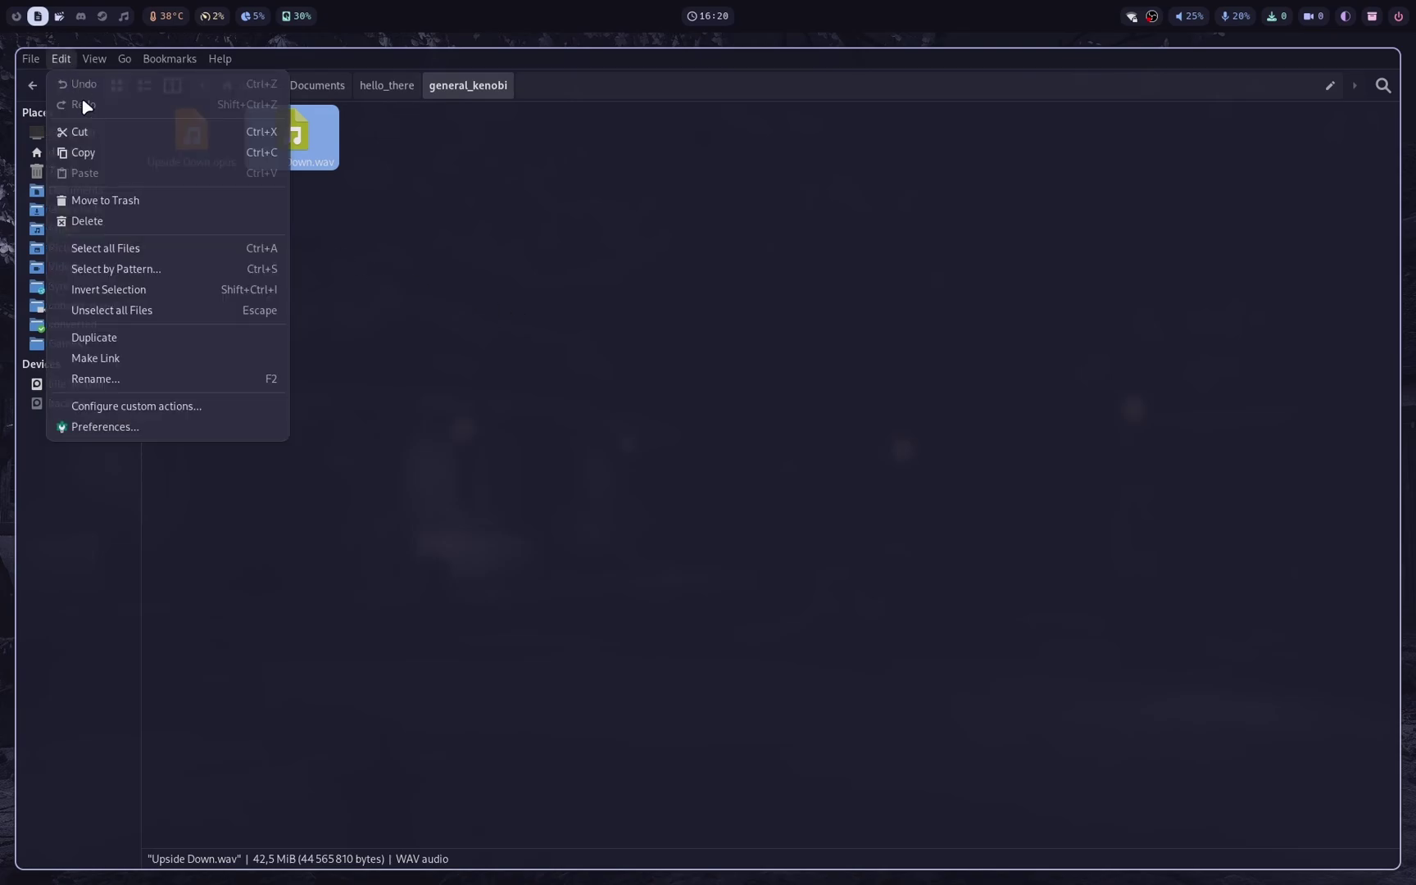
click(156, 405)
scroll(664, 664, down, 2)
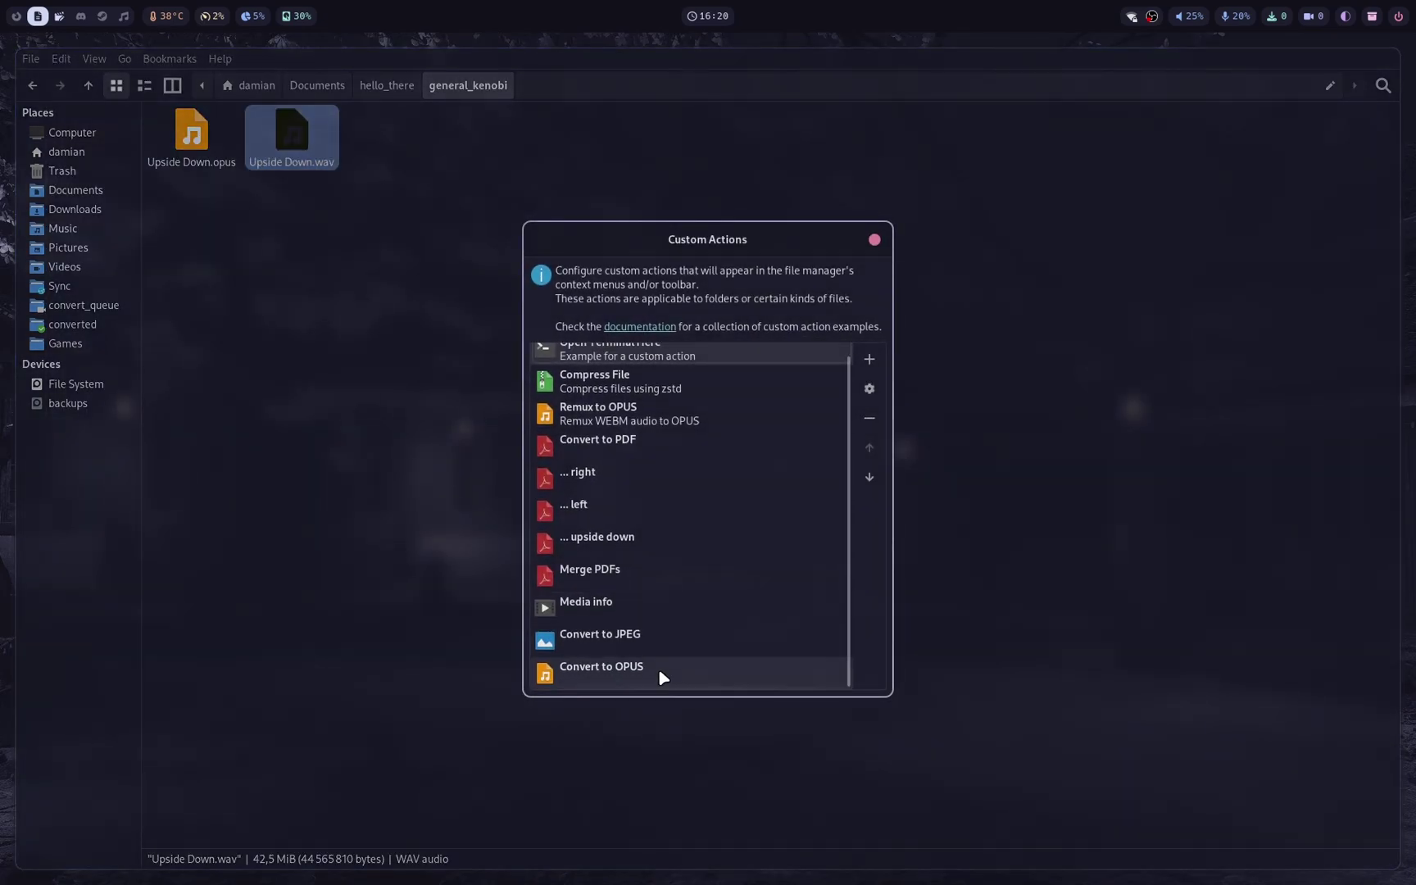
click(870, 390)
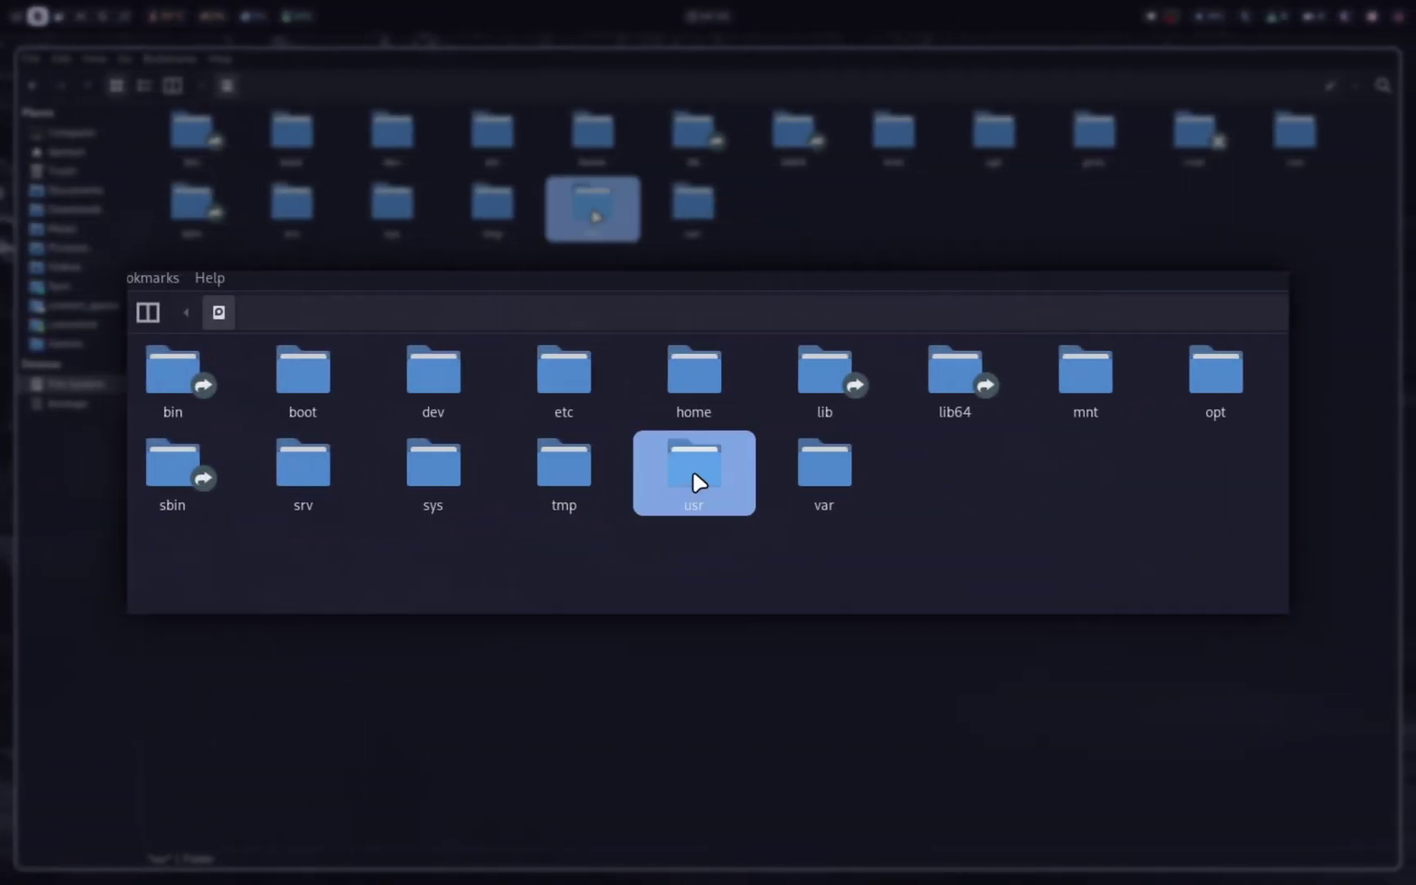
Append a notify-send 'Conversion finished' alert using the Papirus audio-x-generic icon from /usr/share, and save.
double_click(591, 211)
double_click(996, 141)
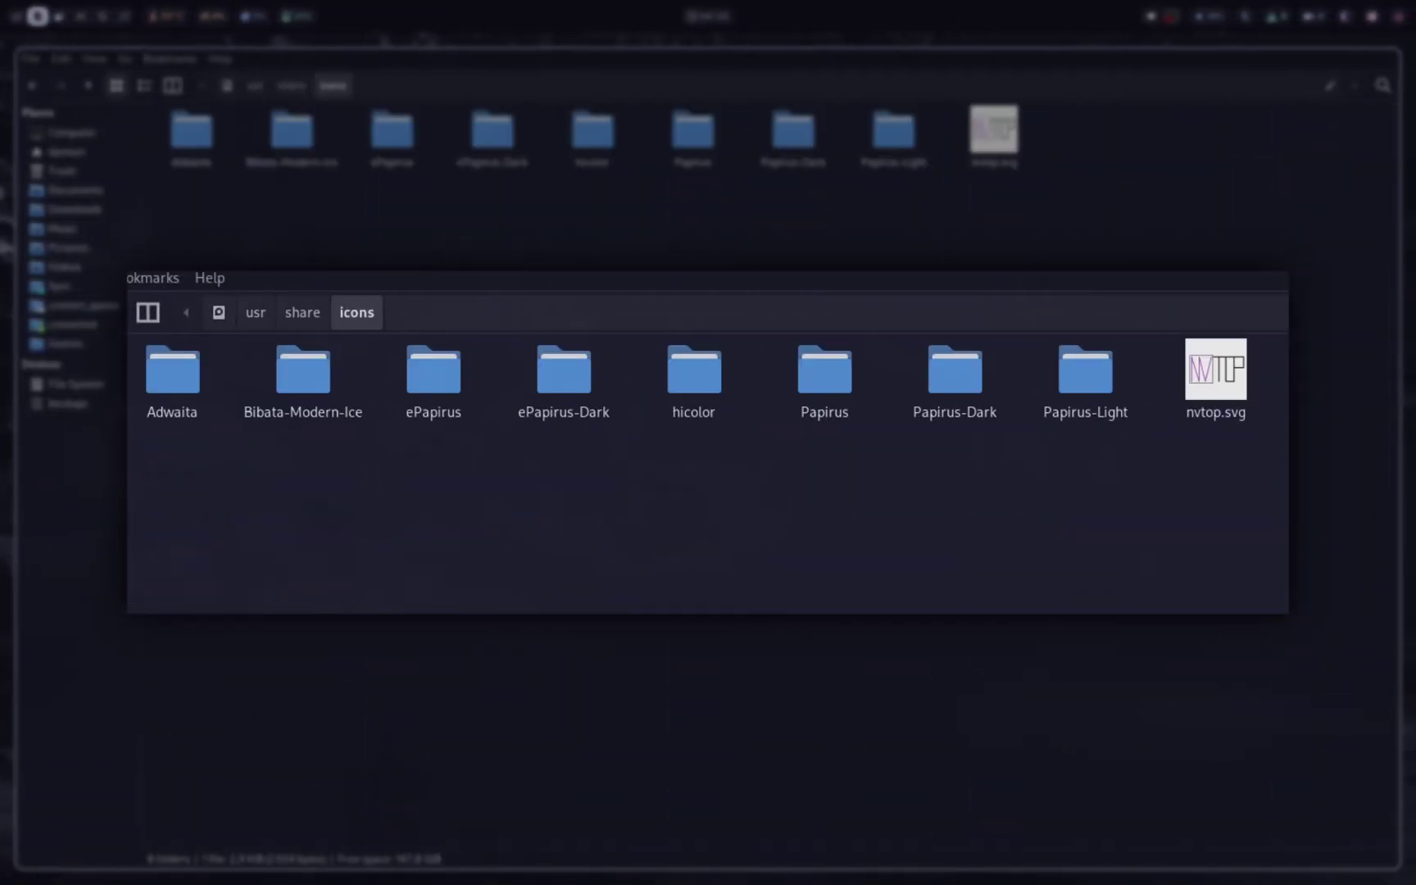
double_click(839, 394)
text(audio)
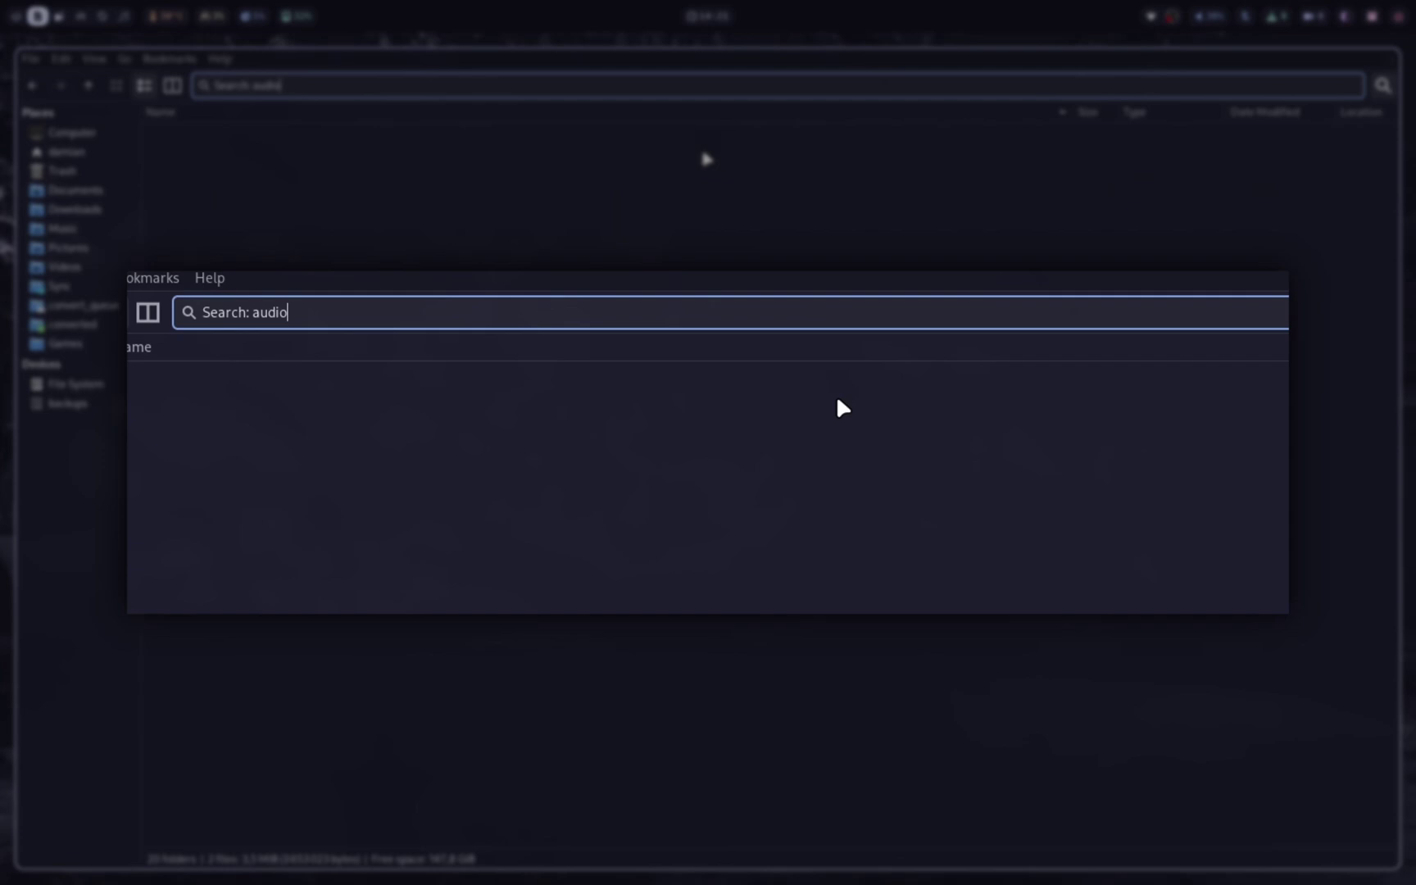
scroll(752, 478, down, 5)
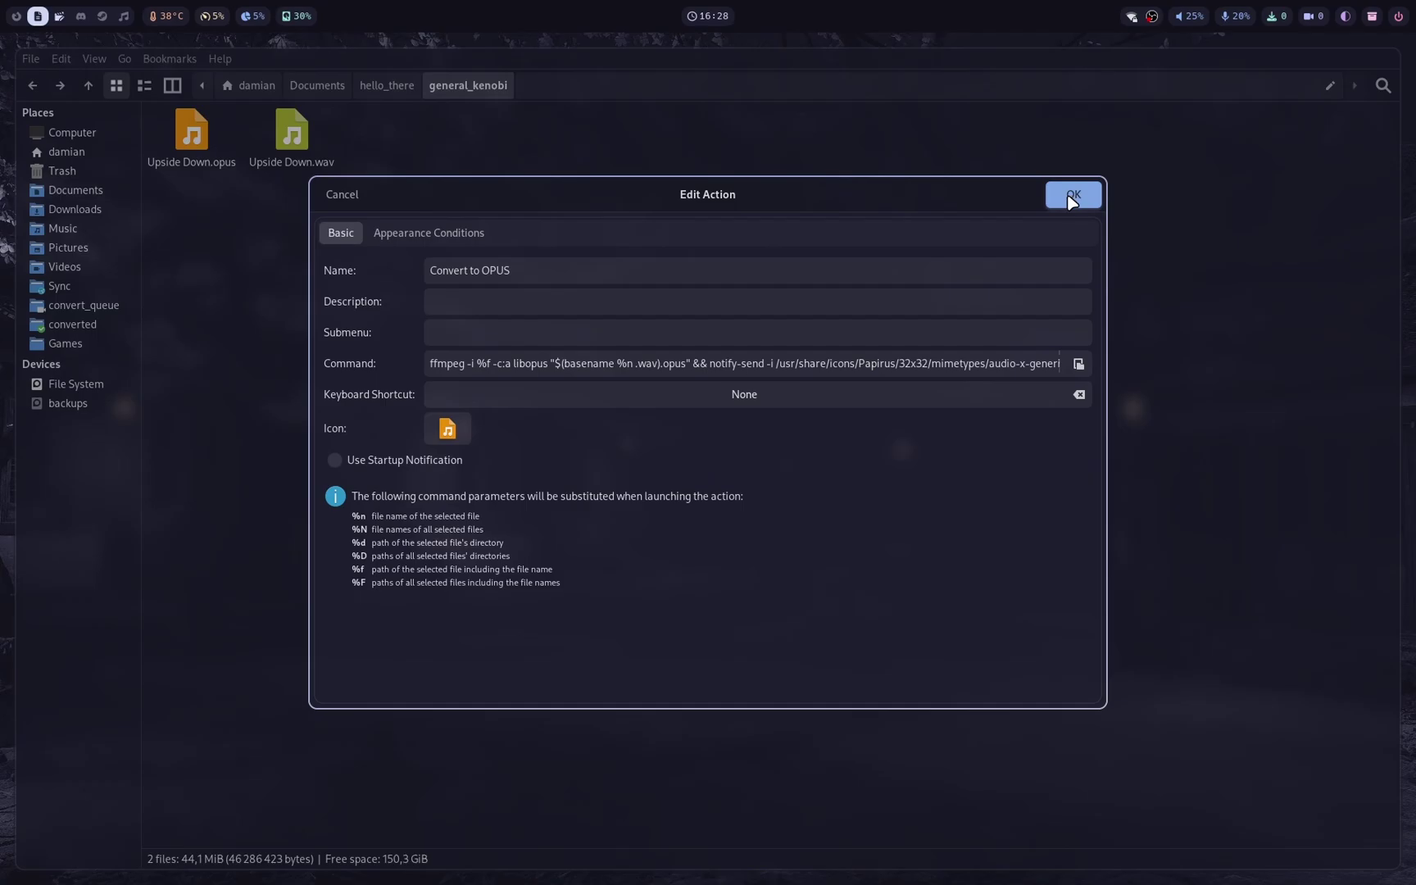
click(993, 233)
Close Custom Actions and permanently delete the old Upside Down.opus.
click(874, 238)
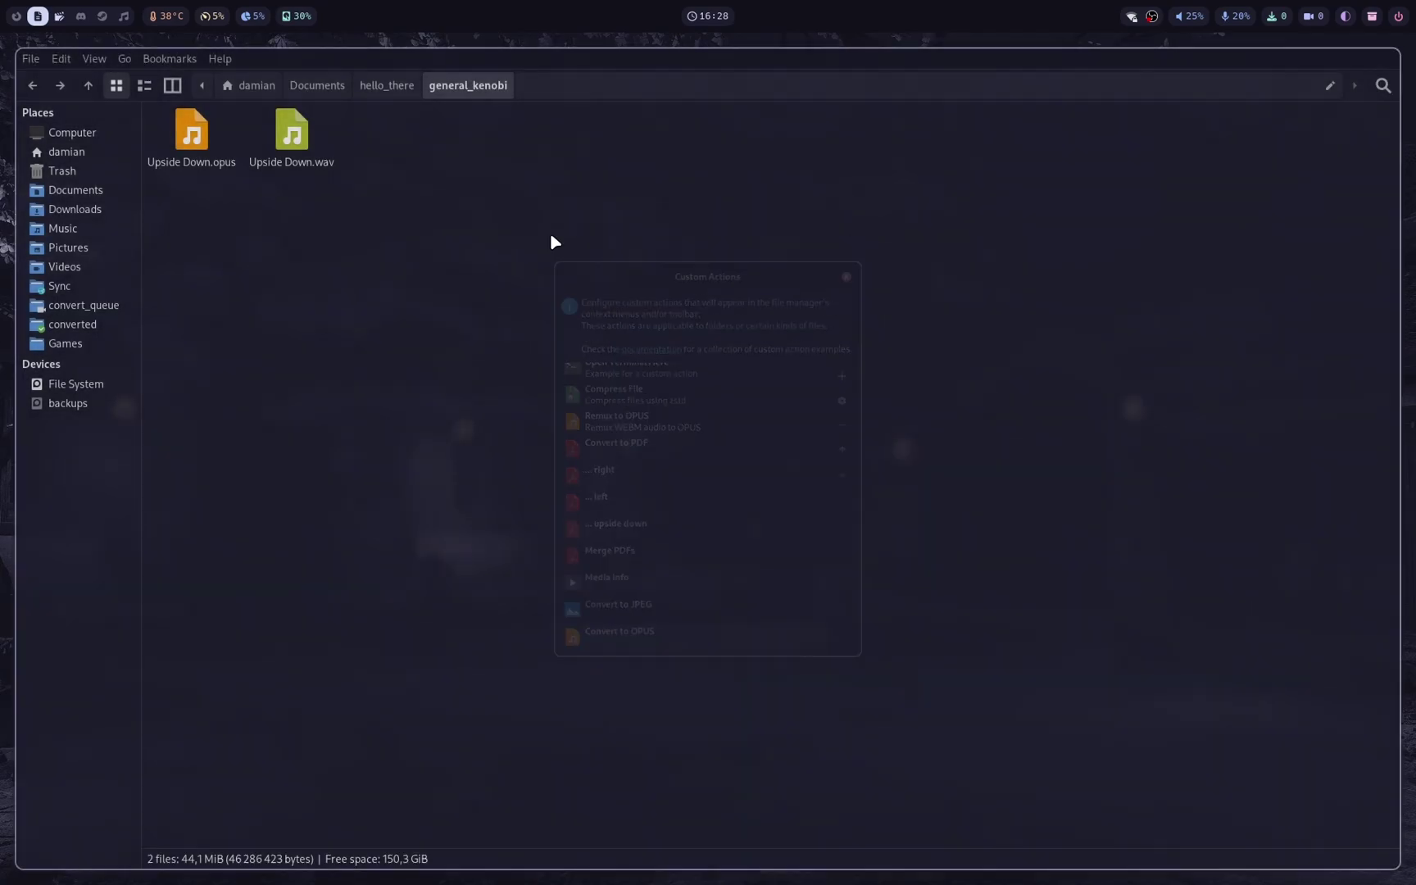
click(203, 159)
key(shift+Delete)
key(Return)
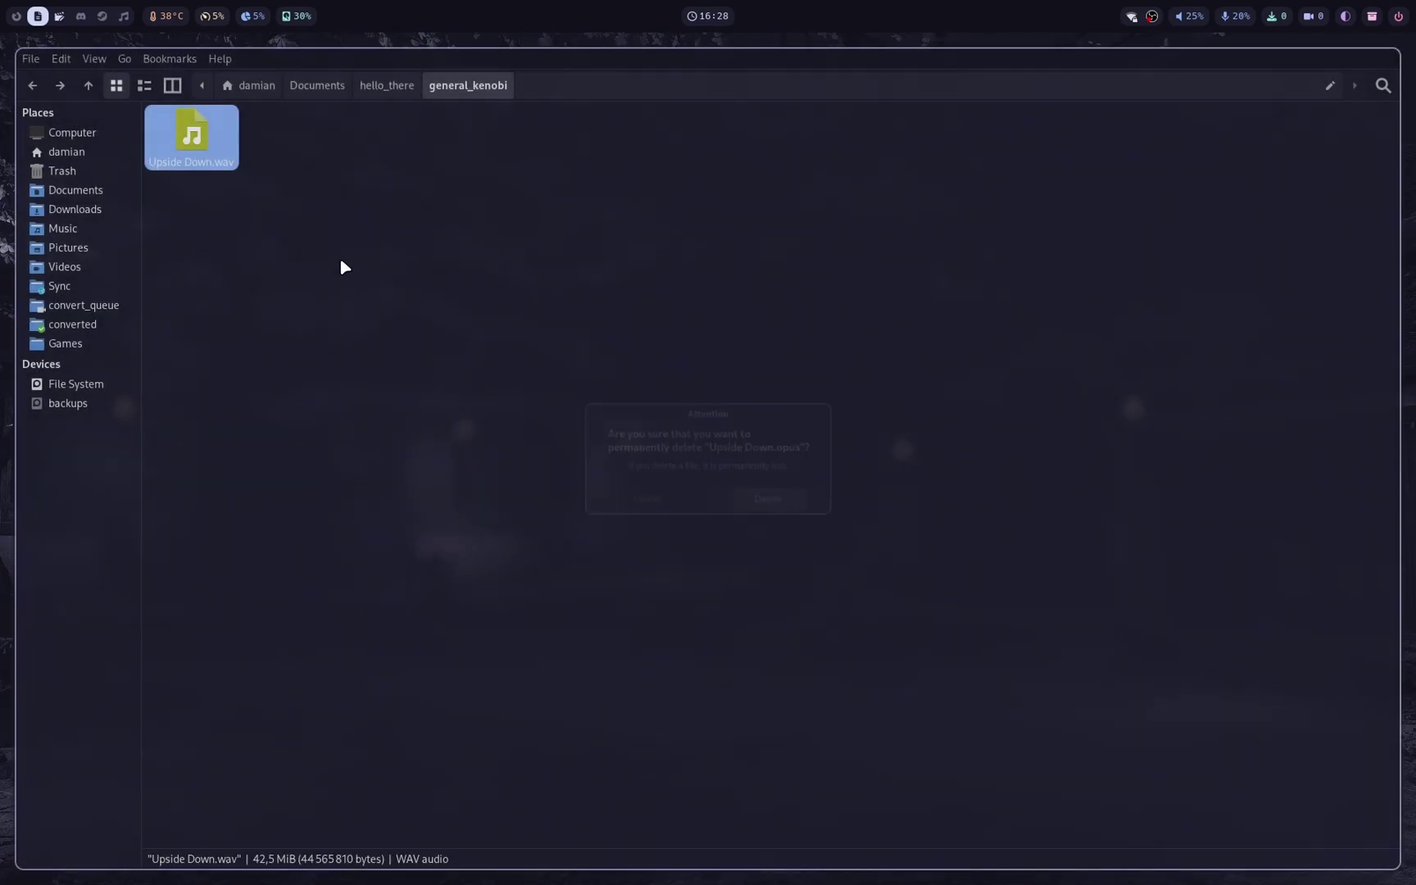
Reconvert Upside Down.wav to OPUS, getting the Conversion finished notification, then close Thunar.
right_click(211, 159)
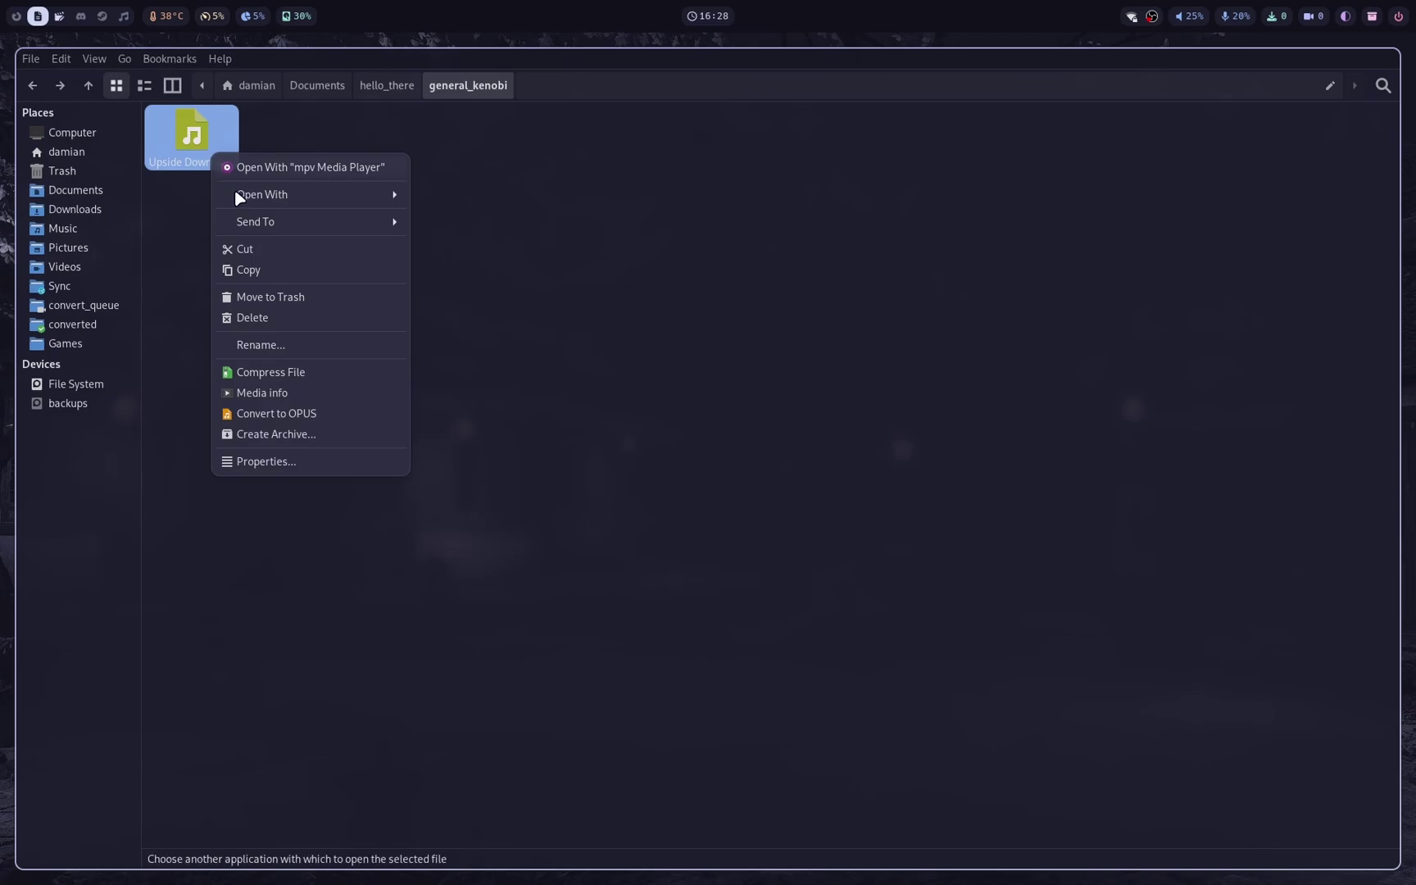
click(326, 418)
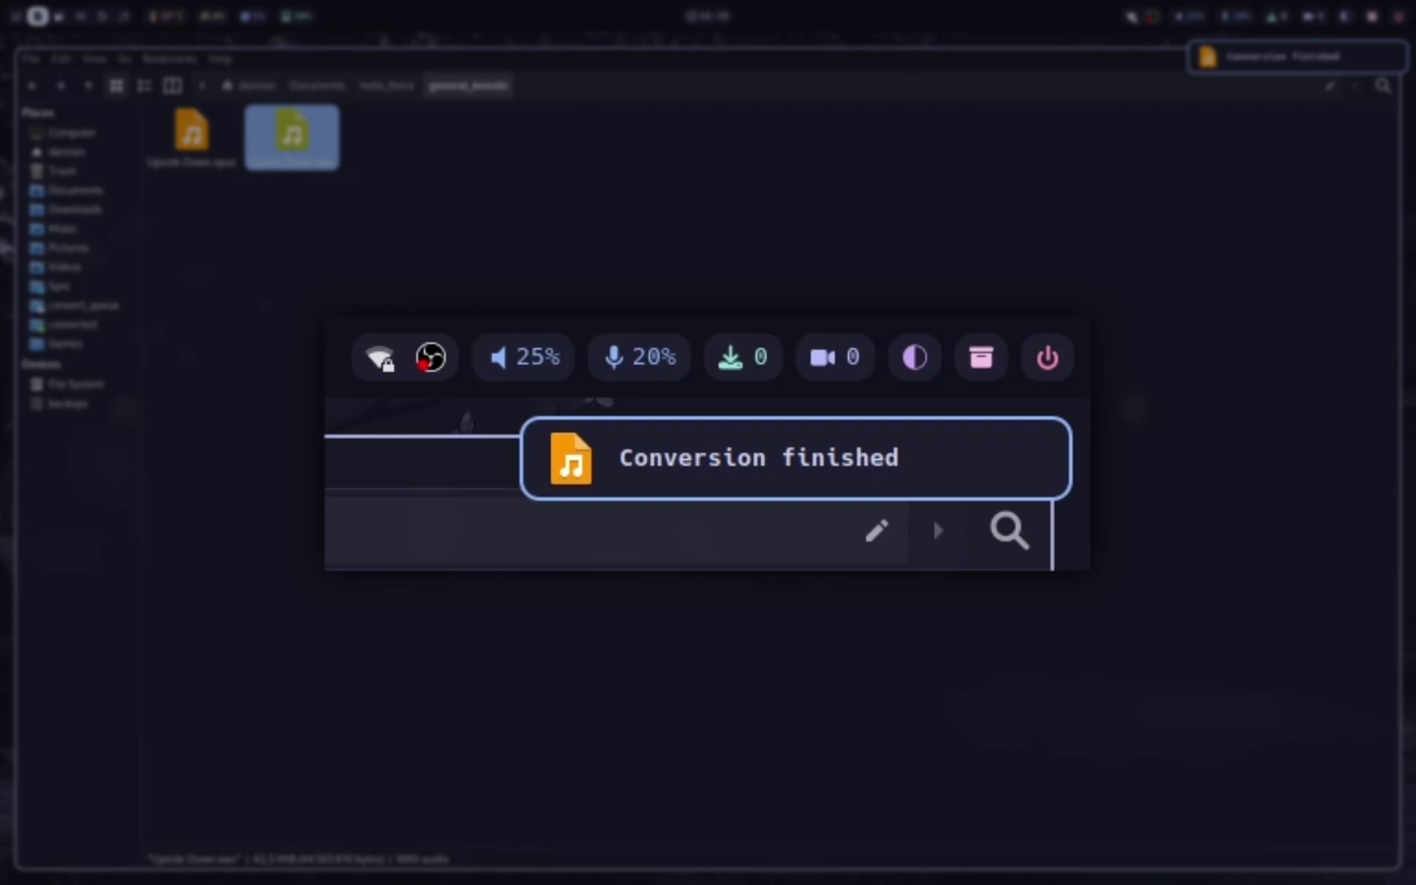
key(super+q)
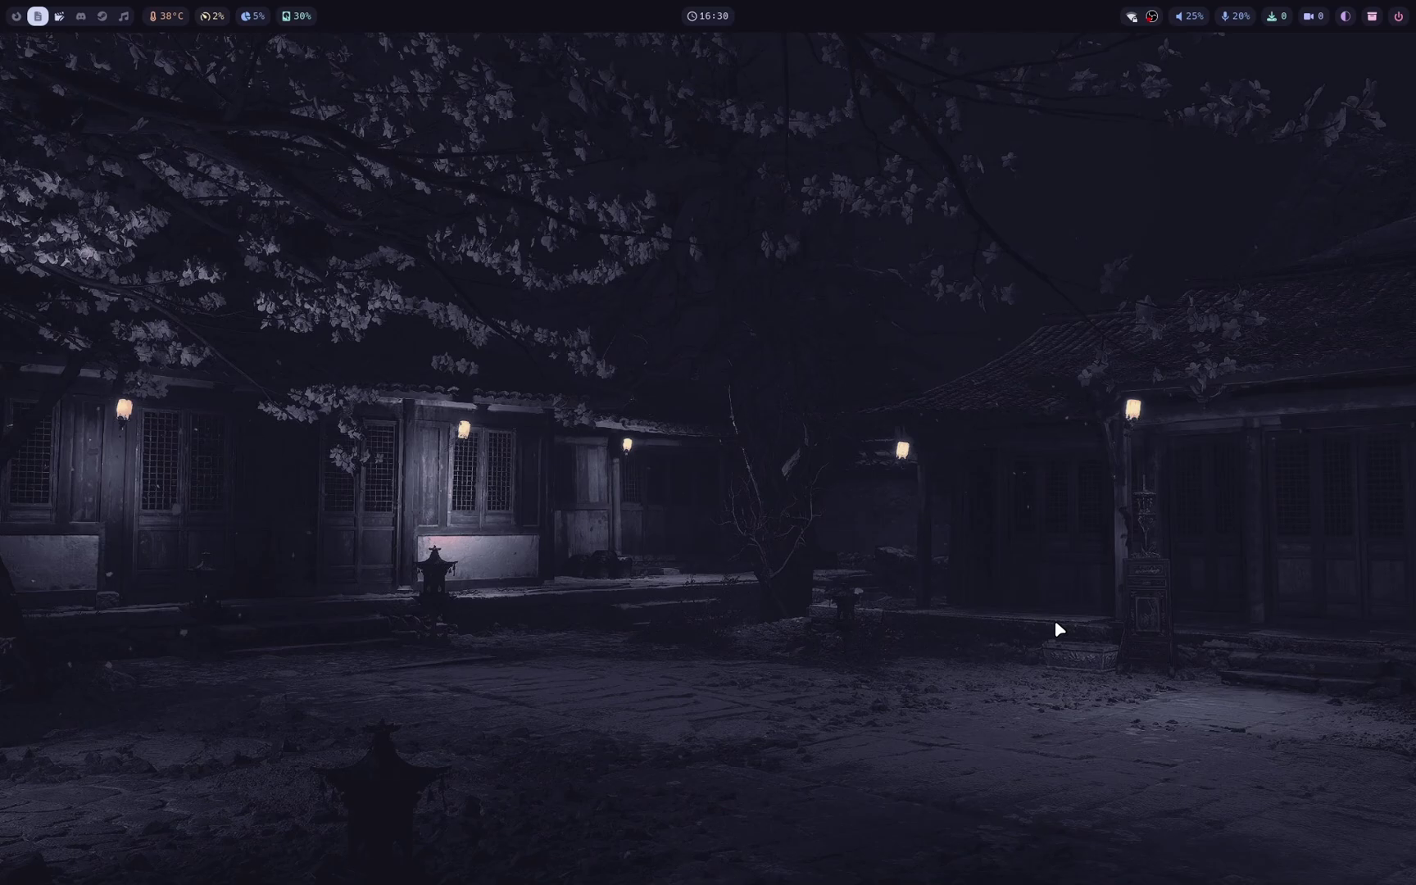
click(1314, 16)
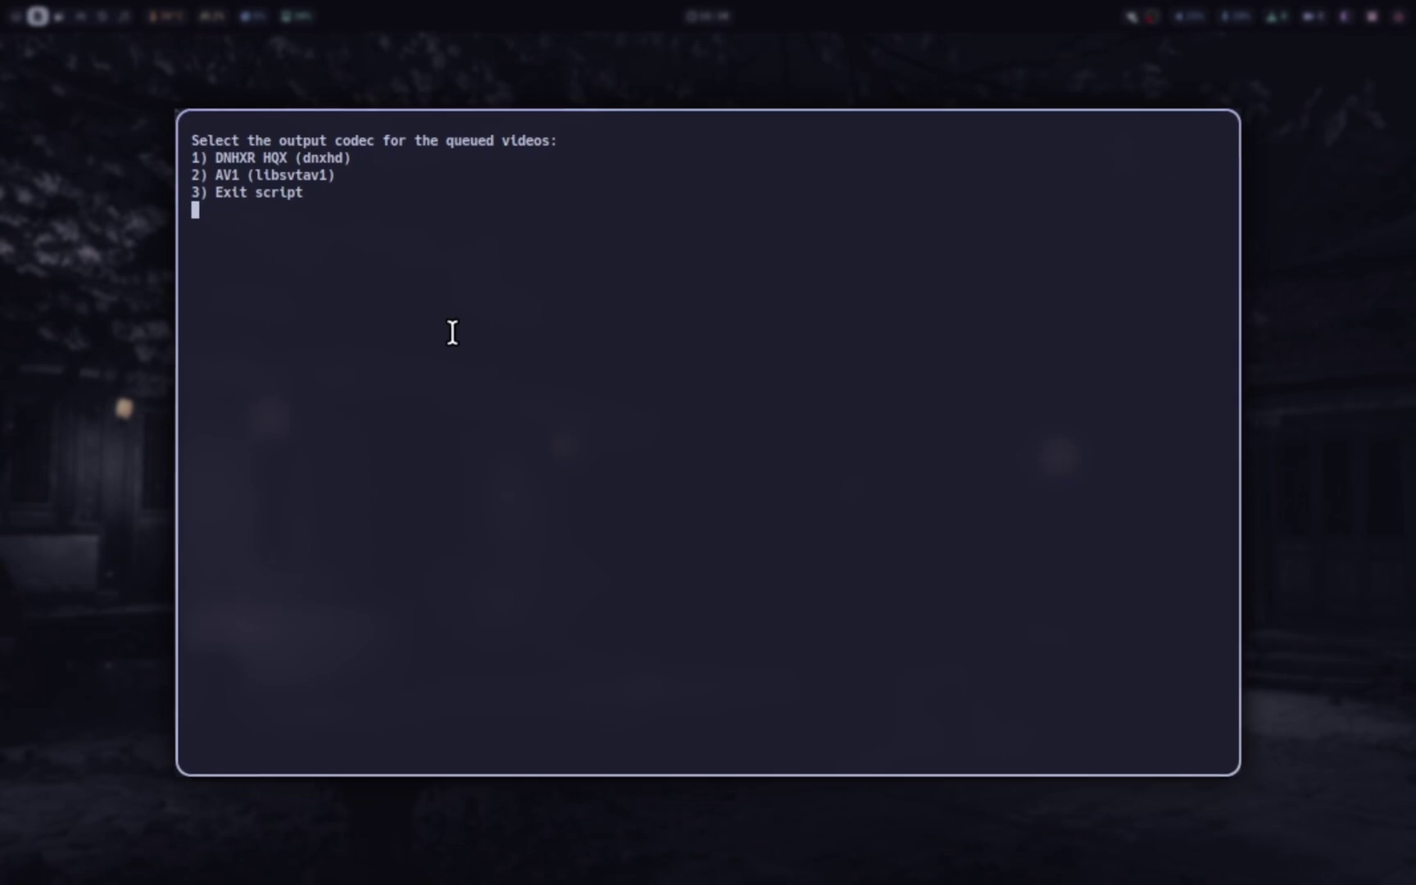
text(21)
key(Return)
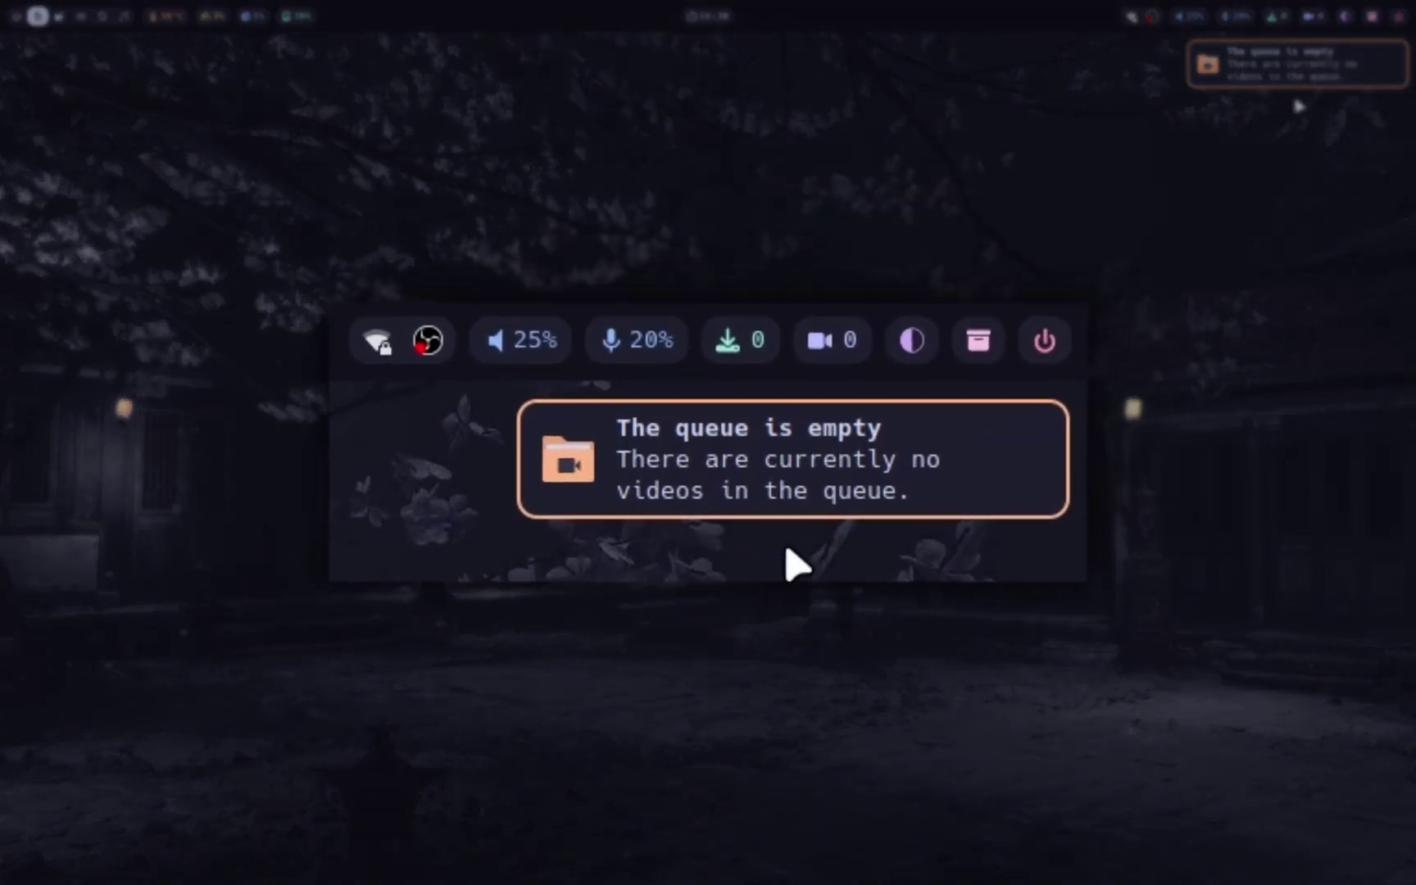
click(1268, 86)
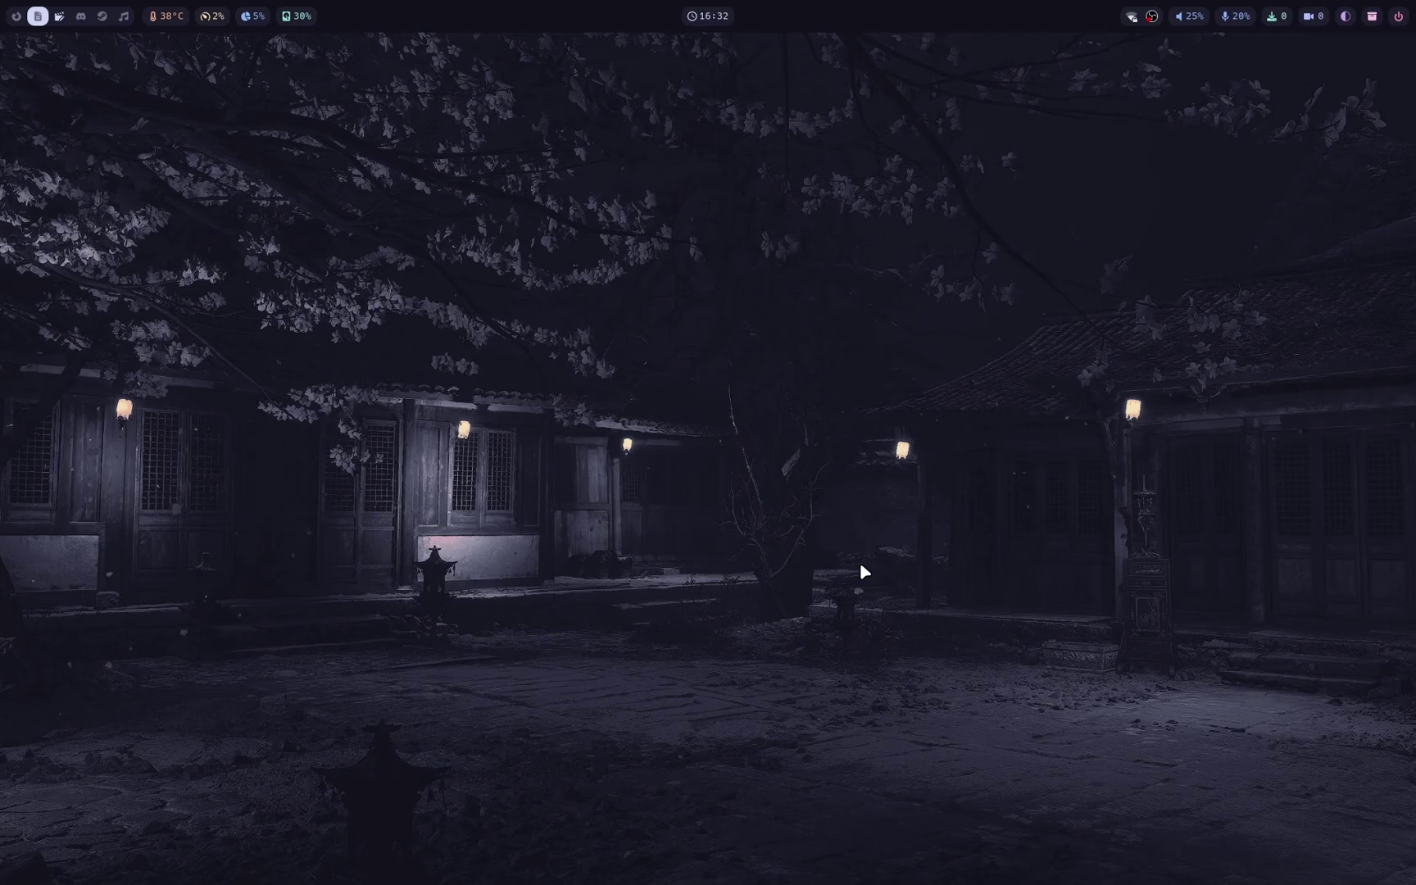
key(super+e)
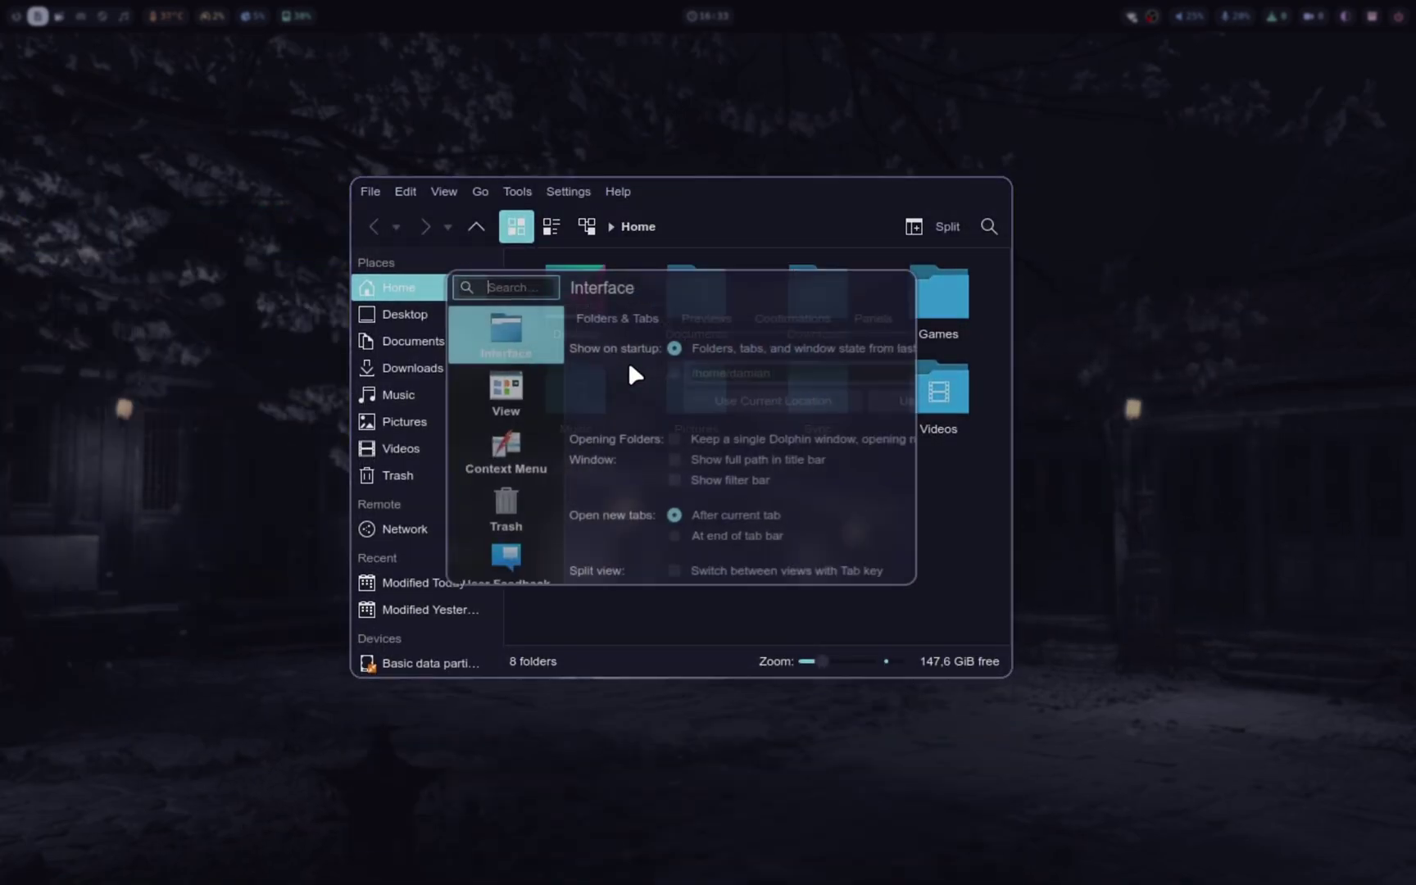
click(461, 418)
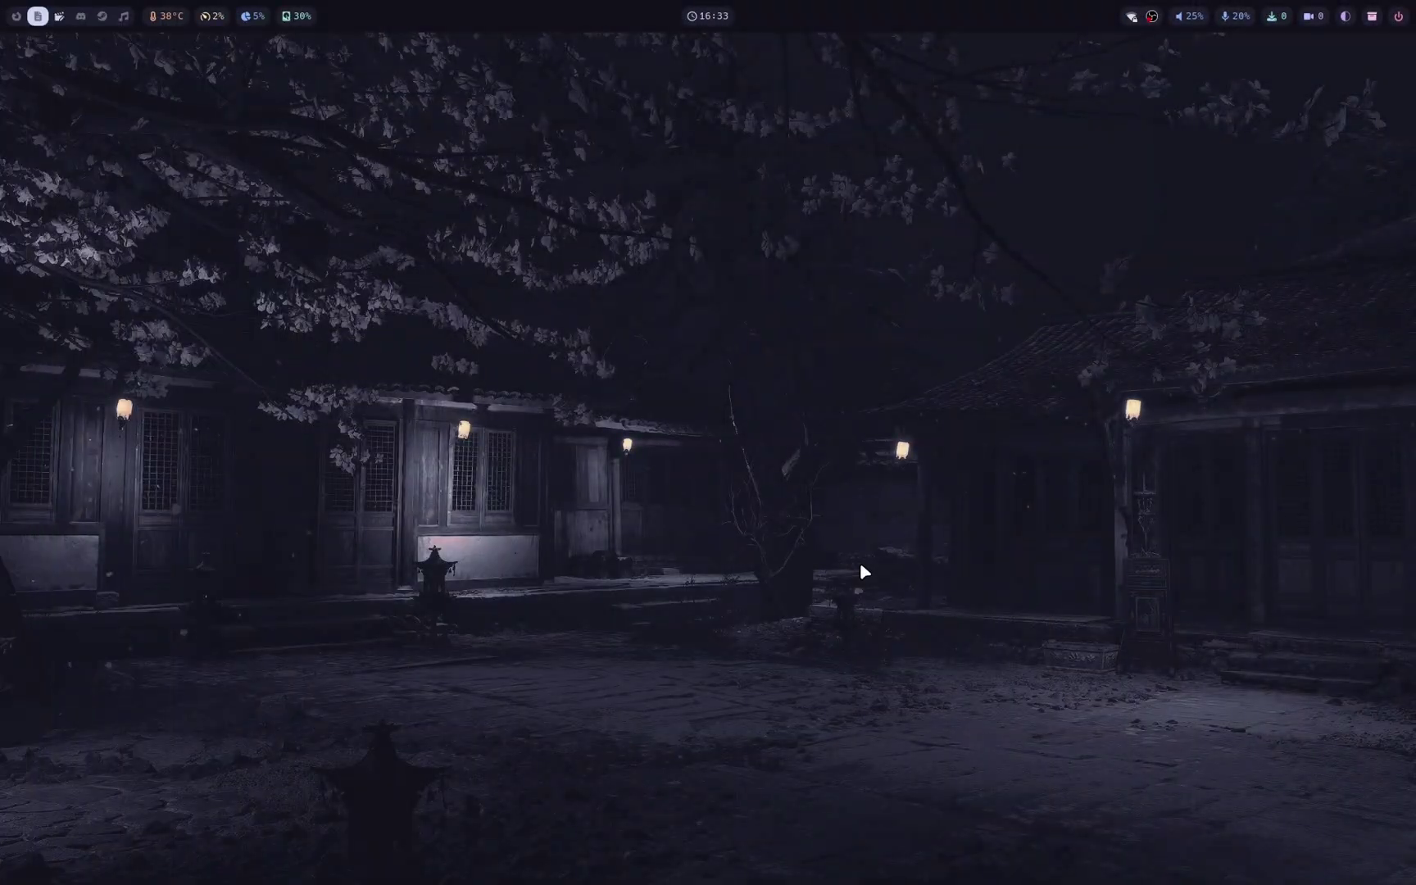
key(super+e)
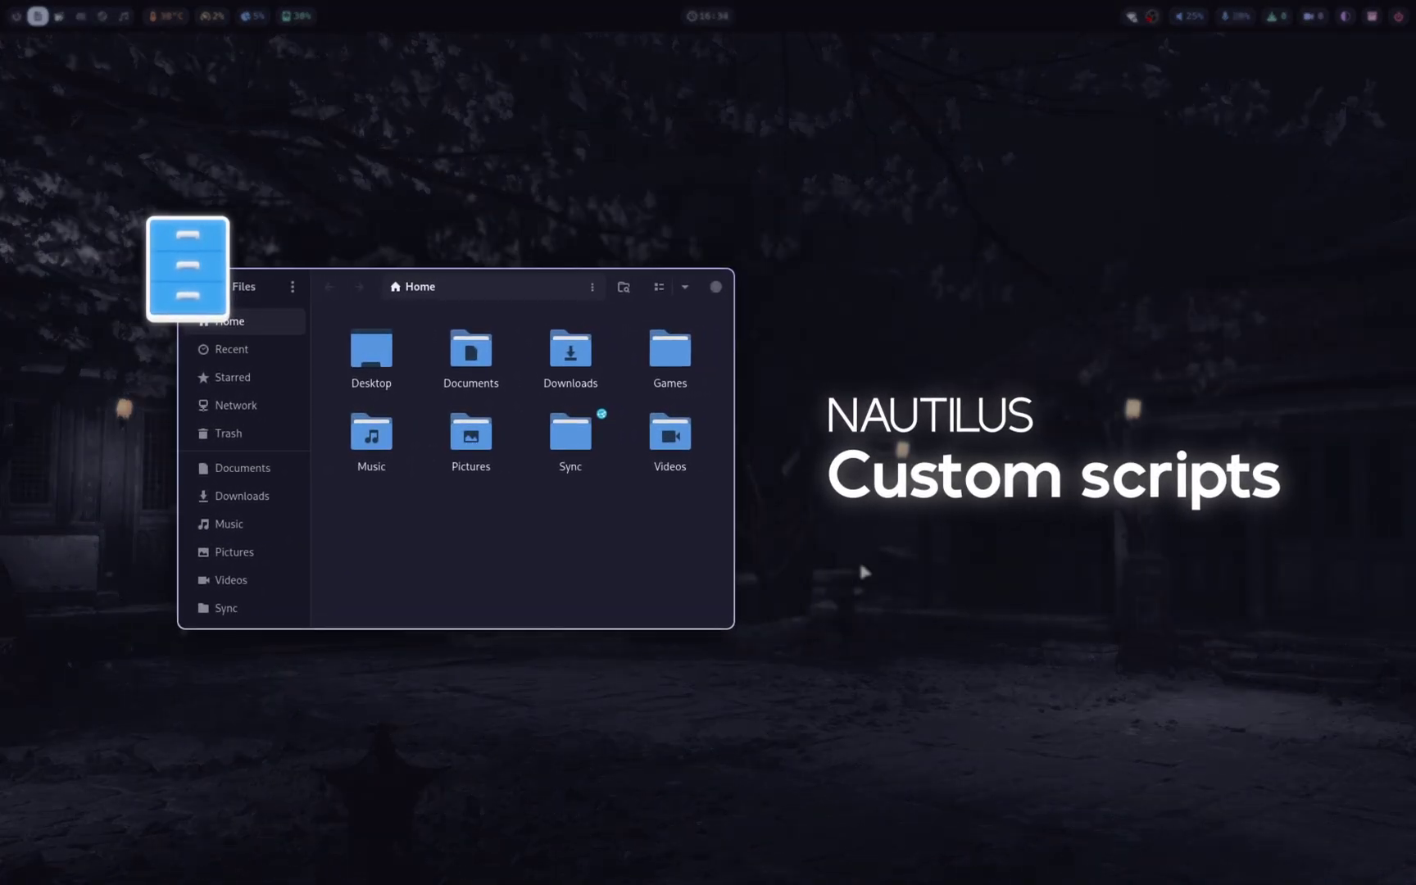